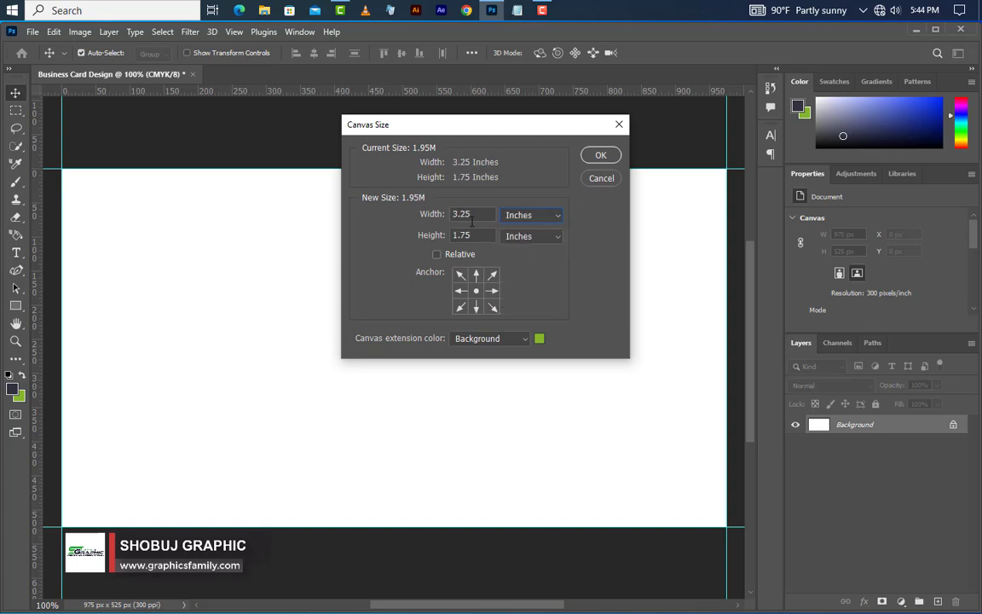
Step: Set the canvas size to 3.5 inches wide by 2 inches high
key(BackSpace)
key(BackSpace)
text(5)
click(458, 237)
double_click(458, 236)
text(2)
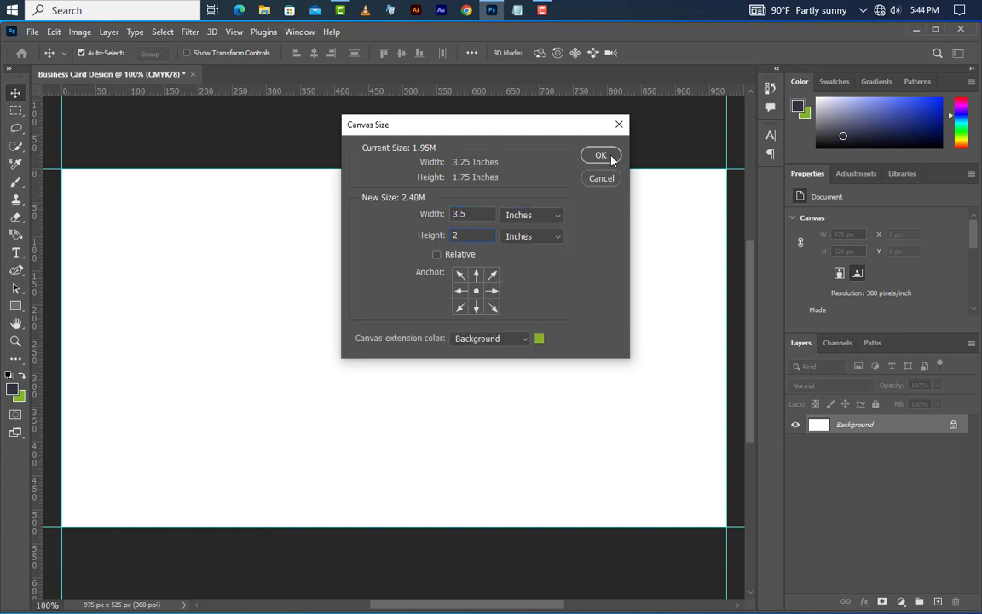
click(600, 155)
Step: Fit the canvas on screen and drag guides to its new edges
key(ctrl+0)
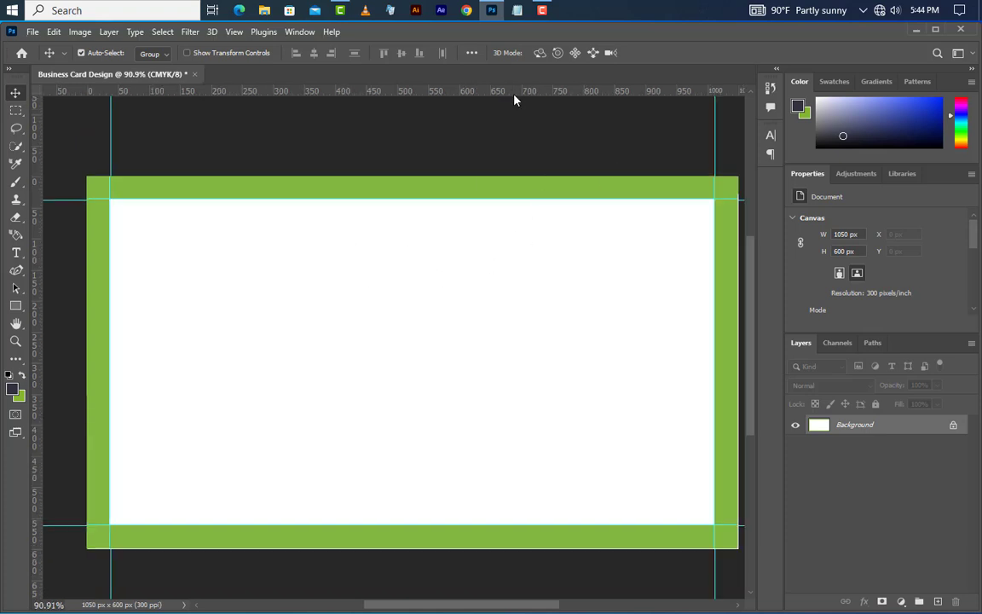
drag(514, 92, 506, 547)
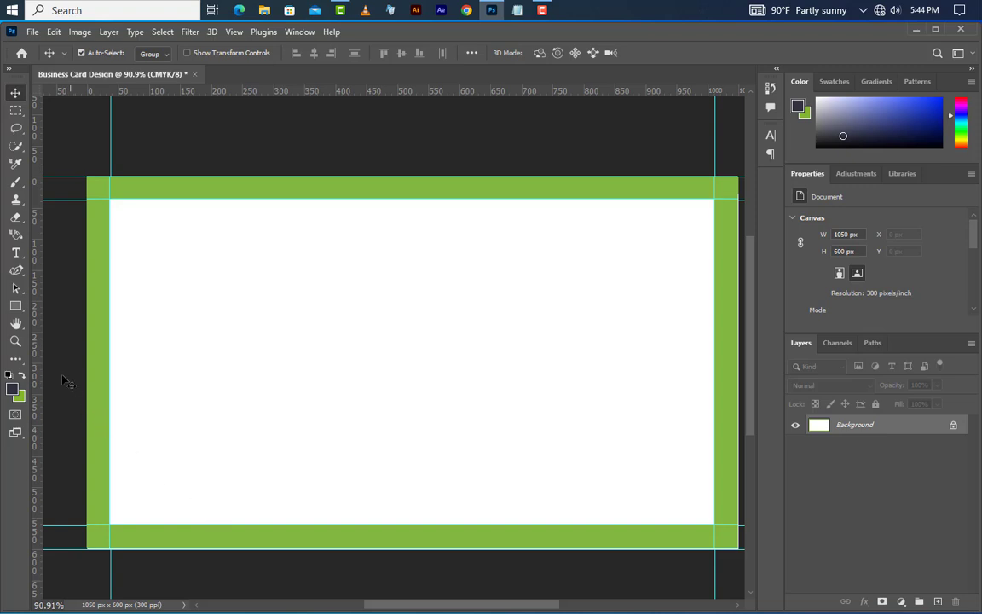
drag(38, 364, 736, 407)
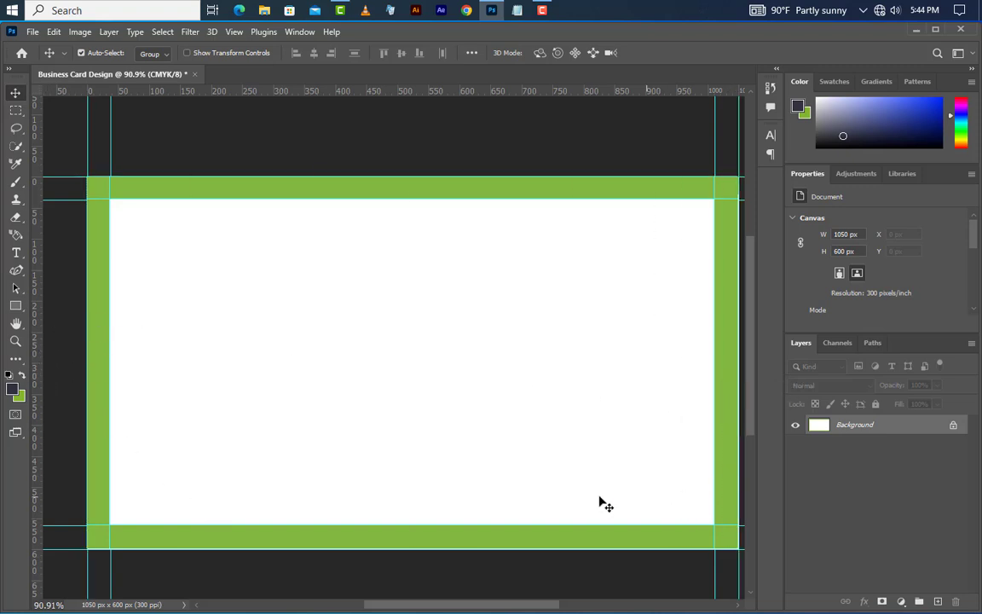
Step: Widen the canvas to 3.75 inches using Canvas Size in inches, then fit it on screen
click(80, 32)
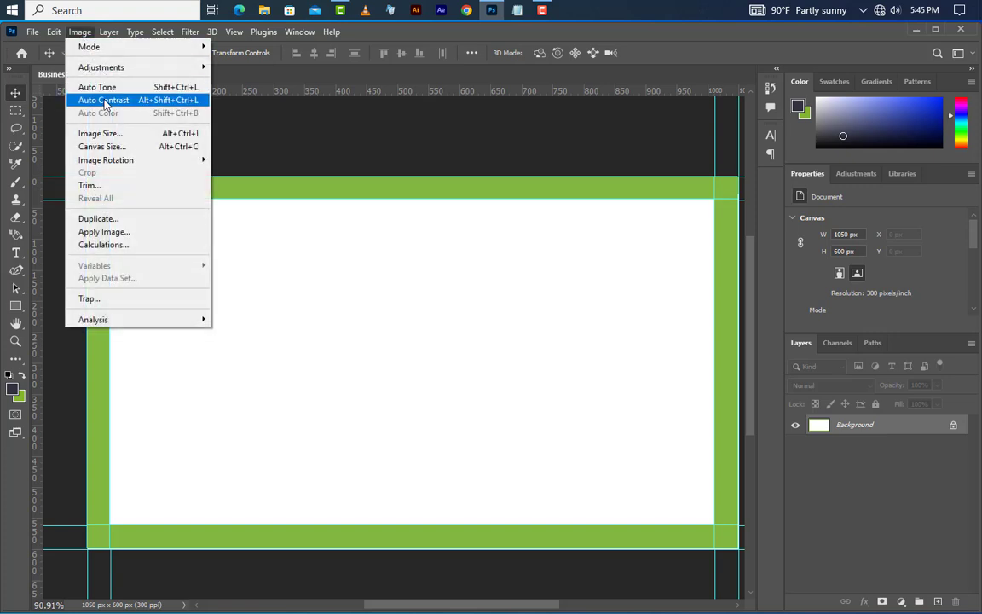
click(99, 146)
click(530, 215)
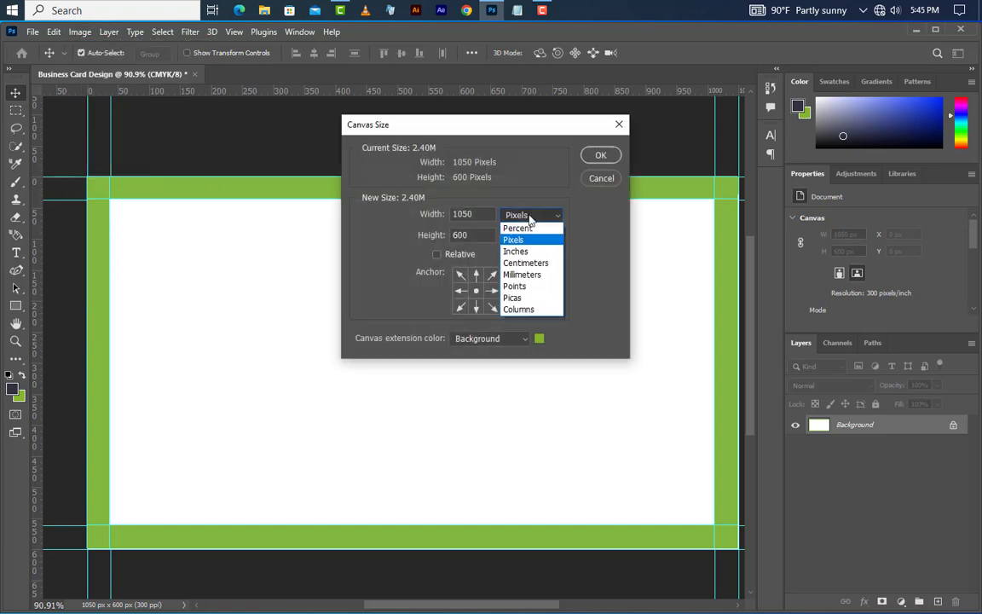
click(526, 253)
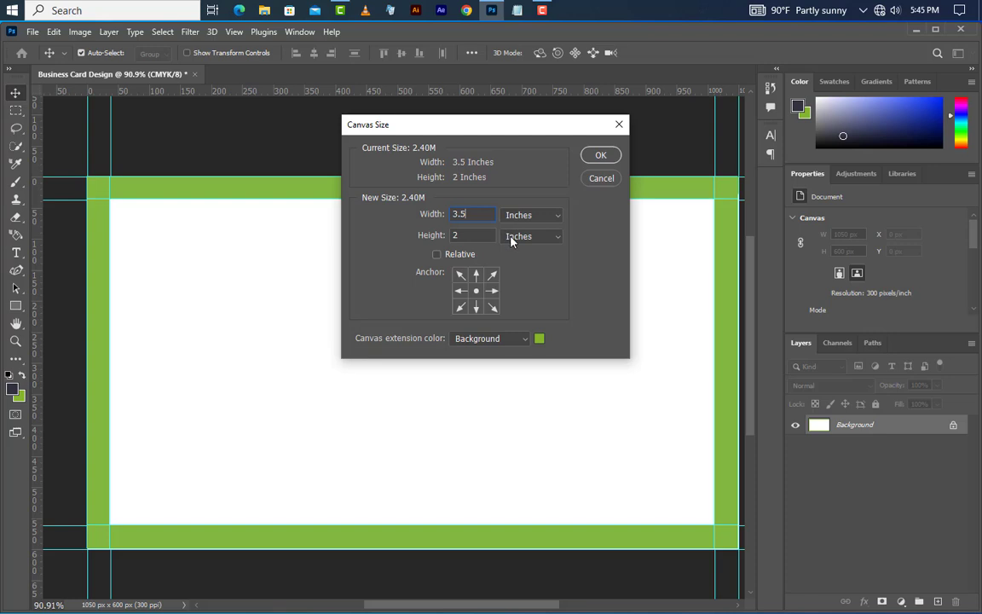
key(BackSpace)
text(75)
click(600, 154)
key(ctrl+0)
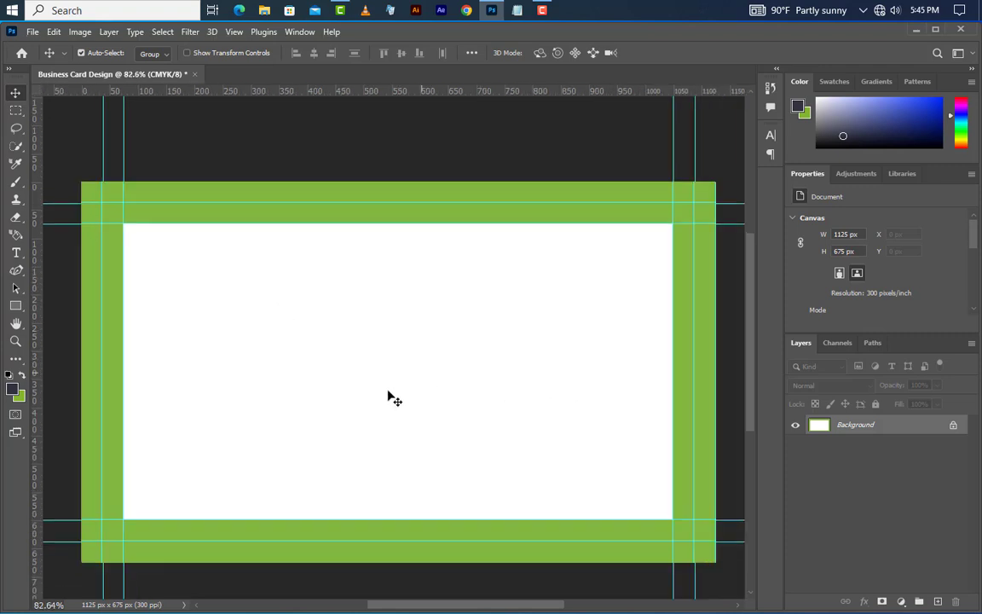
Step: Sample white as the foreground colour and fill the whole canvas with it
click(13, 388)
click(304, 335)
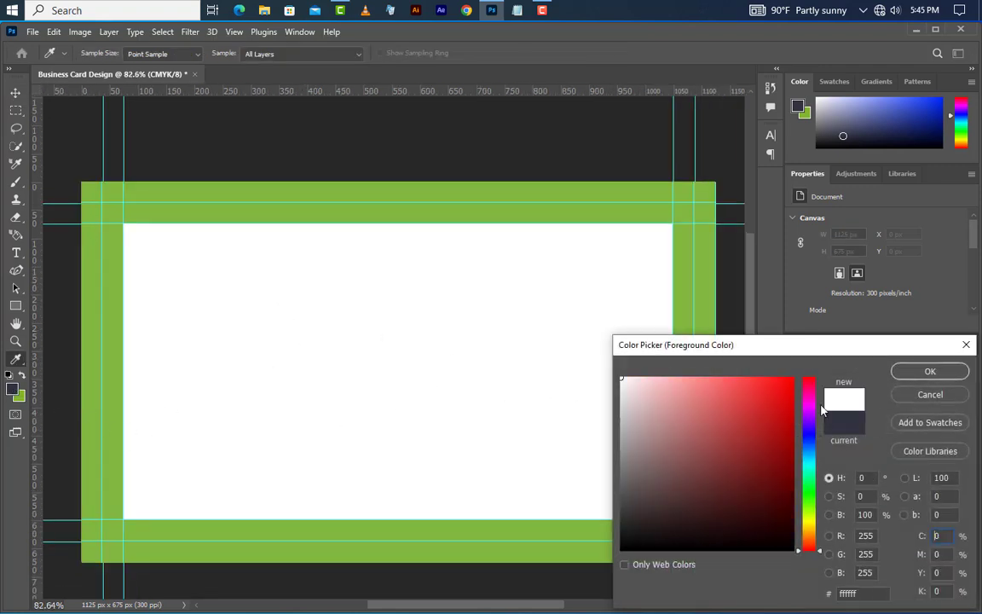
click(927, 371)
click(54, 32)
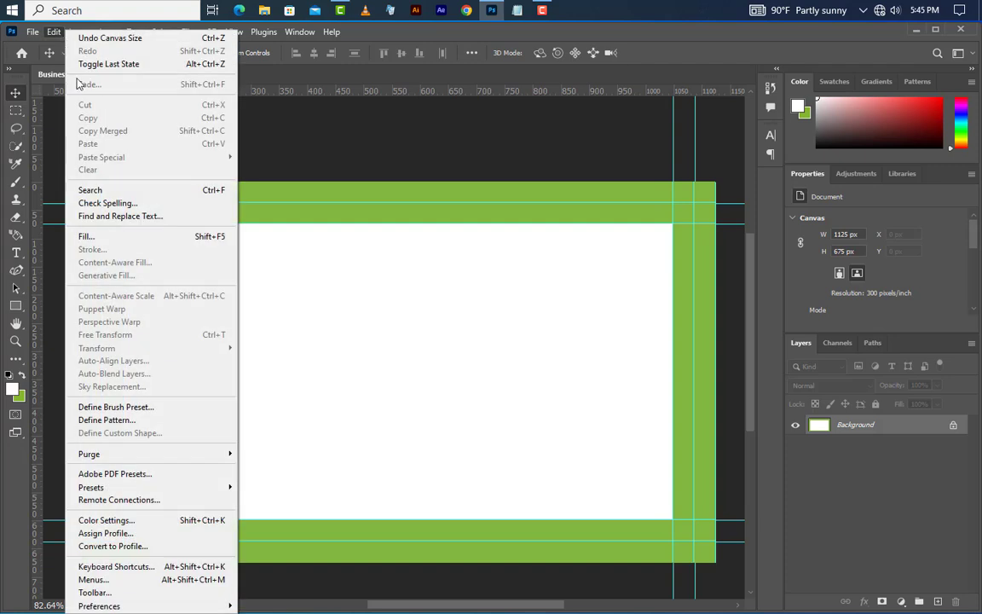
click(85, 234)
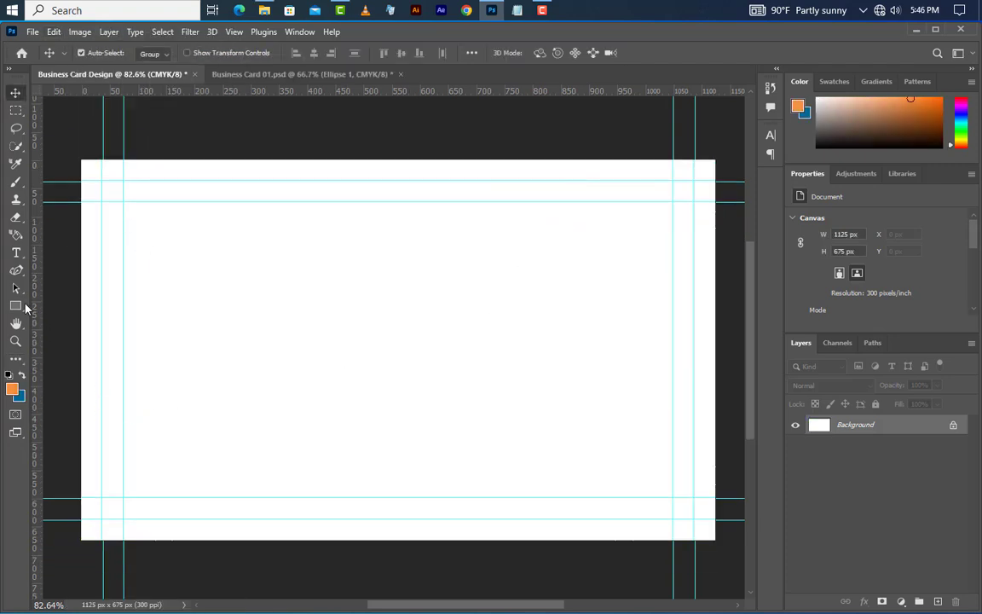
Step: Draw a 350 px circle with the Ellipse Tool on the left of the card
right_click(21, 305)
click(69, 320)
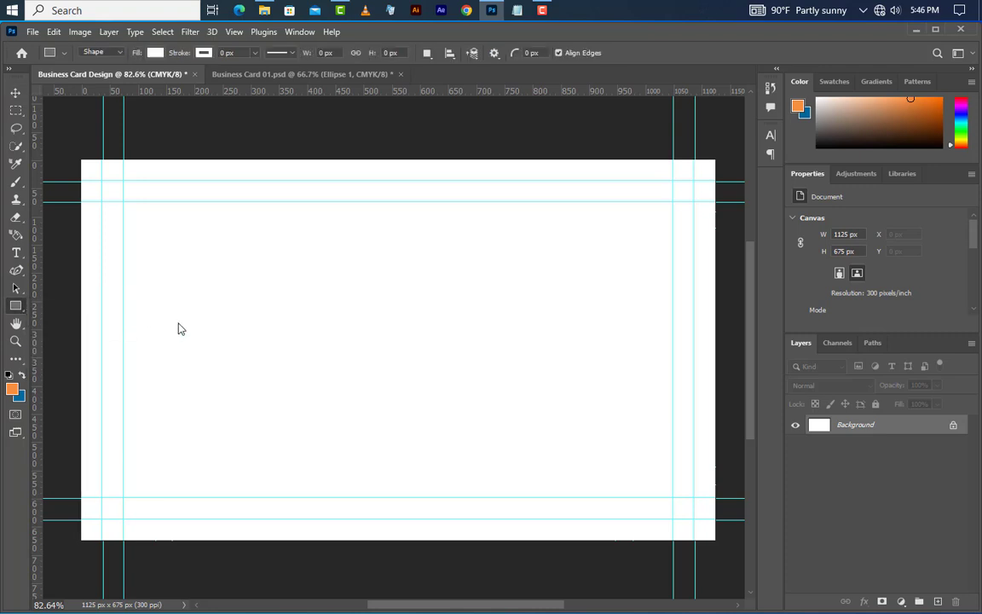
drag(160, 235, 355, 417)
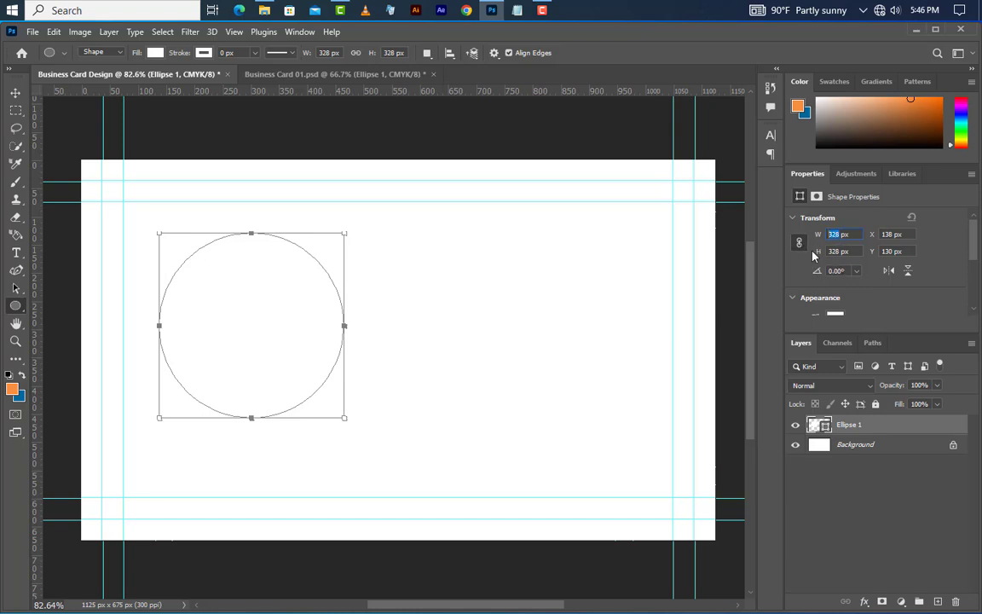
text(350)
key(Return)
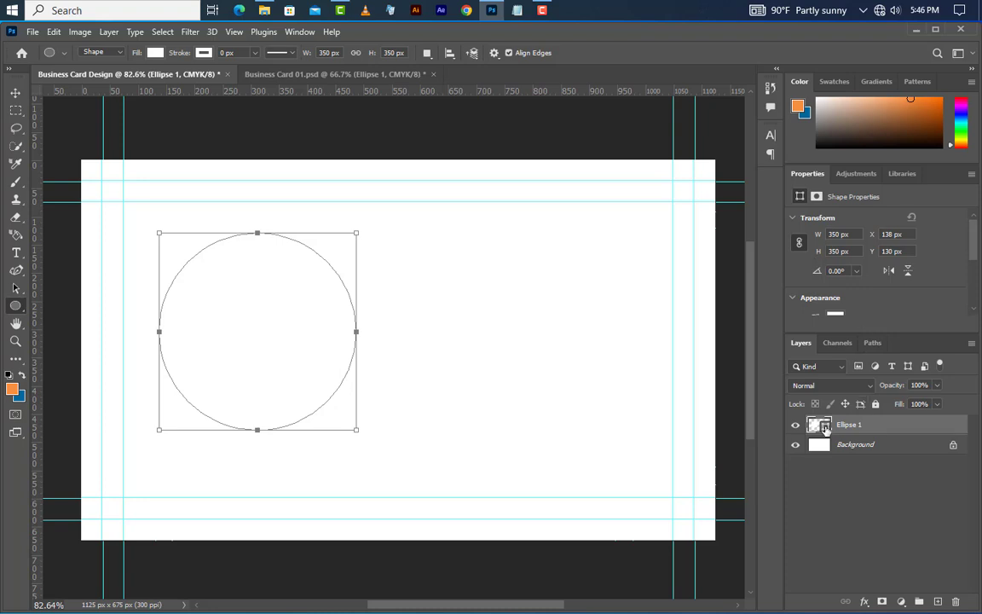
Step: Fill the Ellipse 1 circle with orange #f7903f
double_click(819, 425)
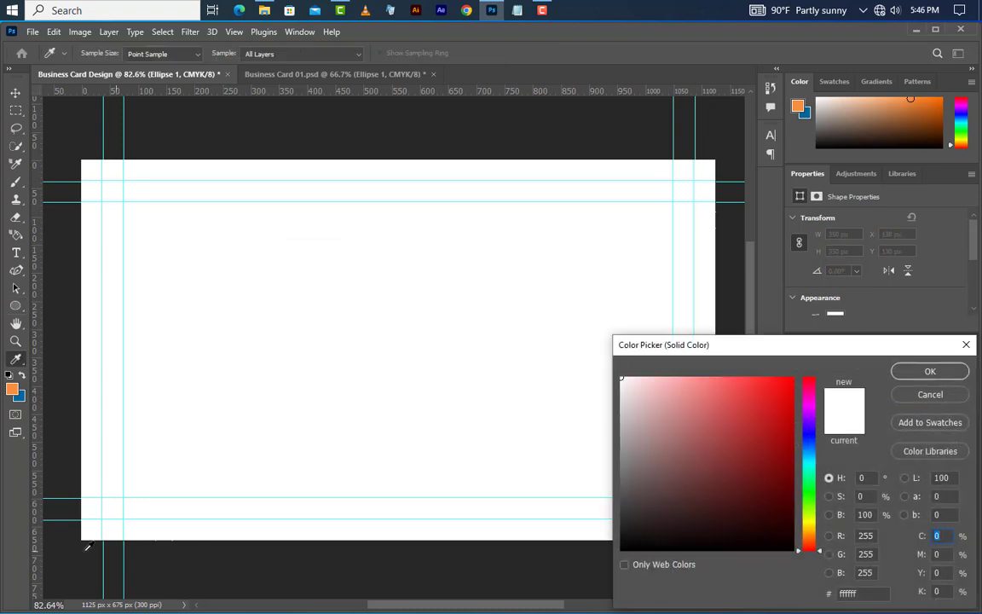
click(11, 390)
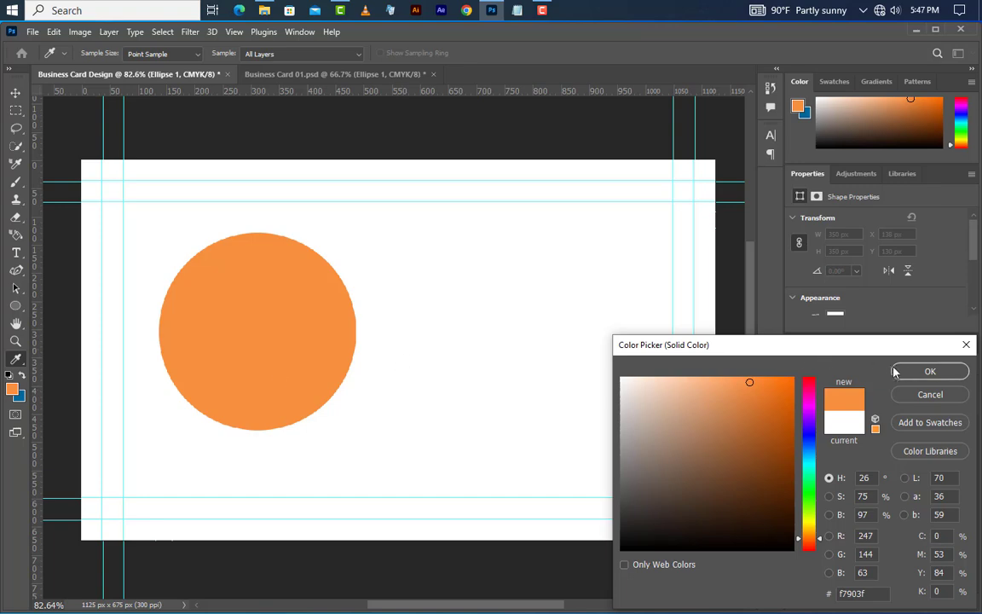
click(908, 372)
Step: Duplicate the circle as Ellipse 1 copy and recolour the copy dark blue
right_click(901, 426)
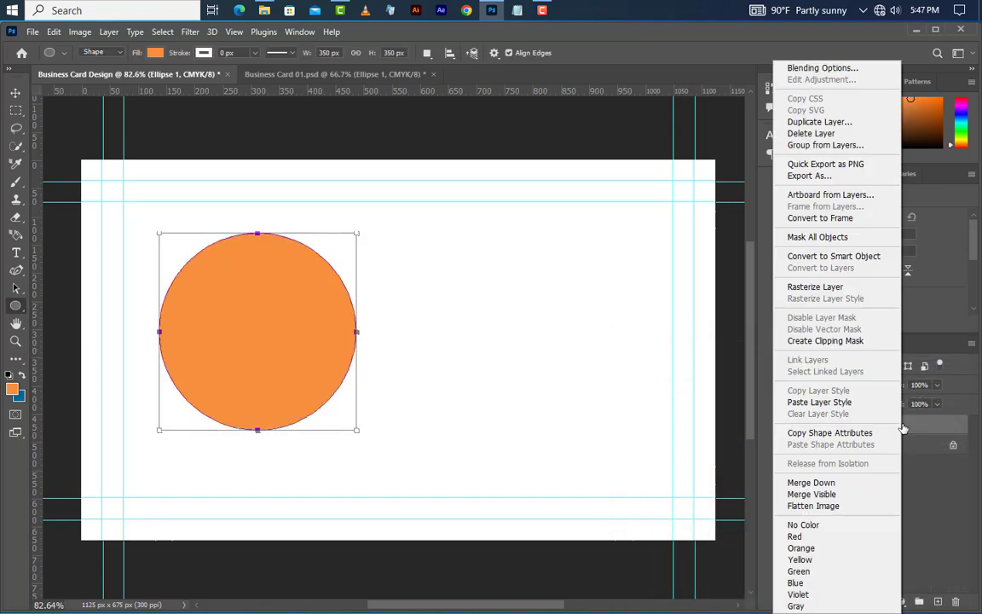
click(836, 122)
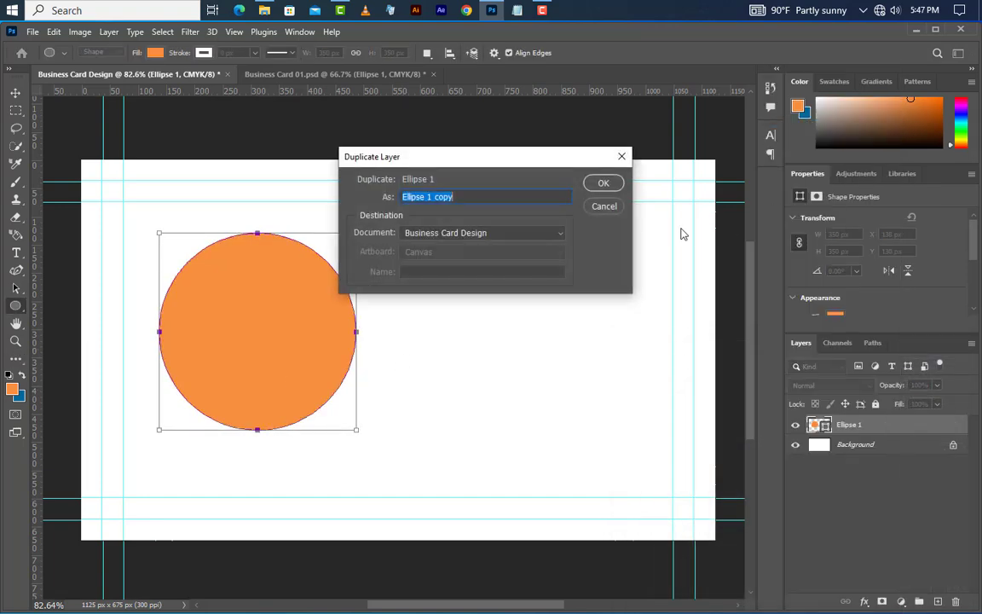
click(603, 185)
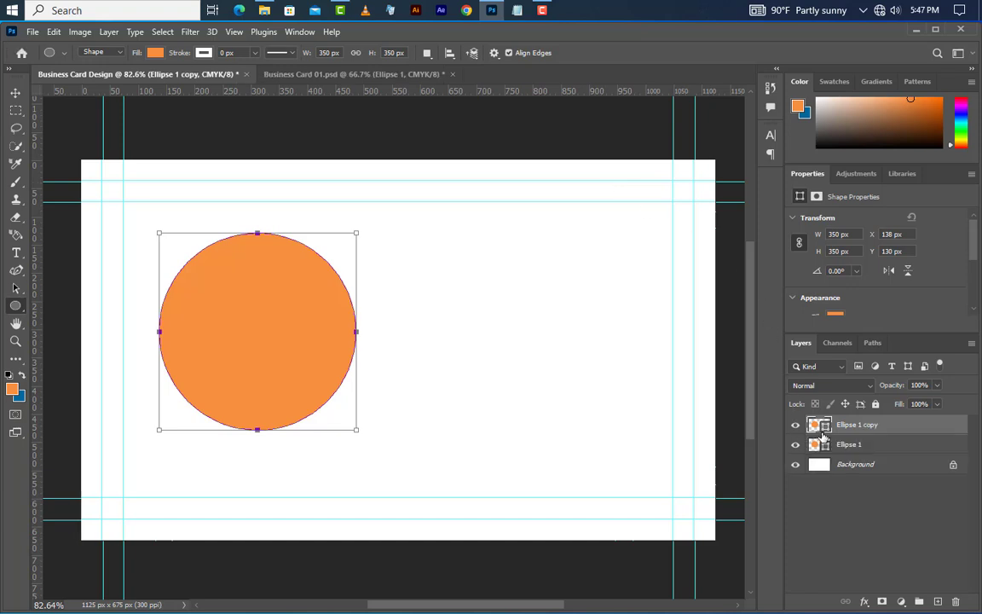
double_click(820, 428)
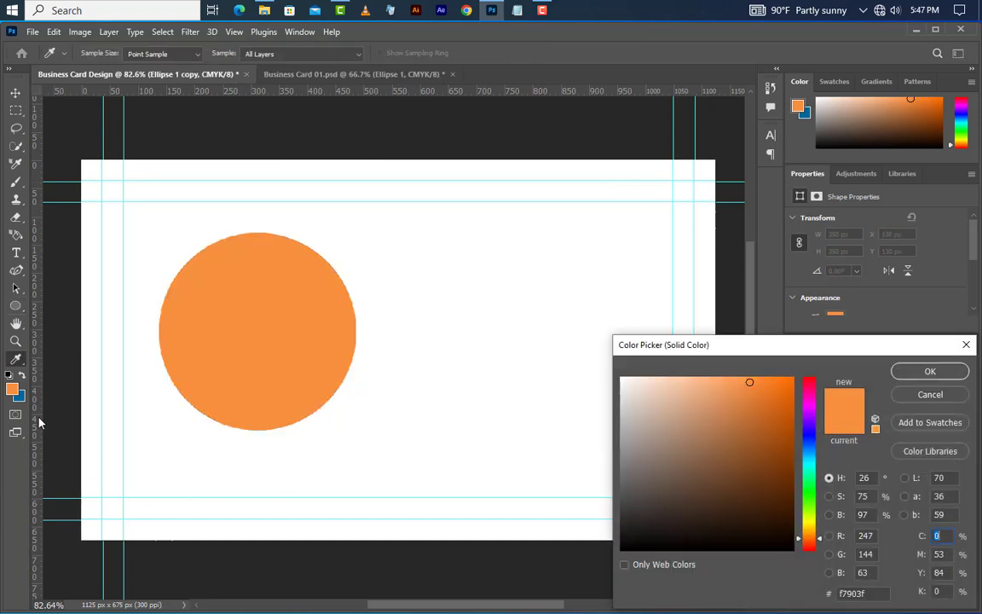
click(21, 397)
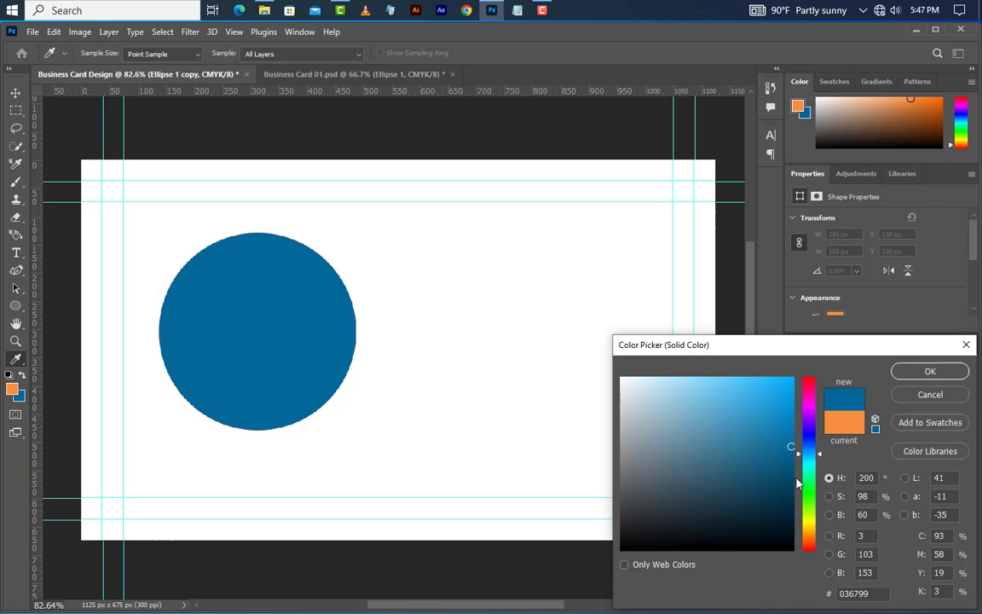
click(791, 472)
click(942, 372)
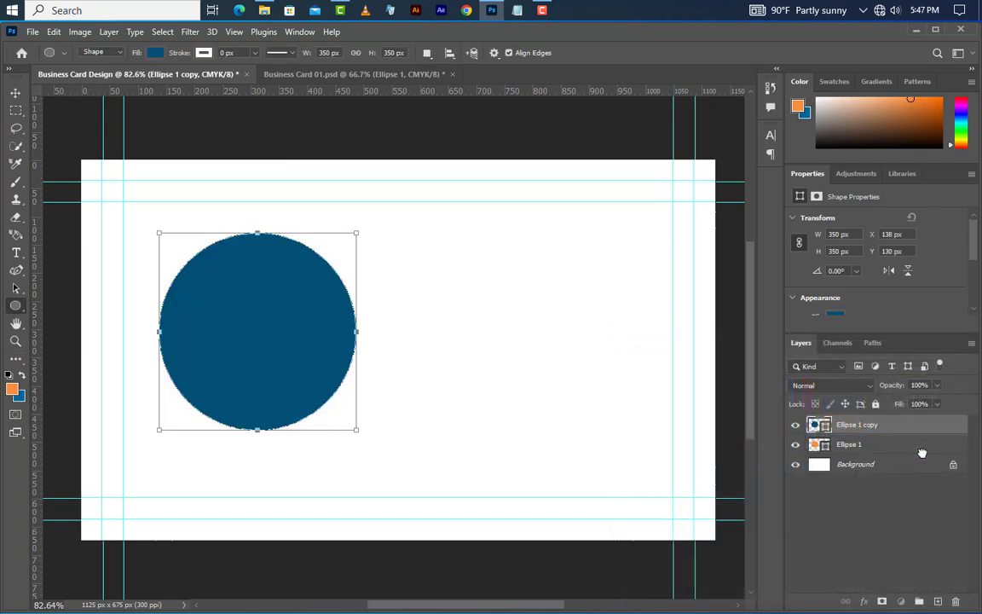
Step: Move the blue copy below the orange circle, enlarge it to 420 px, and centre it
key(ctrl+bracketleft)
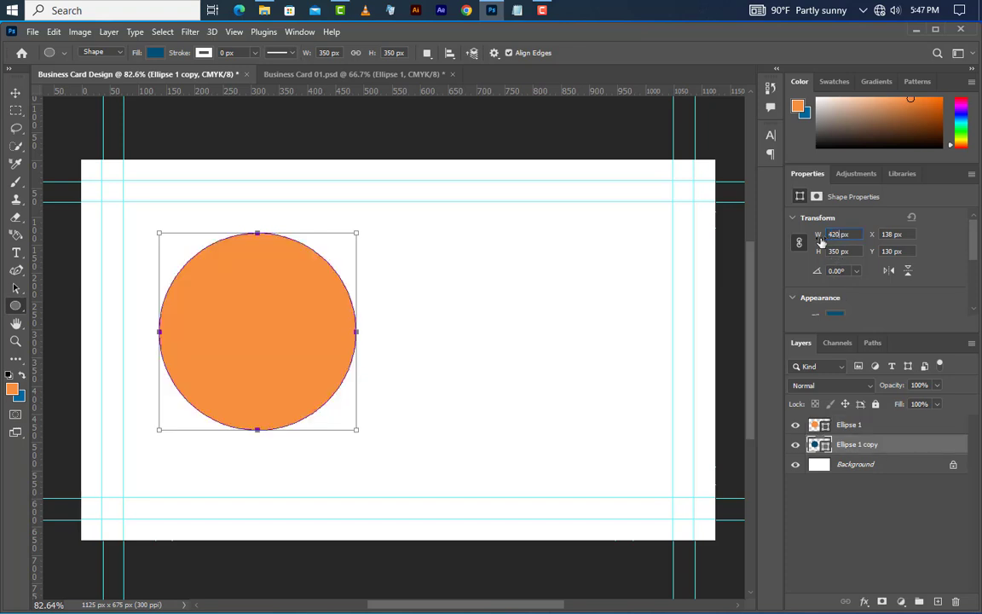
key(Return)
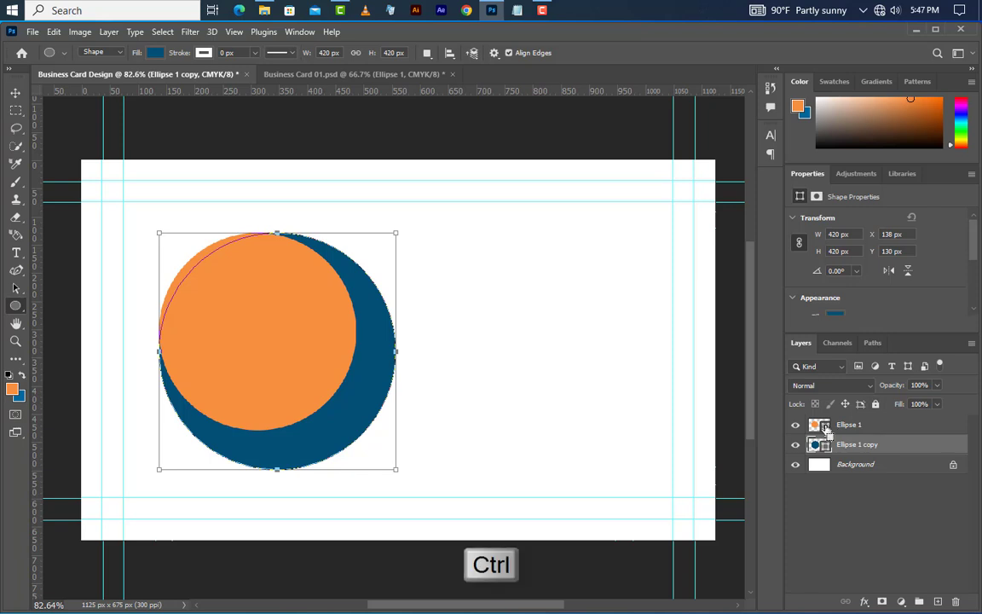
ctrl+click(819, 424)
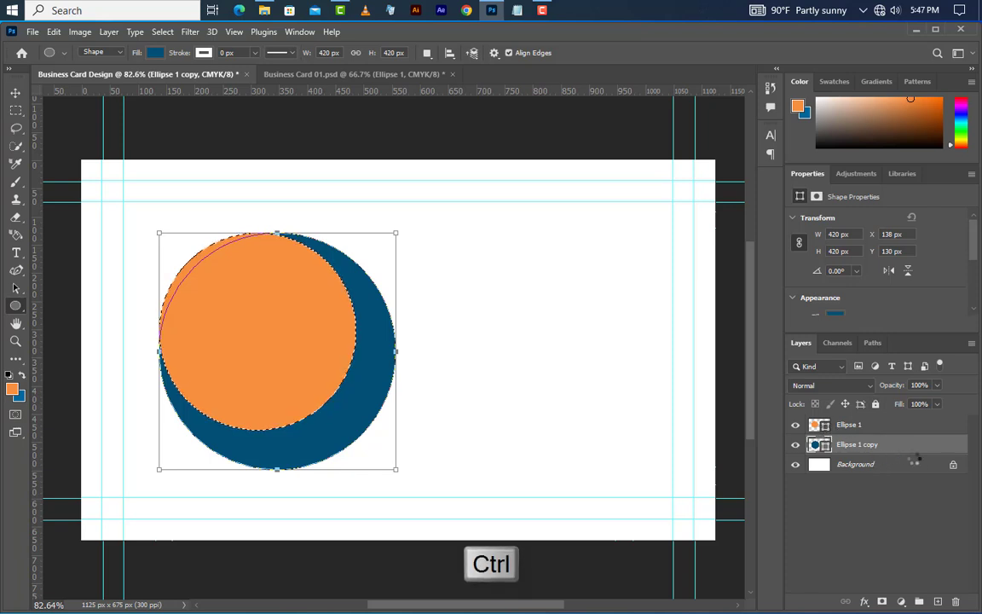
key(v)
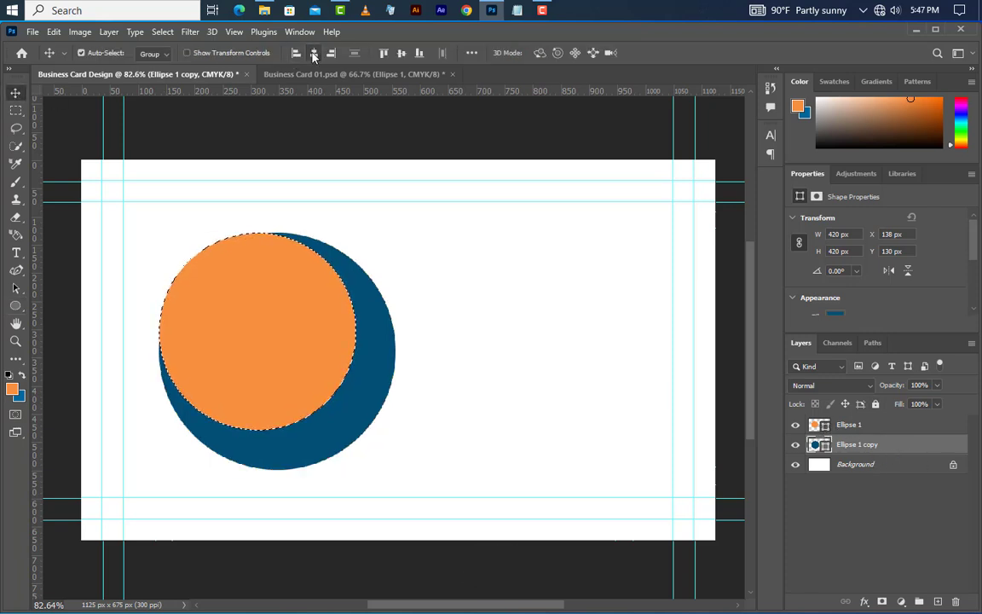
click(402, 52)
click(402, 52)
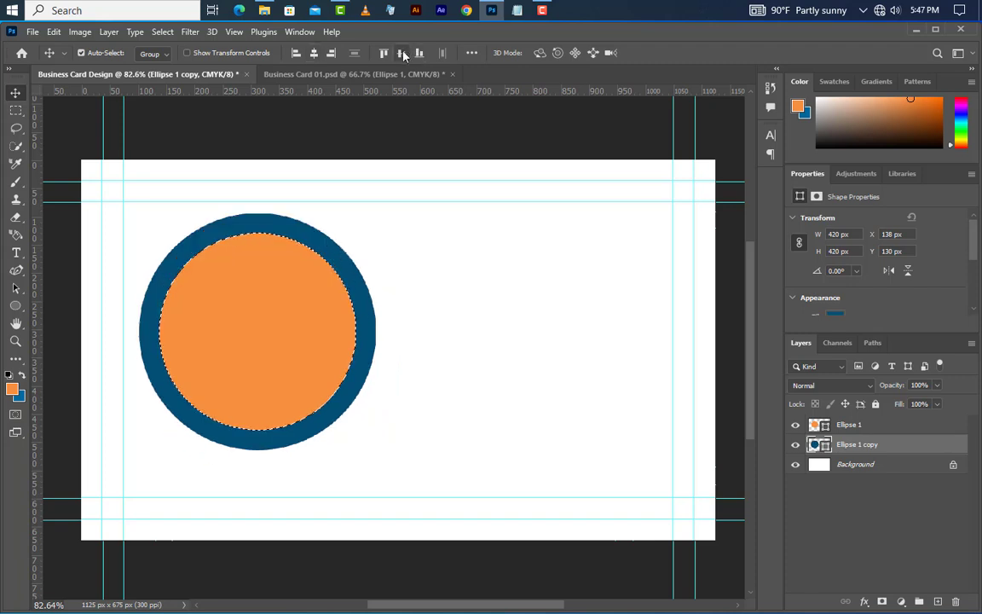
click(162, 32)
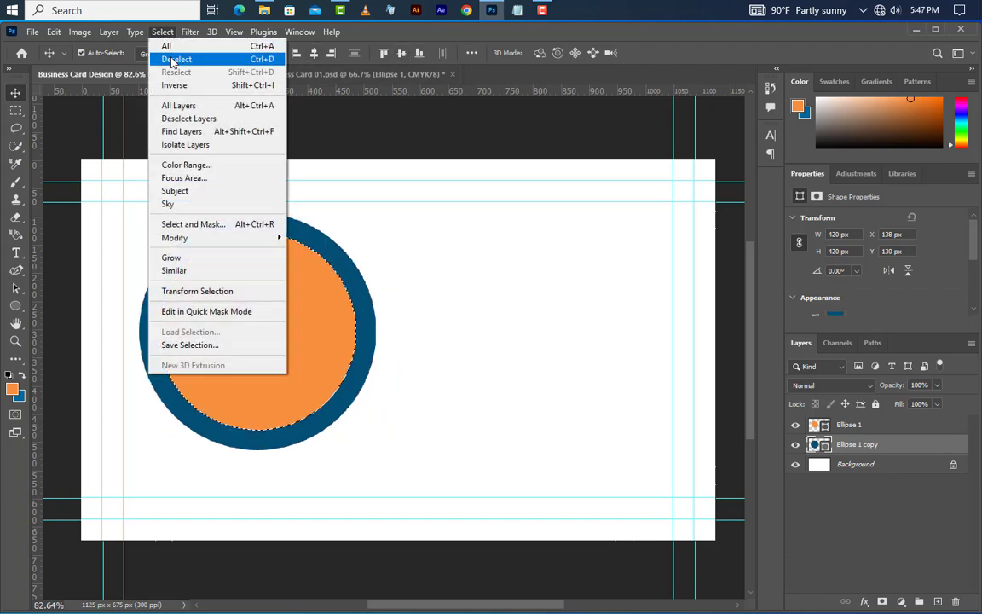
click(174, 59)
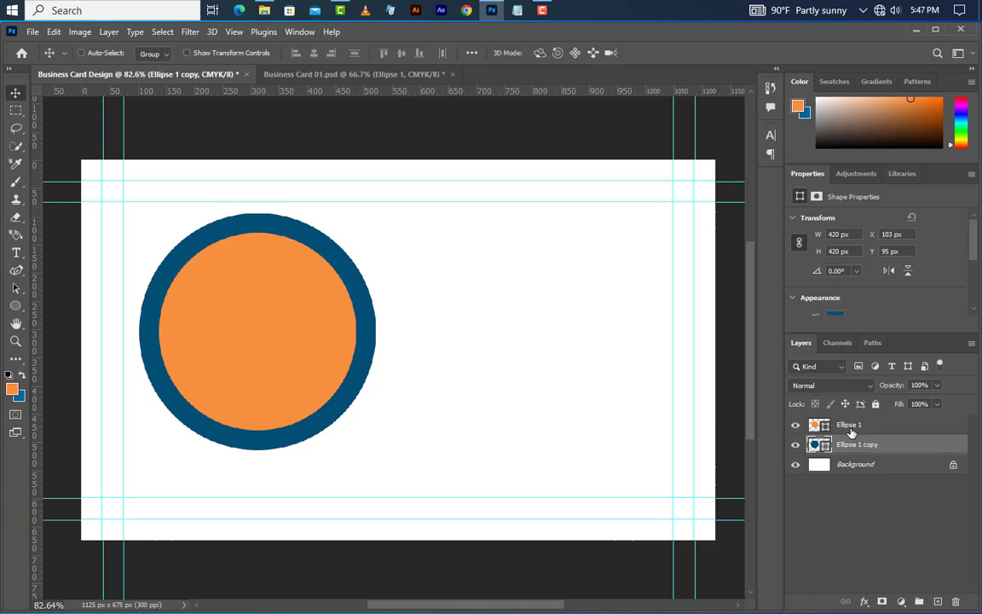
shift+click(850, 432)
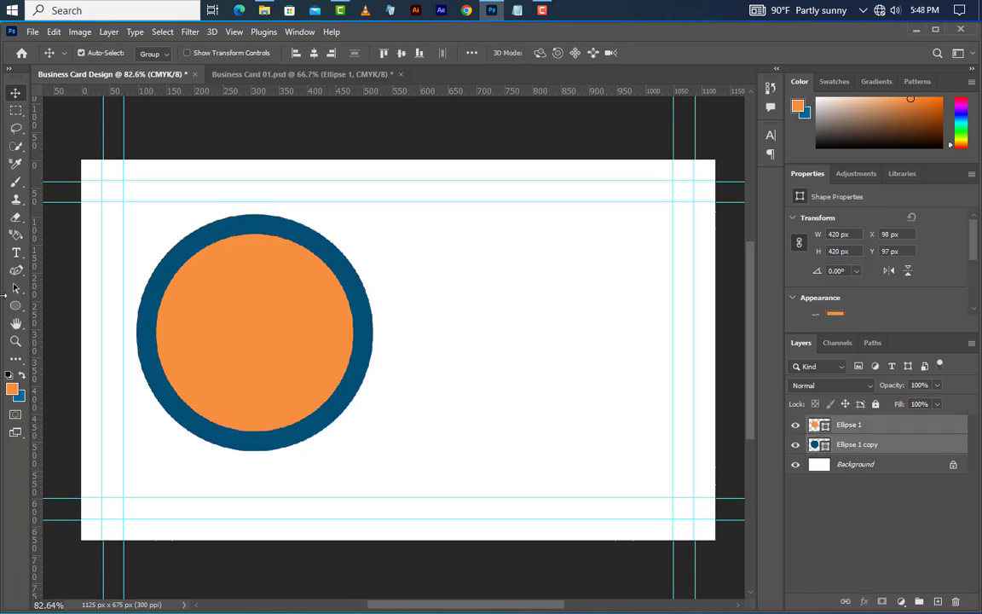
Step: Draw a tall rectangle down the card sized 35 px wide by 1500 px high
drag(15, 305, 135, 318)
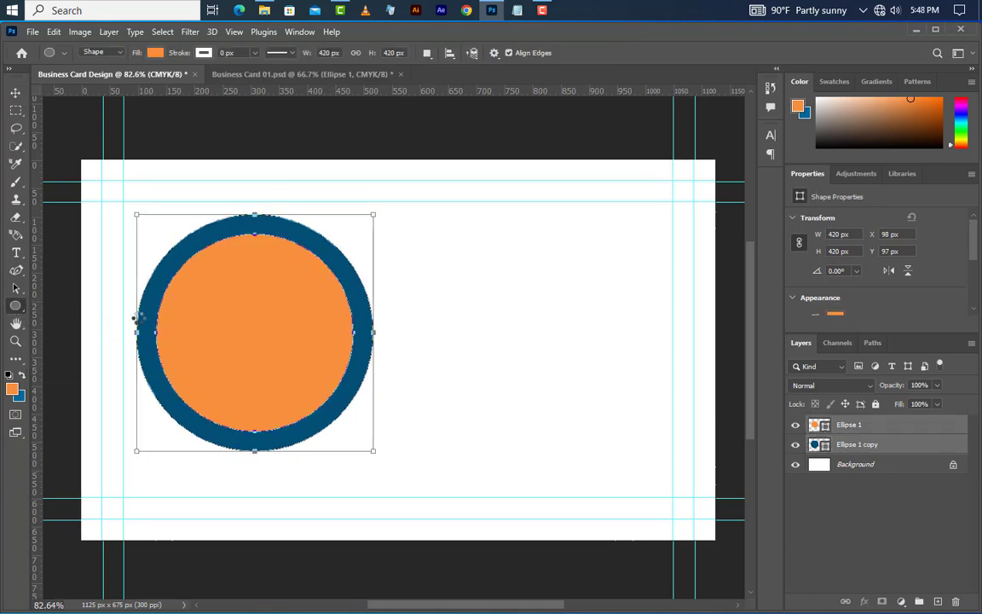
click(924, 428)
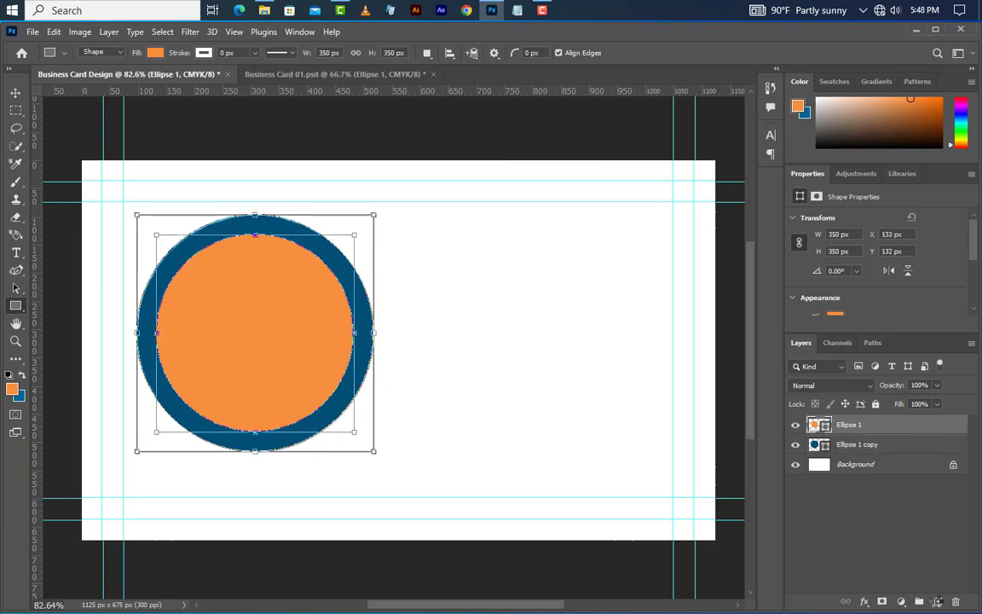
key(ctrl+shift+alt+n)
mouse_move(453, 165)
mouse_down()
mouse_move(355, 493)
mouse_move(356, 529)
mouse_move(427, 567)
mouse_up()
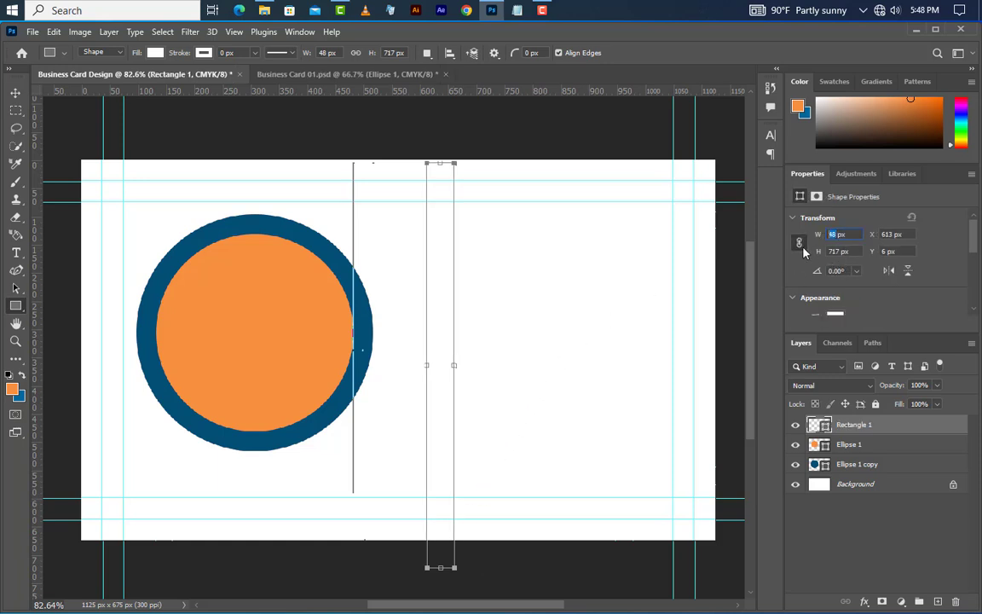
text(35)
key(Return)
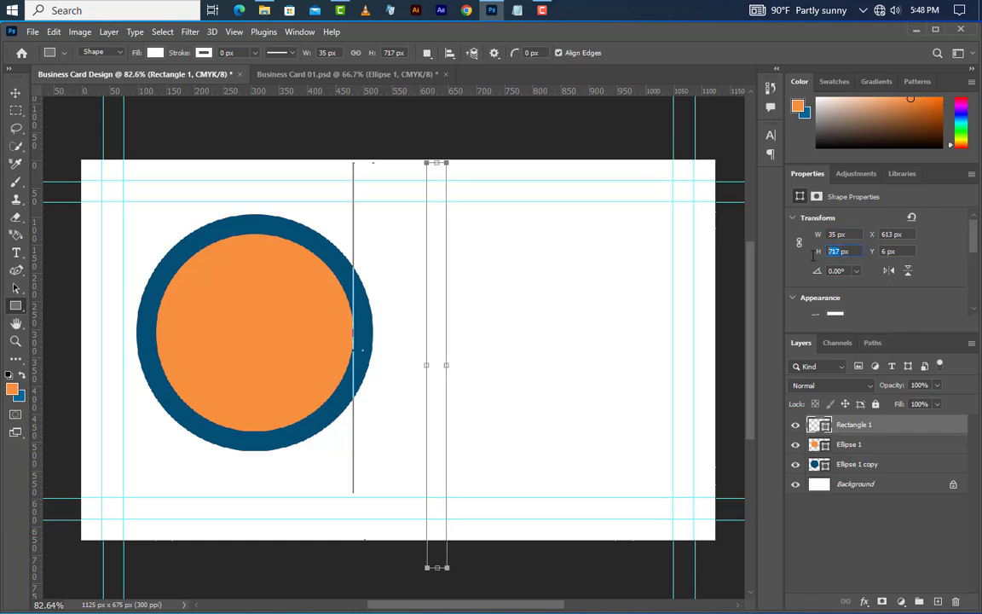
text(1500)
key(Return)
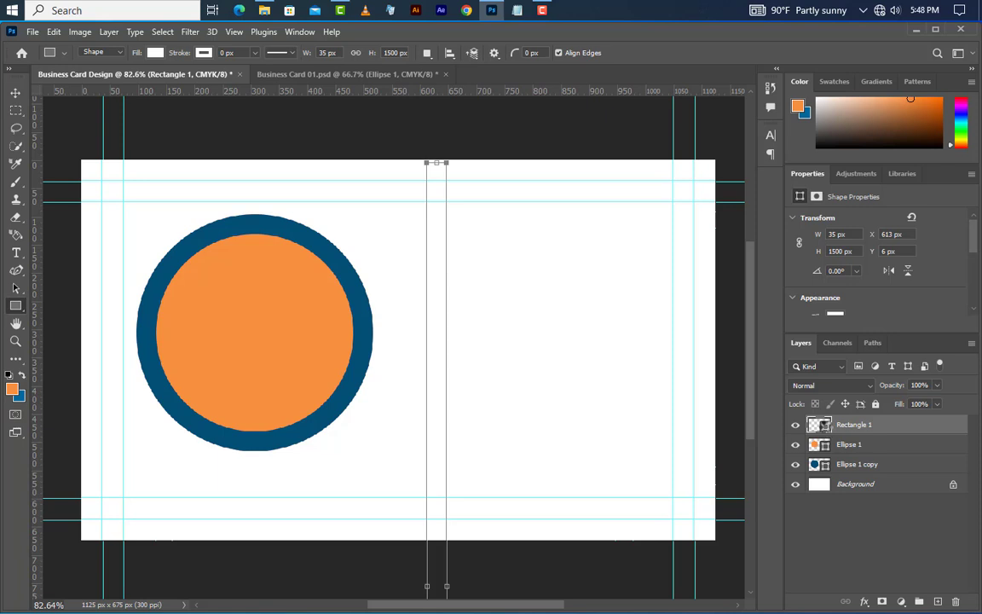
Step: Fill Rectangle 1 with red ff0000
double_click(825, 425)
text(ff0000)
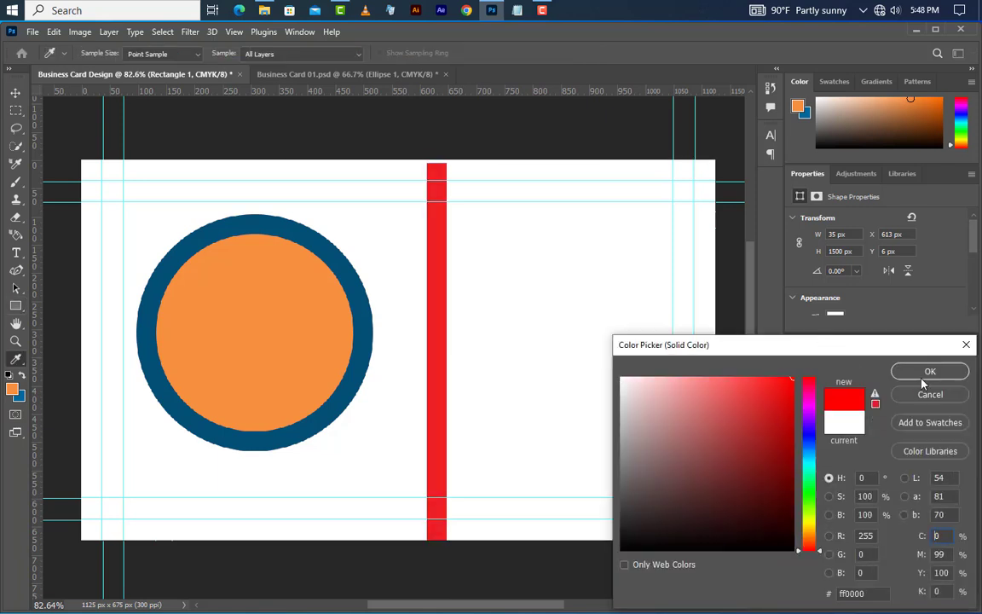
click(929, 372)
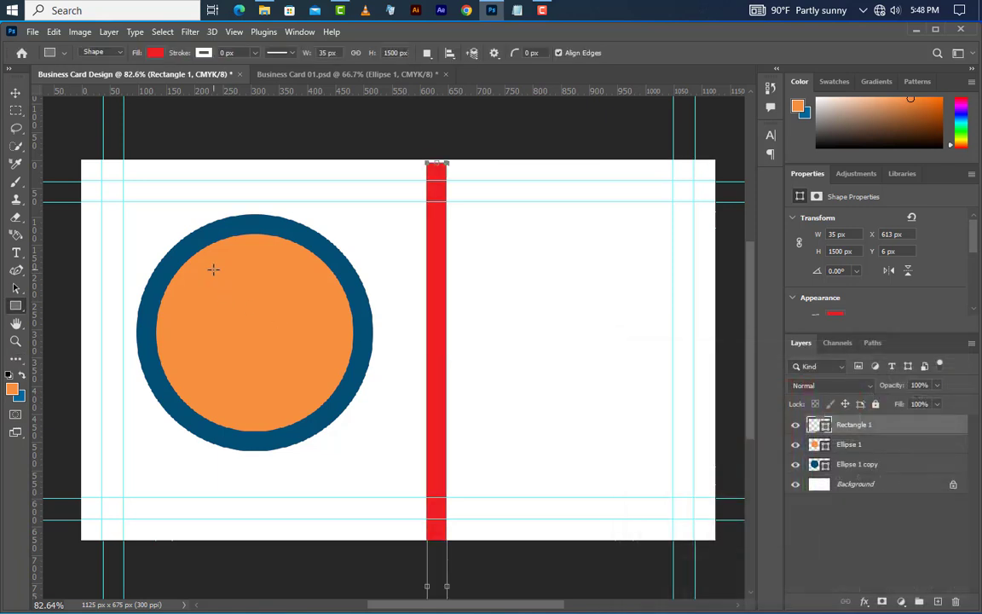
key(ctrl+a)
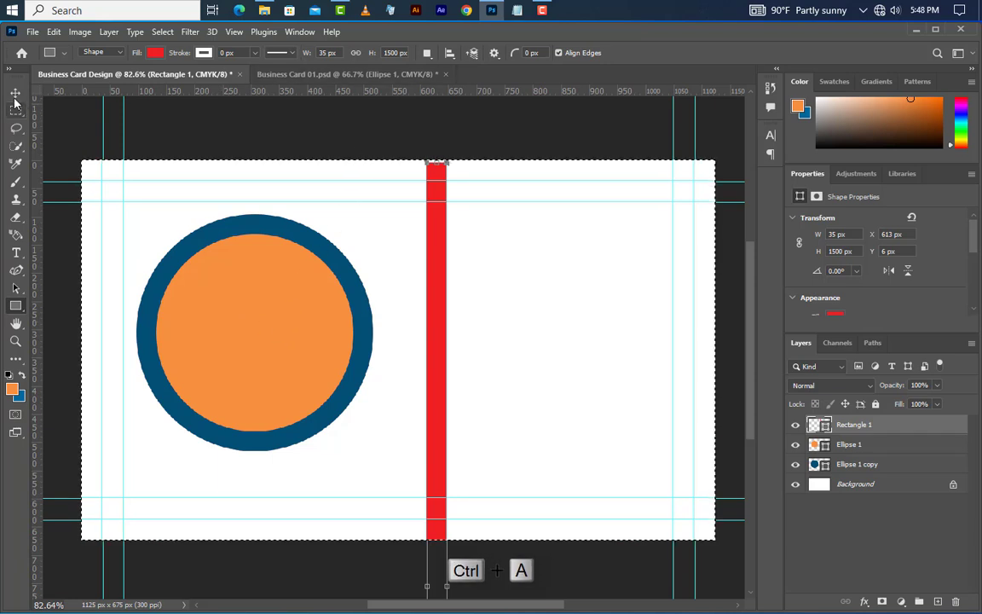
Step: Centre the red bar horizontally on the card and deselect
key(v)
click(401, 53)
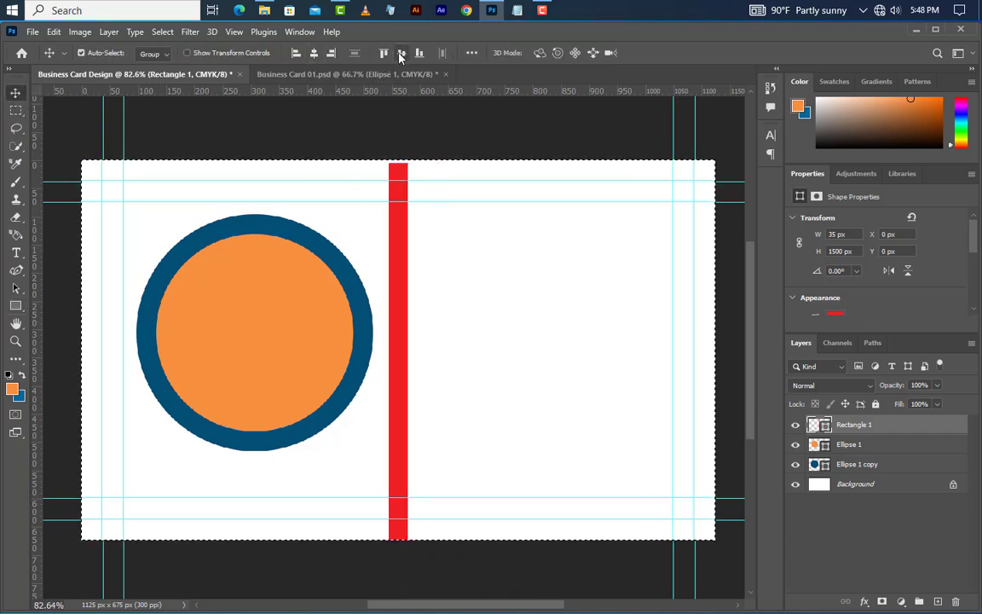
click(162, 32)
click(179, 59)
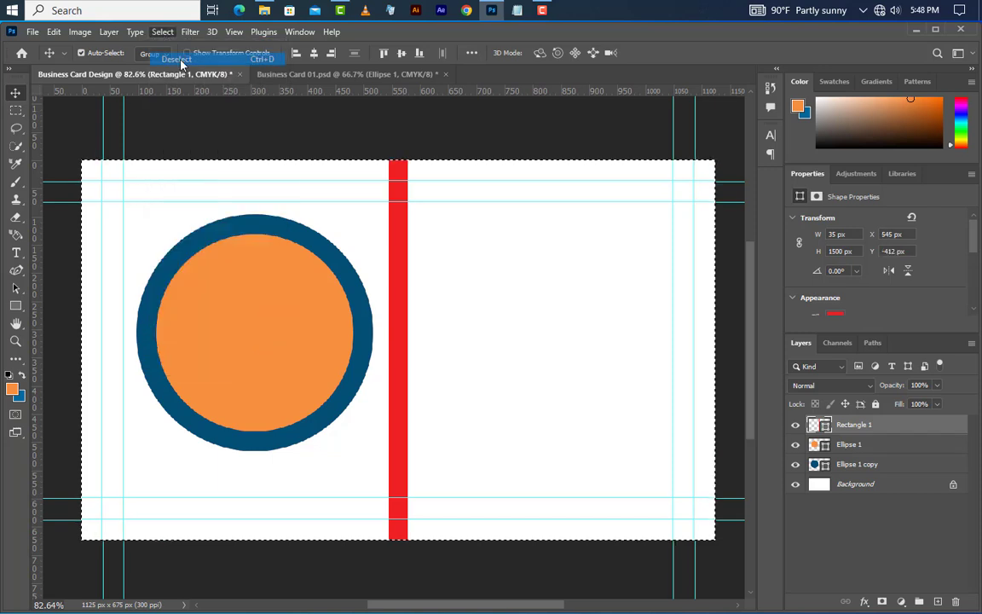
Step: Move the bar against the circle's right edge and place a copy on its left edge
drag(403, 337, 362, 363)
scroll(356, 354, up, 4)
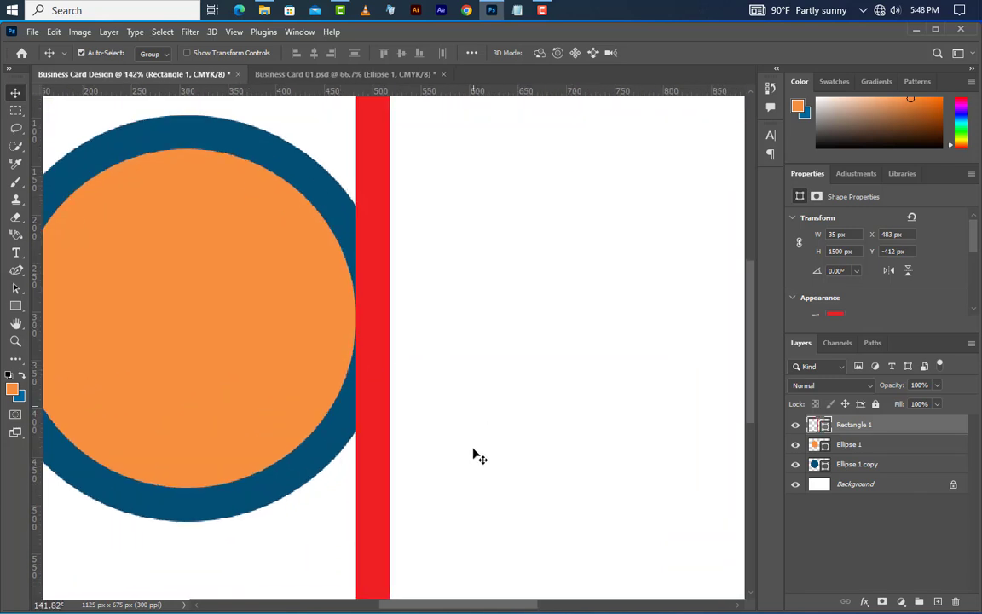
drag(438, 606, 402, 606)
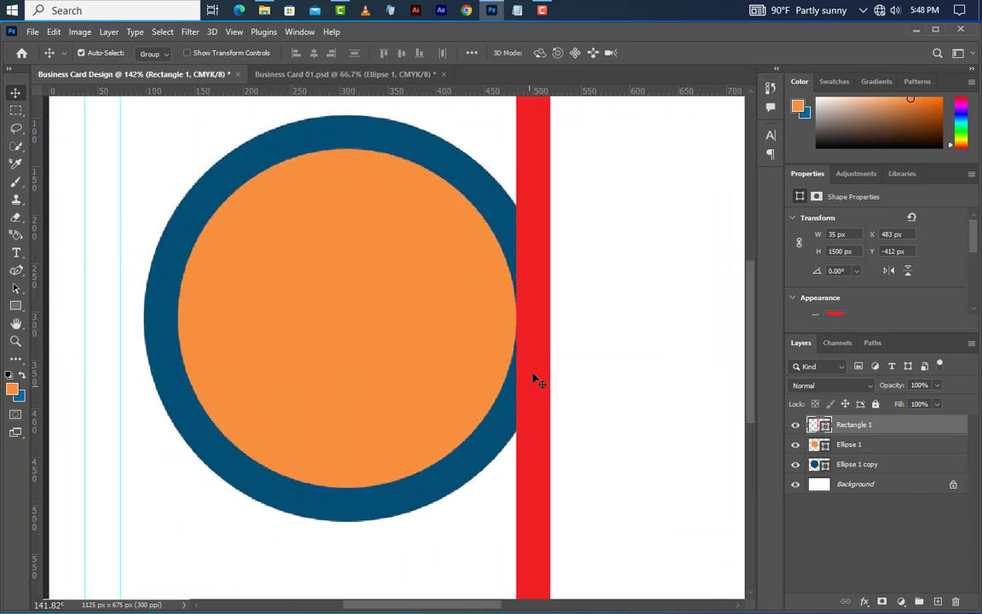
drag(537, 361, 164, 345)
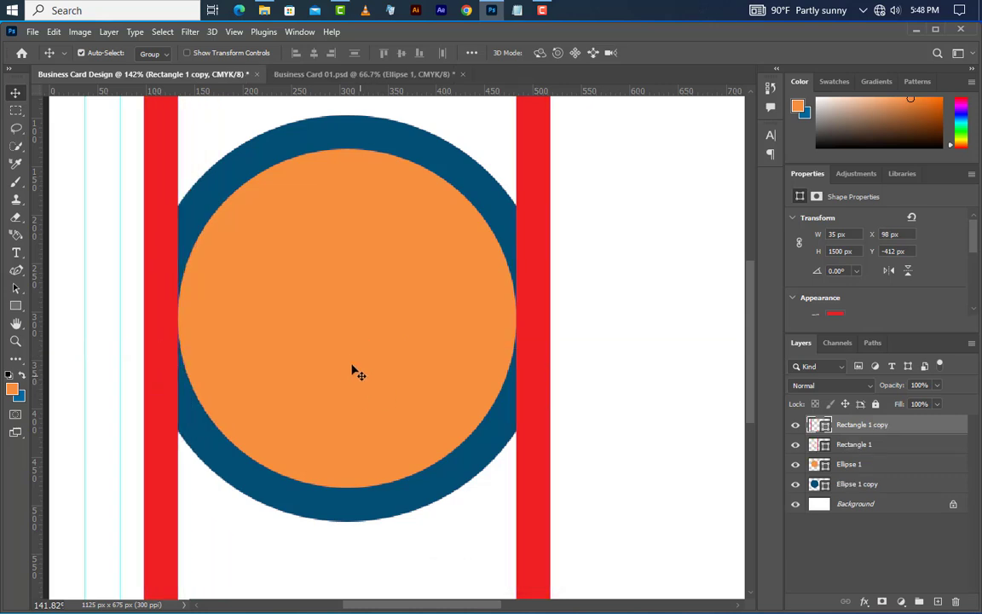
scroll(342, 342, down, 5)
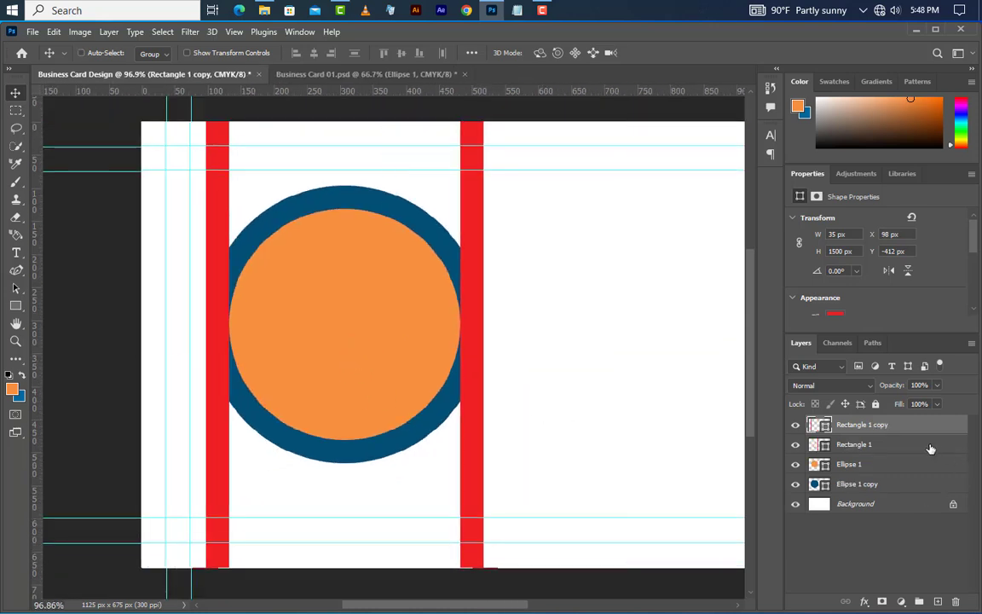
shift+click(929, 445)
Step: Group both red bars as Group 1 and duplicate the group
click(919, 602)
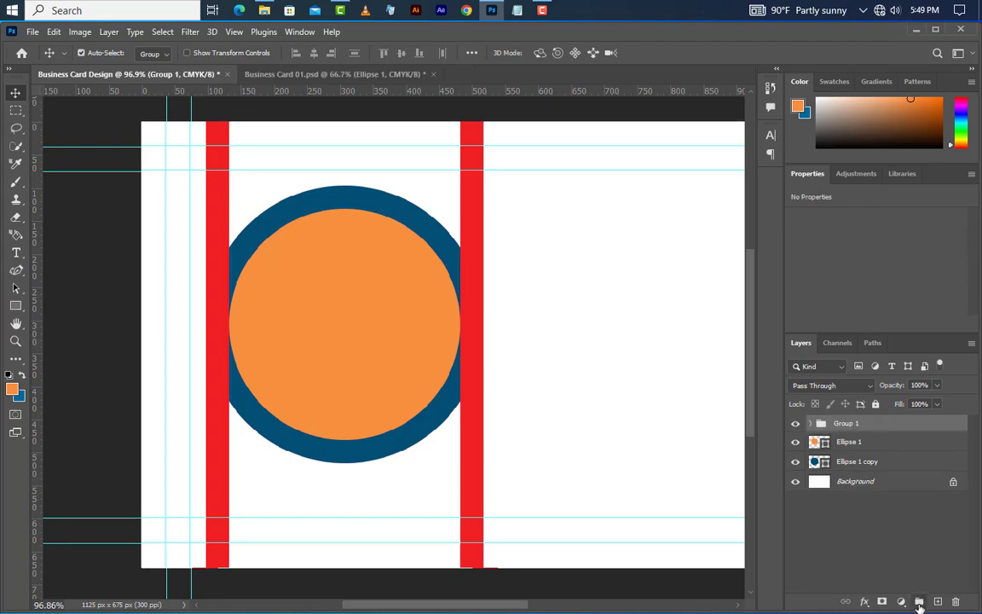
right_click(926, 426)
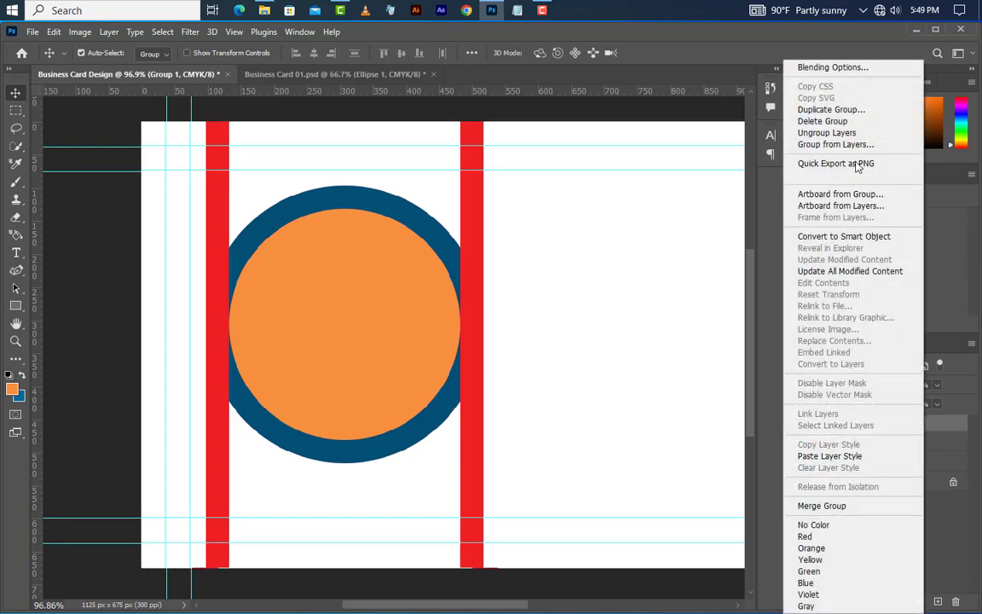
click(850, 116)
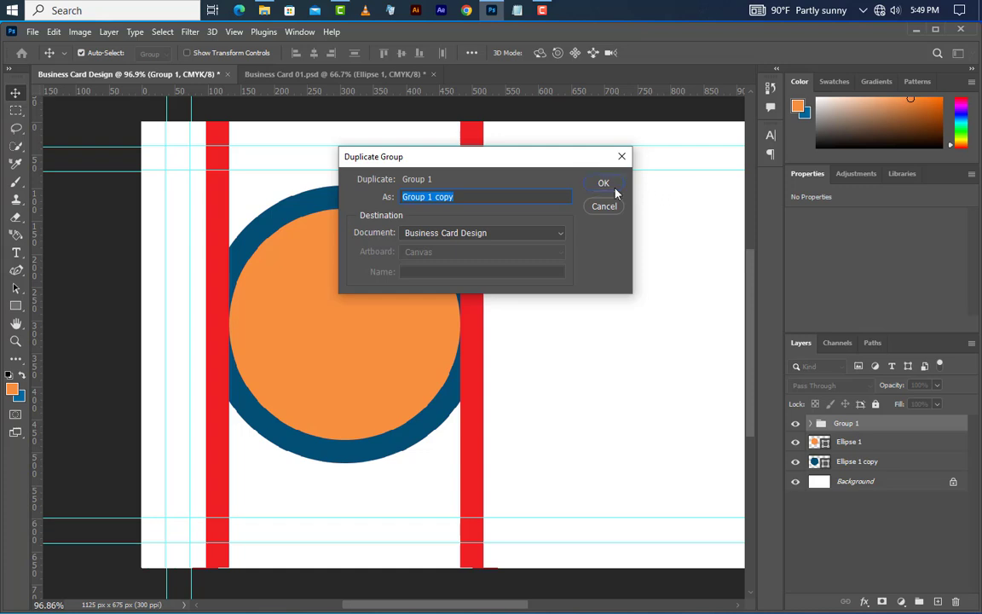
click(604, 184)
scroll(241, 474, down, 2)
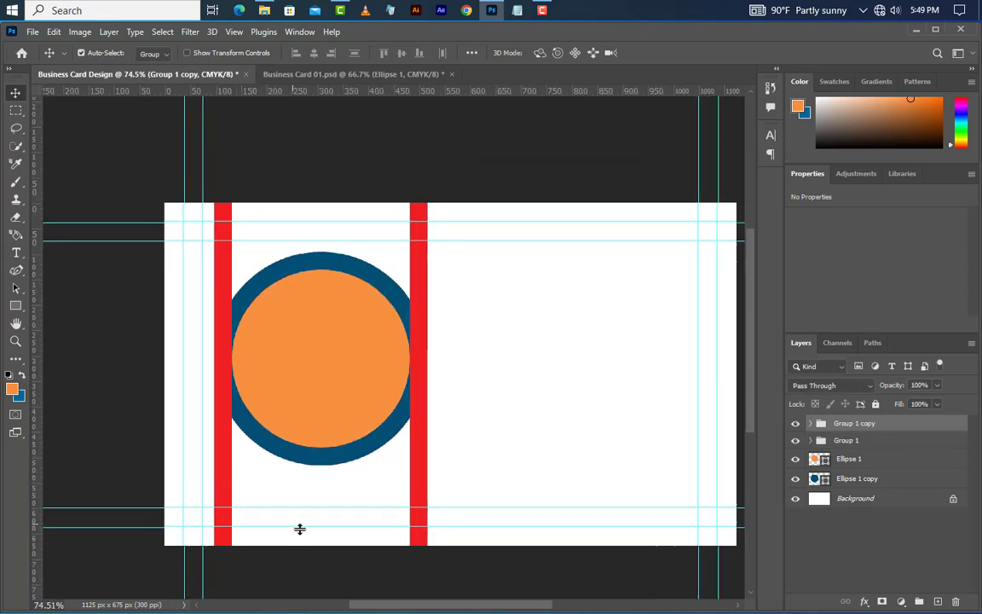
Step: Free-transform the Group 1 copy to about 60° and shift it up and right
click(54, 32)
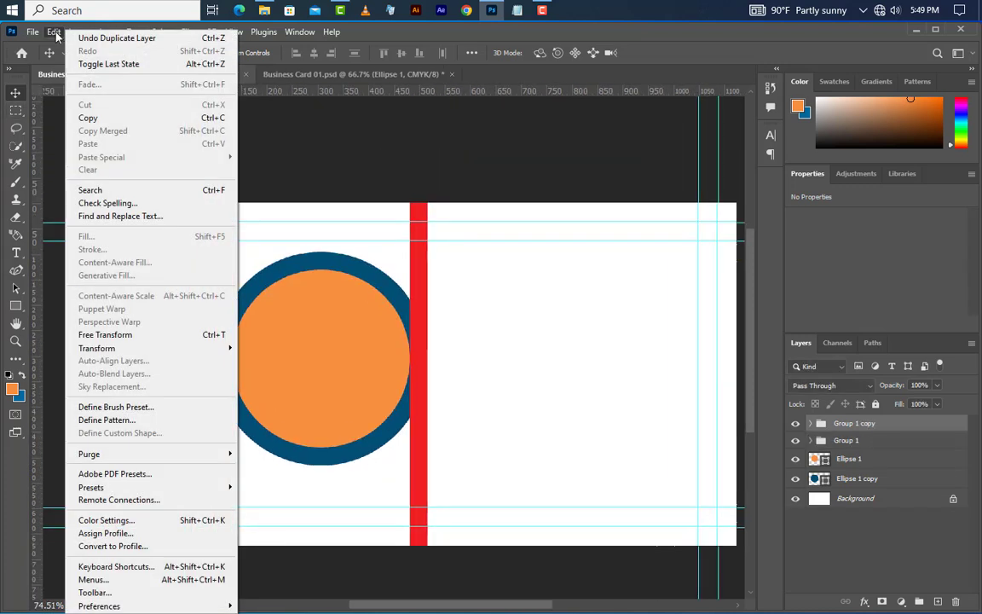
click(119, 334)
drag(478, 183, 549, 392)
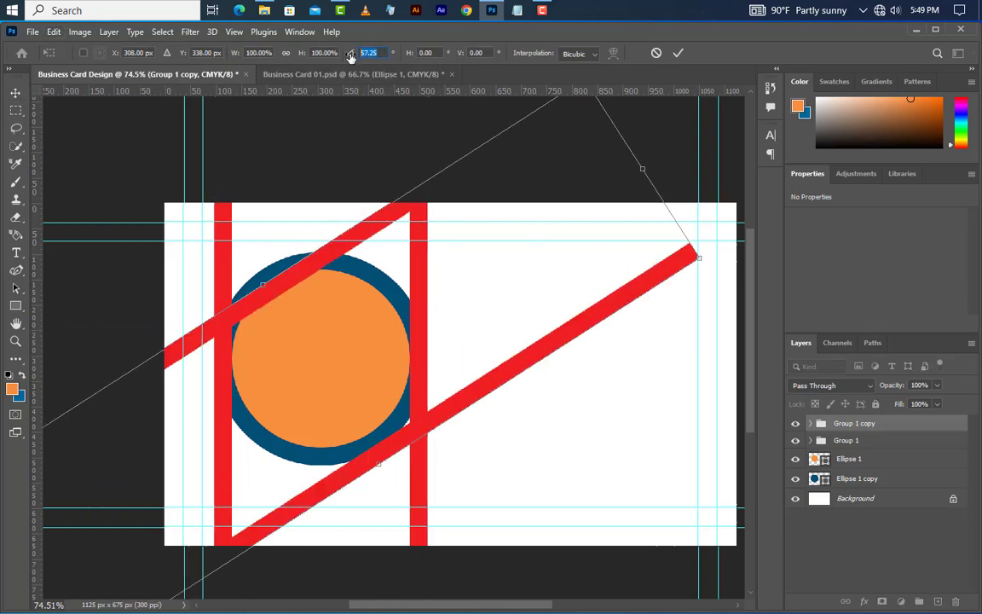
text(0)
key(Return)
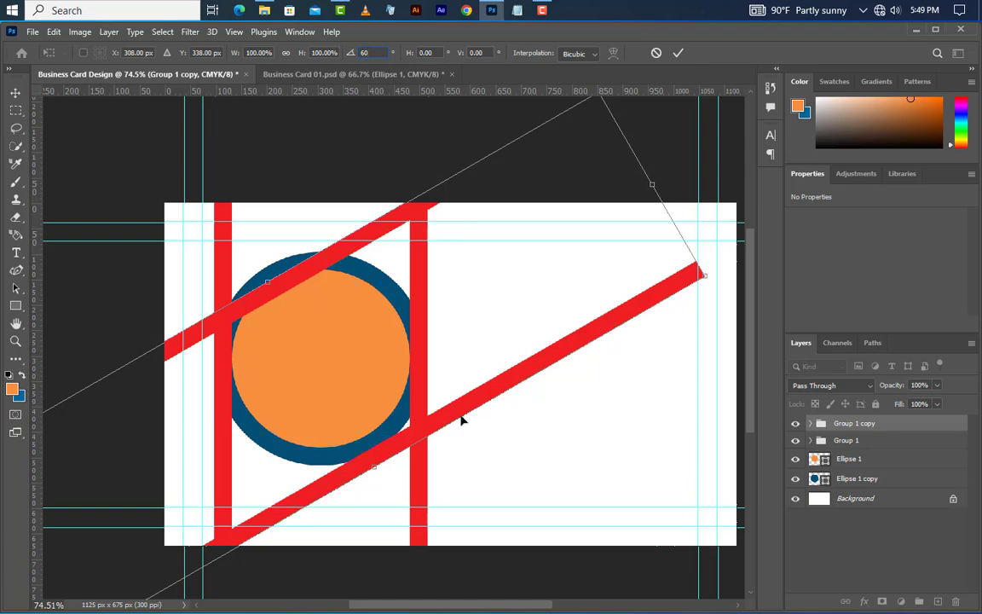
drag(466, 358, 513, 338)
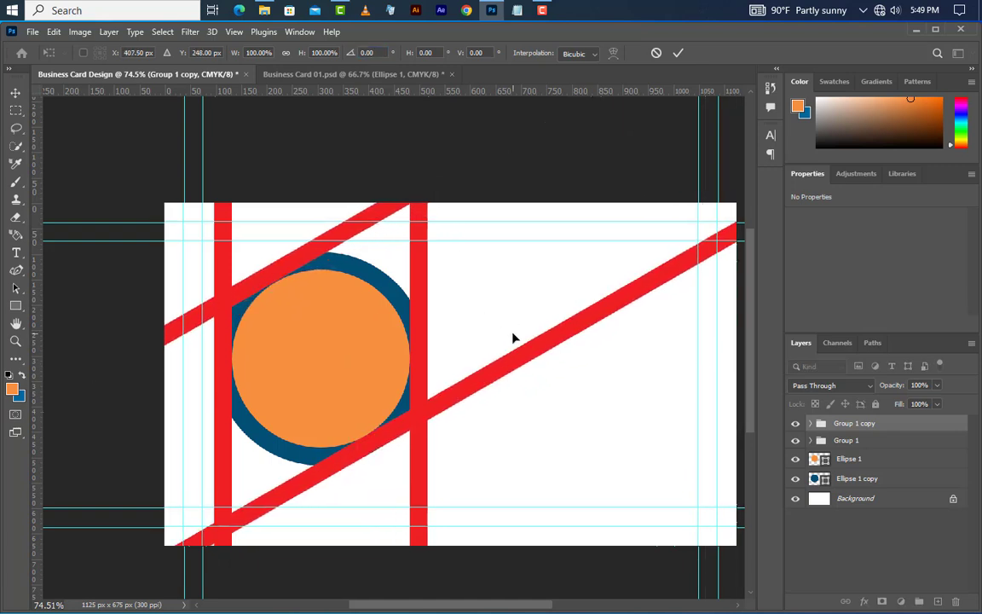
click(677, 54)
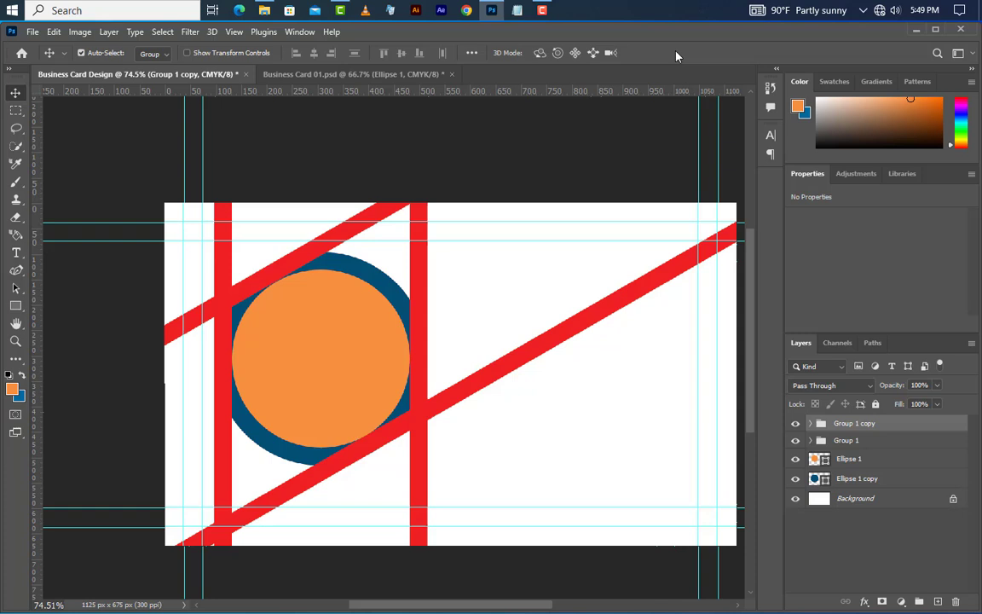
Step: Duplicate Group 1 copy as Group 1 copy 2
right_click(924, 426)
click(859, 109)
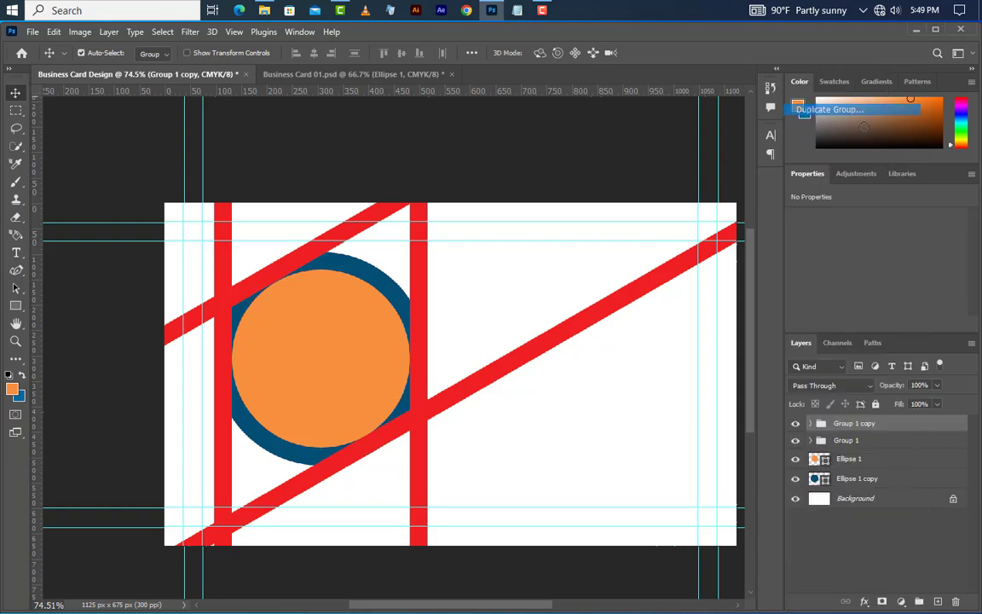
click(603, 182)
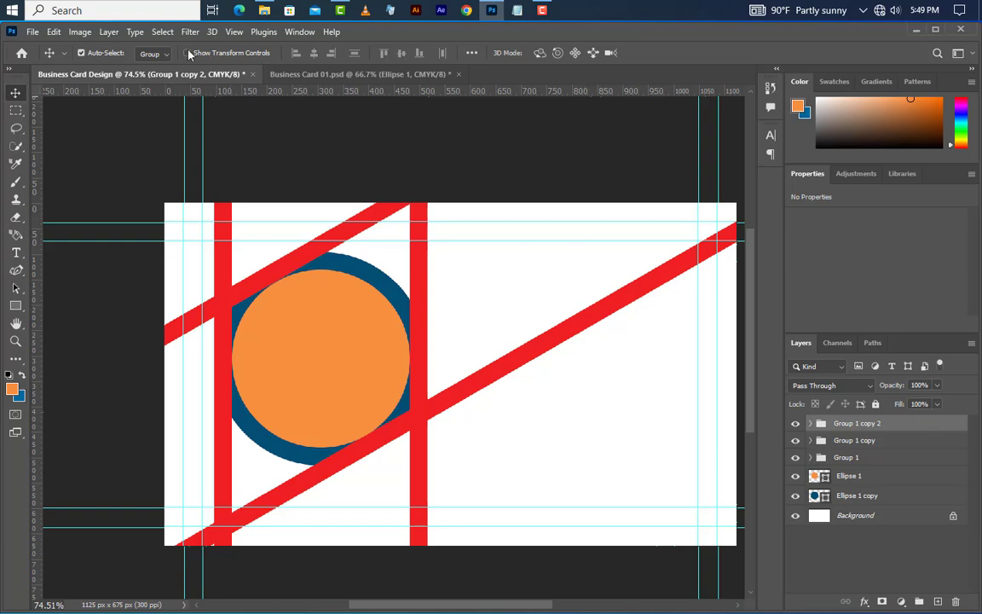
Step: Rotate Group 1 copy 2 60° the other way and nudge it into a hexagram
click(54, 32)
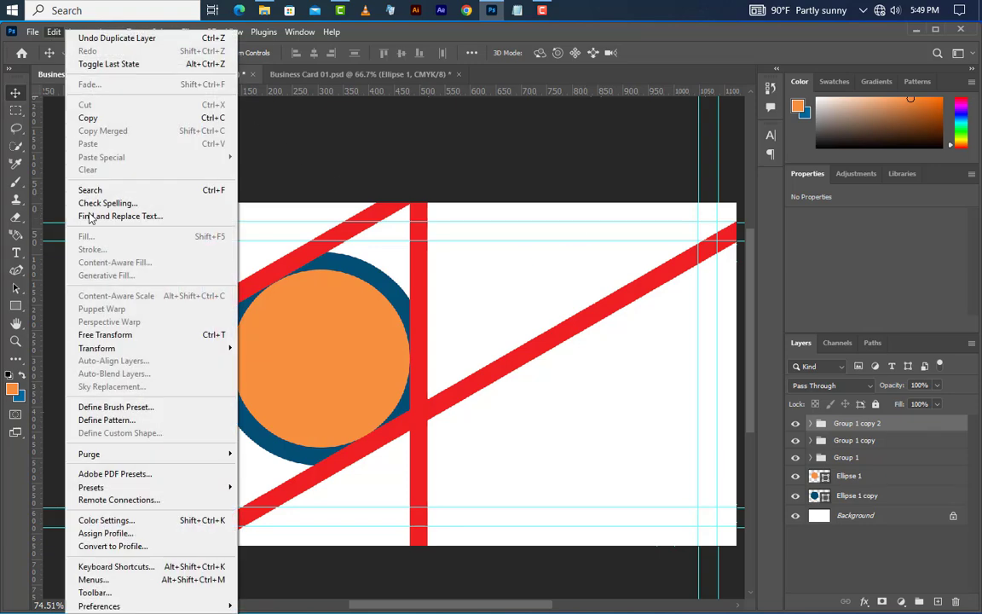
click(68, 333)
key(ctrl+0)
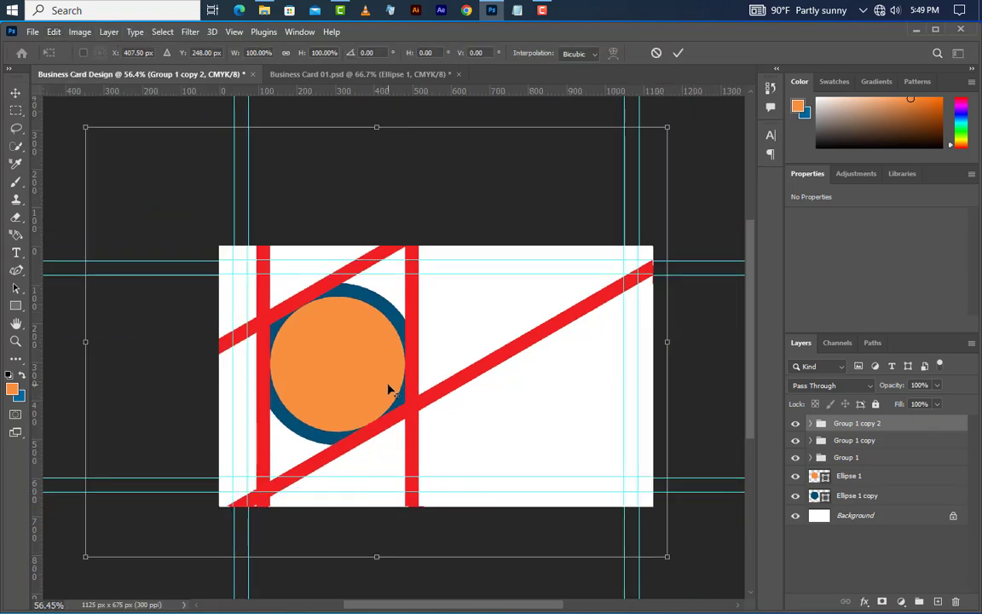
drag(727, 366, 473, 468)
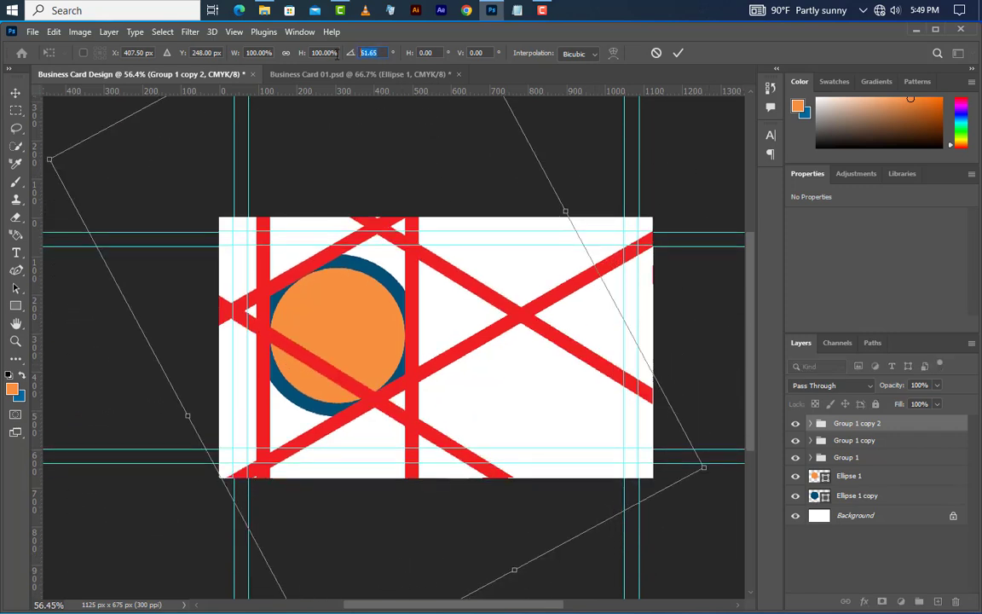
text(60)
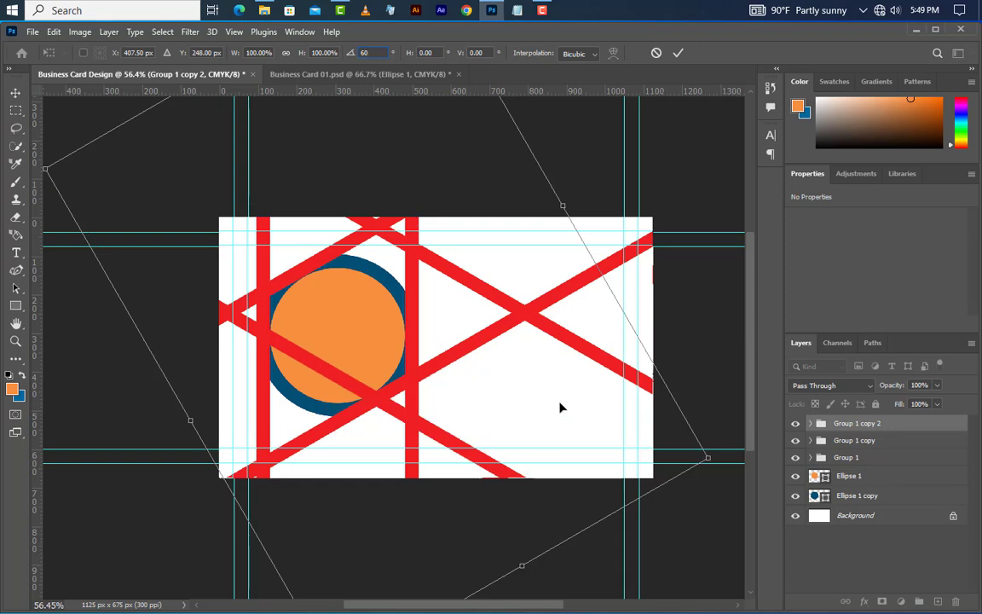
drag(558, 342, 539, 374)
scroll(339, 346, up, 5)
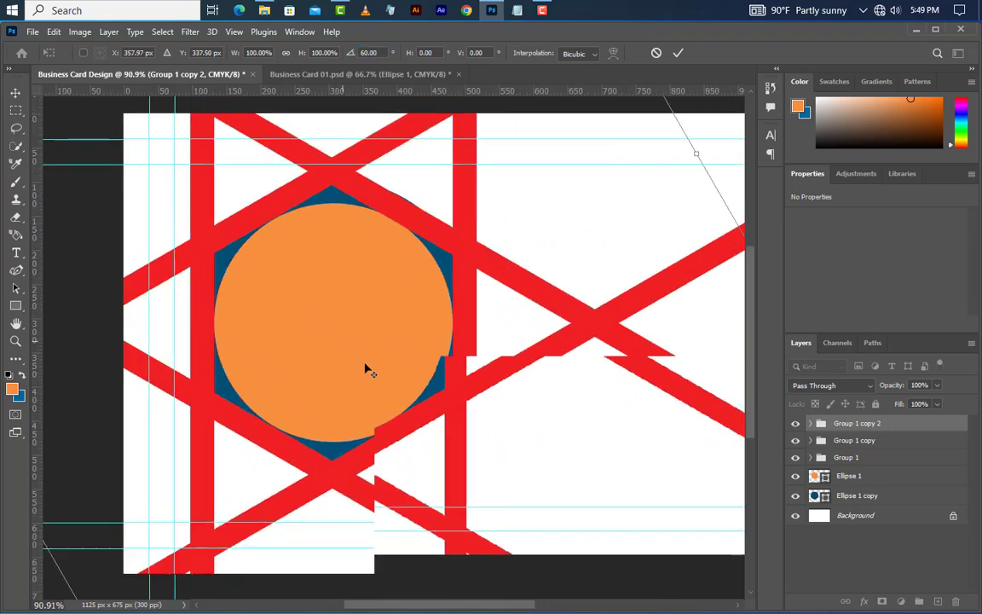
key(Right)
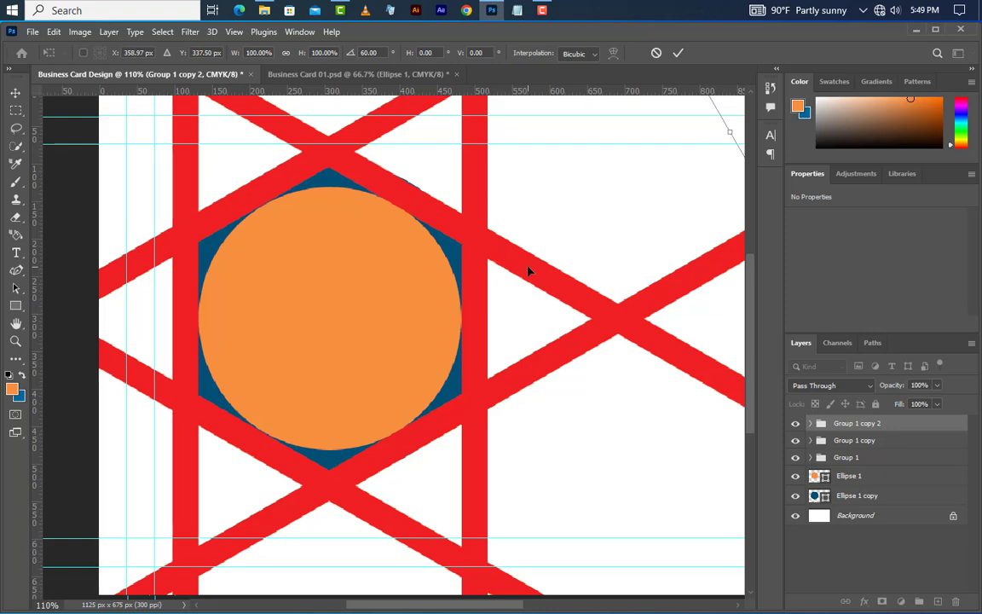
key(Up)
click(679, 54)
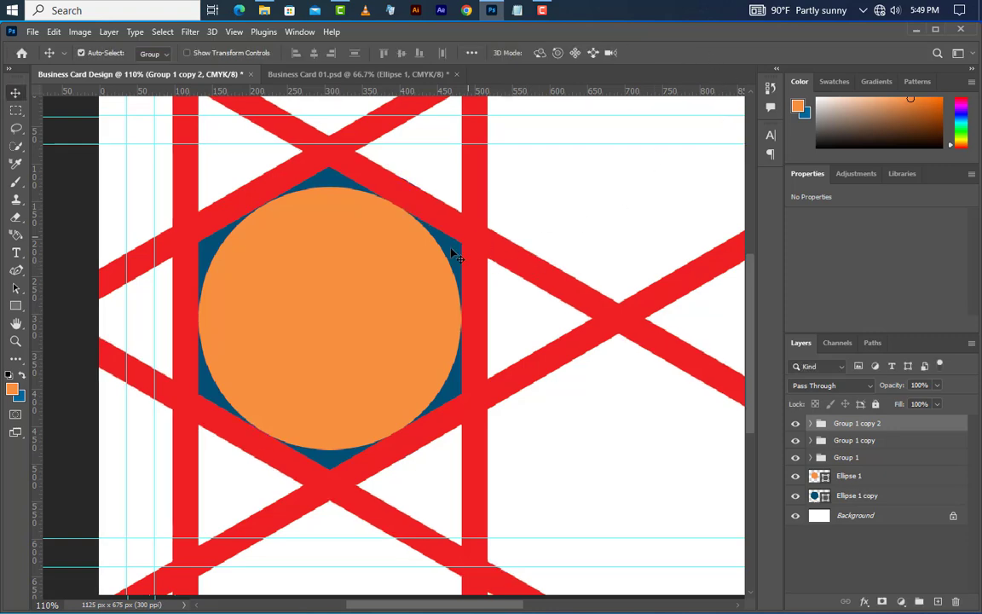
scroll(346, 294, down, 4)
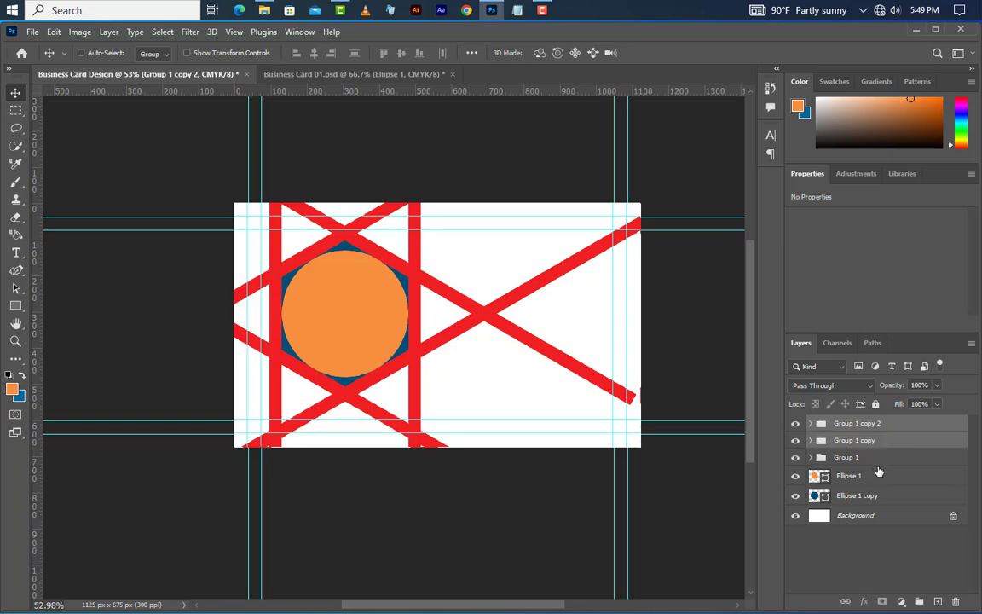
Step: Group the three stripe groups as Group 2, rotate it 20°, and shift it slightly down-left
shift+click(878, 459)
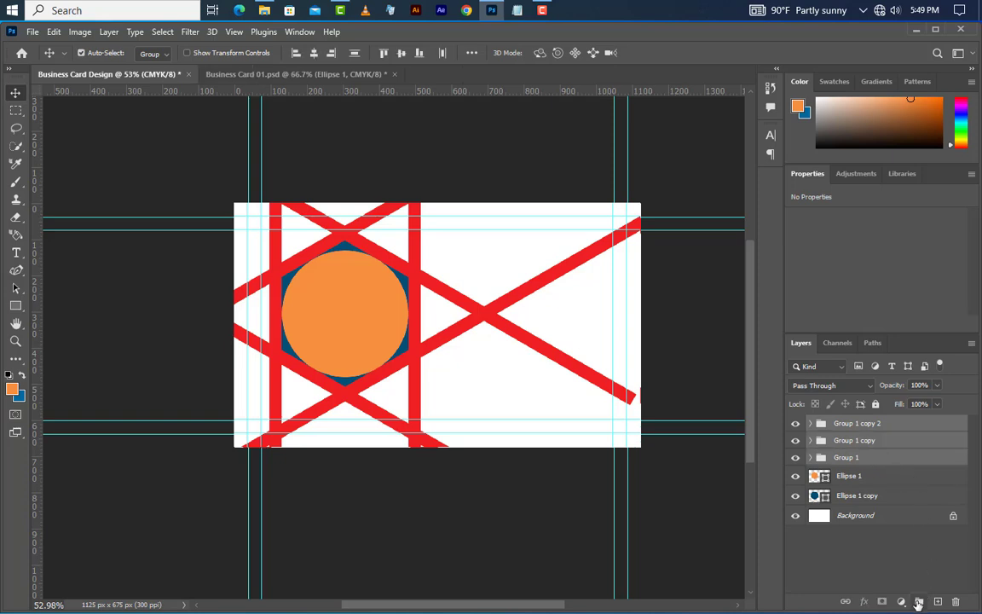
click(918, 602)
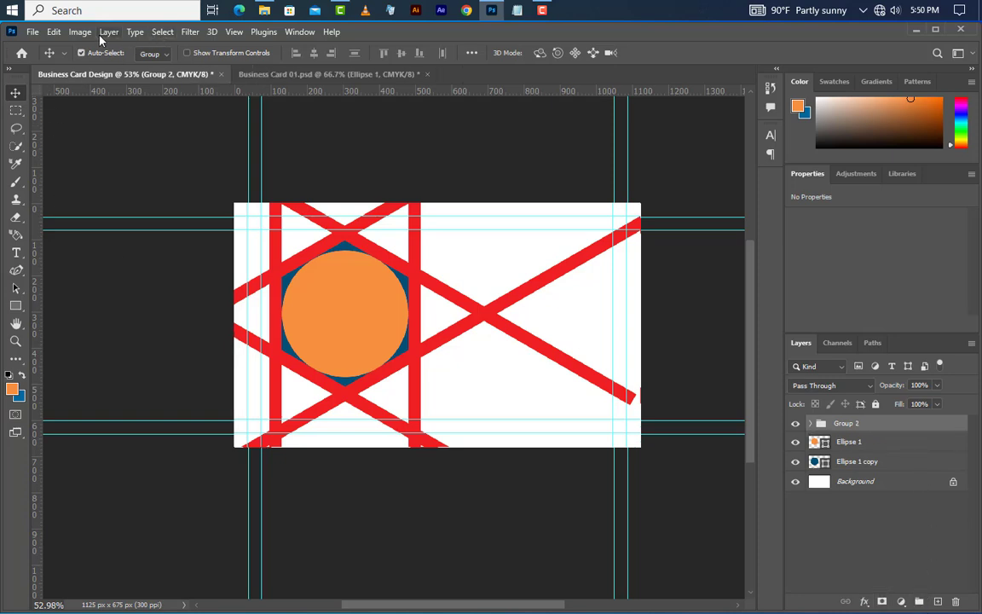
click(53, 32)
click(100, 334)
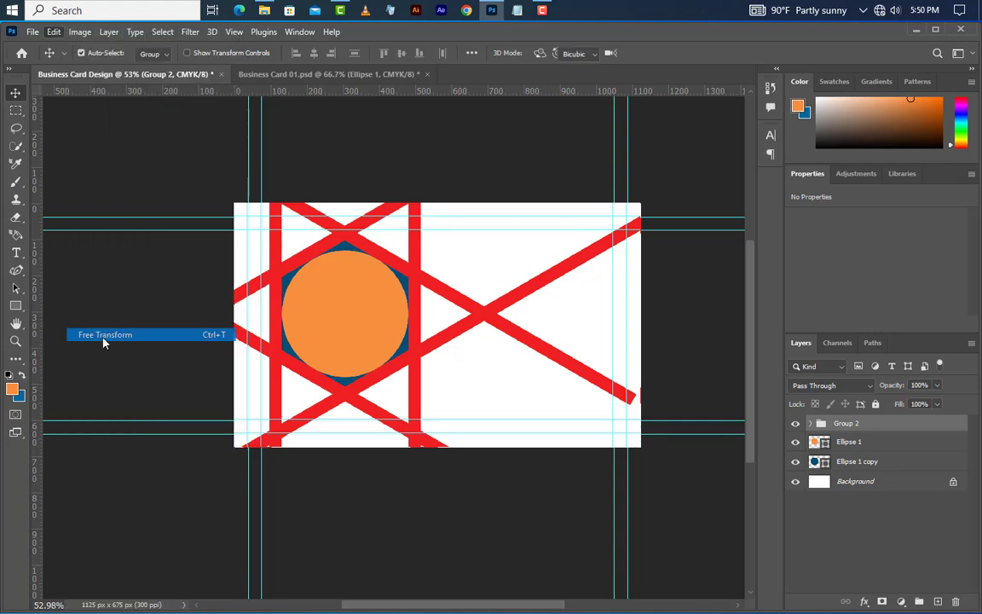
drag(683, 273, 680, 375)
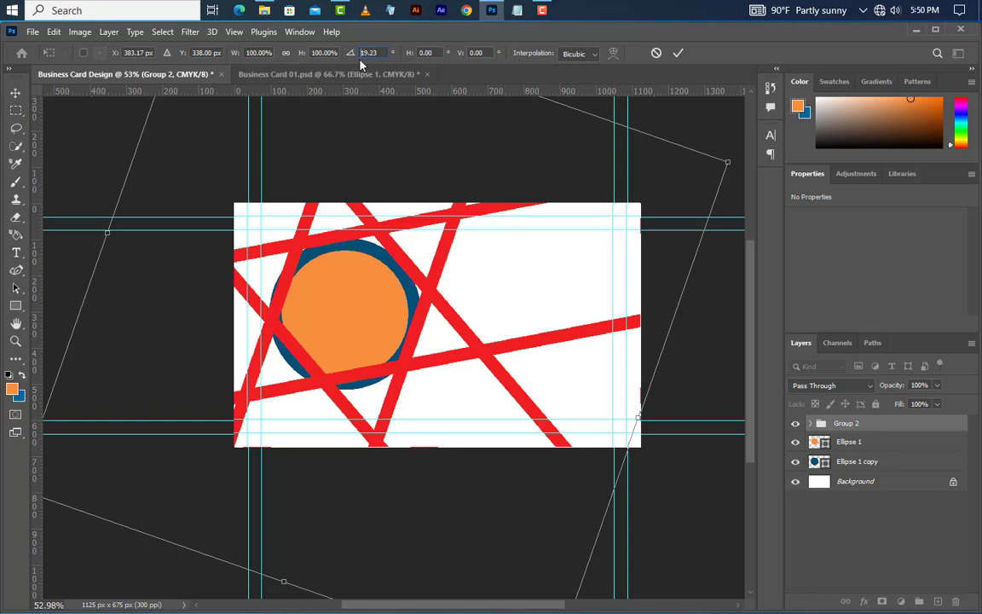
text(20)
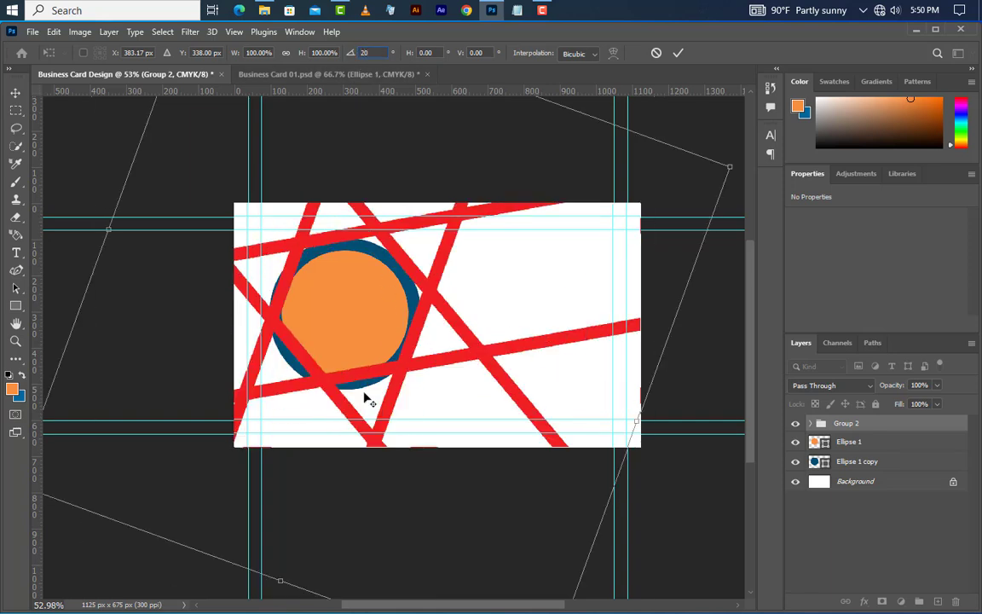
key(Return)
scroll(366, 399, up, 5)
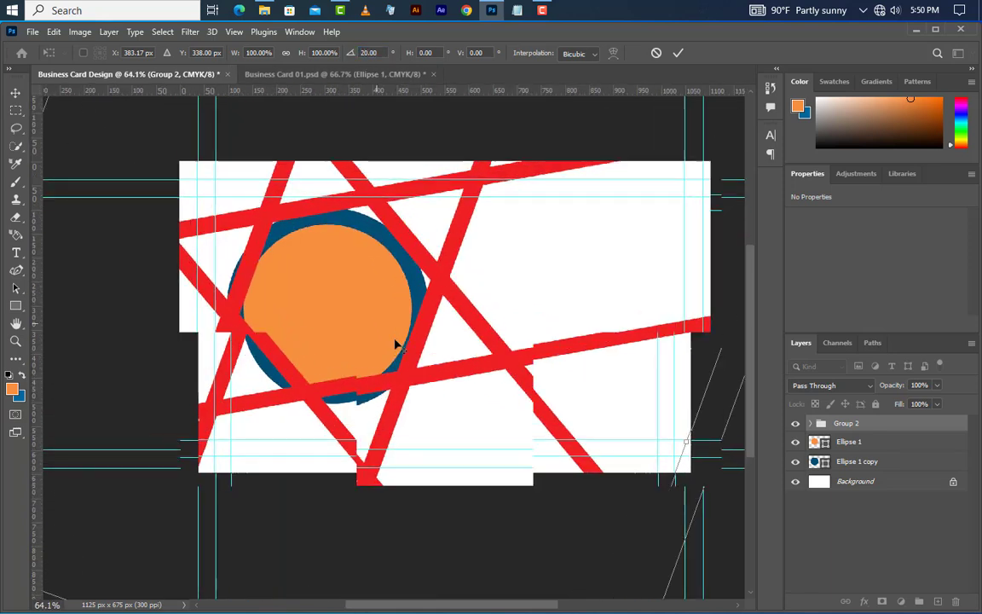
drag(451, 245, 454, 268)
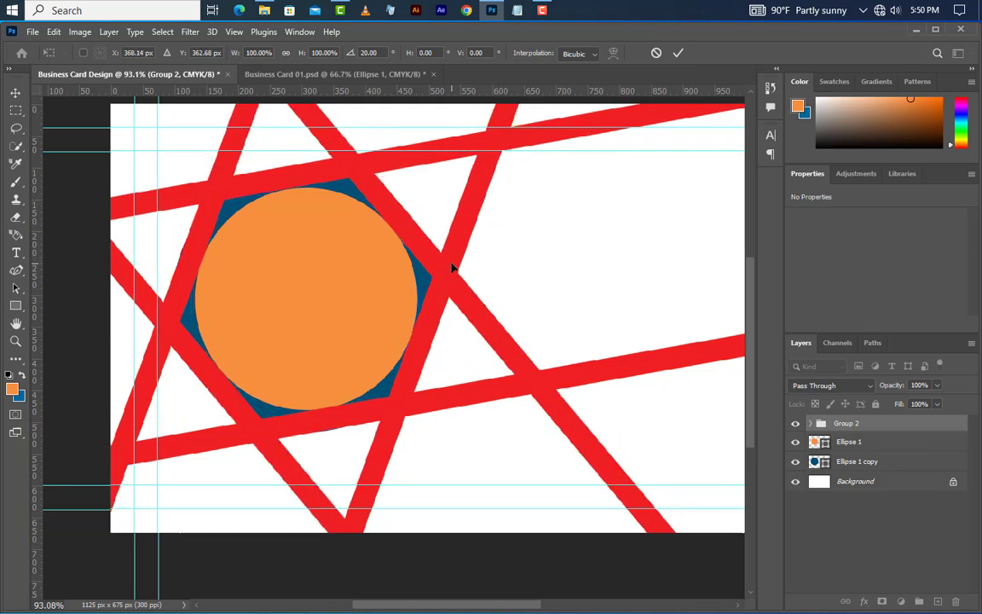
key(Return)
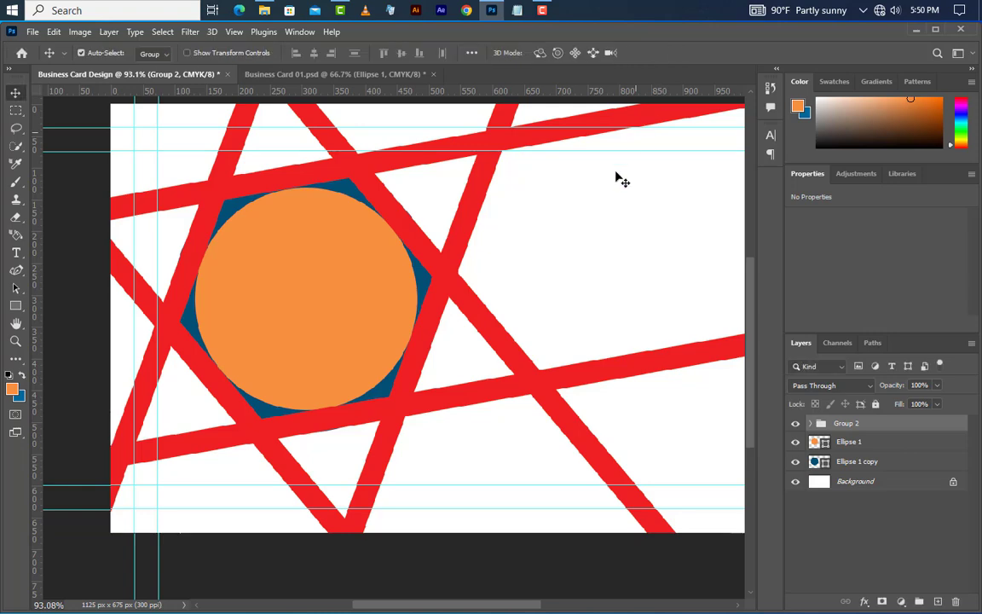
scroll(290, 344, down, 3)
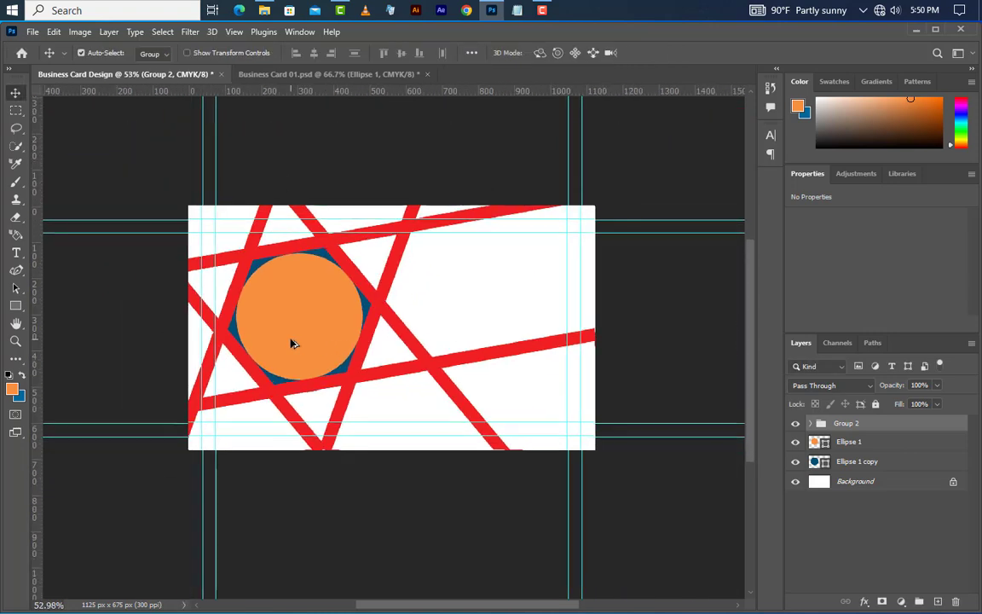
Step: Draw a card-sized Rectangle 2 and move it below the circle layers
drag(16, 305, 57, 280)
drag(182, 203, 601, 454)
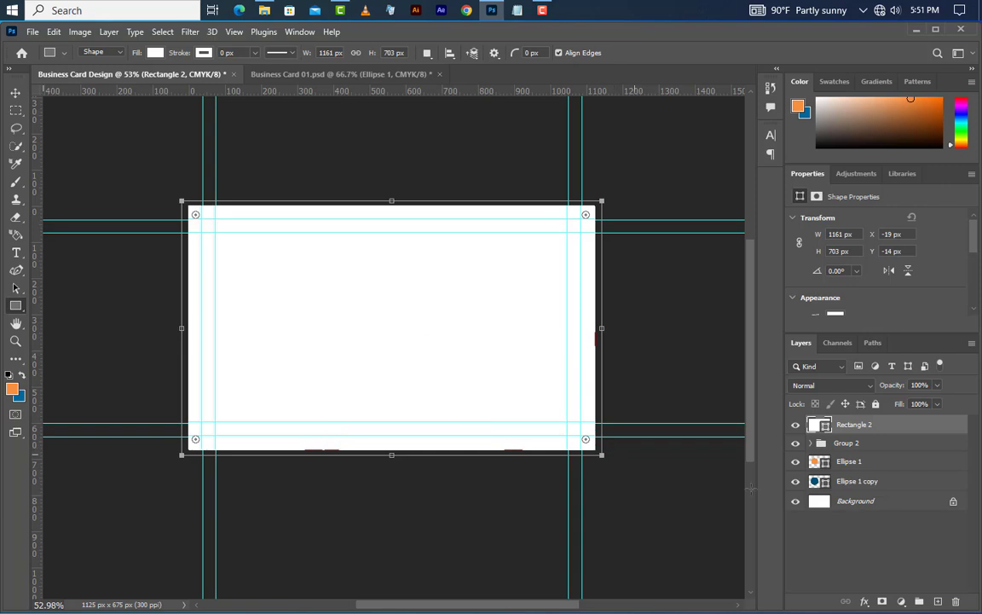
drag(907, 431, 878, 506)
drag(878, 425, 878, 492)
Step: Fill Rectangle 2 with red cd2727
double_click(819, 499)
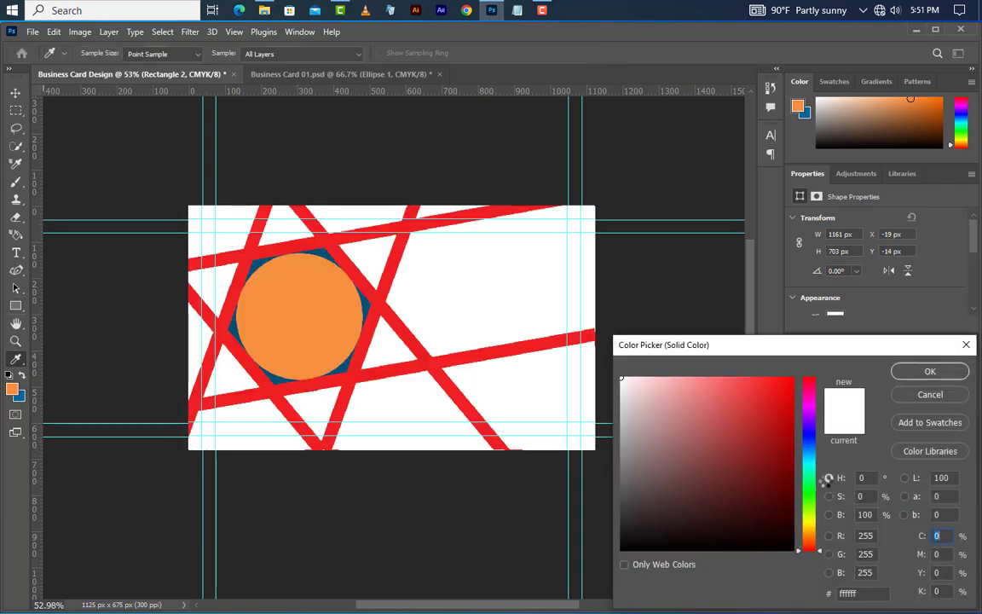
click(760, 412)
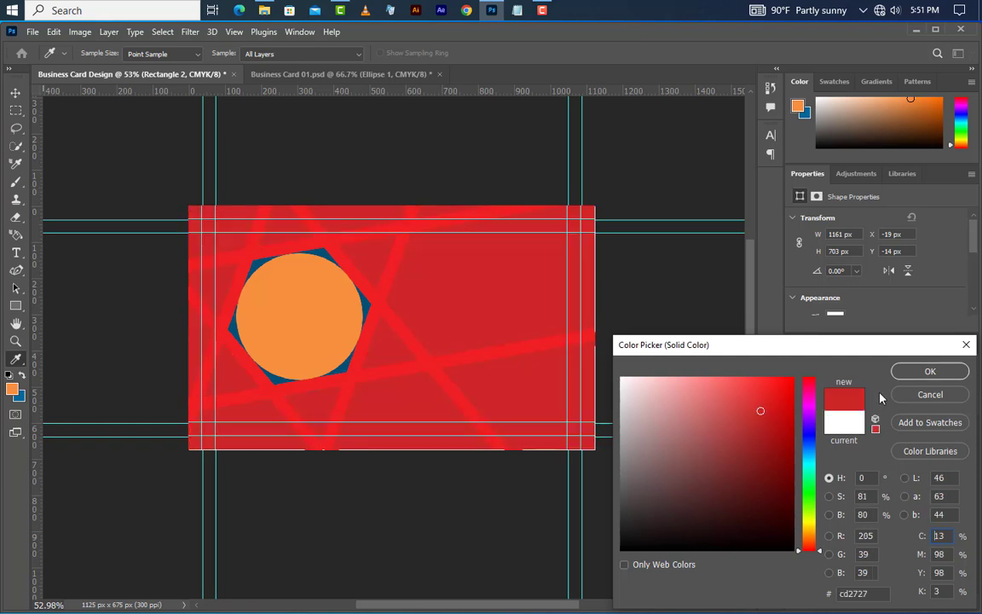
click(908, 375)
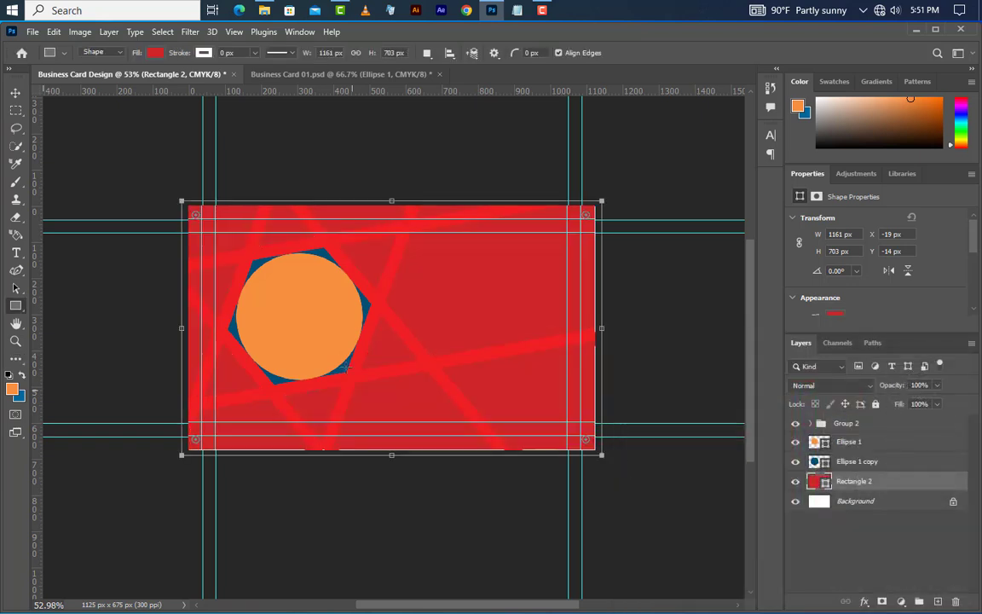
scroll(379, 324, up, 5)
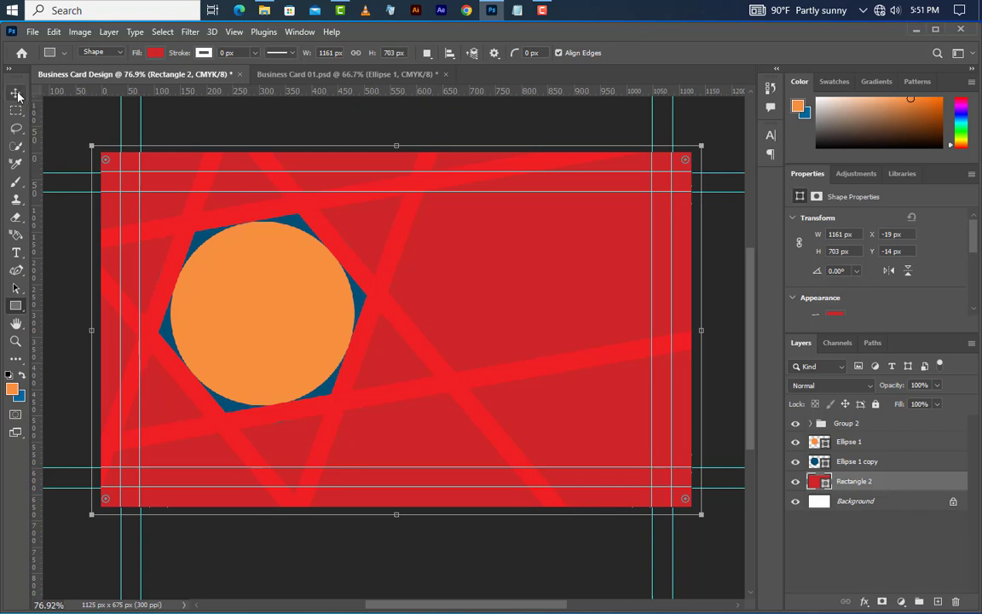
Step: Load the blue backing shape's circular outline as a selection and delete that layer
click(18, 97)
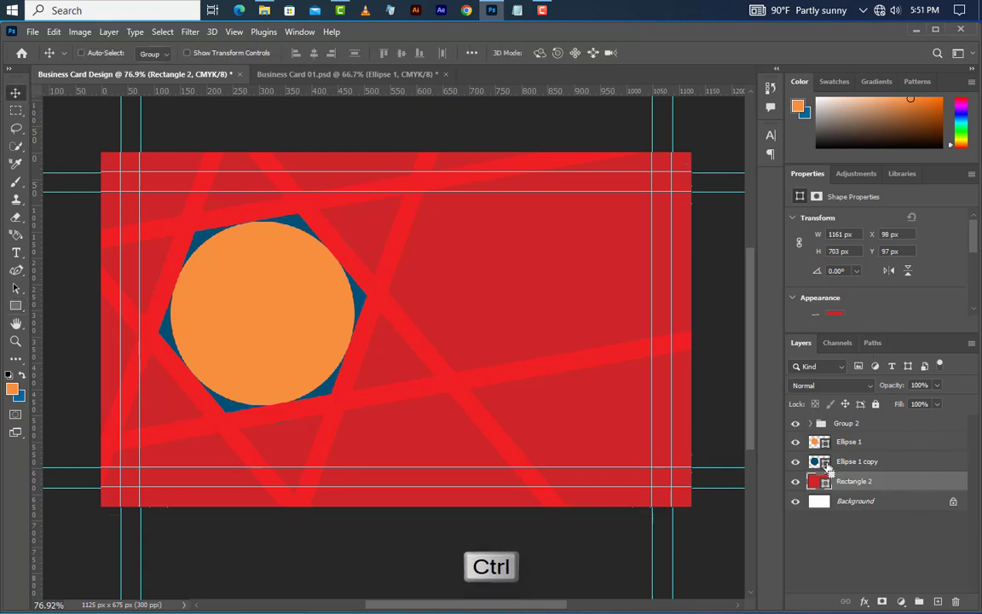
ctrl+click(824, 463)
click(918, 466)
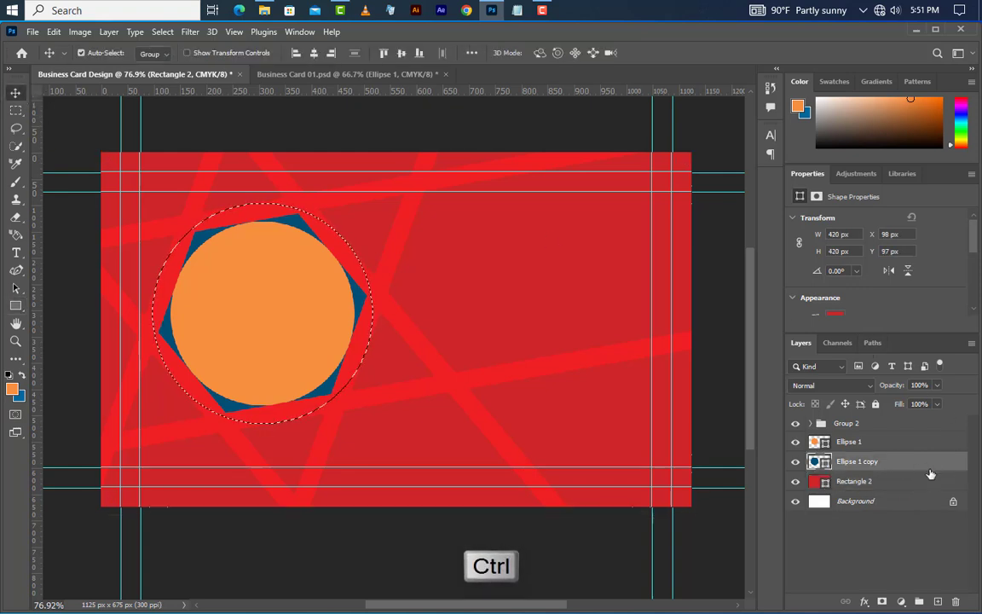
click(955, 602)
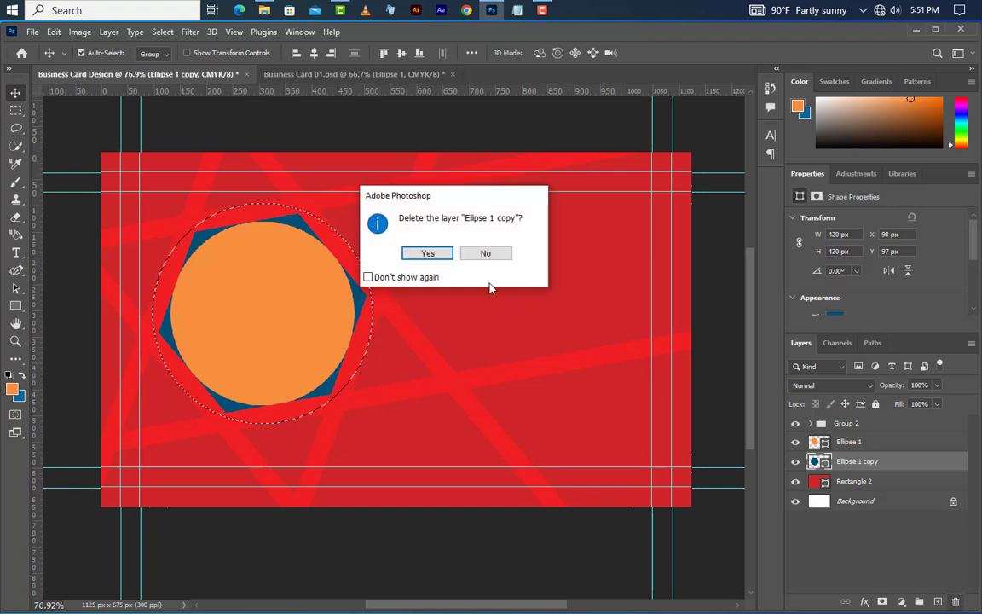
click(428, 253)
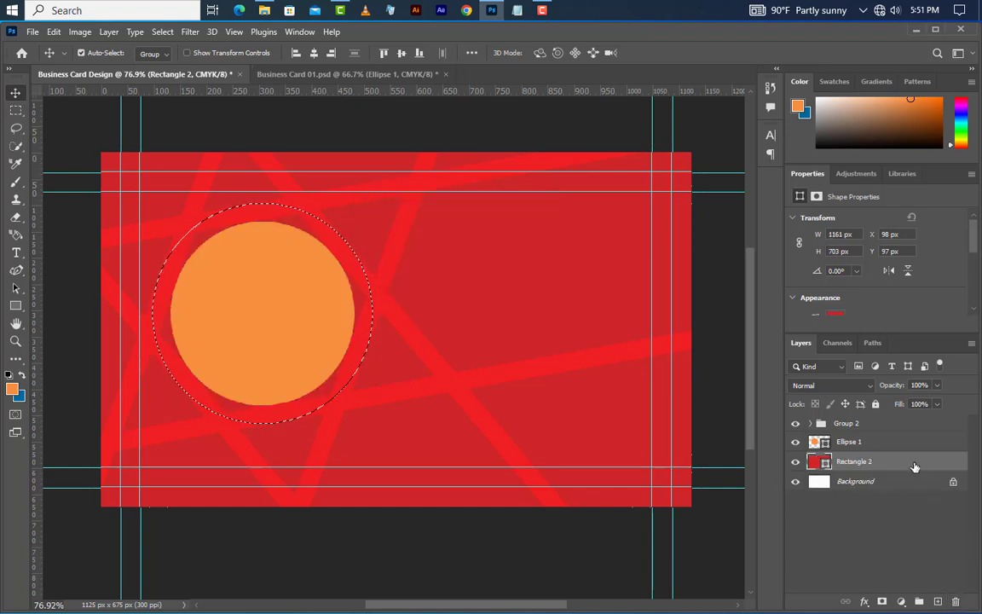
Step: Rasterize the red Rectangle 2 and clear a circular hole around the orange circle
right_click(916, 463)
click(830, 286)
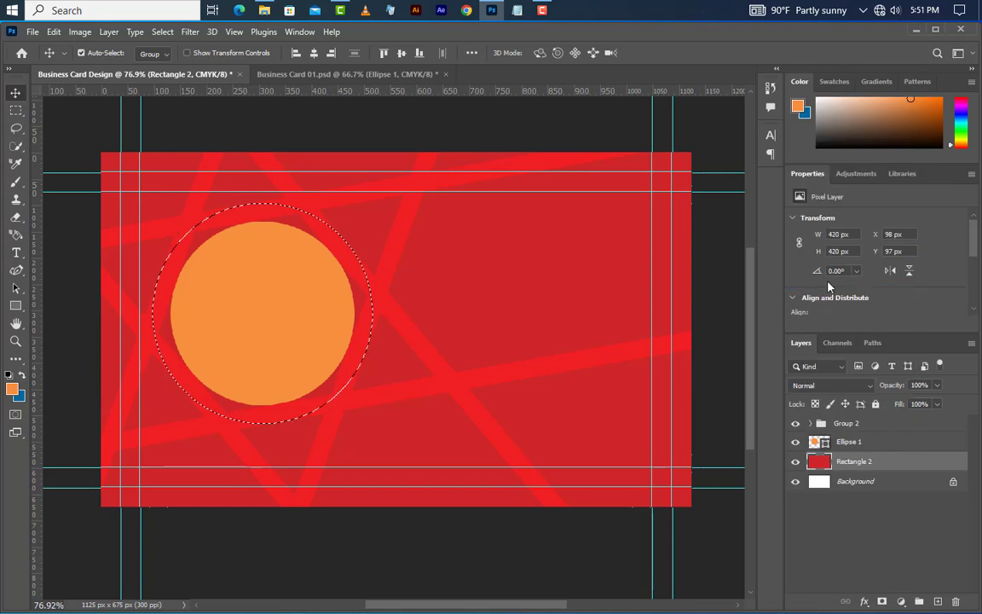
key(Delete)
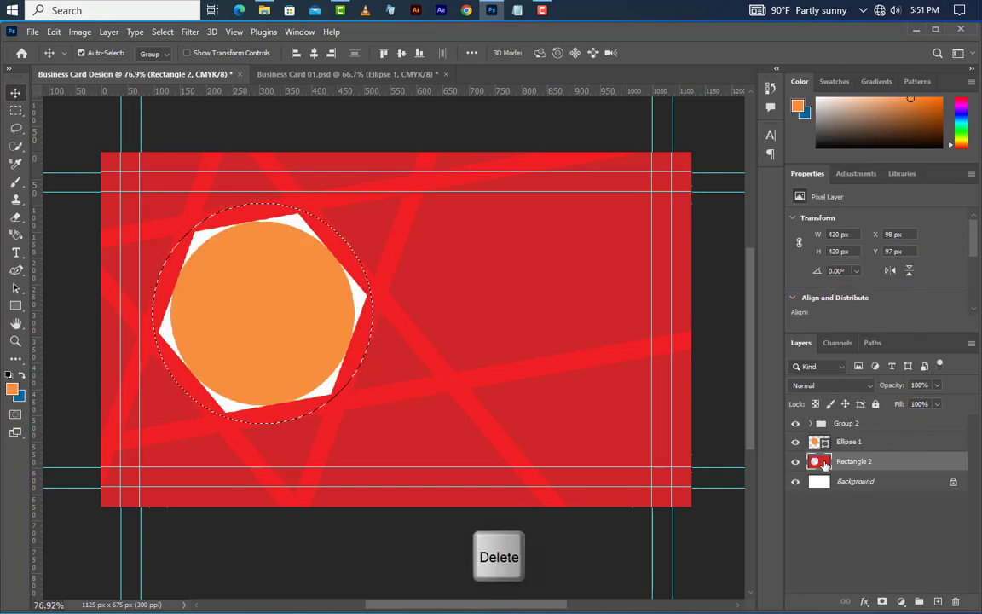
Step: Delete one diagonal stripe layer from Group 2 and make the red Rectangle 2 active
click(811, 423)
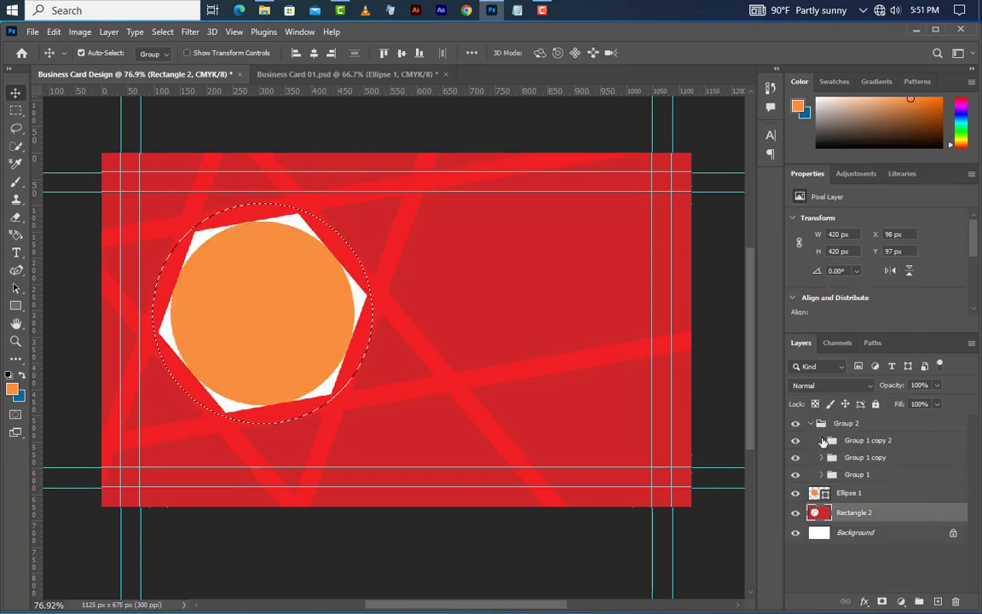
click(820, 440)
ctrl+click(845, 461)
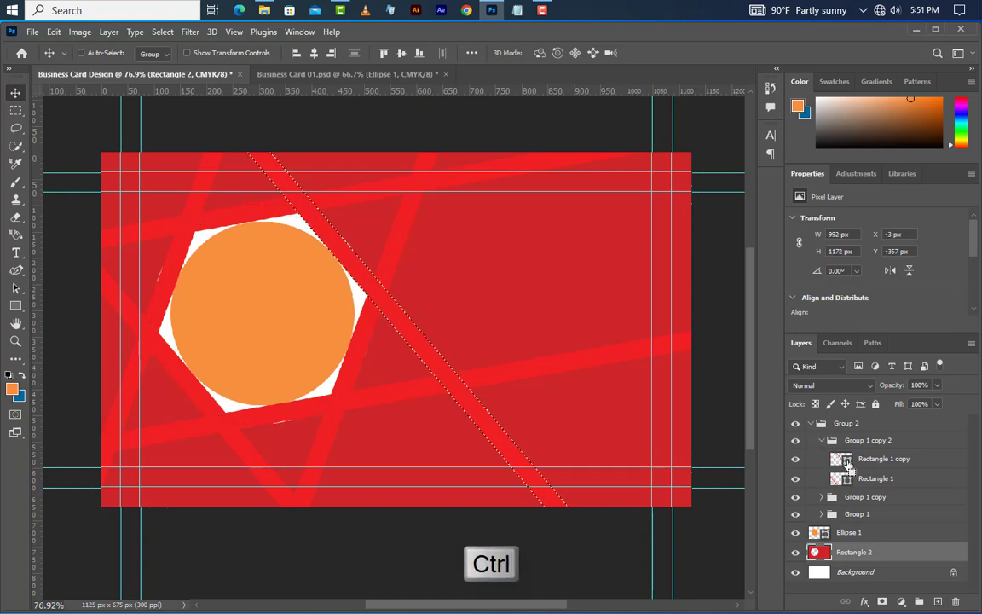
click(905, 460)
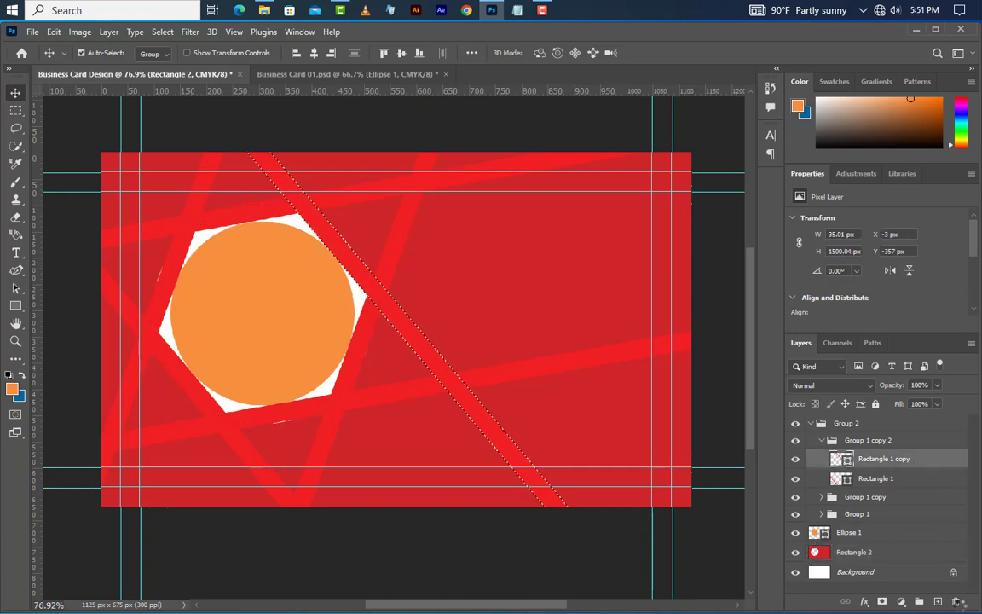
key(Delete)
click(424, 253)
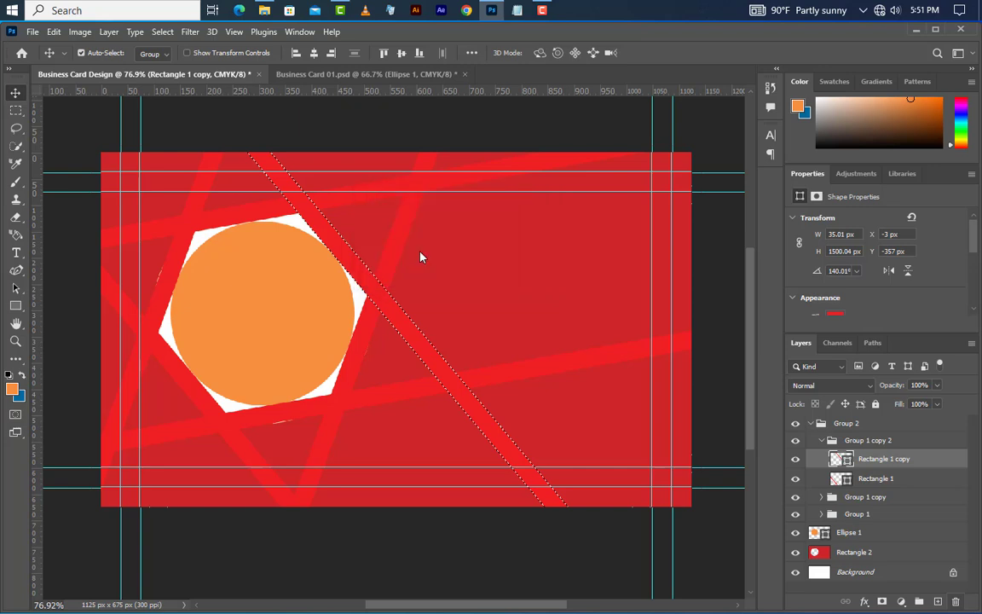
click(904, 538)
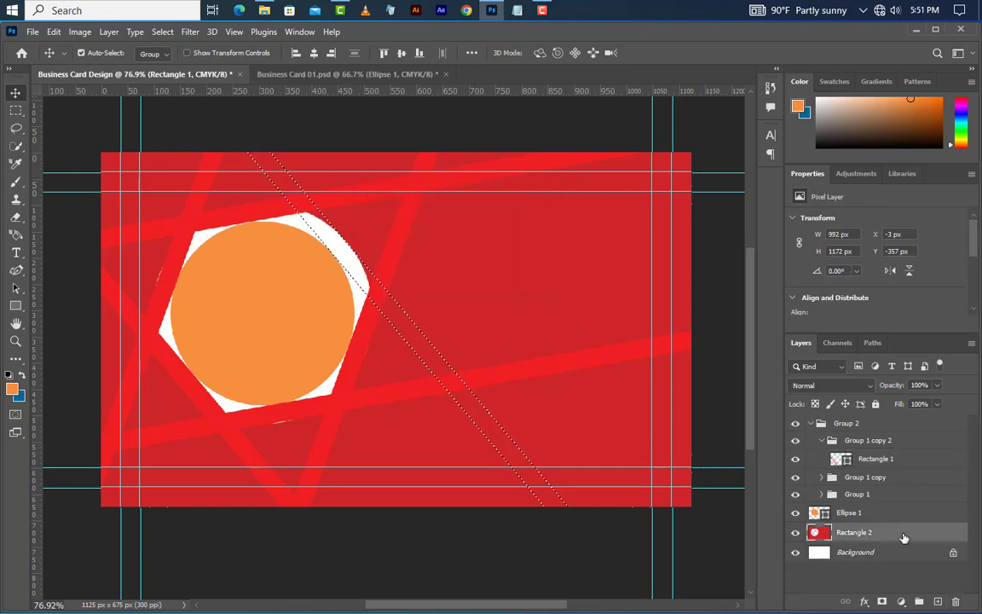
click(14, 218)
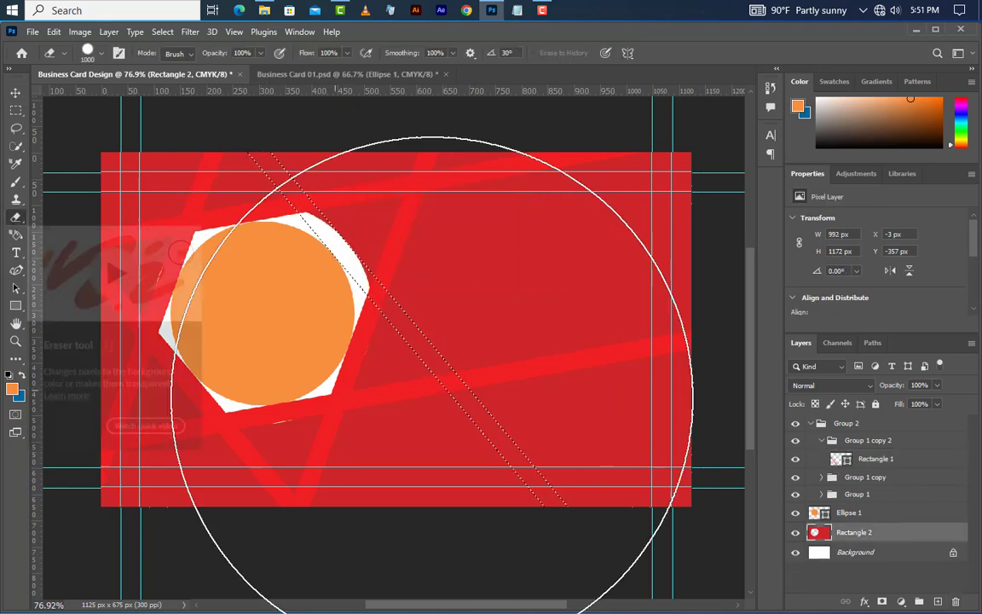
Step: With a 125 px eraser, erase white stripes below the circle and along the left diagonal
key([)
key([)
key([)
key([)
key([)
key([)
key([)
key([)
key([)
key([)
key([)
key([)
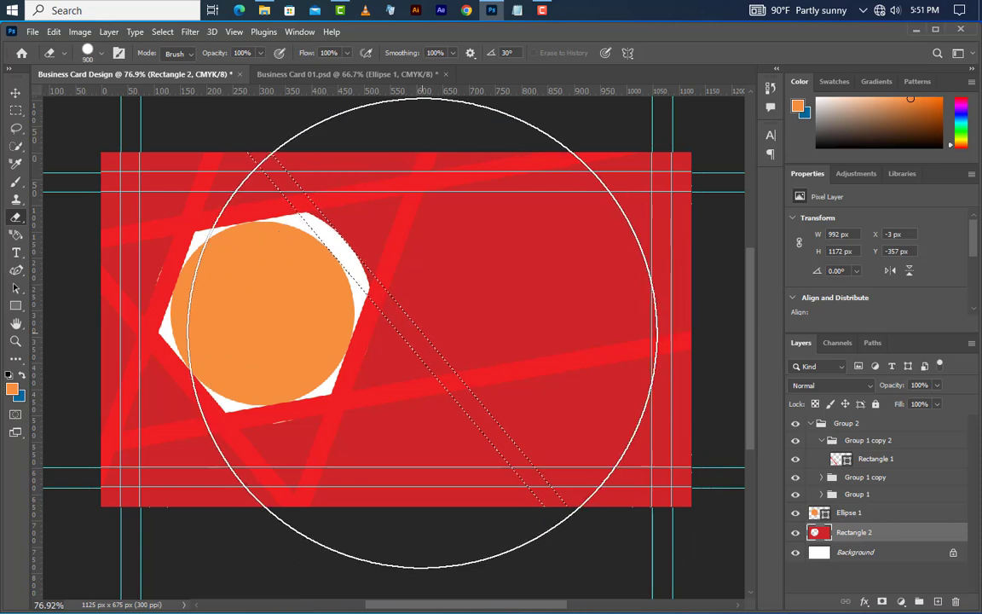
drag(353, 279, 604, 573)
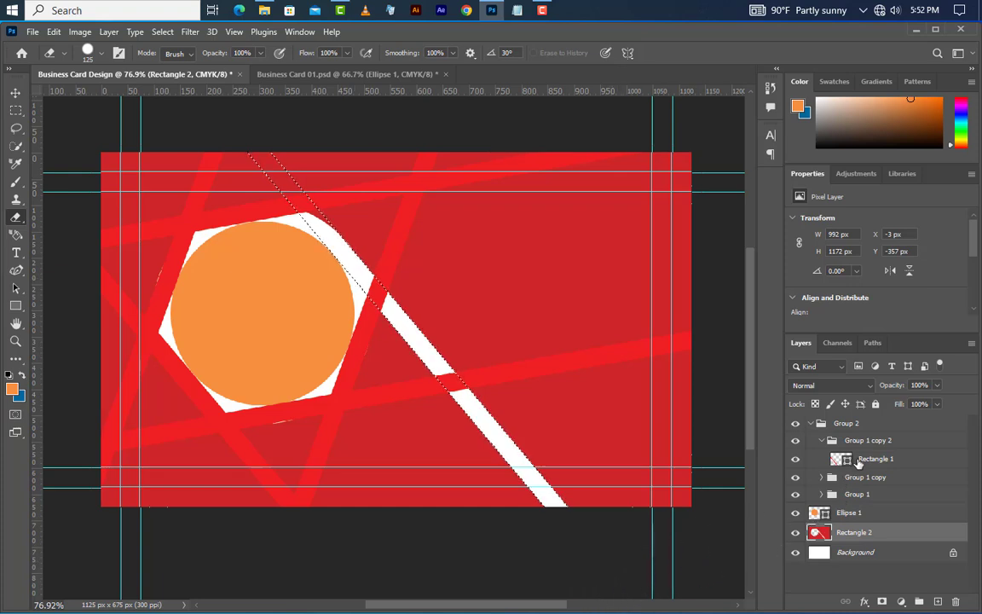
click(852, 459)
ctrl+click(840, 459)
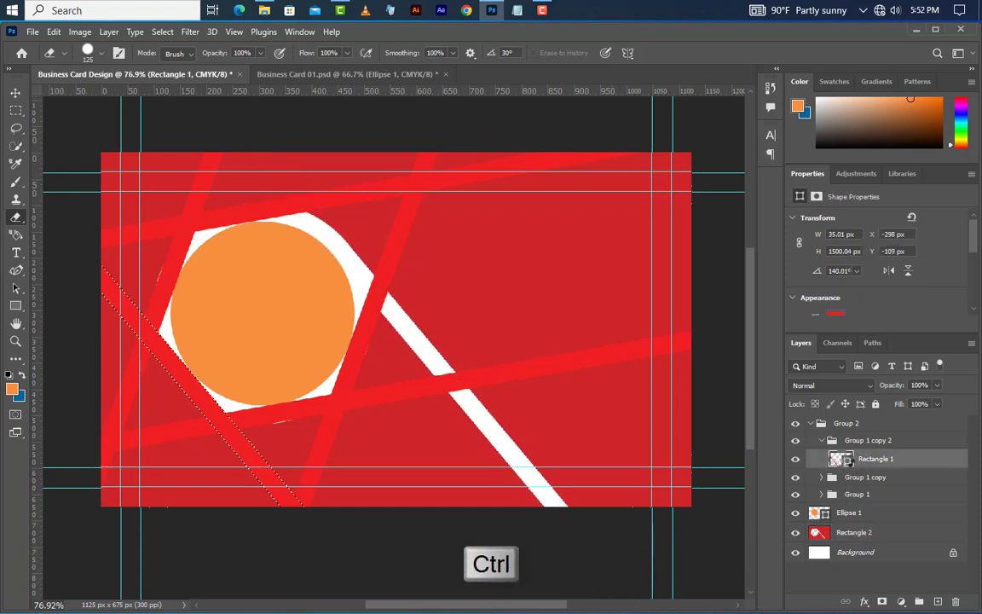
click(956, 601)
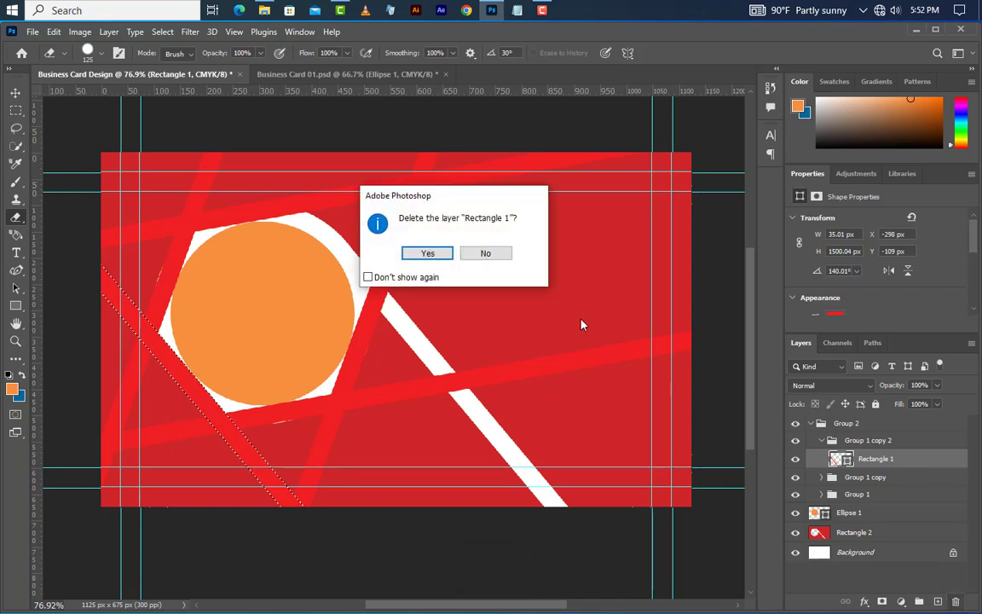
click(430, 254)
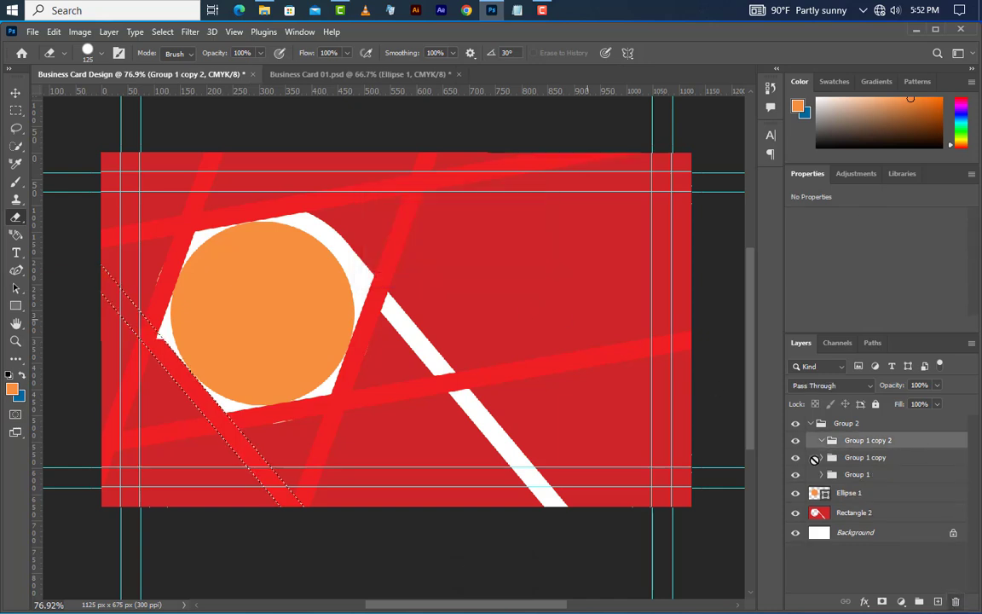
click(879, 516)
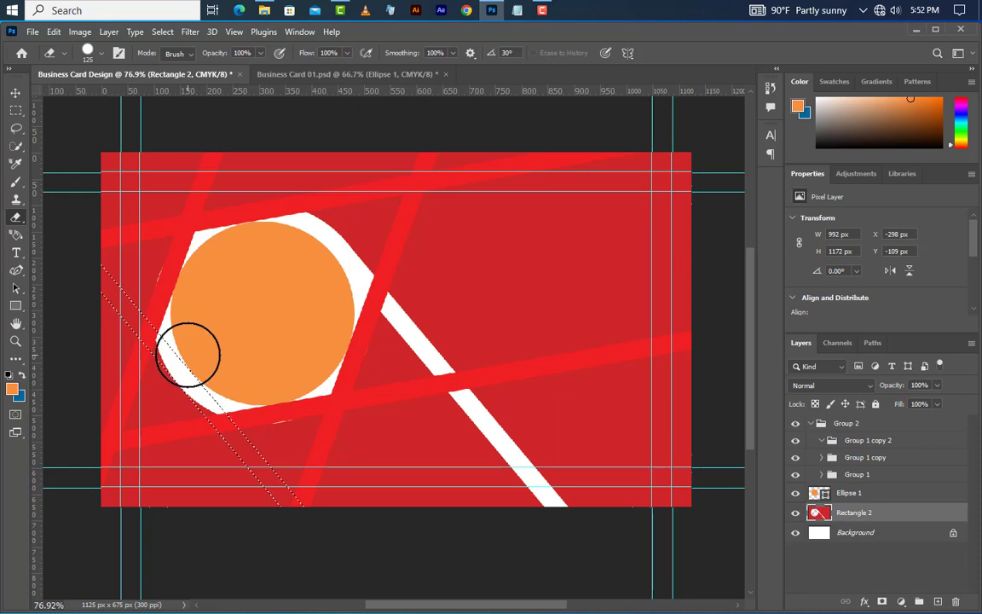
drag(188, 354, 91, 251)
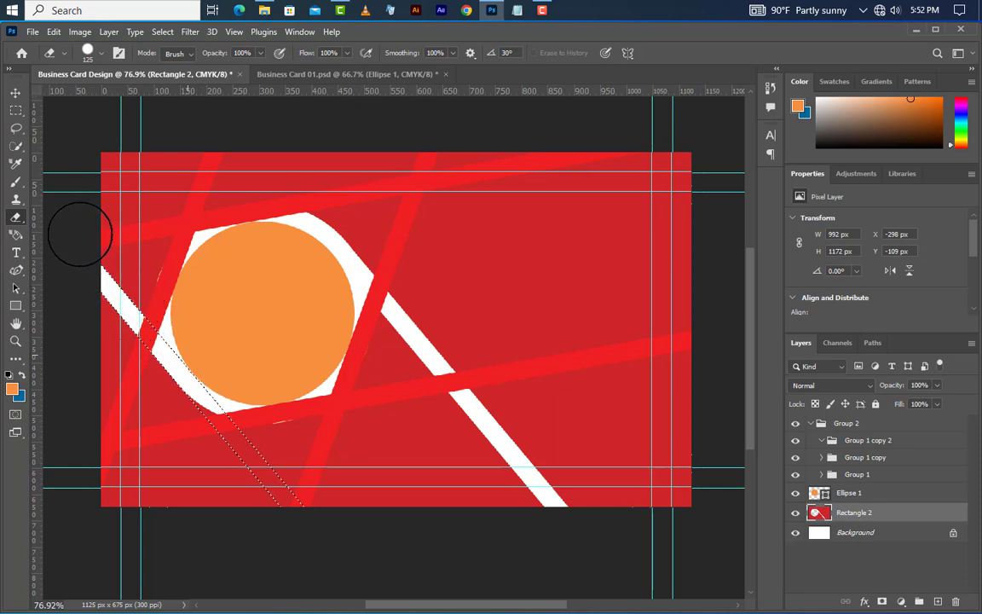
Step: Delete empty Group 1 copy 2 and turn the top red stripe into a white band
click(850, 442)
key(Delete)
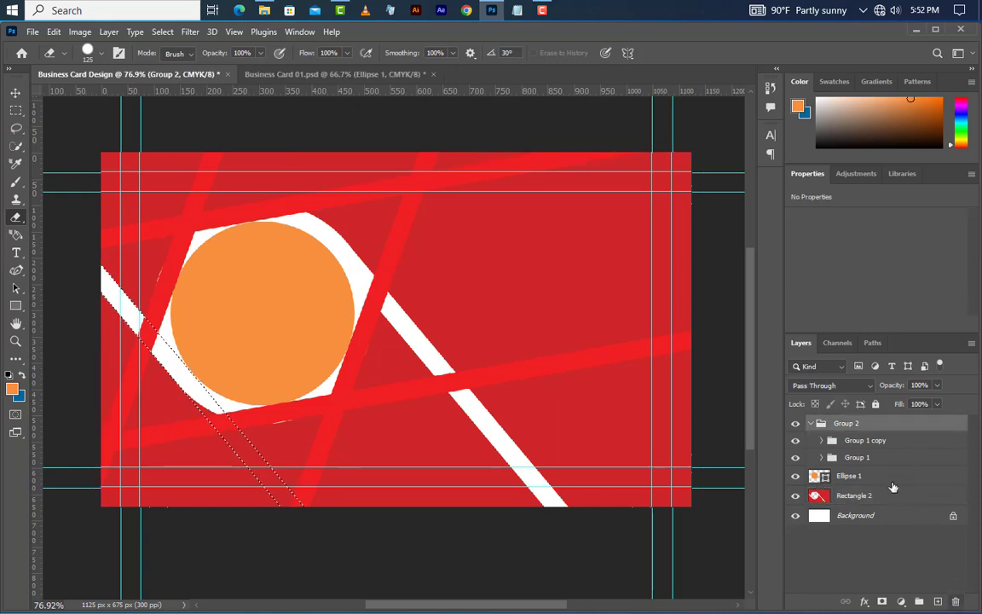
click(822, 440)
click(857, 460)
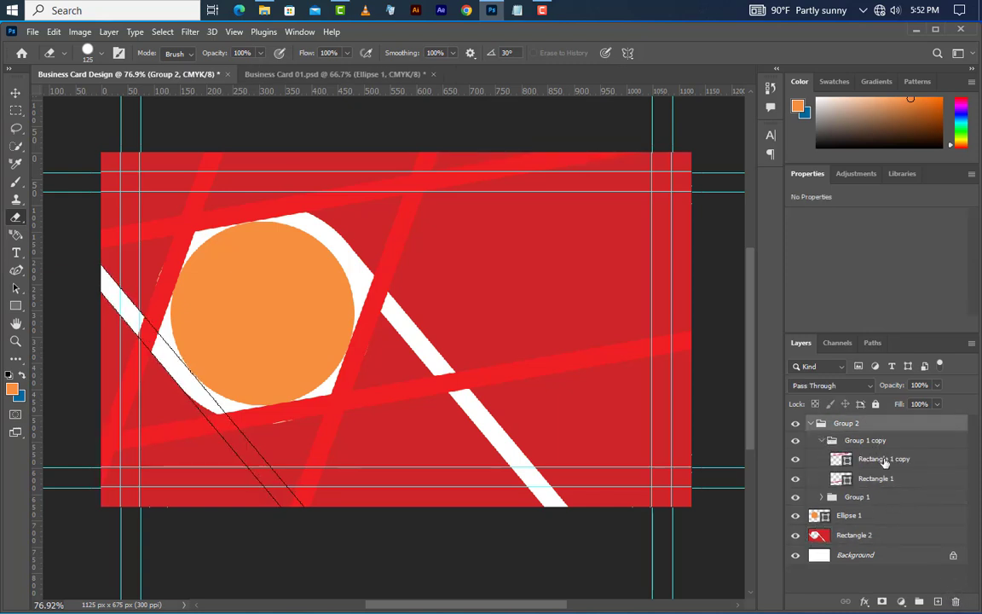
ctrl+click(840, 458)
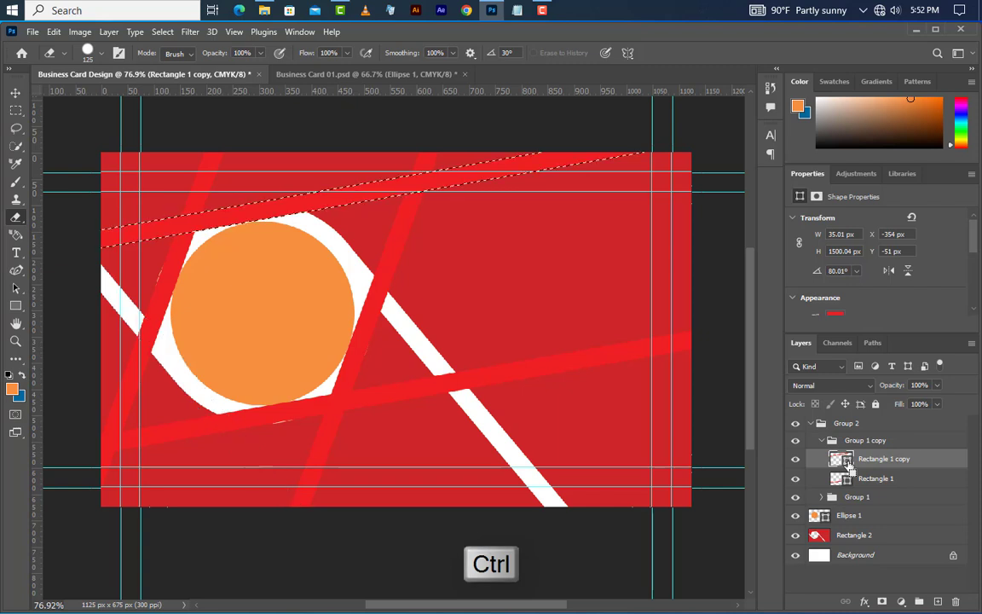
key(Delete)
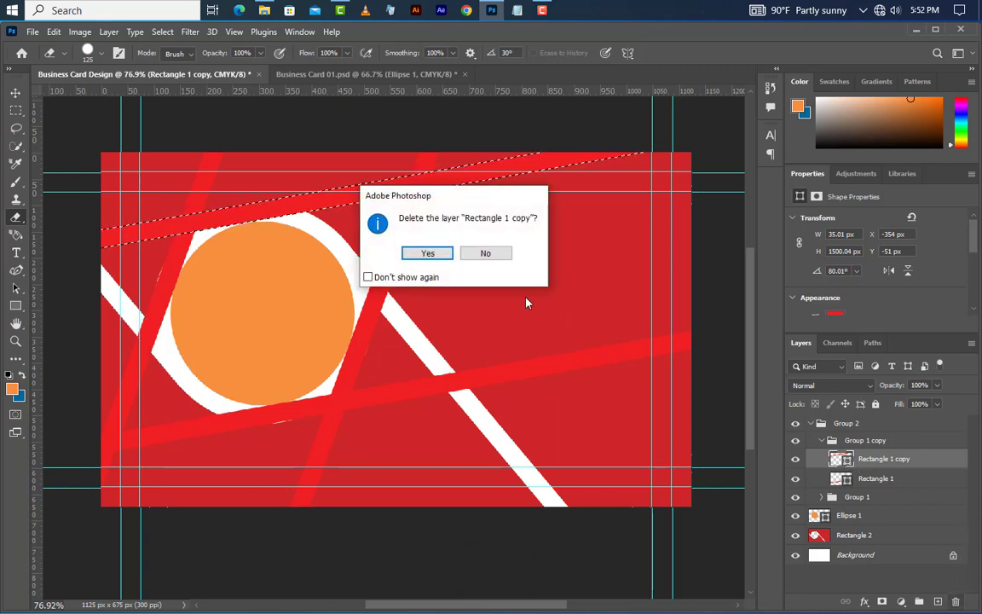
click(428, 254)
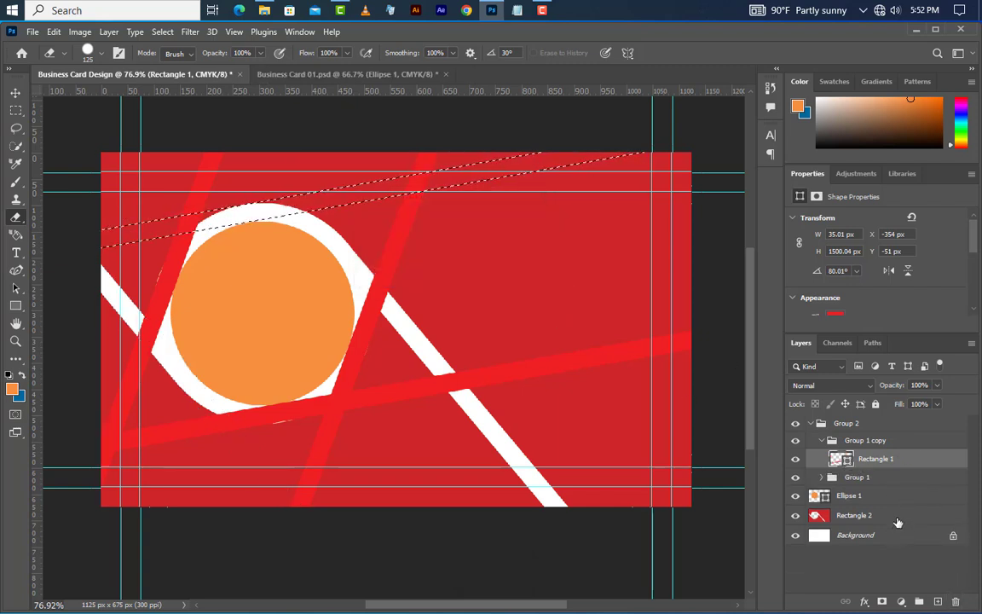
click(898, 516)
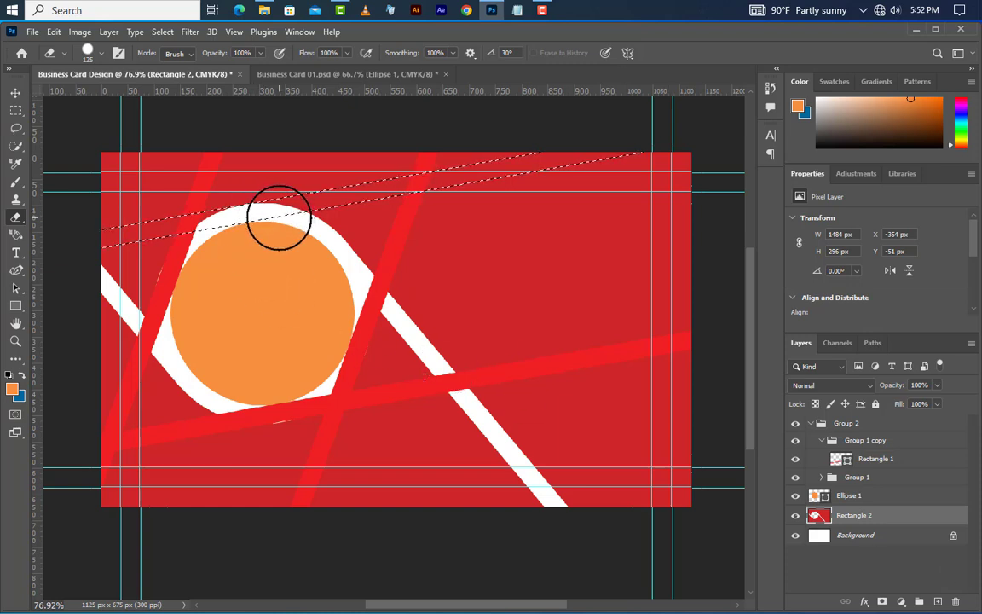
mouse_move(276, 217)
mouse_down()
mouse_move(378, 204)
mouse_move(536, 163)
mouse_move(708, 147)
mouse_up()
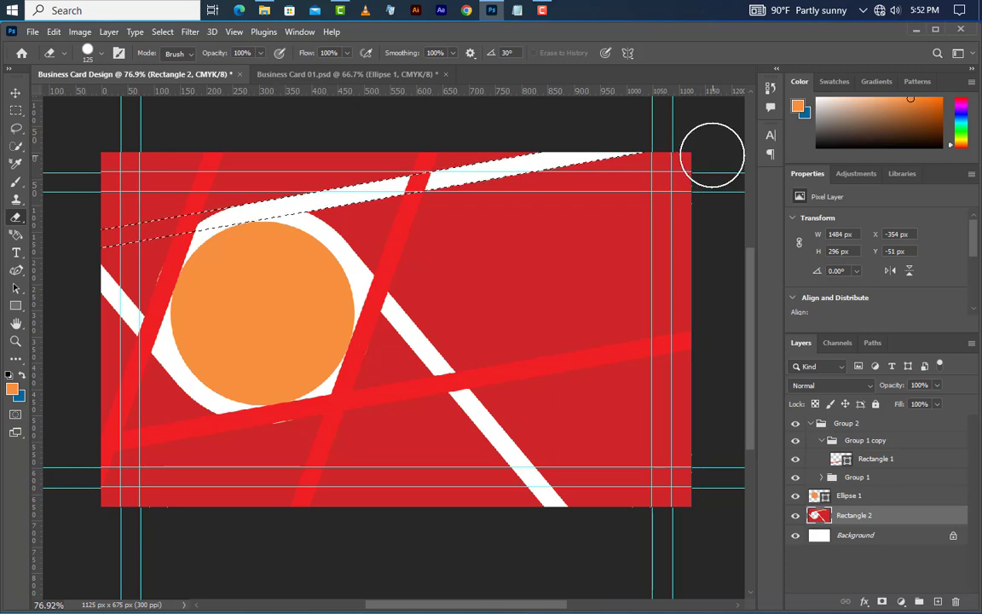
Step: Erase the lower red stripe to white and delete its Rectangle 1 layer
click(872, 460)
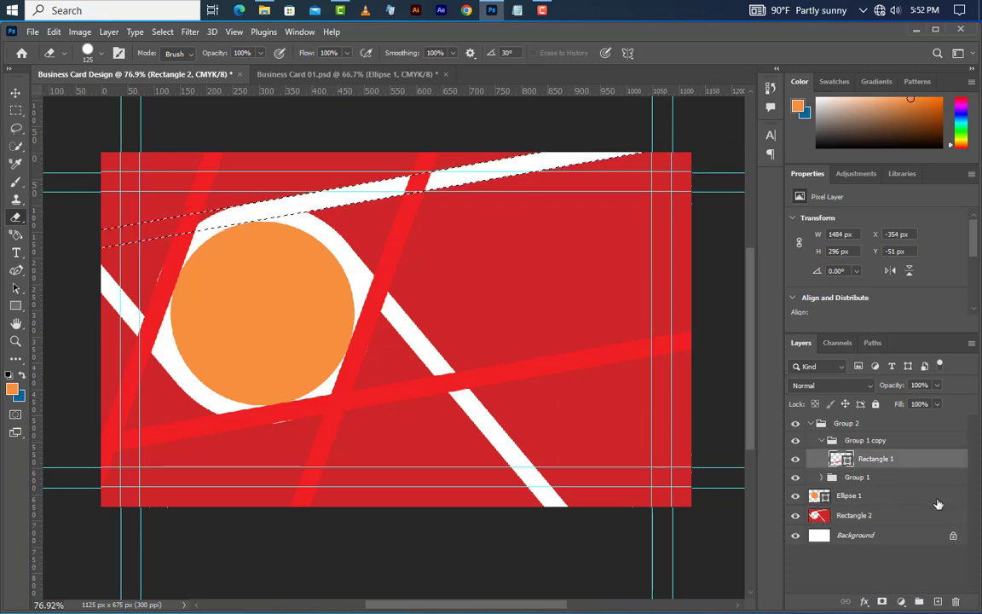
ctrl+click(840, 458)
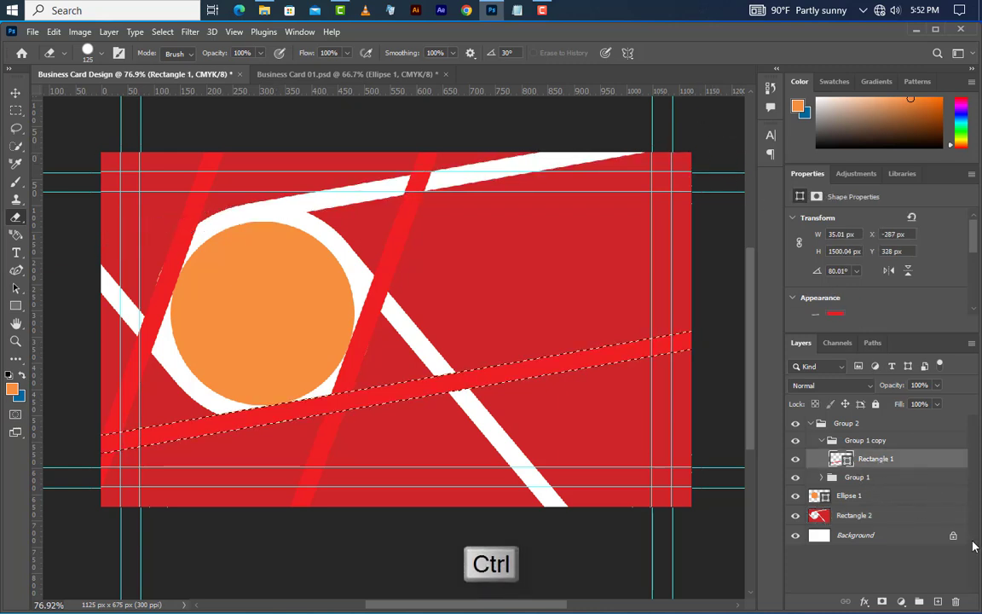
click(958, 602)
click(430, 253)
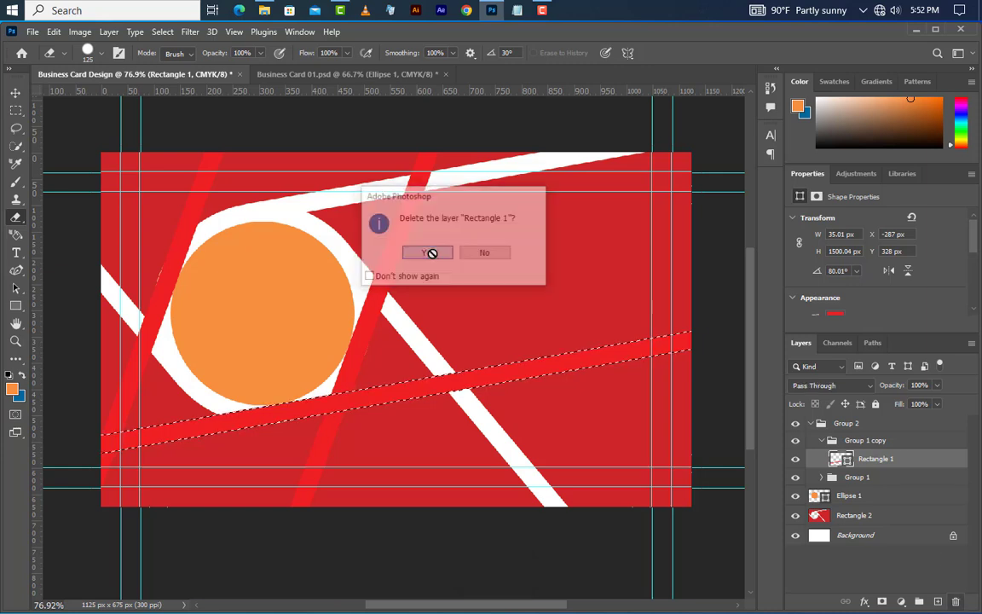
click(856, 495)
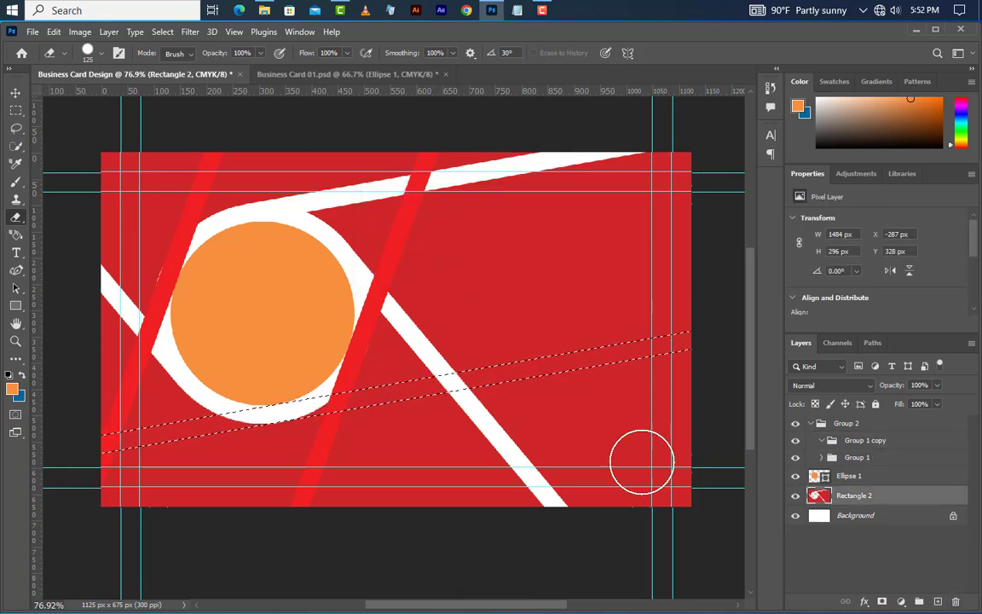
drag(257, 400, 2, 460)
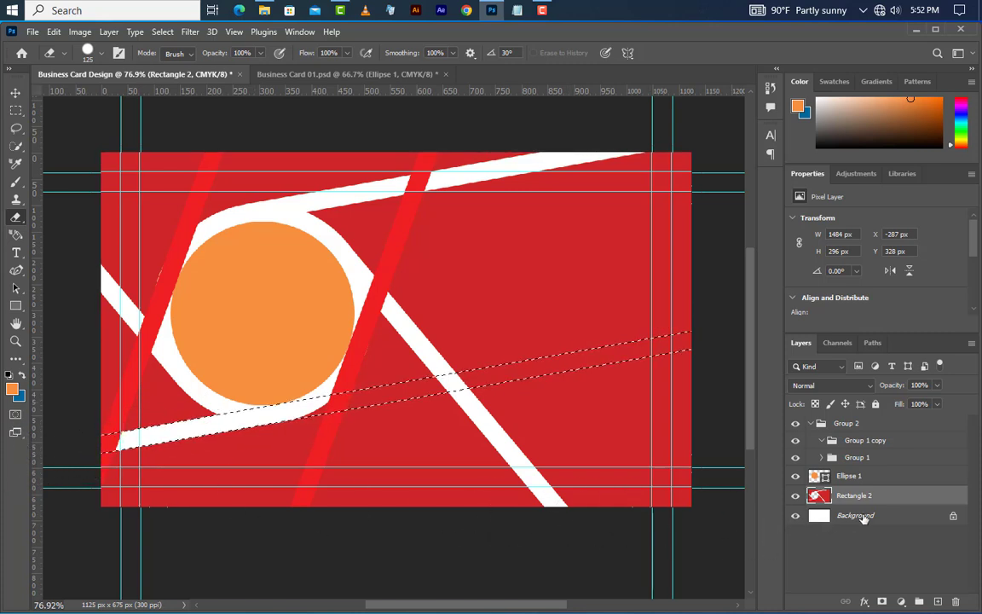
click(889, 450)
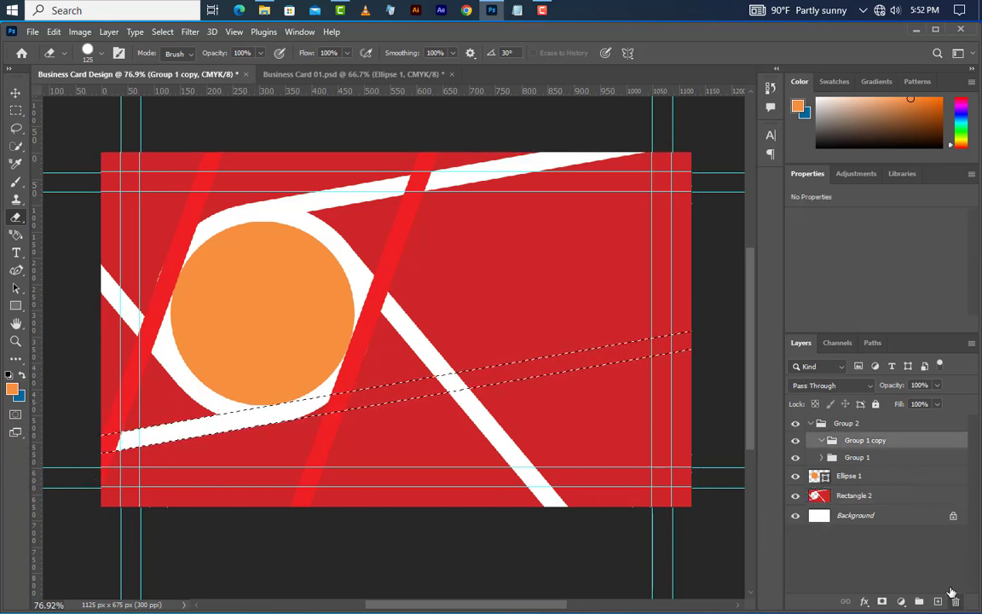
Step: Delete empty Group 1 copy and erase the left stripe near the circle to white
key(Delete)
click(822, 441)
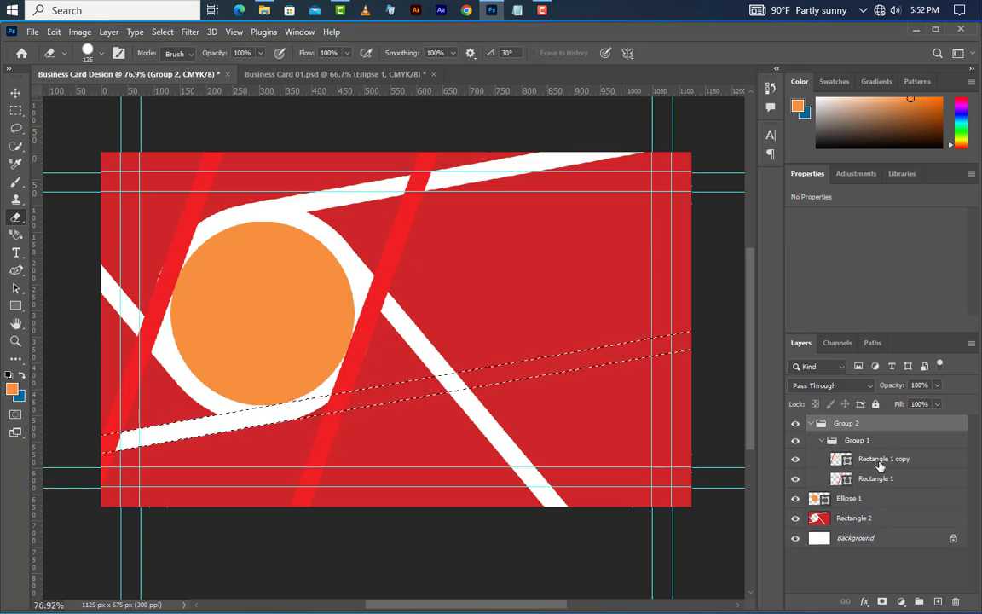
click(848, 461)
ctrl+click(841, 458)
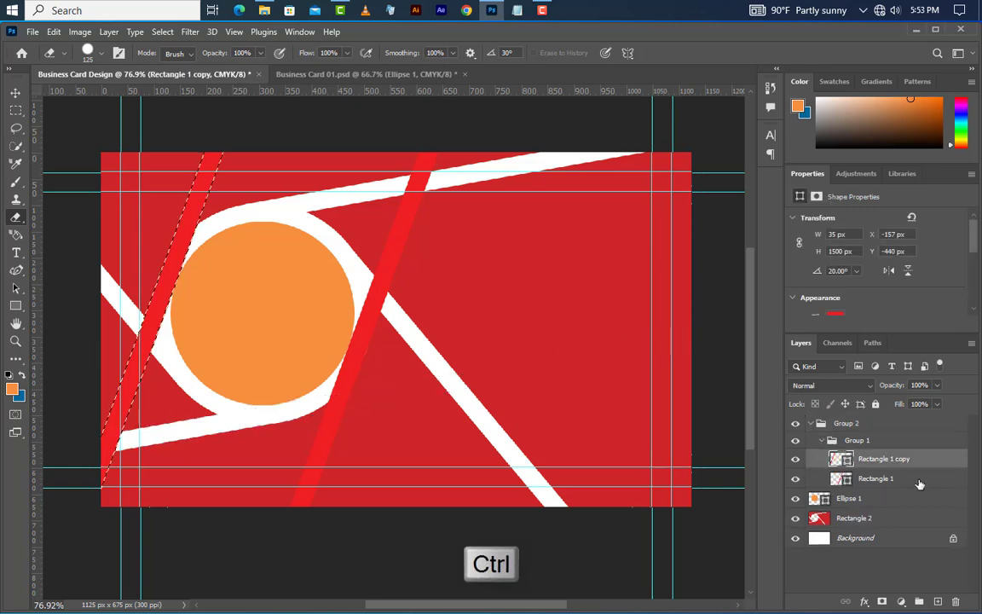
click(956, 601)
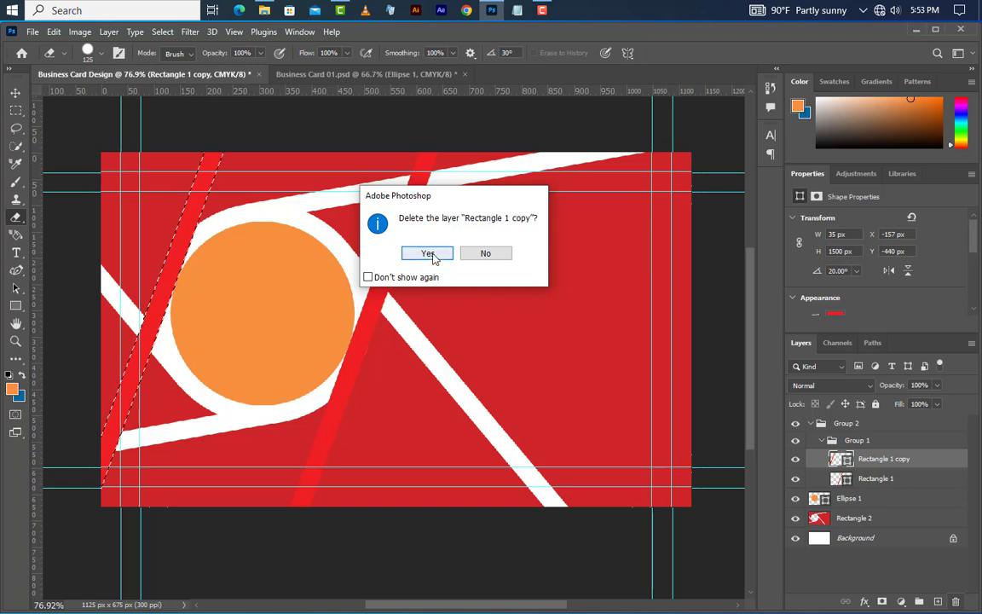
click(428, 254)
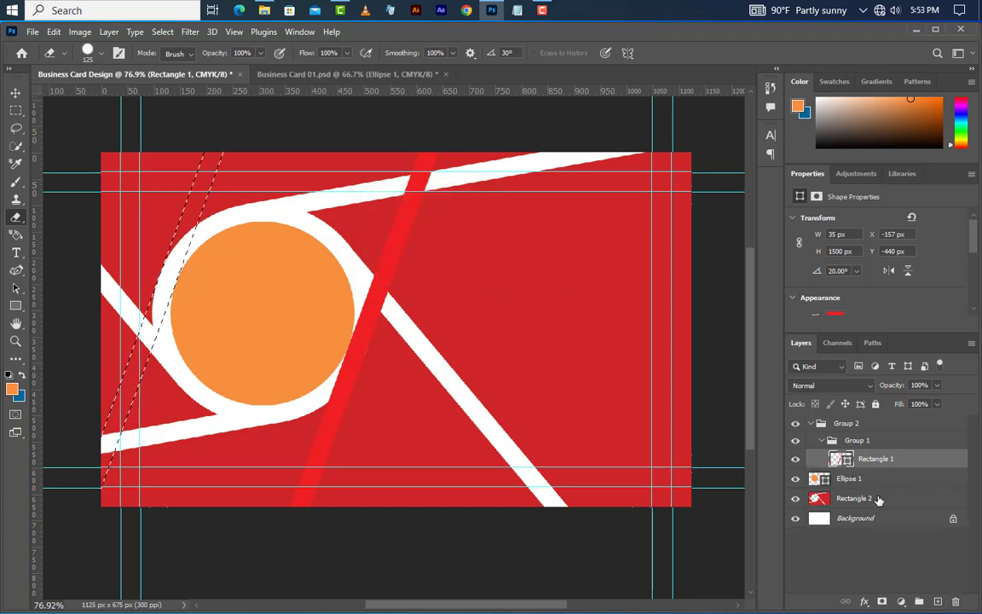
click(877, 500)
mouse_move(188, 329)
mouse_down()
mouse_move(171, 271)
mouse_move(234, 115)
mouse_up()
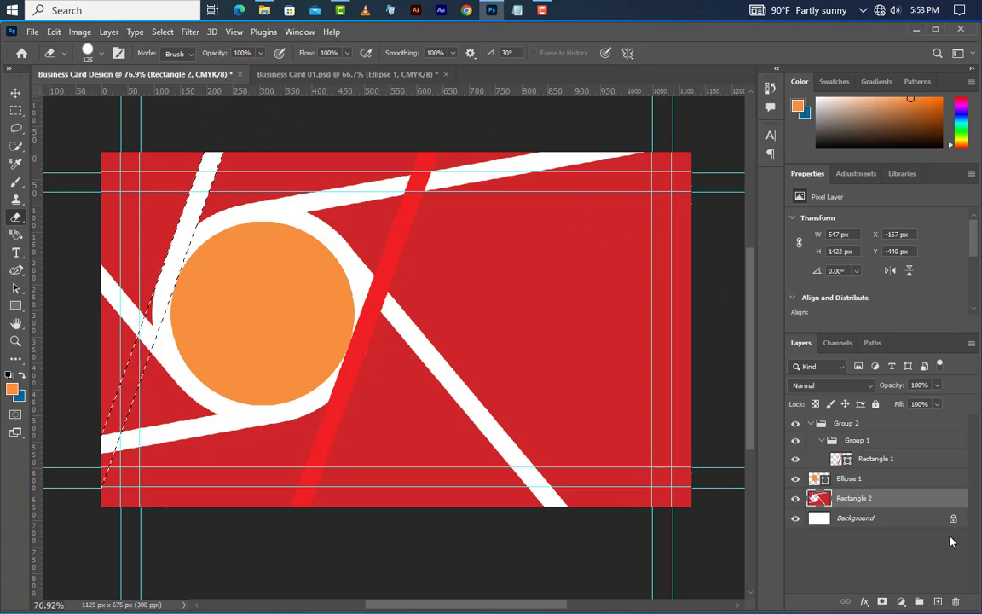
Step: Erase the middle stripe white down to the bottom edge, then delete Group 1
ctrl+click(841, 458)
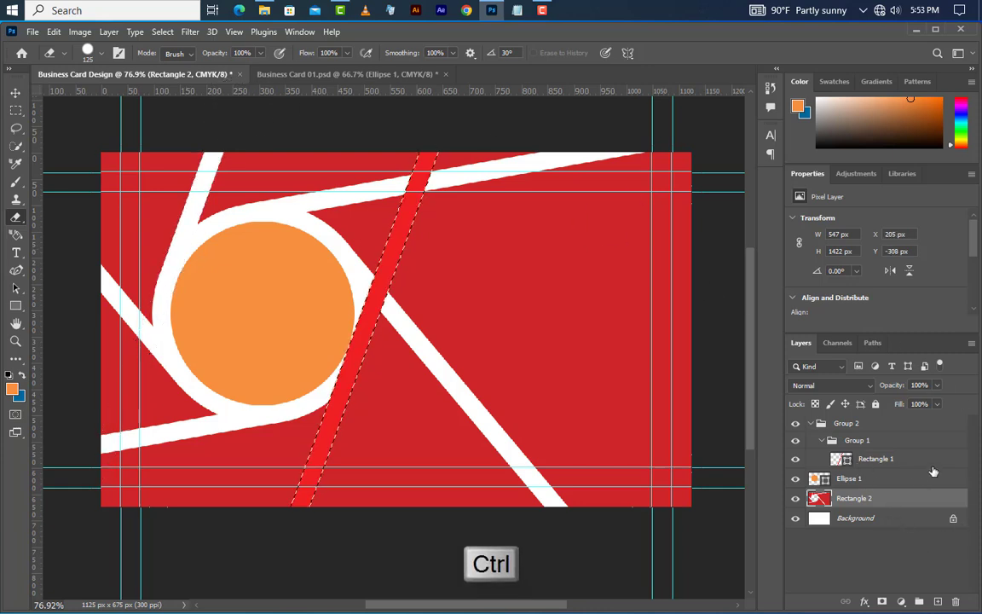
click(928, 461)
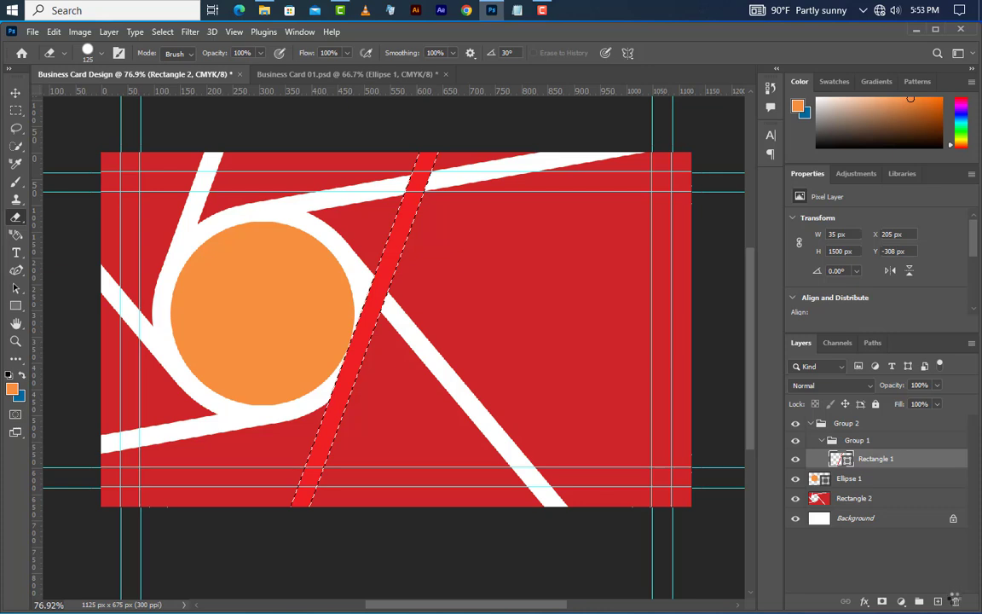
click(956, 601)
click(436, 254)
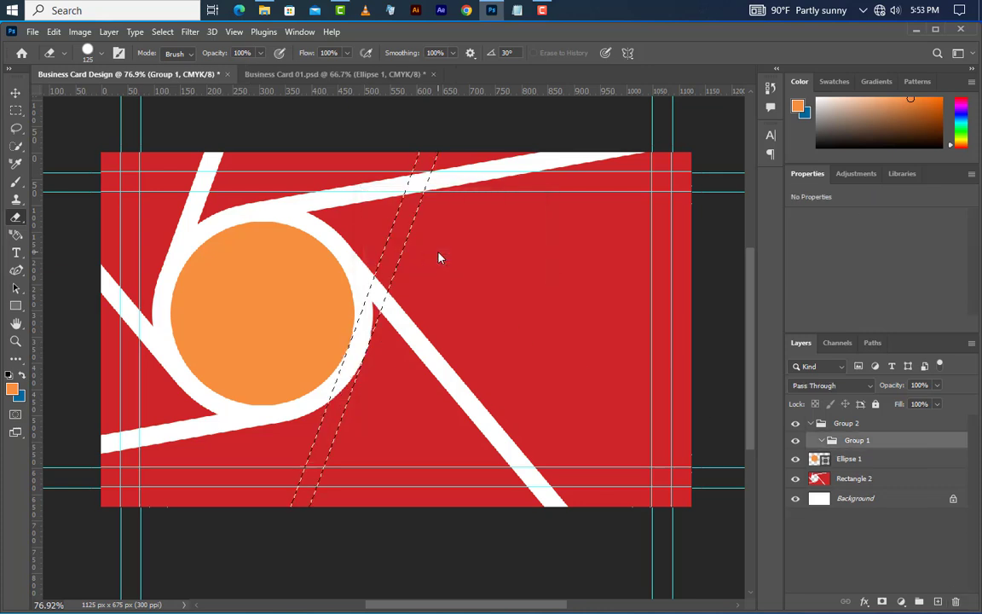
click(856, 478)
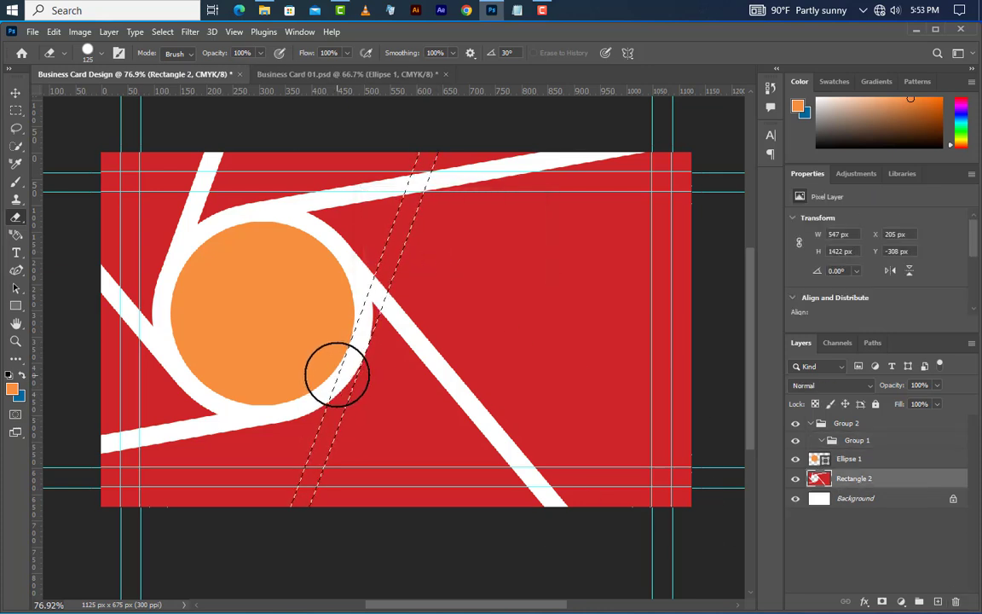
drag(338, 373, 283, 543)
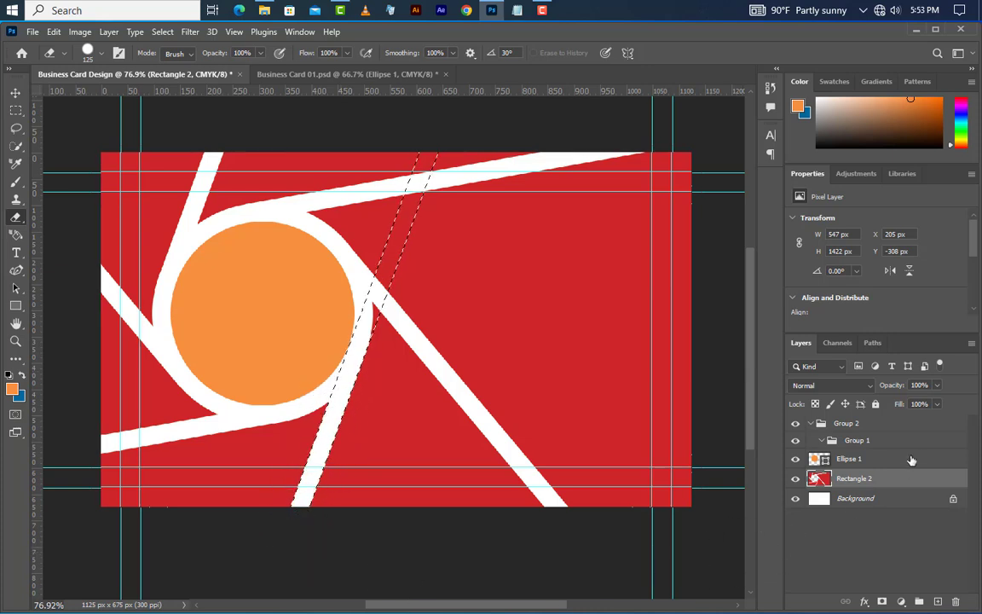
click(857, 440)
click(956, 600)
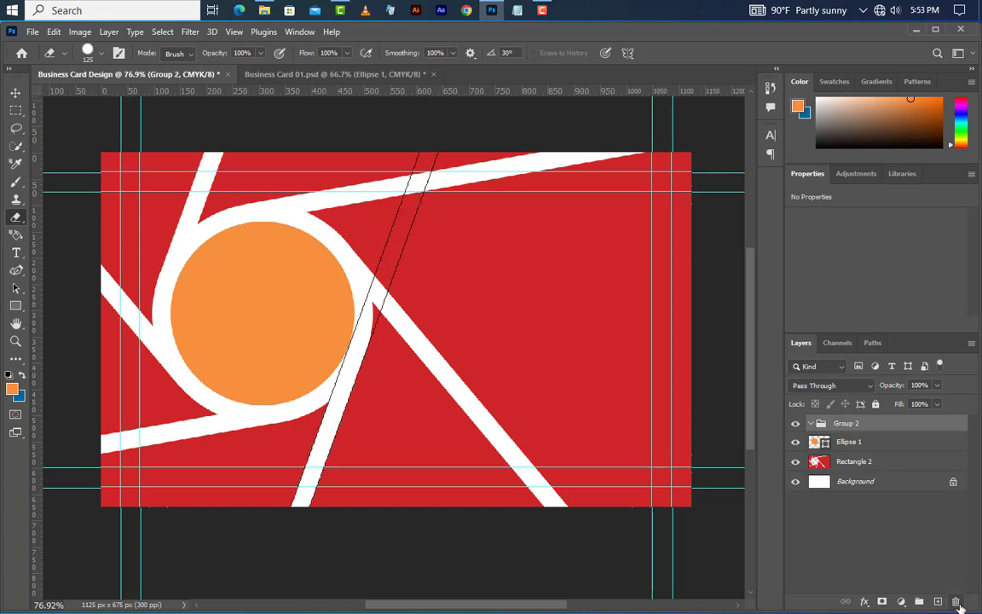
Step: Ungroup Group 2, deselect, and nudge the circle and striped rectangle slightly up-left
click(955, 601)
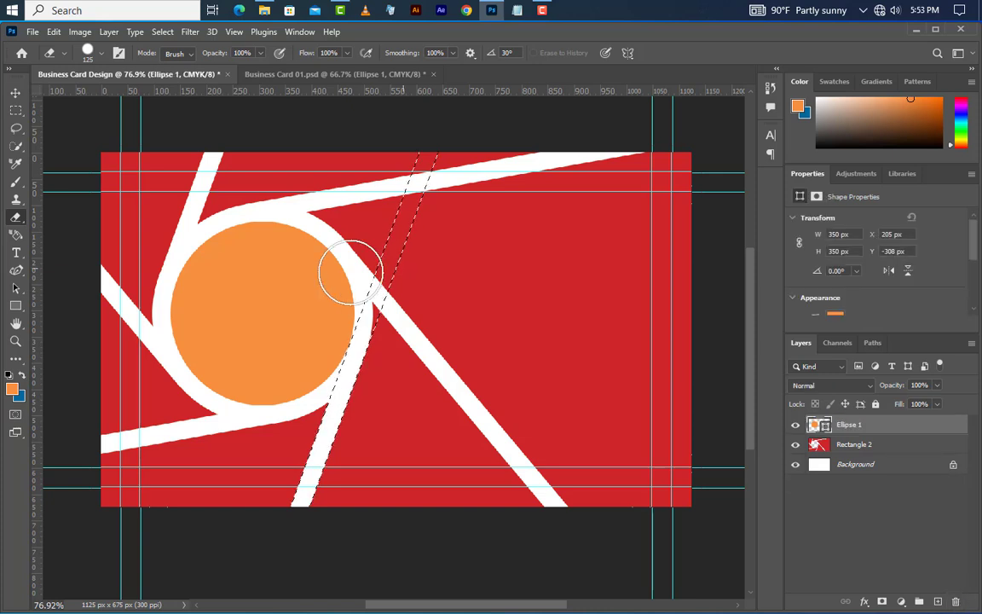
click(163, 33)
click(171, 59)
key(v)
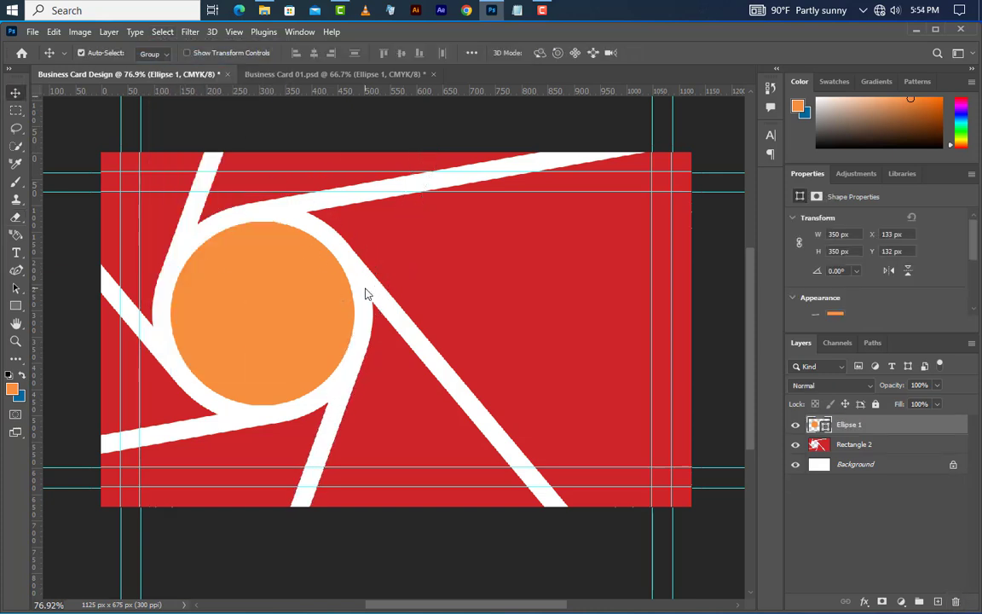
shift+click(839, 444)
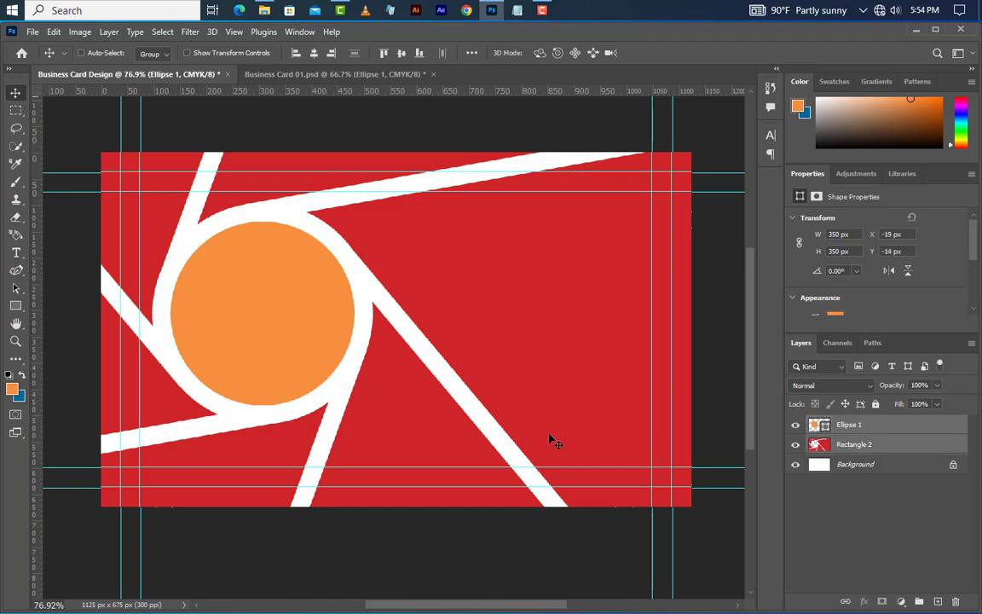
key(Left)
key(Left)
key(Left)
key(Left)
key(Left)
key(Left)
key(Up)
key(Up)
key(Up)
key(Up)
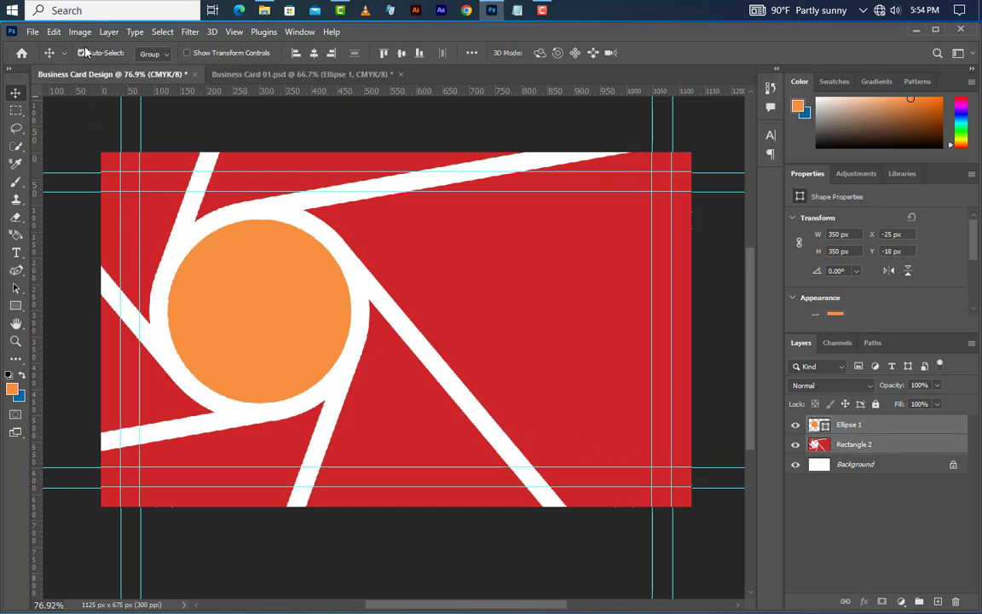
Step: Rotate the circle and striped rectangle by -0.97° with Free Transform
click(54, 32)
click(120, 300)
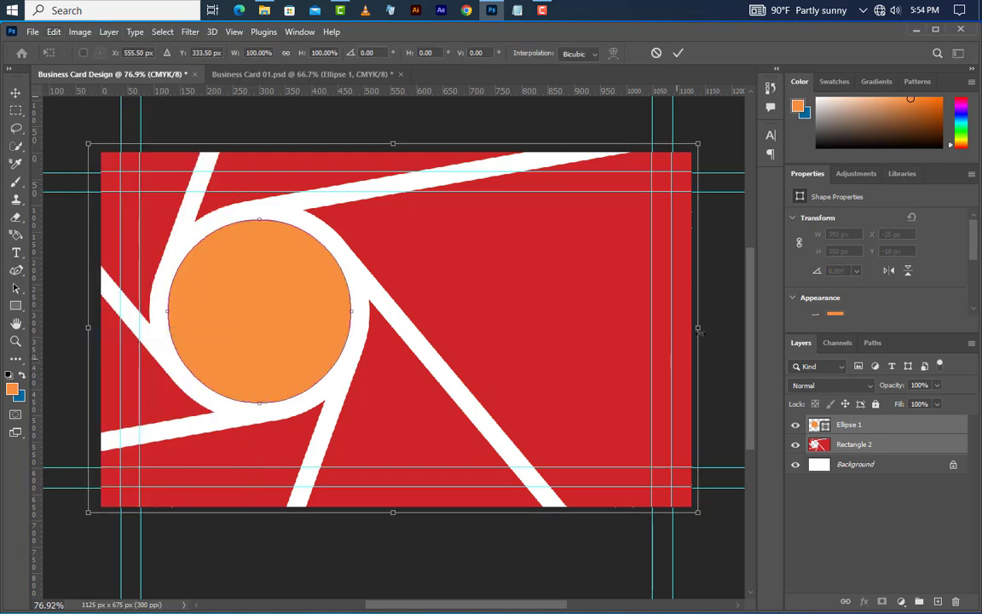
drag(755, 316, 761, 271)
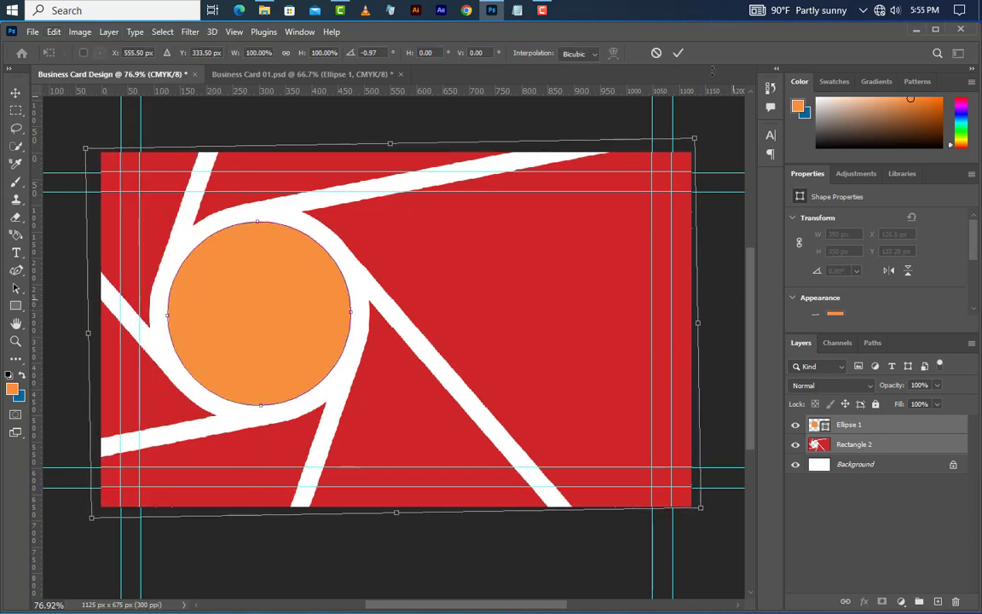
click(679, 53)
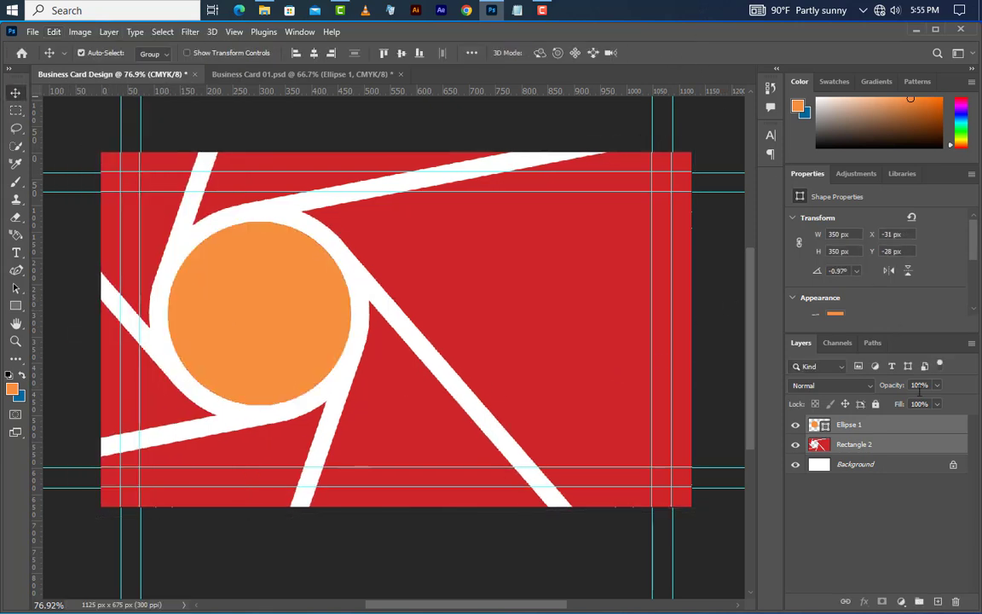
click(904, 444)
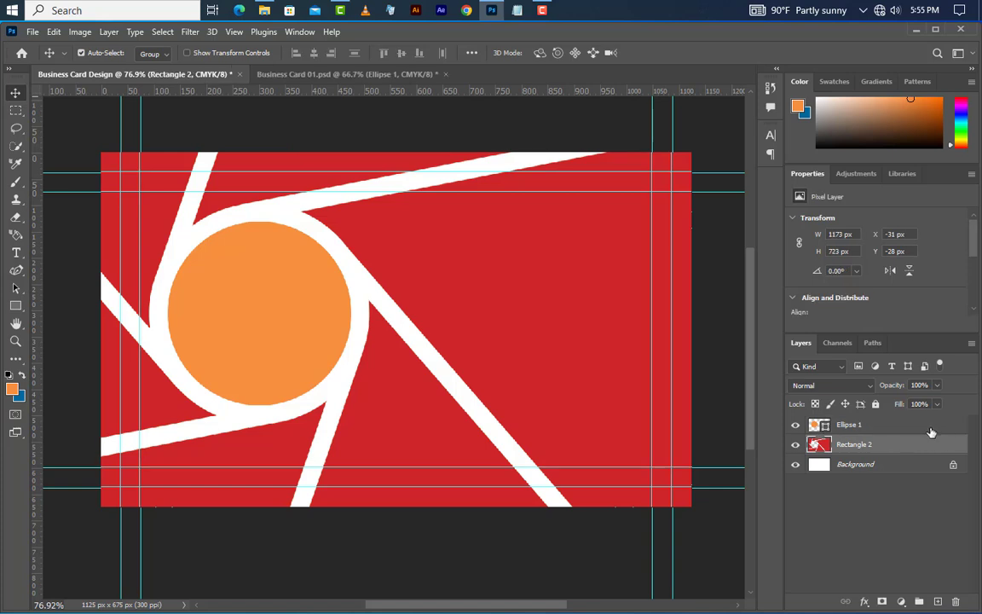
Step: Draw a Pen-tool shape polygon covering the card's right-hand wedge beside the circle
right_click(22, 271)
click(63, 266)
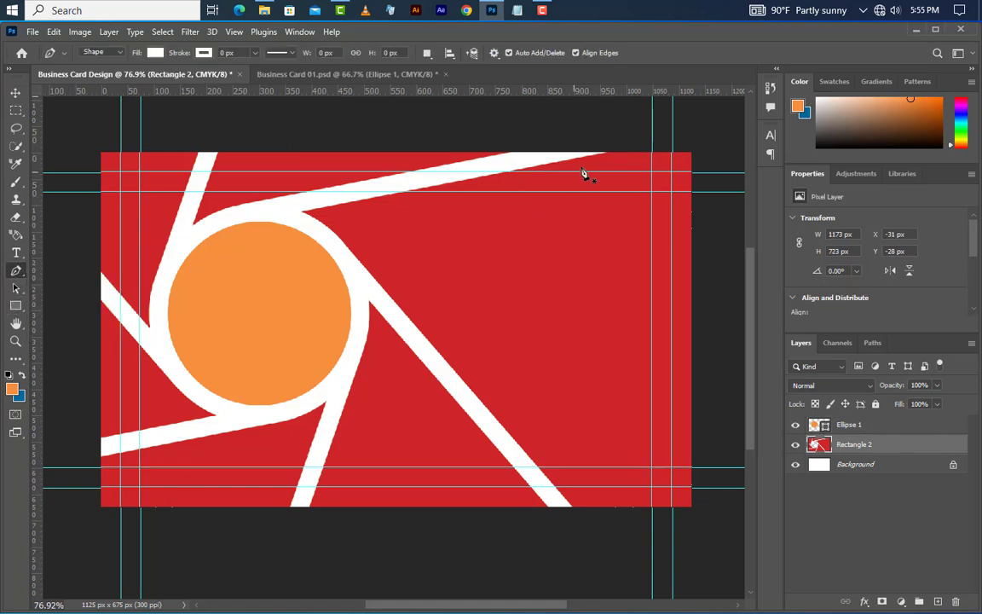
click(595, 144)
click(289, 207)
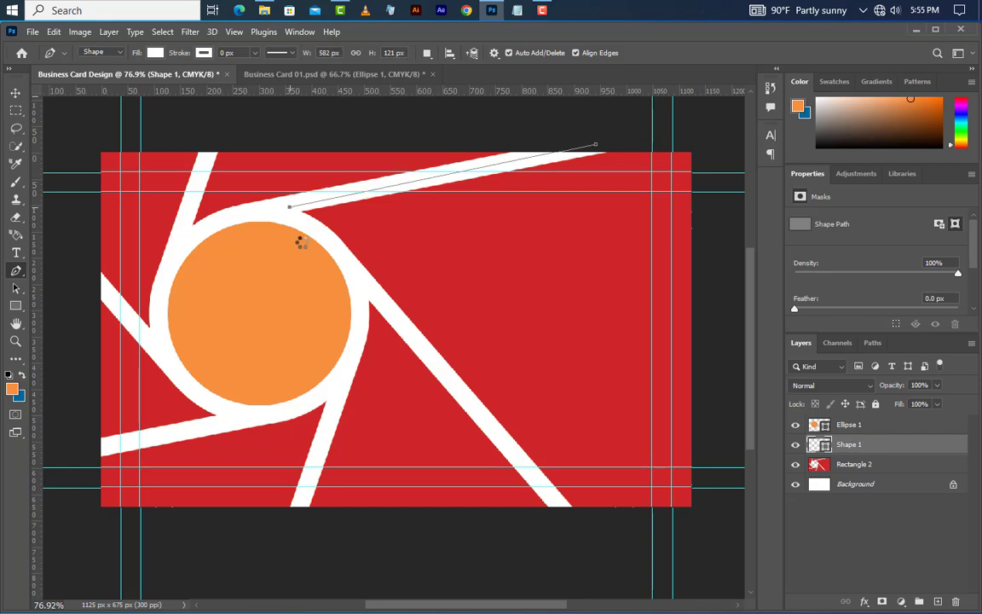
click(362, 282)
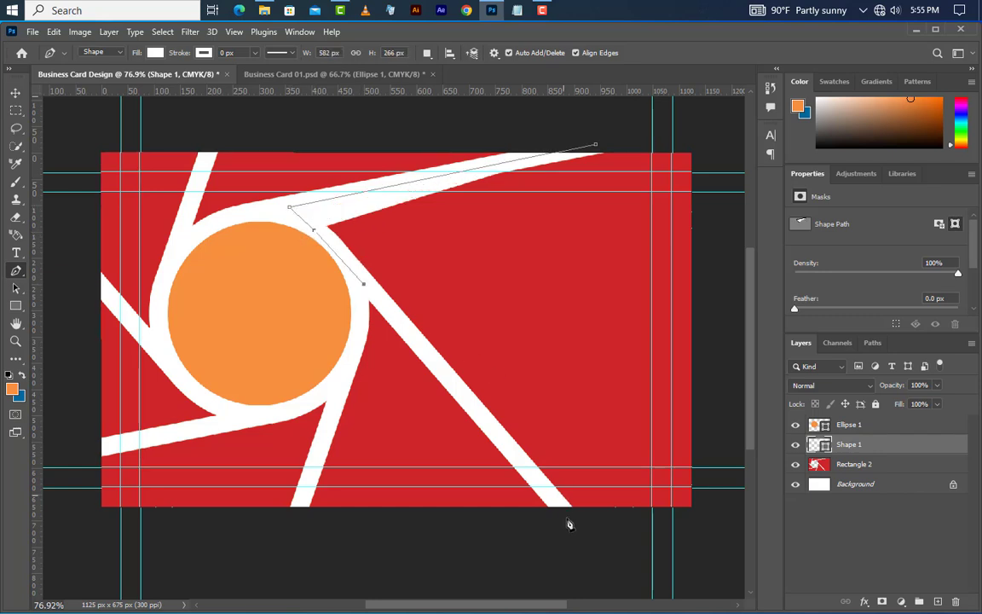
click(710, 528)
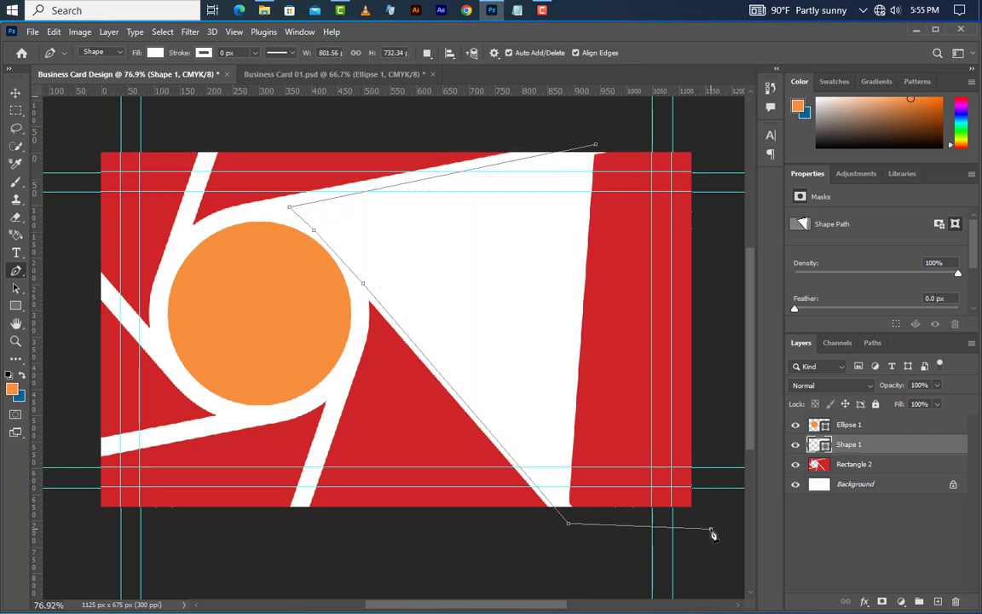
click(700, 142)
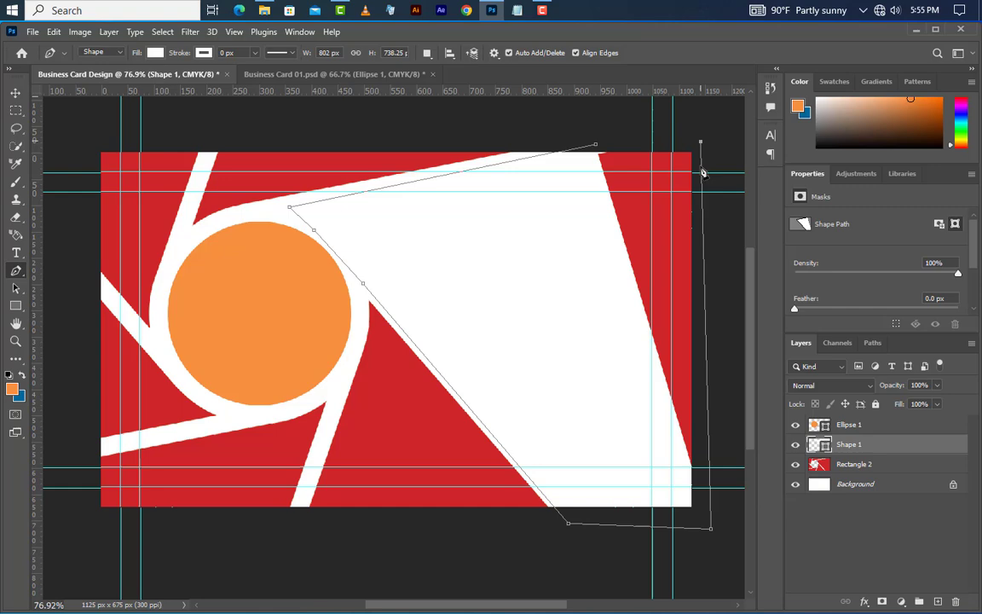
Step: Clip Shape 1 to the red rectangle and bring up its fill colour picker
right_click(883, 446)
click(827, 340)
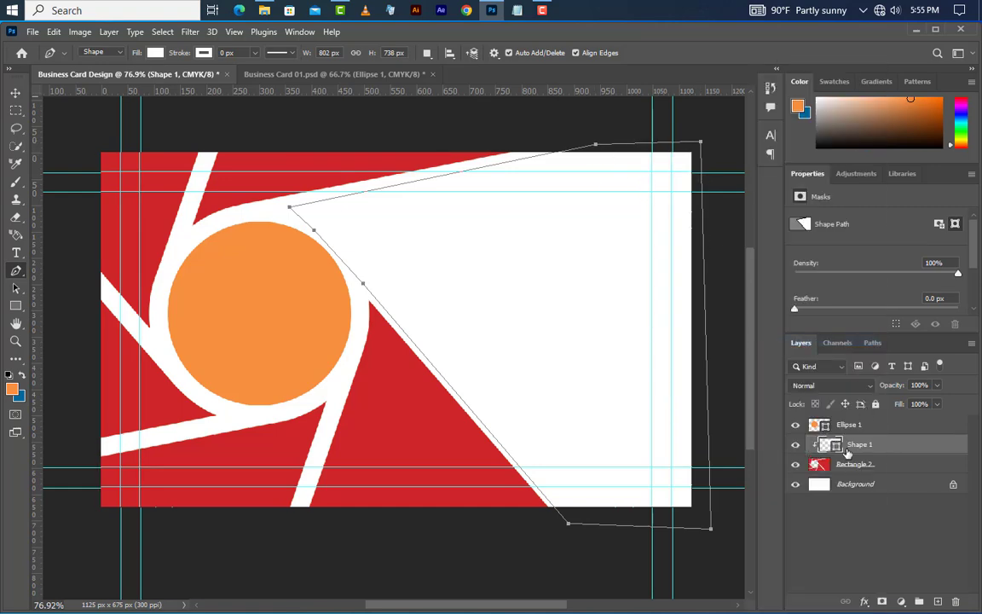
double_click(837, 445)
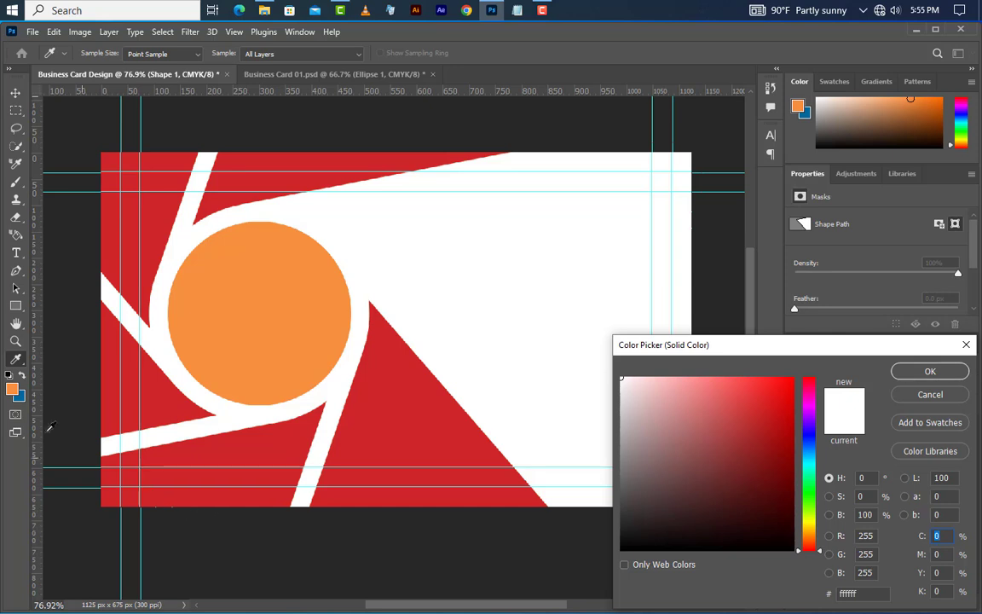
Step: Fill the right wedge dark blue #036799 and begin a lower wedge shape
click(578, 394)
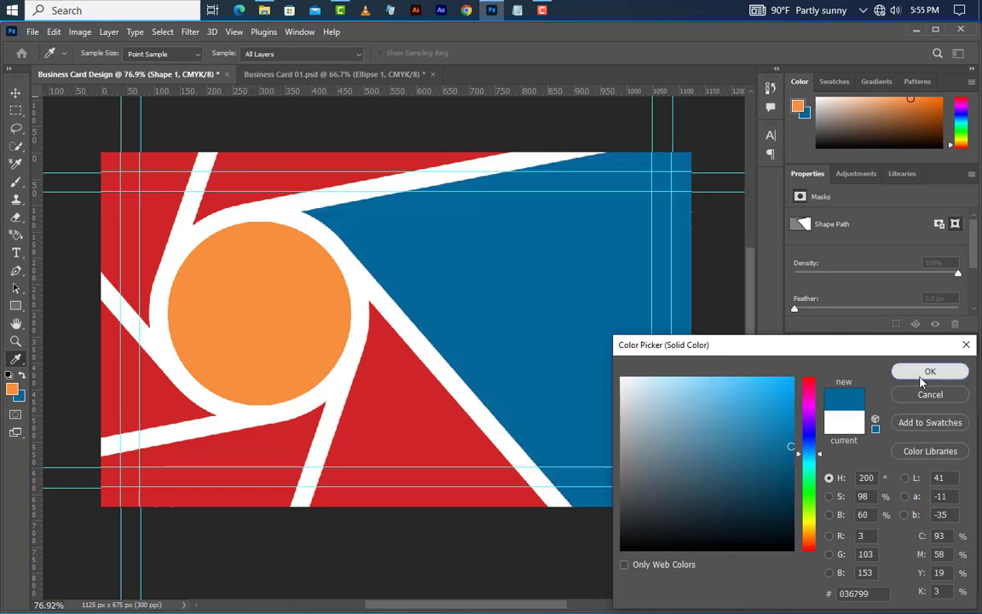
click(924, 372)
click(588, 534)
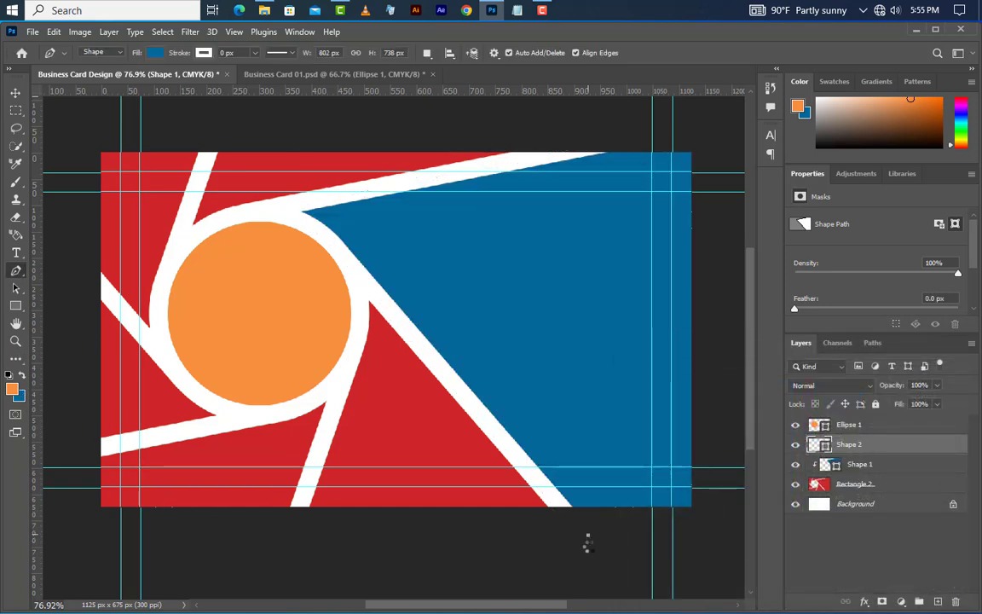
click(365, 284)
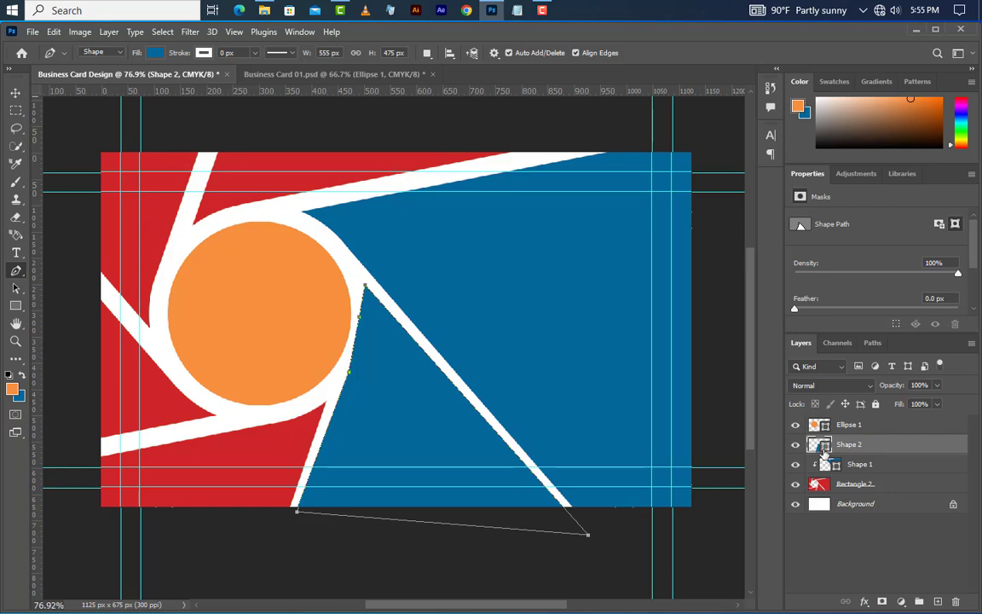
Step: Fill Shape 2 light cyan #2dbedb and clip it into Shape 1
double_click(821, 445)
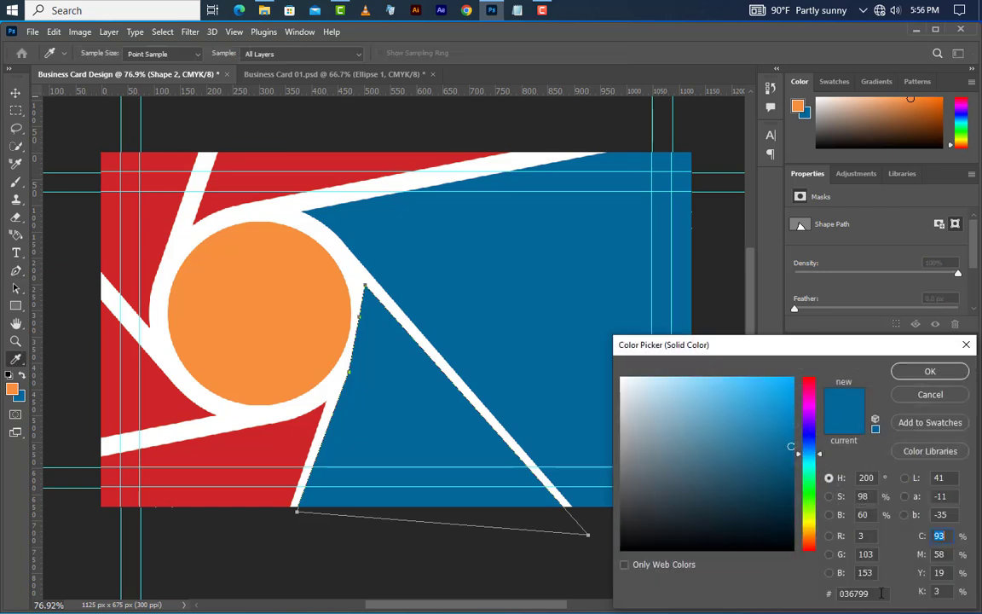
text(2dbedb)
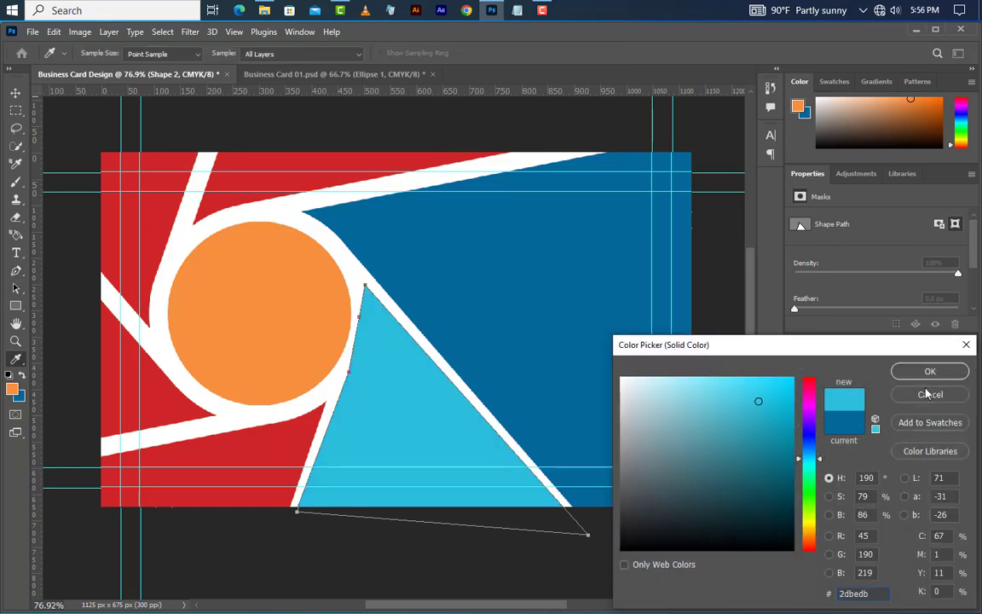
click(929, 372)
right_click(921, 447)
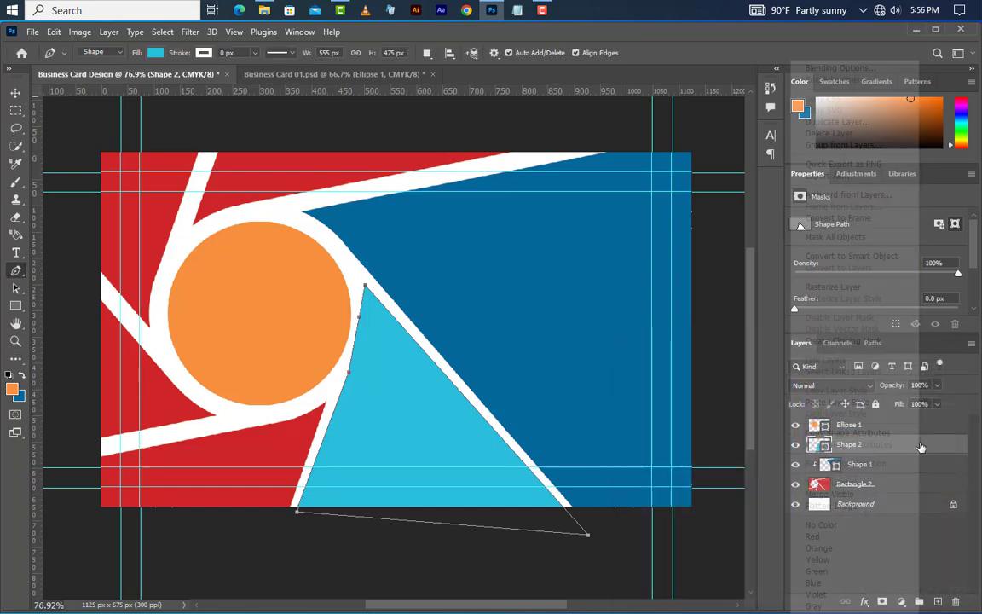
click(861, 343)
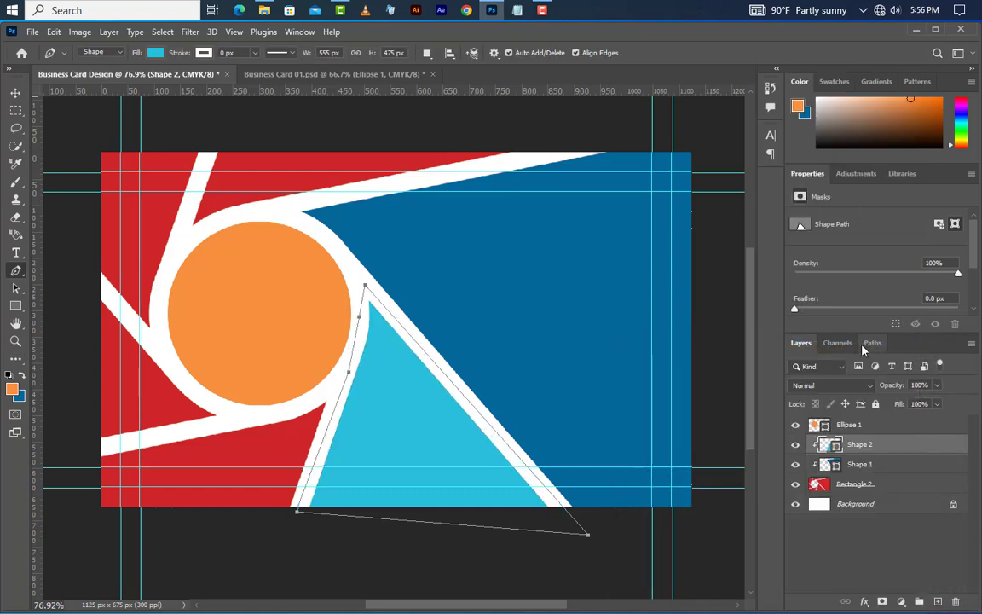
click(294, 523)
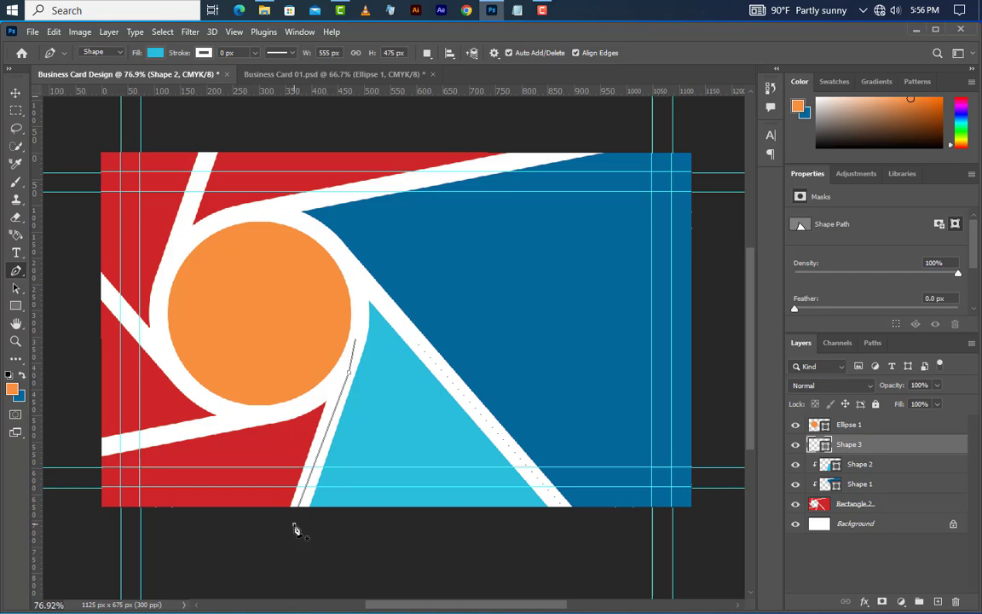
Step: Cover the lower-left wedge with a green #abd03c Shape 3, clipped to the layers below
click(337, 391)
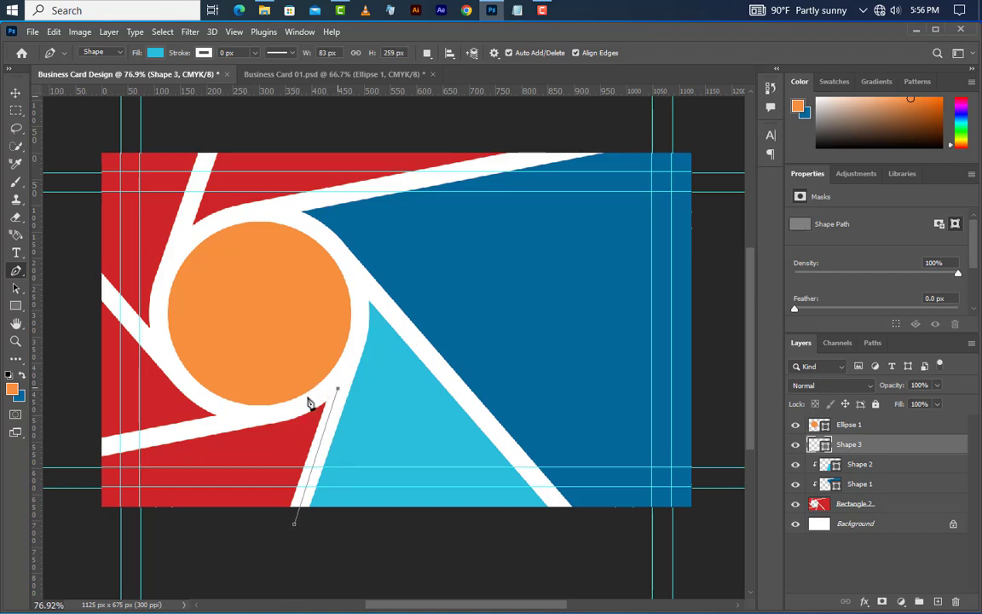
click(248, 420)
click(92, 448)
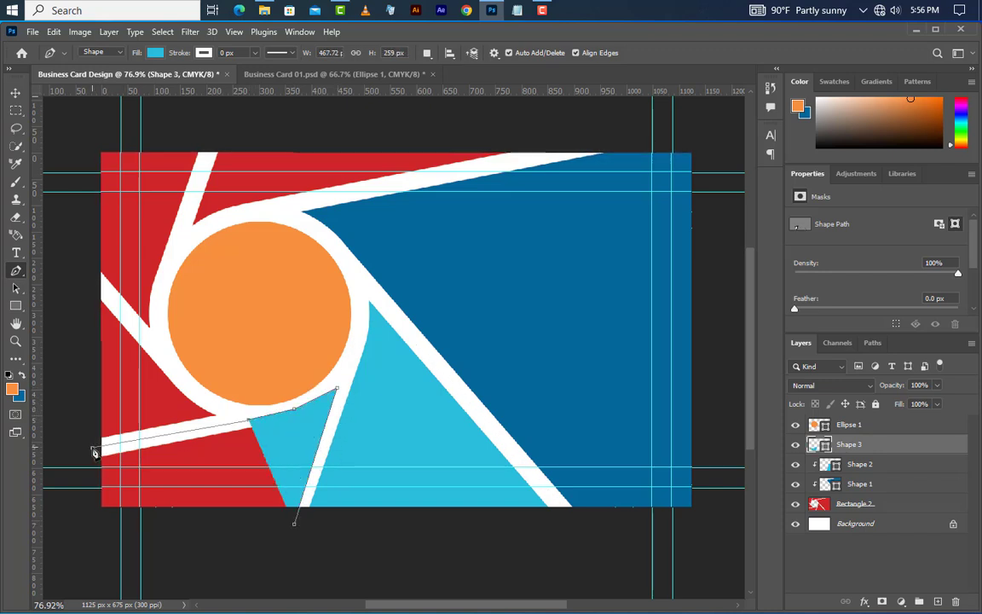
click(95, 516)
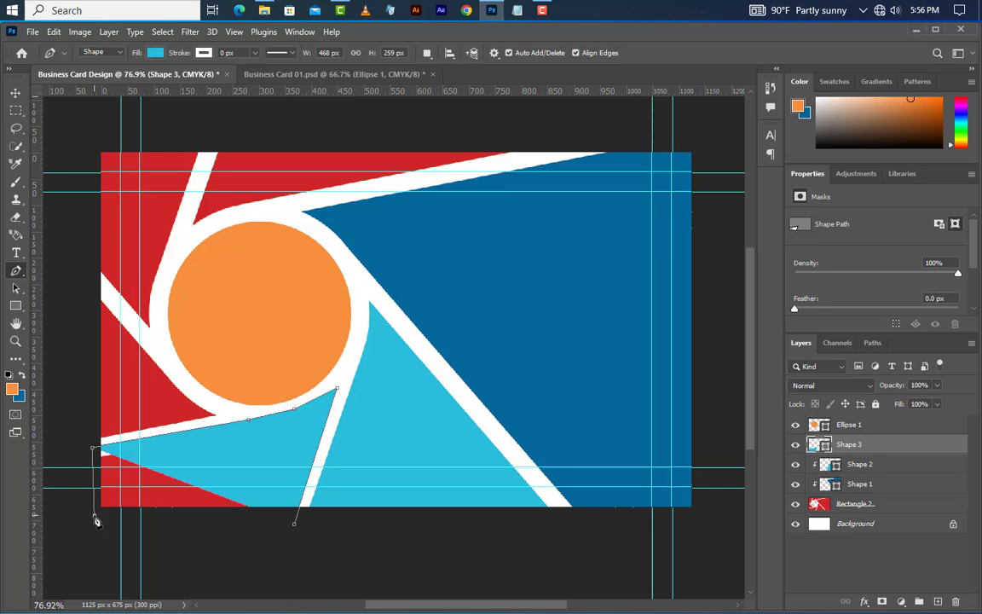
click(295, 529)
double_click(825, 446)
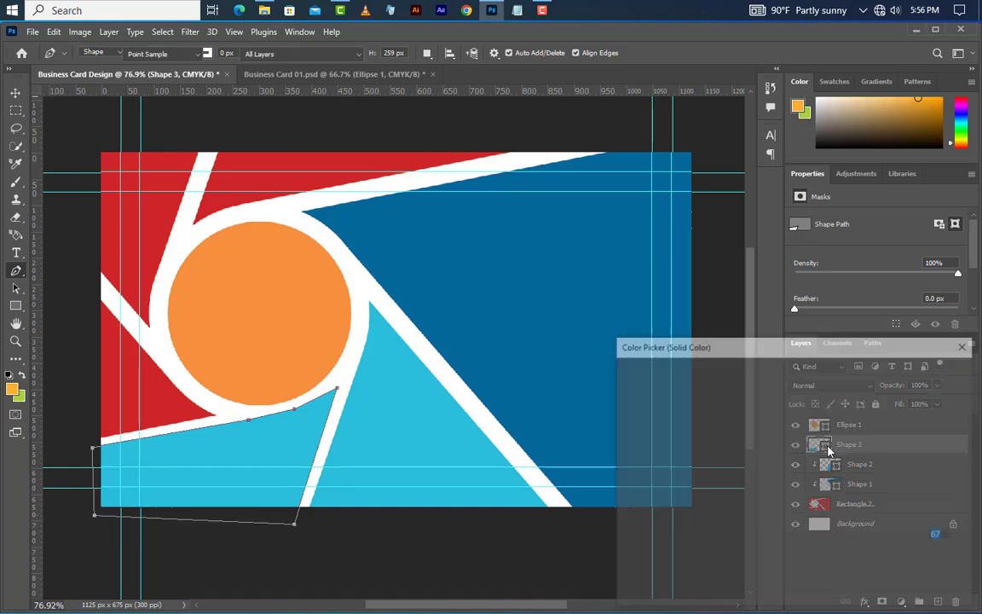
click(23, 393)
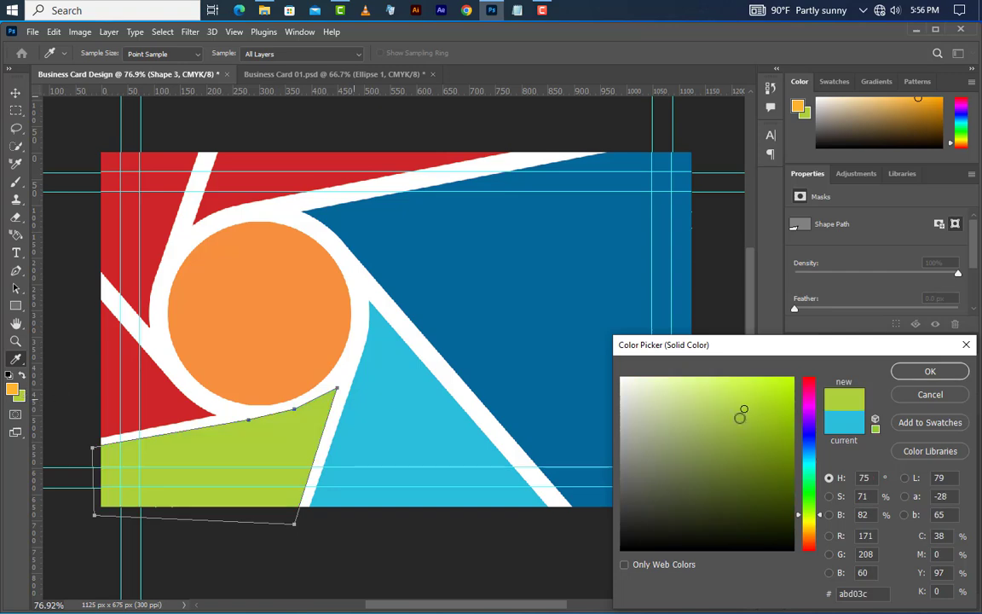
click(930, 372)
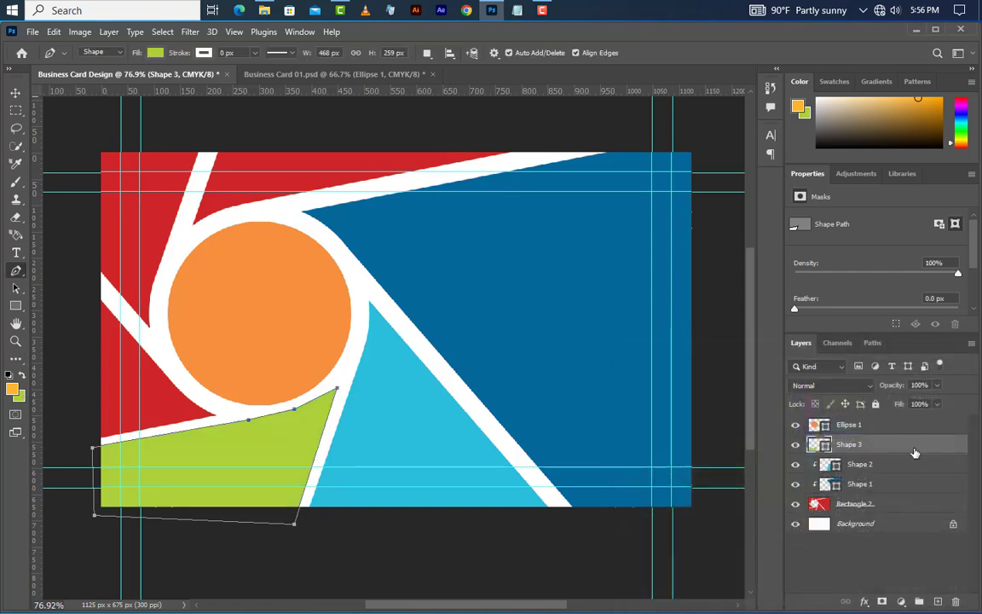
right_click(831, 442)
click(851, 342)
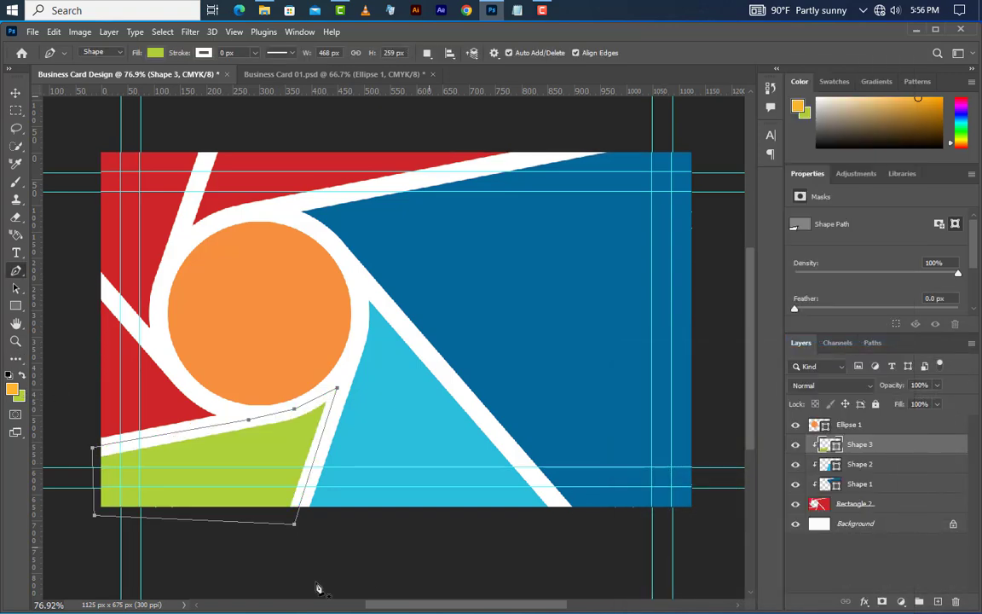
Step: Add a yellow-orange #fdb731 triangle above it in the left wedge, clipped beneath
click(89, 457)
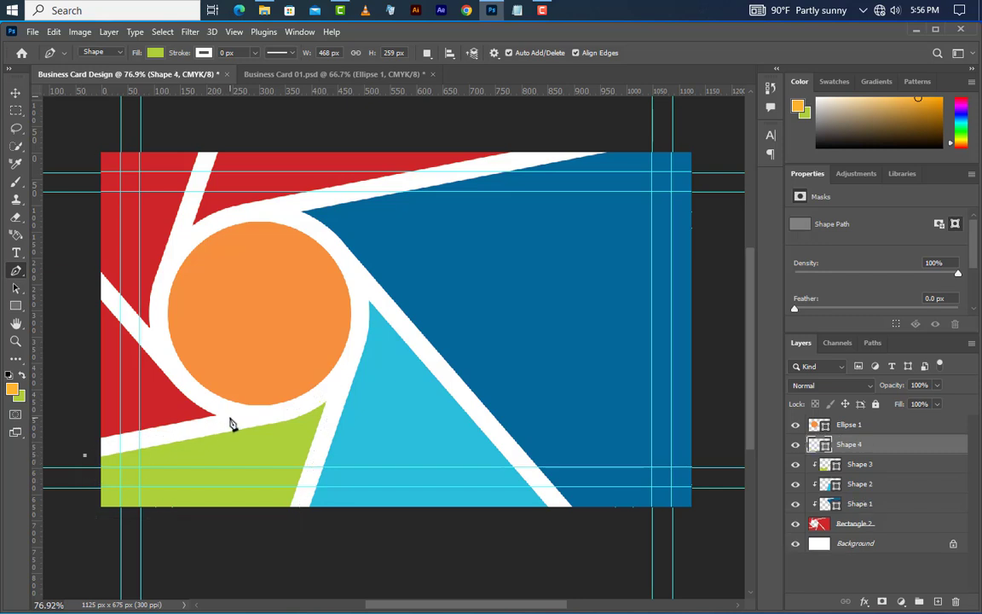
click(230, 416)
click(208, 400)
click(168, 364)
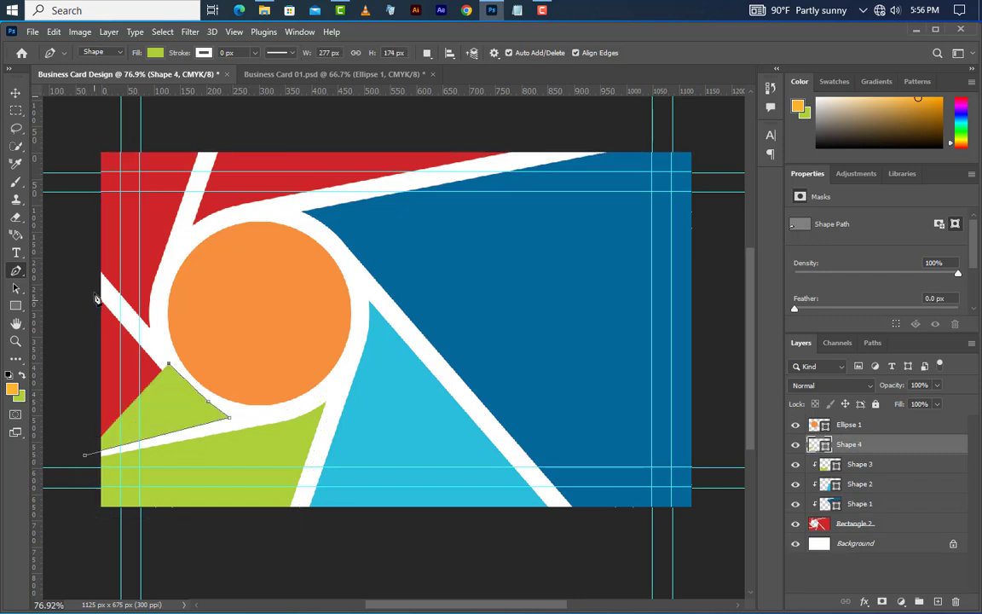
click(86, 454)
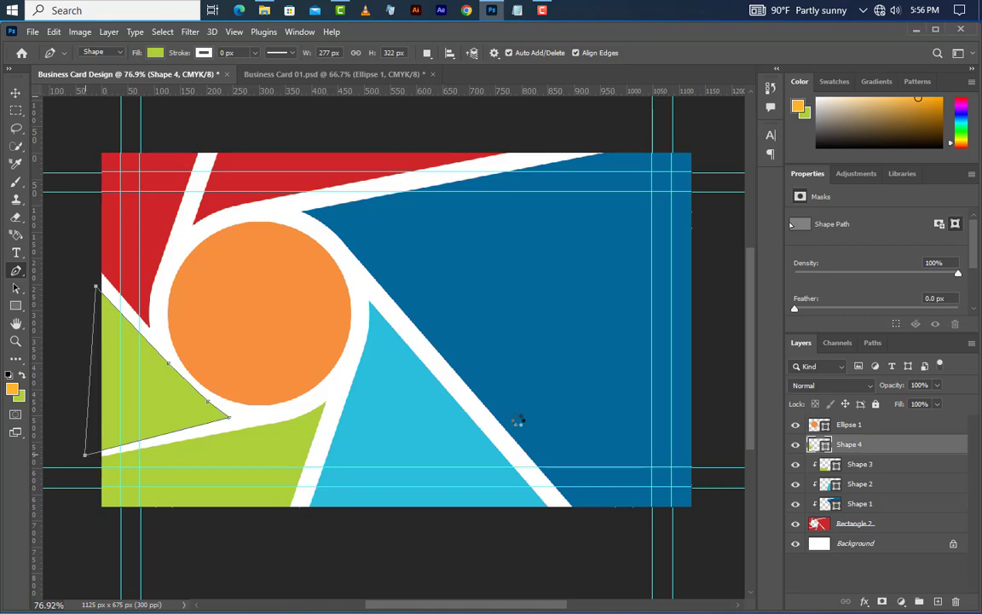
double_click(825, 445)
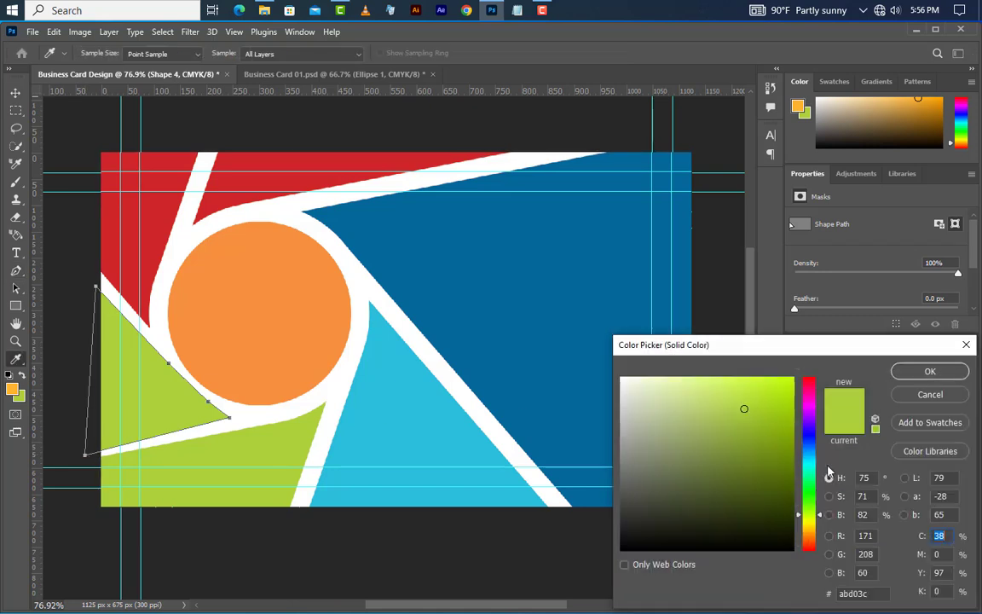
click(12, 389)
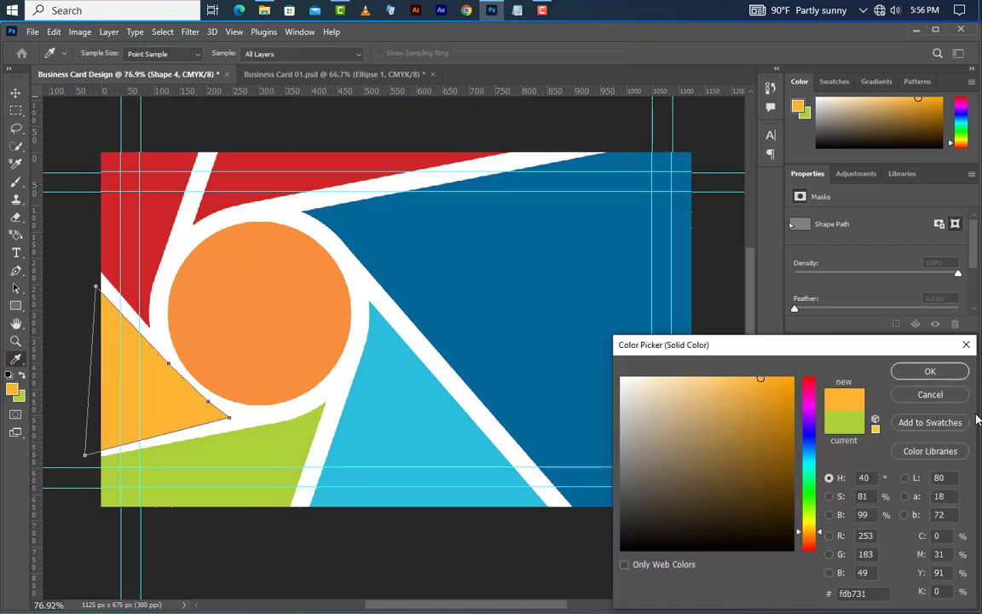
click(930, 372)
right_click(906, 445)
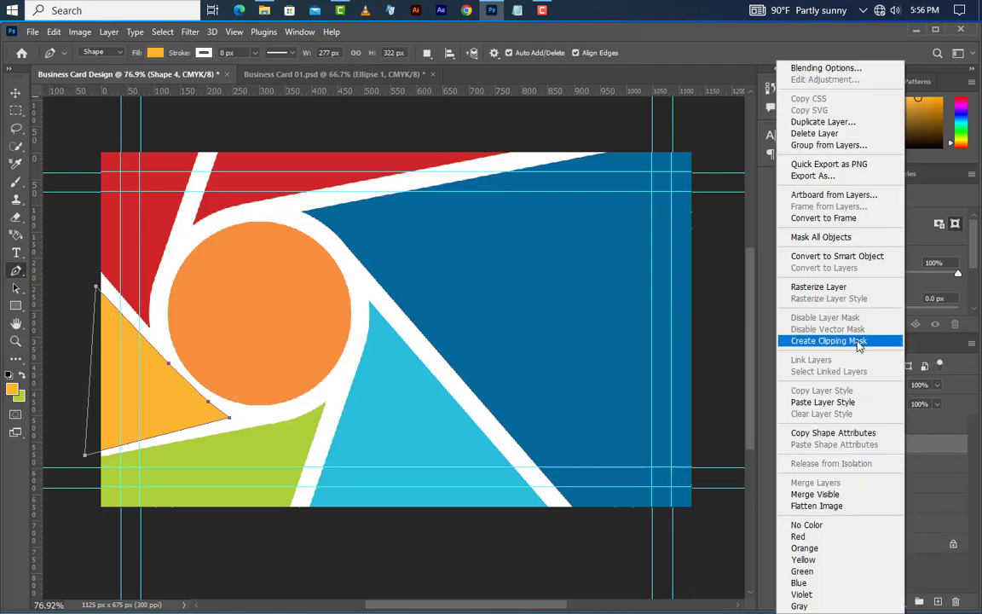
click(829, 341)
Step: Draw Shape 5 over the upper-left wedge, clip it, and fill it orange f7903f
click(94, 282)
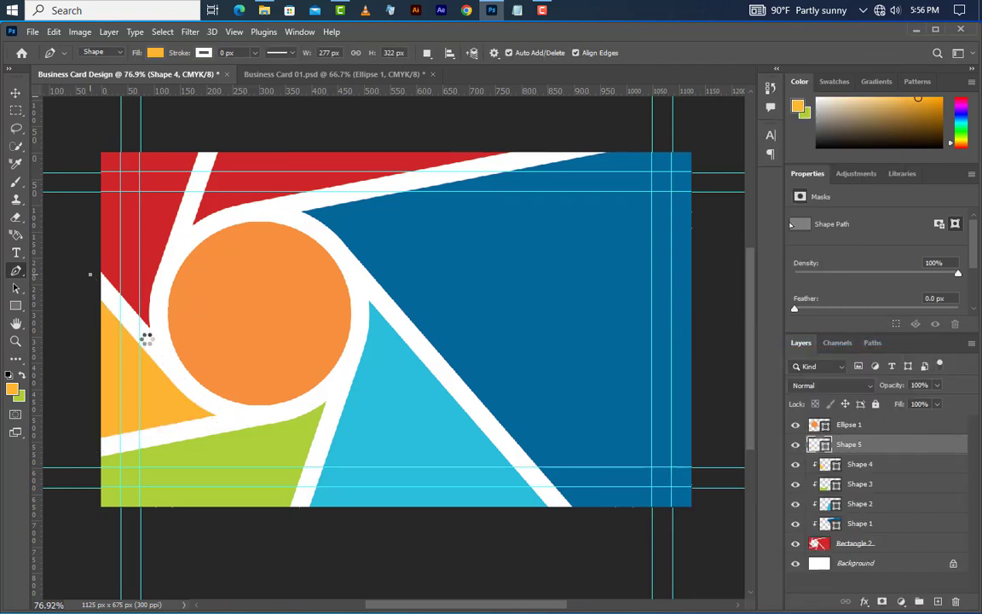
click(153, 344)
click(159, 322)
click(169, 253)
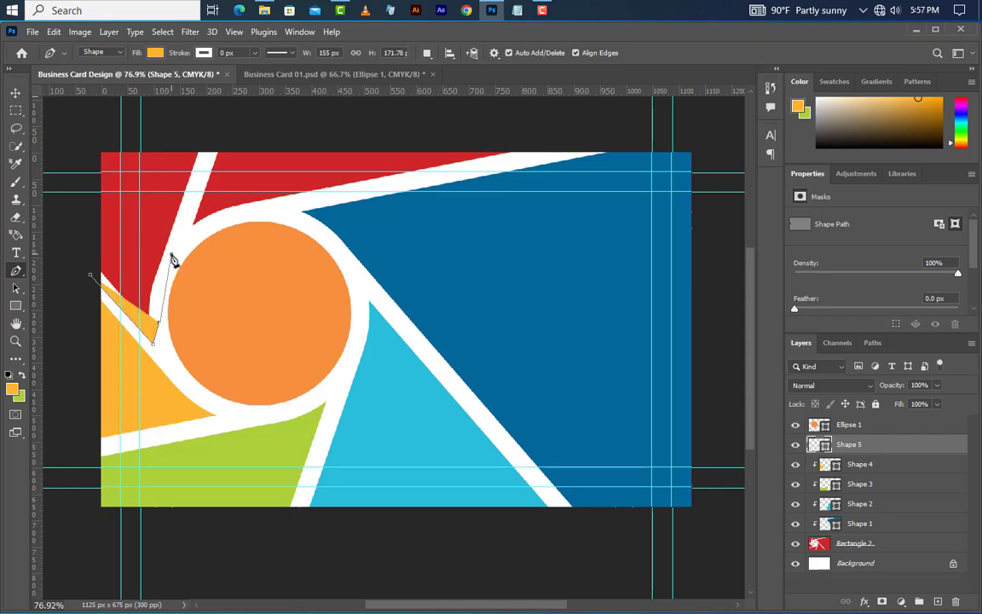
click(208, 140)
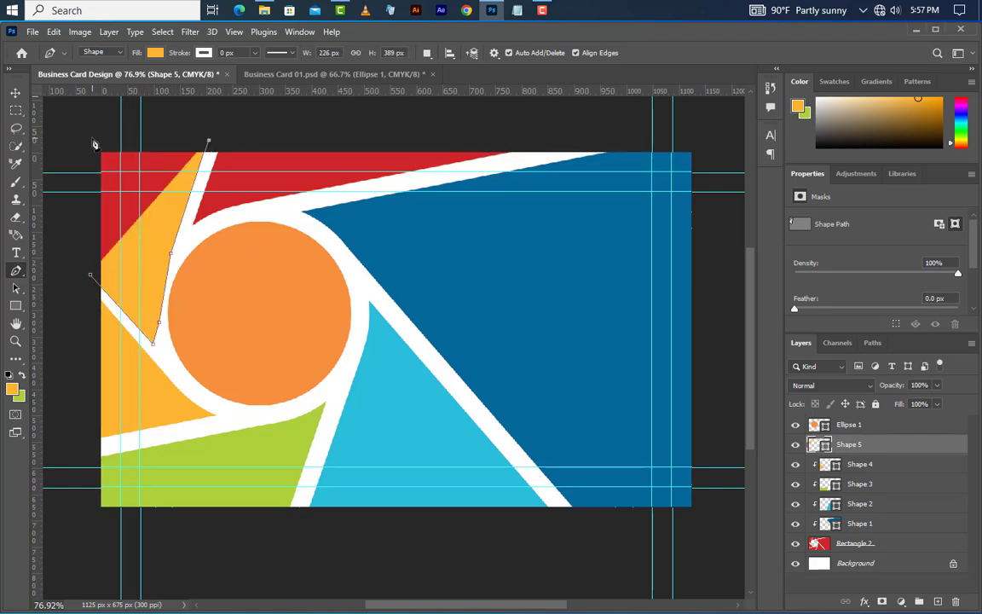
click(92, 139)
click(90, 274)
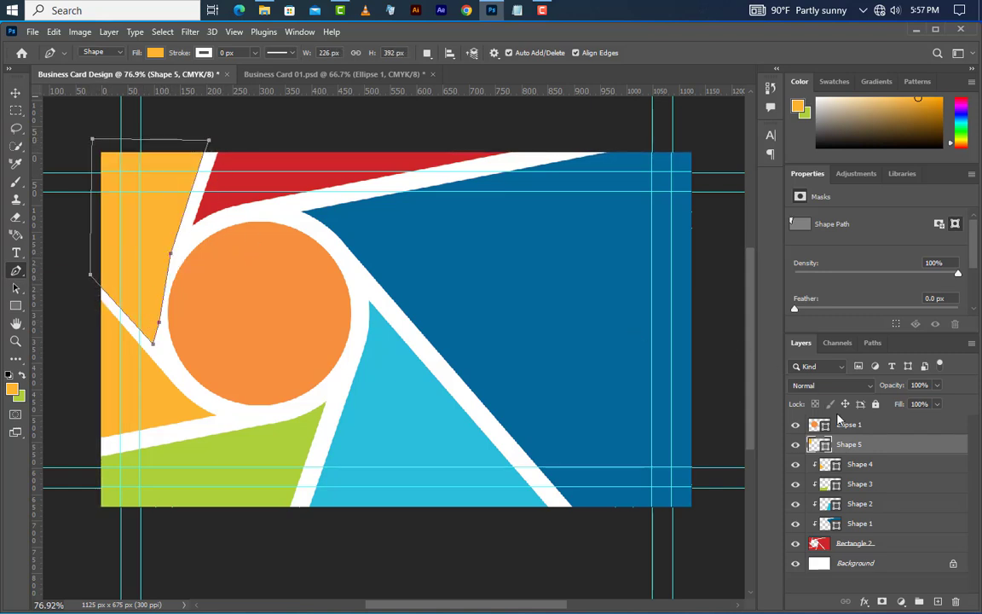
right_click(881, 446)
click(767, 340)
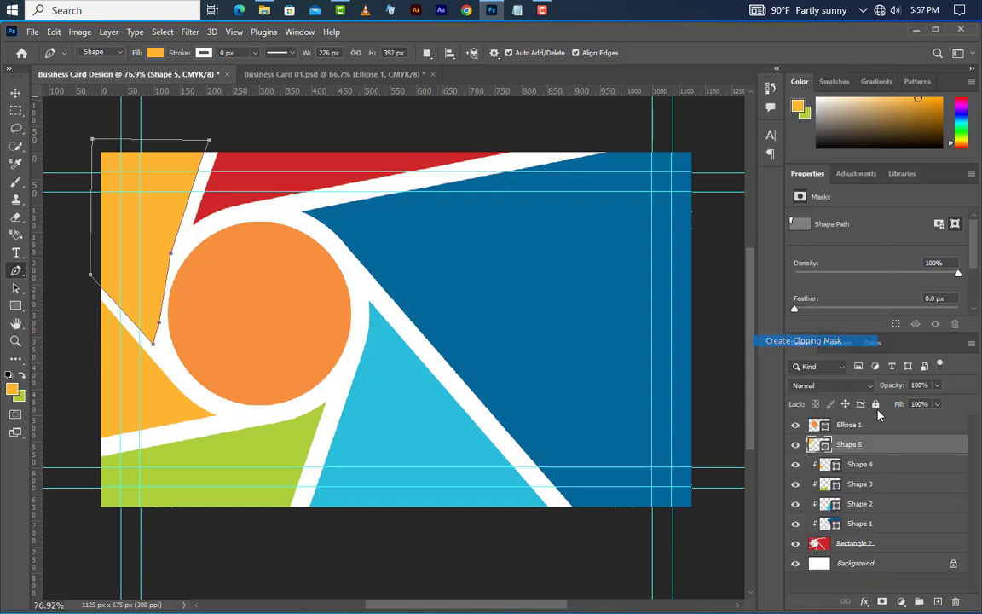
double_click(832, 444)
click(252, 293)
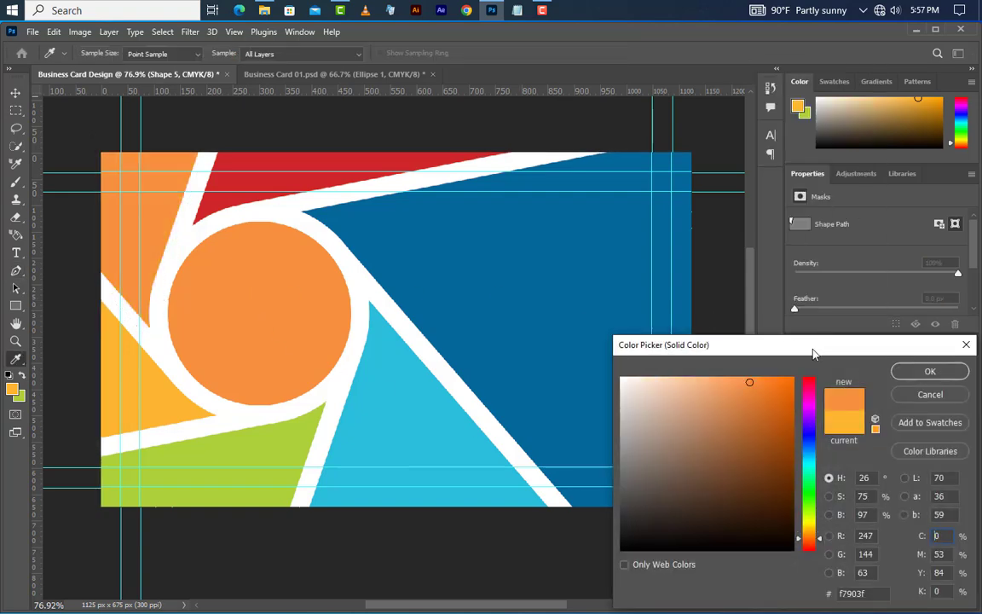
click(895, 375)
Step: Outline a new shape over the top band along the circle's upper edge
click(213, 143)
click(170, 253)
click(158, 323)
click(154, 341)
click(102, 291)
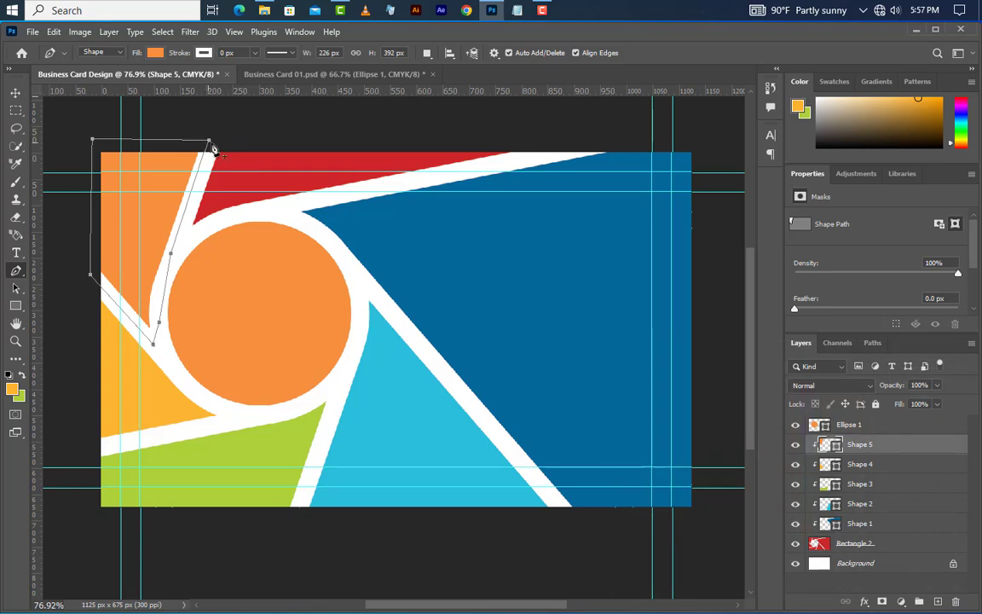
key(ctrl+z)
key(ctrl+z)
key(ctrl+z)
key(ctrl+z)
click(184, 234)
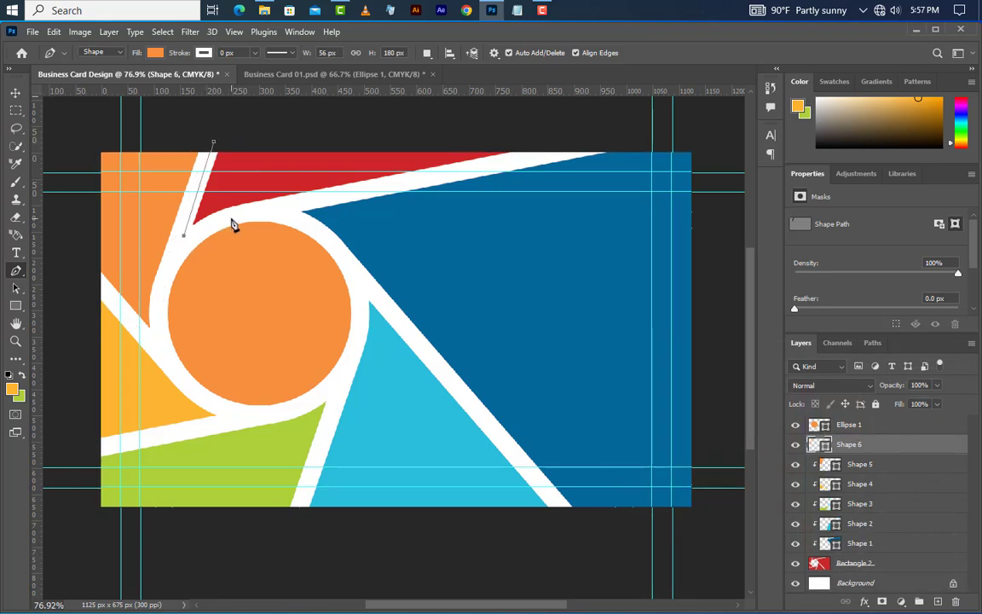
click(230, 218)
click(294, 203)
click(582, 143)
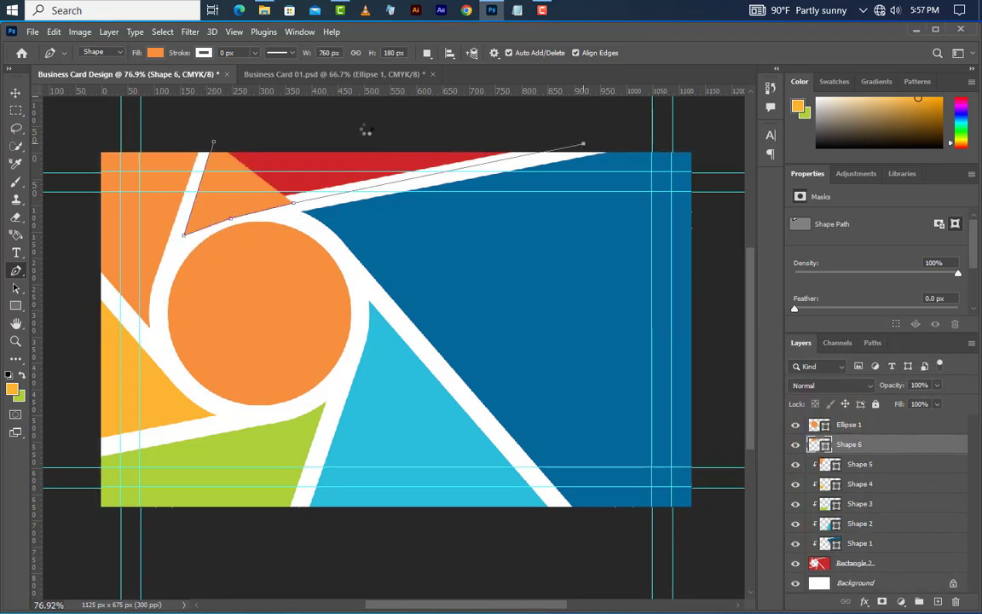
click(214, 143)
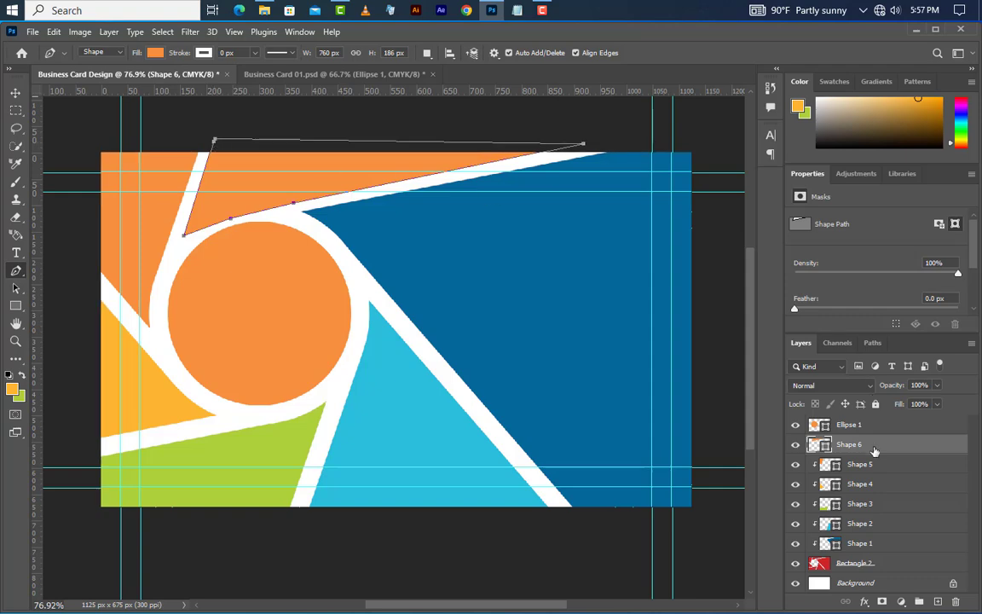
Step: Clip the top-band Shape 6 to the layers beneath and fill it red e54739
right_click(870, 444)
click(815, 340)
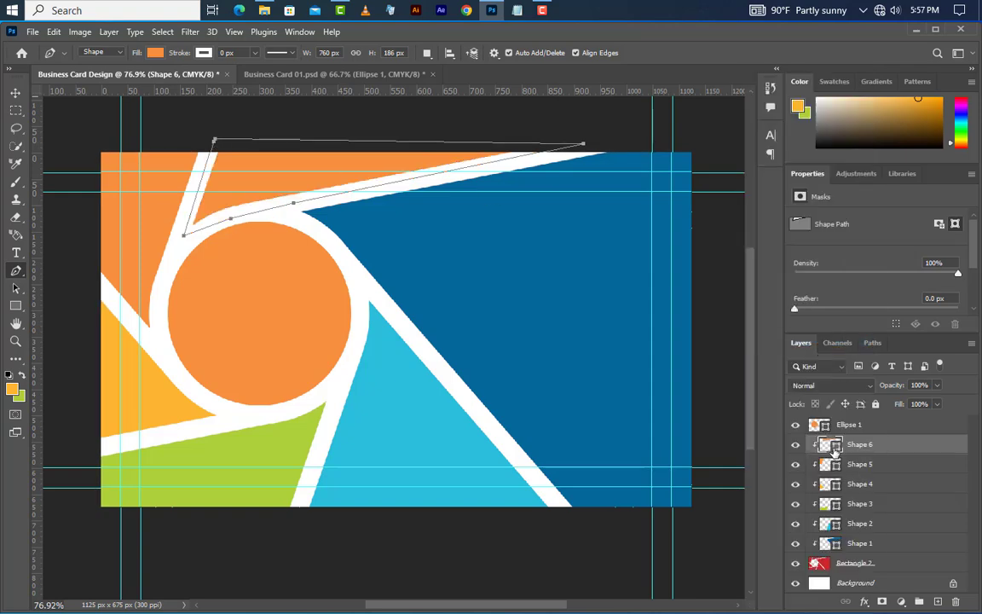
double_click(838, 444)
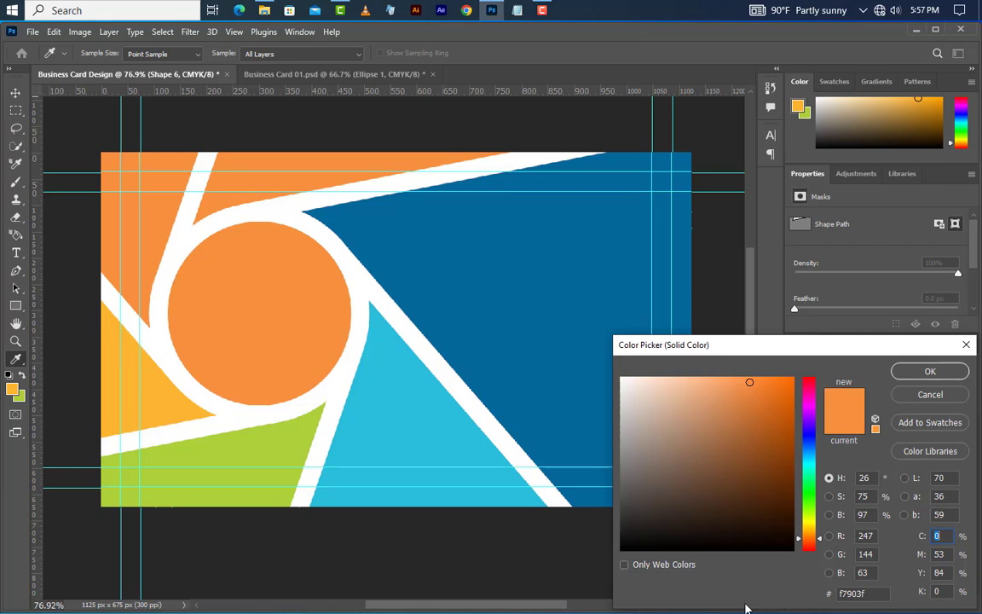
click(849, 594)
text(e54739)
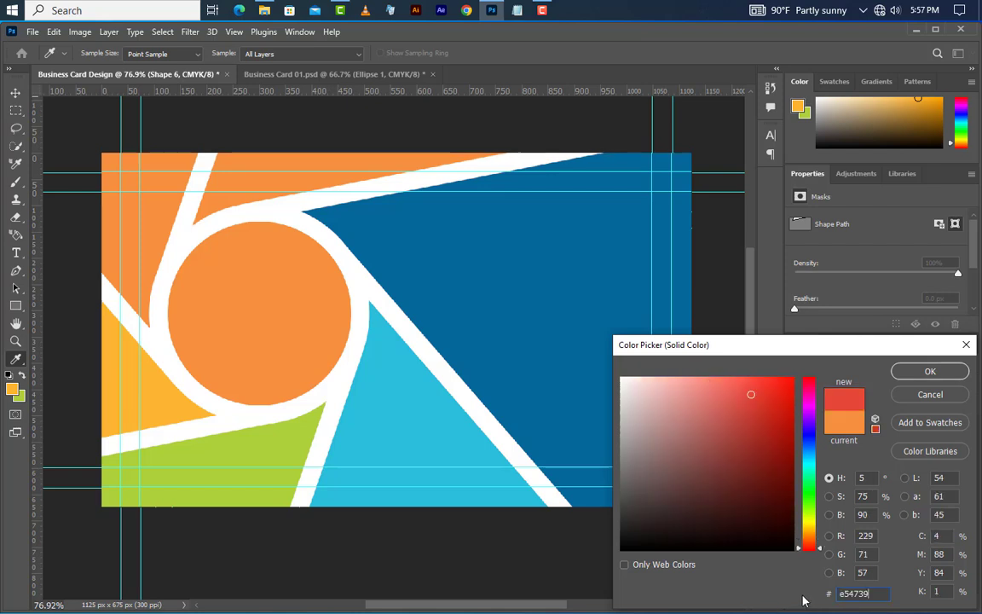
click(929, 371)
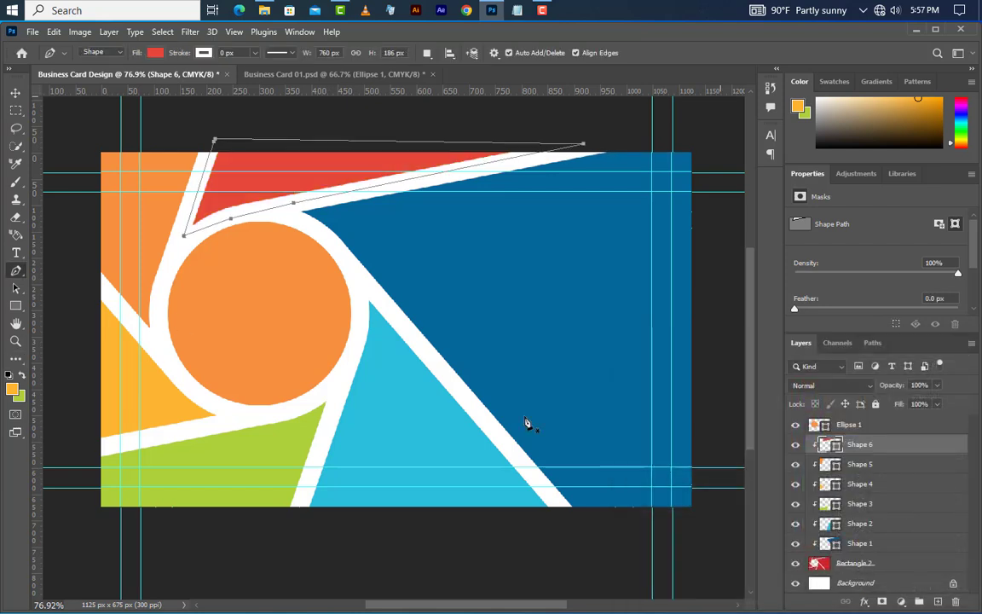
Step: Select the shape layers from Ellipse 1 down through Rectangle 2
key(v)
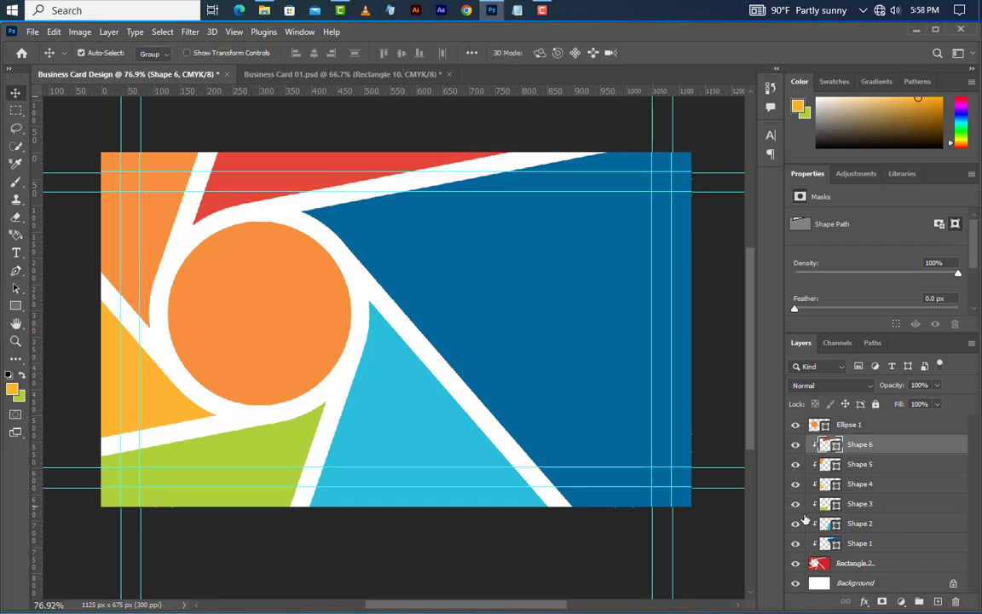
click(882, 426)
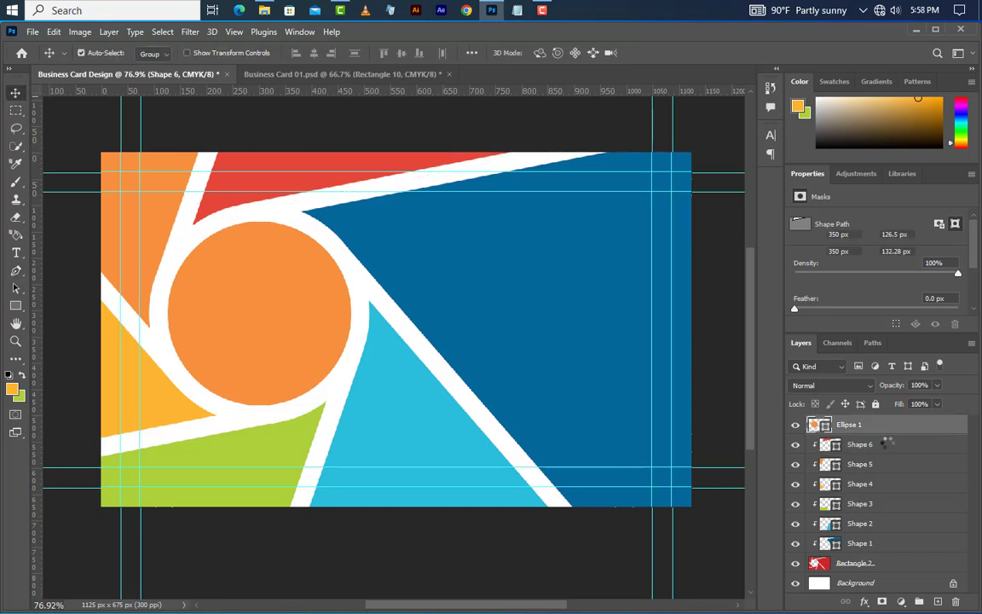
shift+click(886, 444)
shift+click(824, 464)
shift+click(831, 483)
shift+click(856, 504)
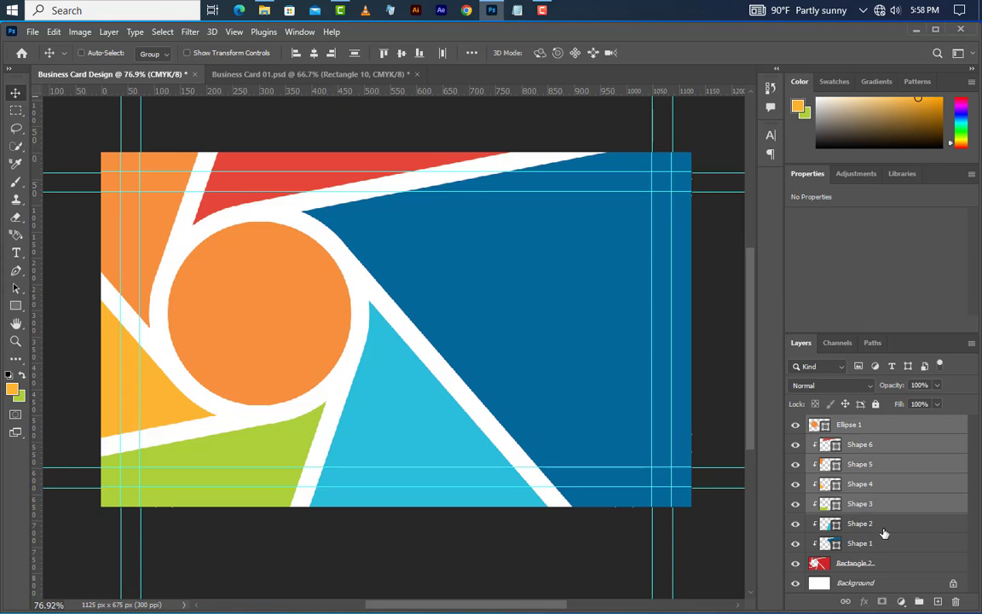
shift+click(884, 528)
shift+click(880, 546)
Step: Group the selected shapes as 'Design' and add an empty layer above the group
key(ctrl)
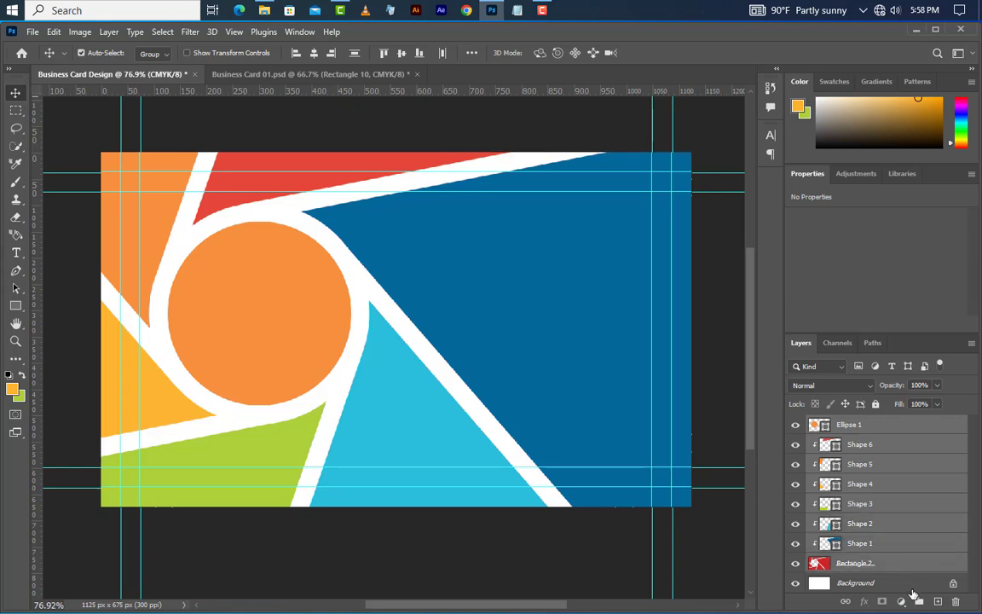
click(917, 602)
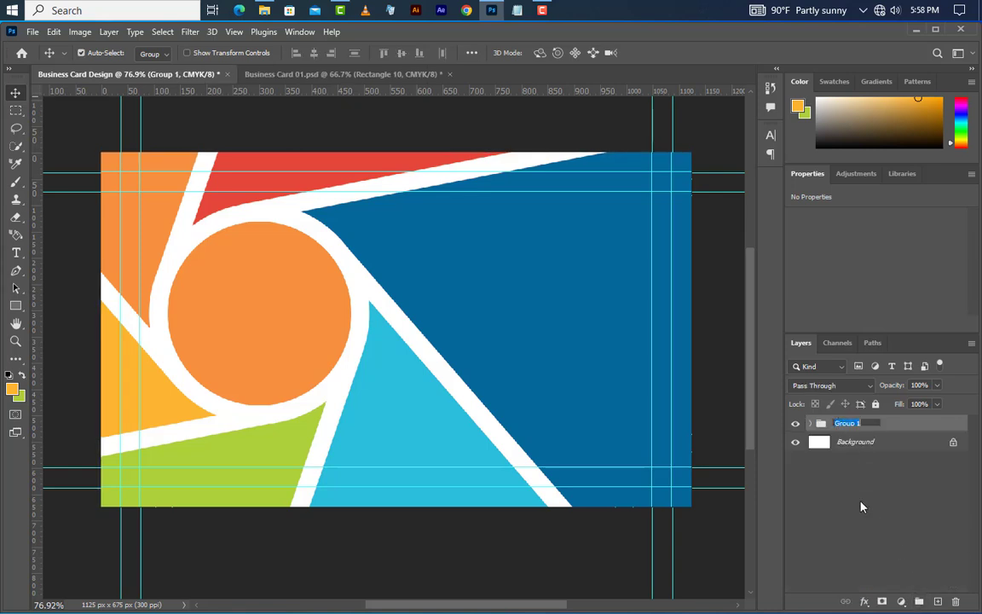
text(Design)
key(Return)
click(938, 602)
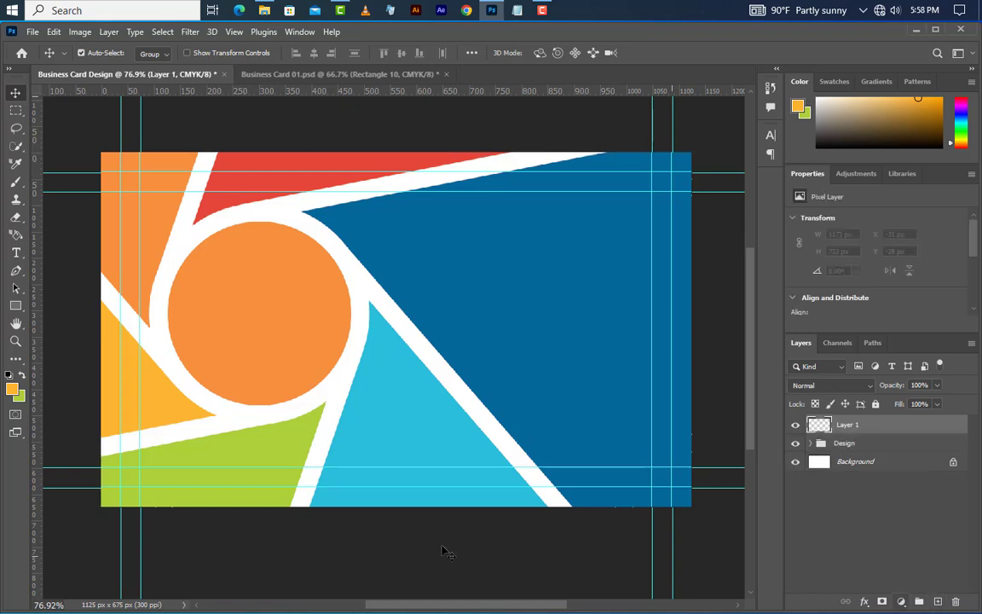
click(16, 305)
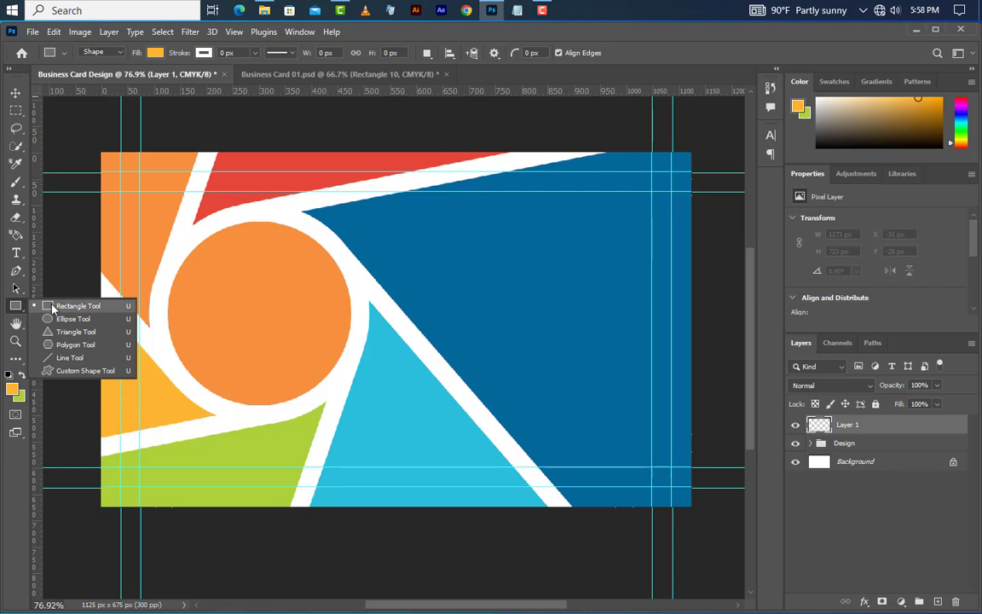
Step: Draw a proportional 145 px square over the orange circle
click(53, 305)
mouse_move(200, 262)
mouse_down()
mouse_move(329, 371)
mouse_move(313, 373)
mouse_up()
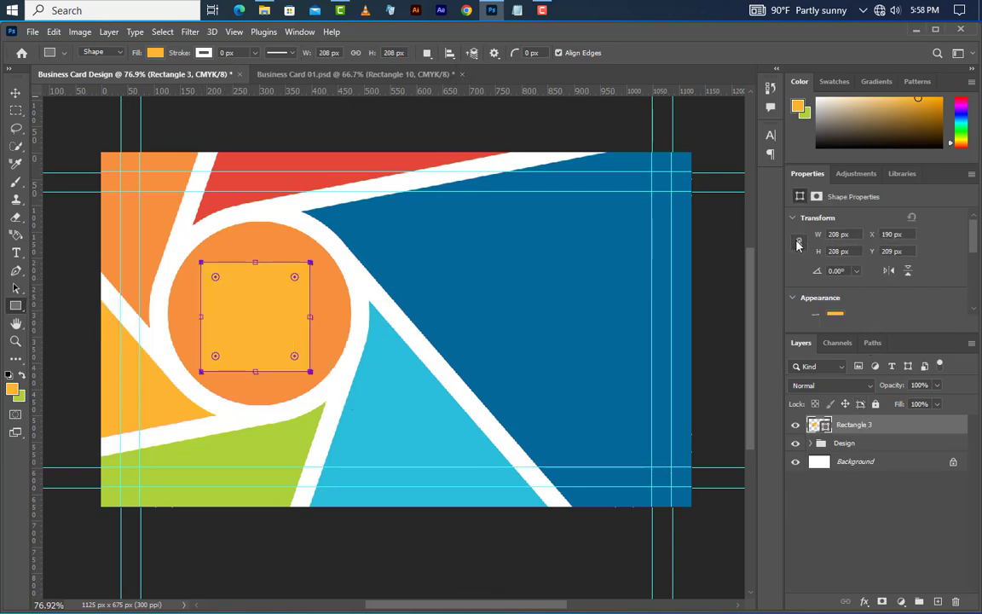
click(798, 243)
key(Return)
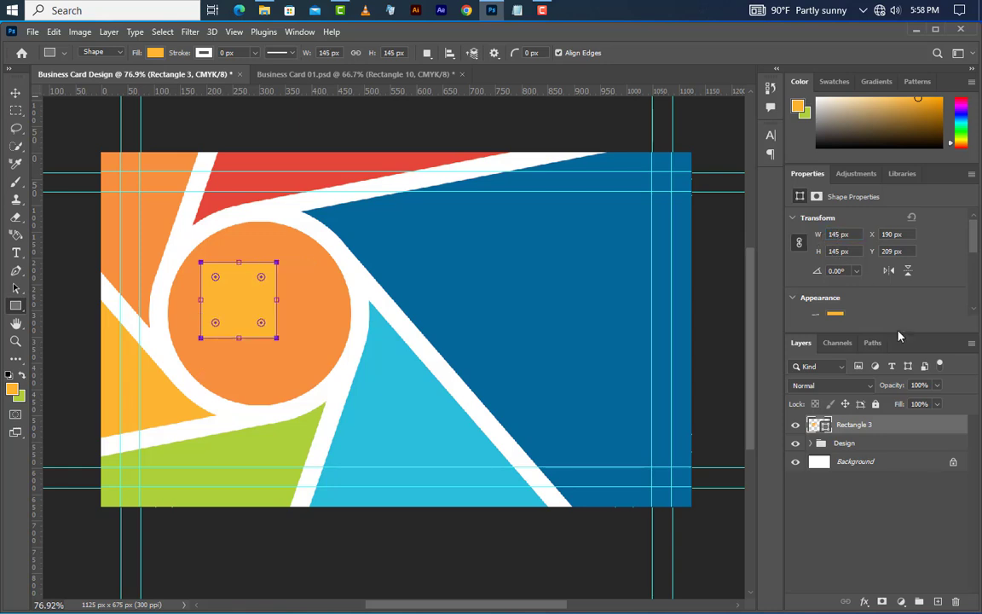
Step: Keep the square's fill white and round its corners to 5 px
double_click(825, 428)
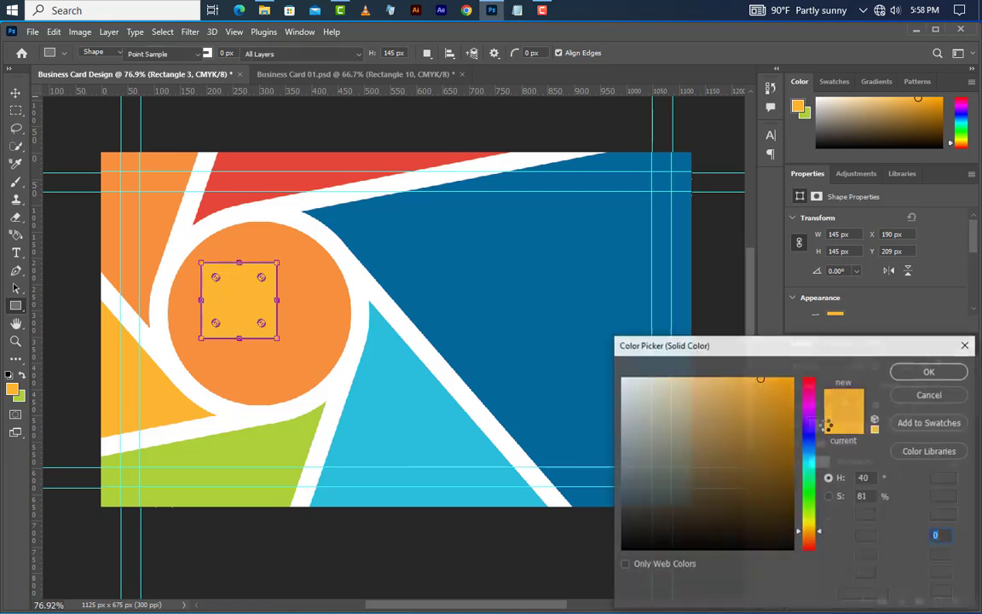
drag(750, 401, 597, 353)
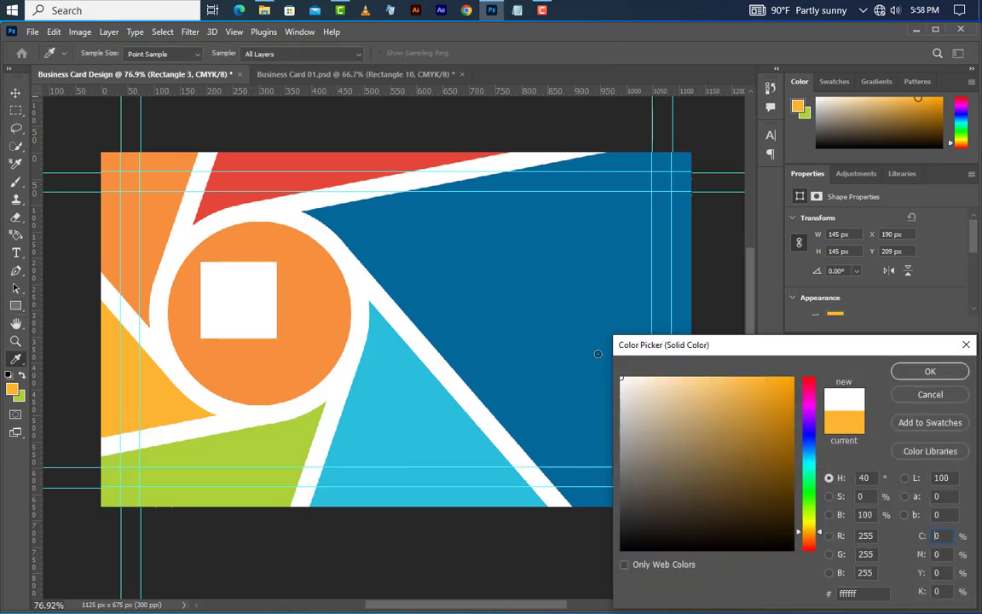
click(958, 373)
scroll(857, 270, down, 2)
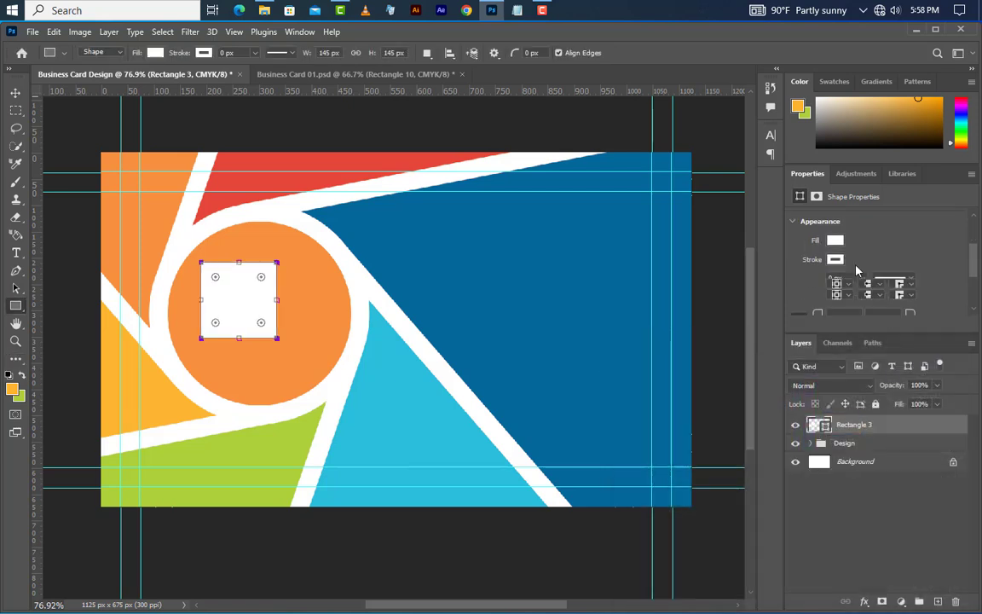
scroll(857, 270, down, 2)
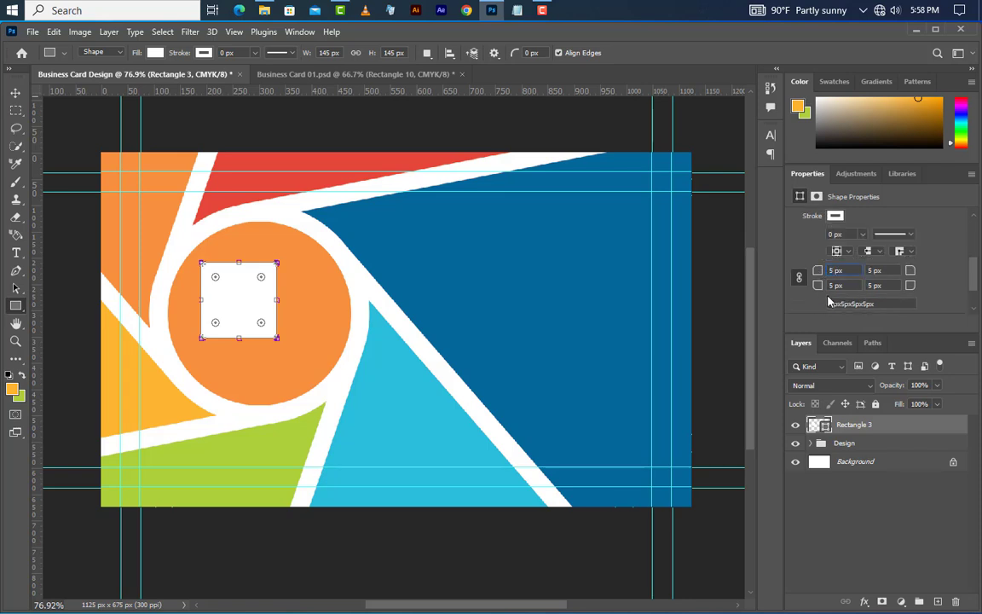
click(915, 30)
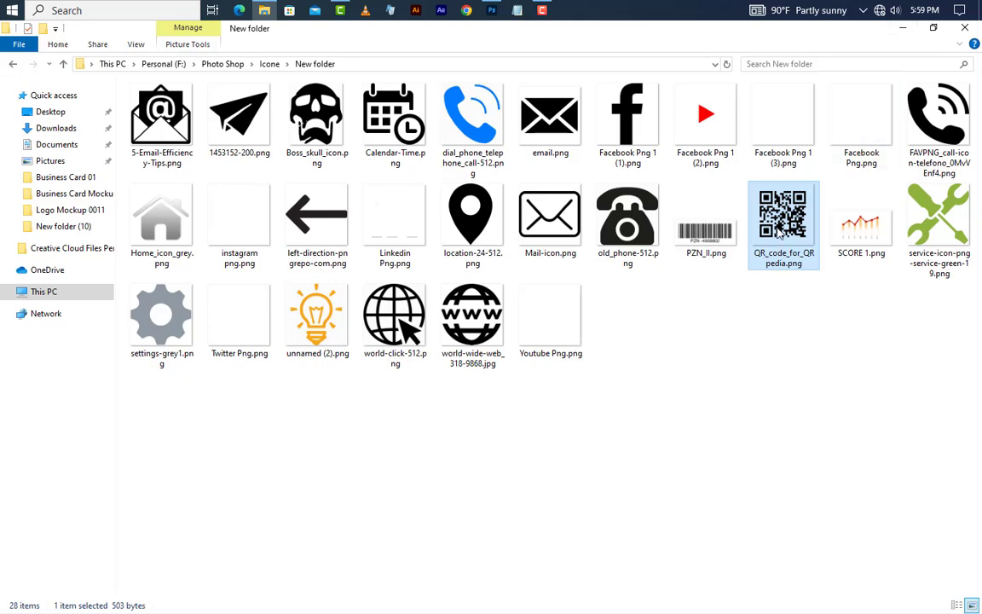
Step: Place QR_code_for_QRpedia.png and scale it to 114 × 114 px inside the white square
drag(784, 219, 366, 318)
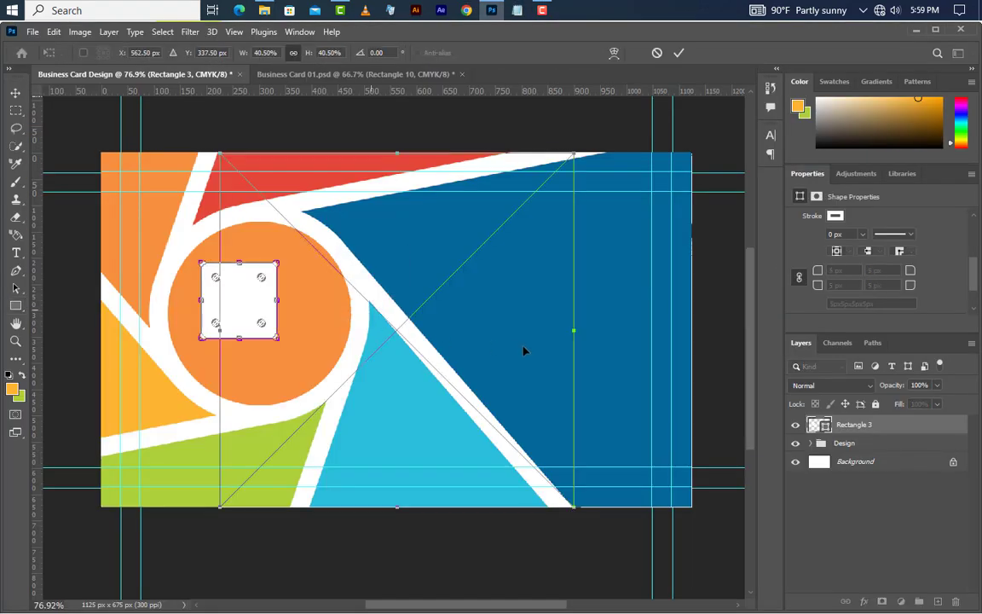
drag(574, 330, 289, 344)
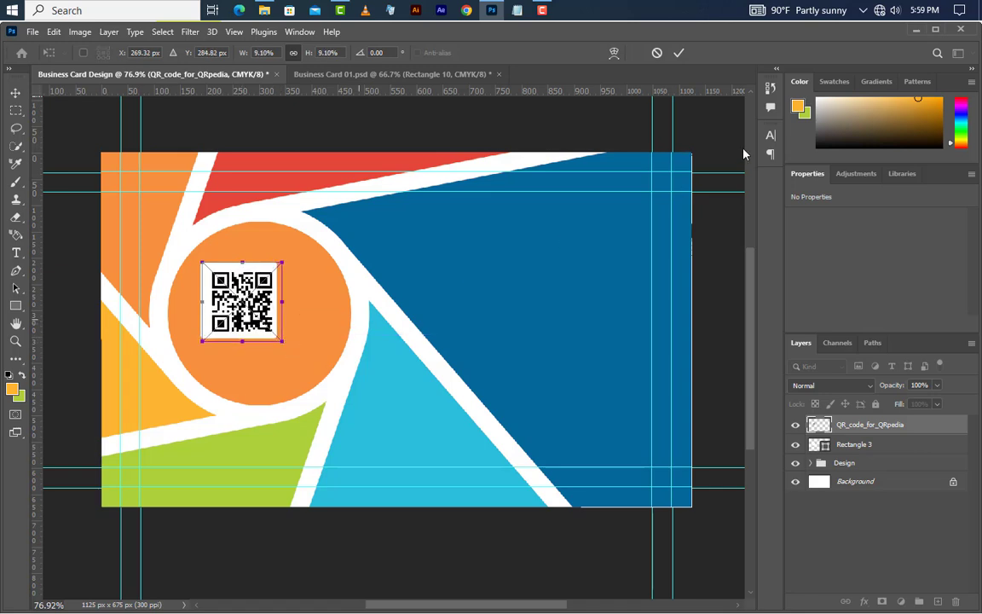
click(678, 53)
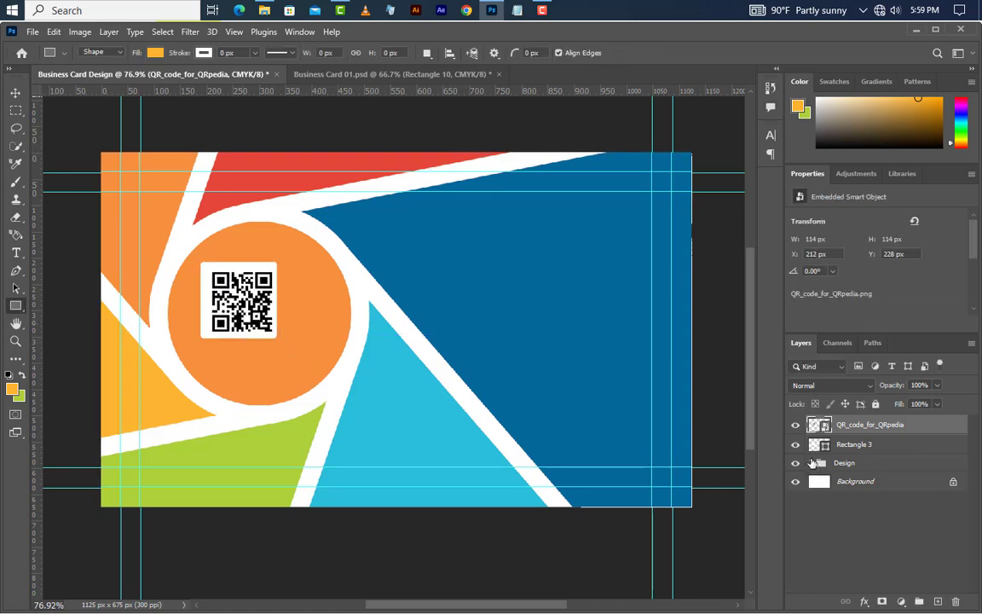
Step: Align the white square and QR code to the orange circle's vertical centre
click(810, 462)
ctrl+click(840, 485)
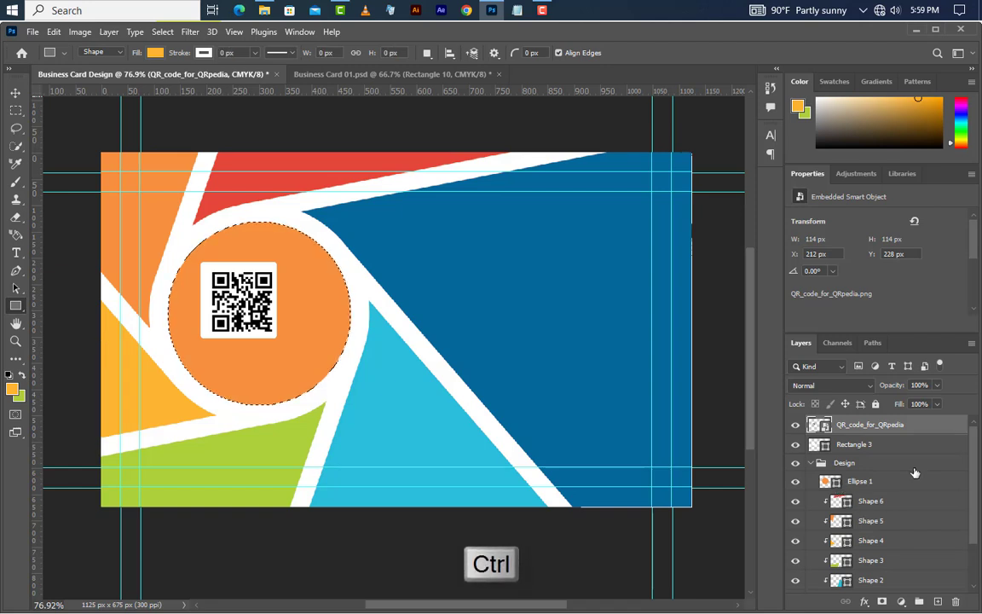
click(930, 444)
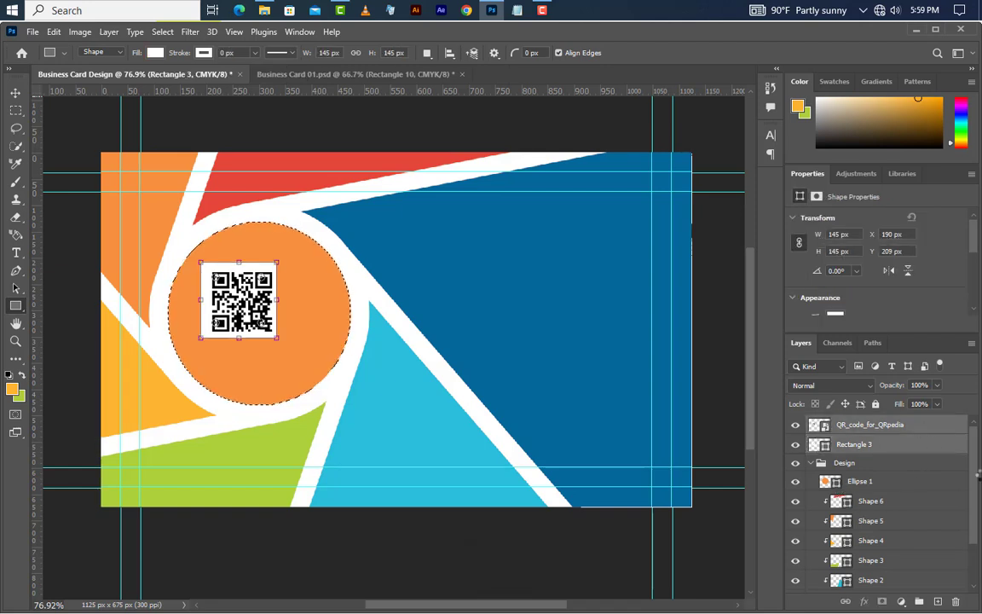
click(16, 93)
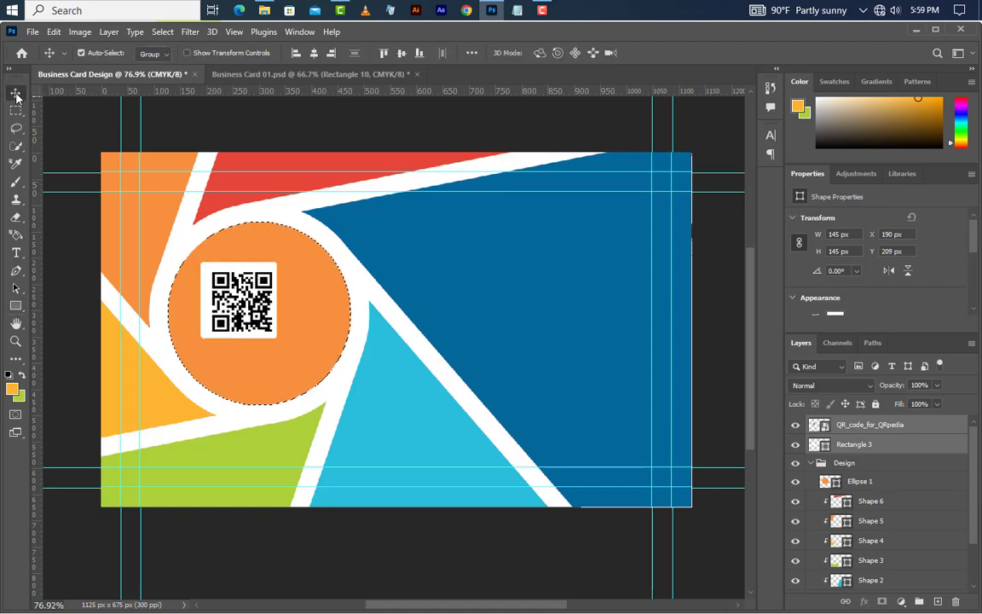
click(403, 55)
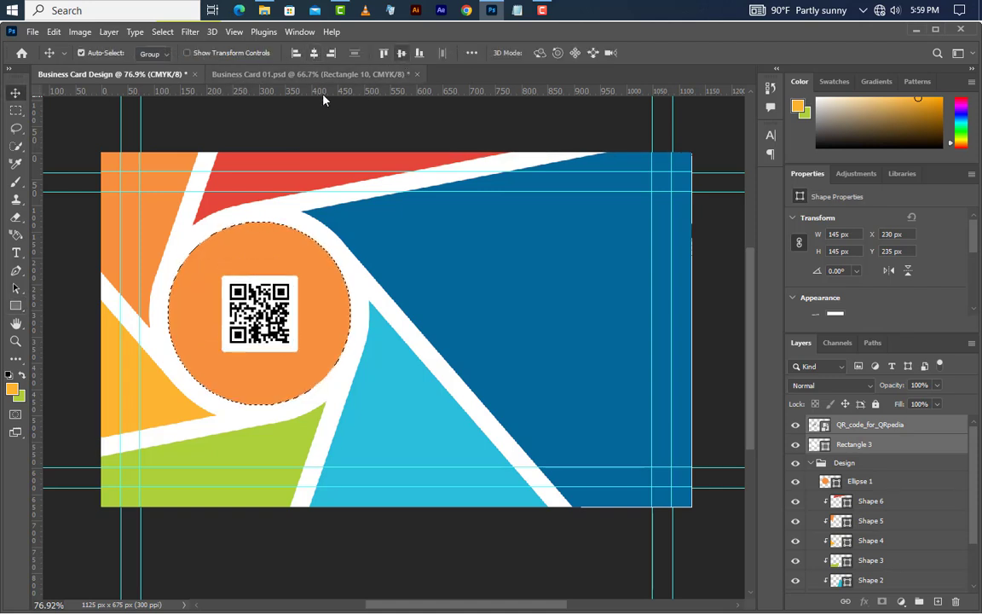
Step: Clear the circle selection and group the QR code with its white square
click(162, 31)
key(Escape)
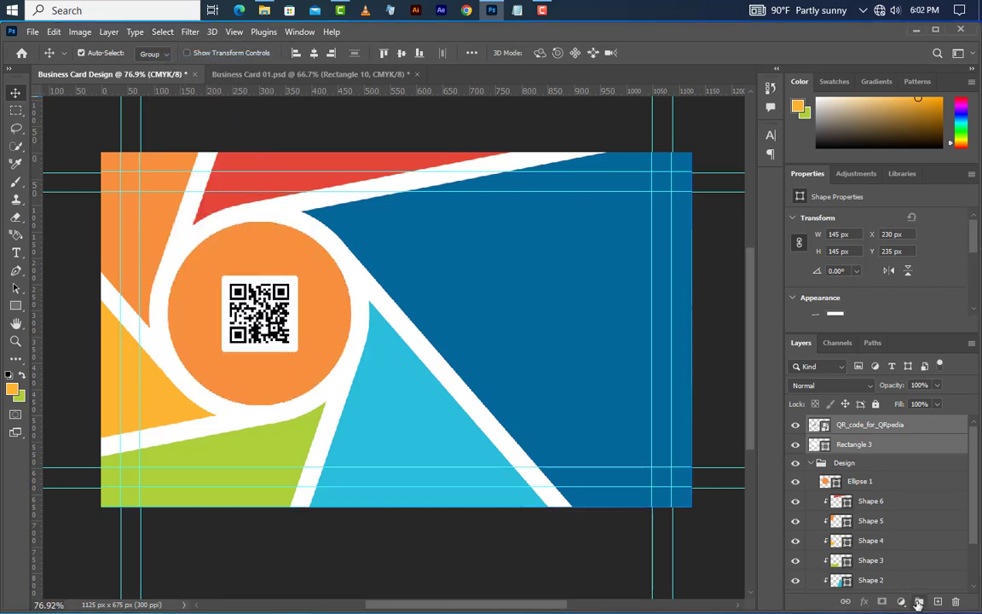
click(918, 603)
Step: Place Logo Png.png at 264 × 198 px in the card's upper-right blue area
click(916, 31)
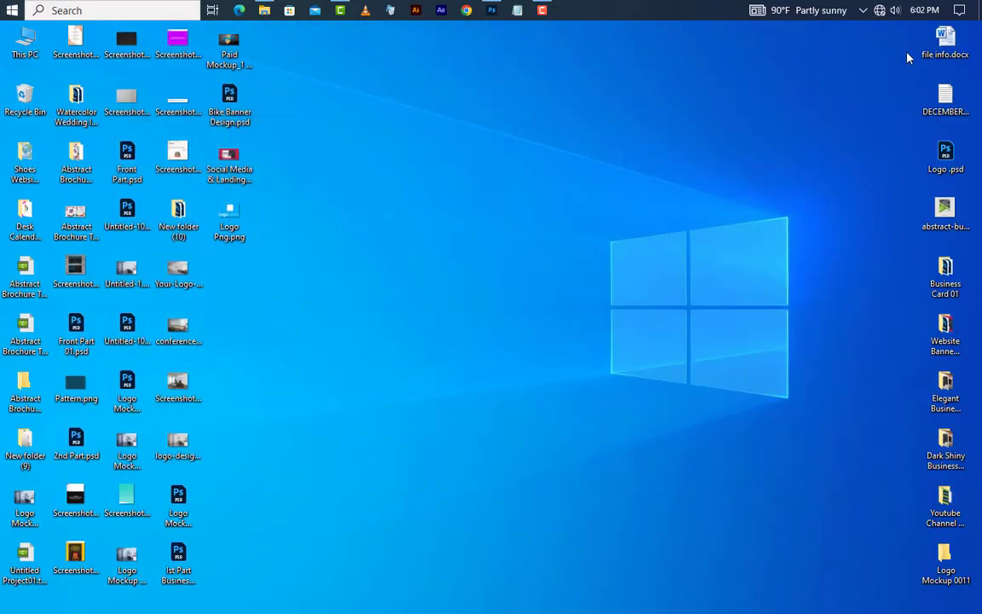
drag(231, 211, 299, 343)
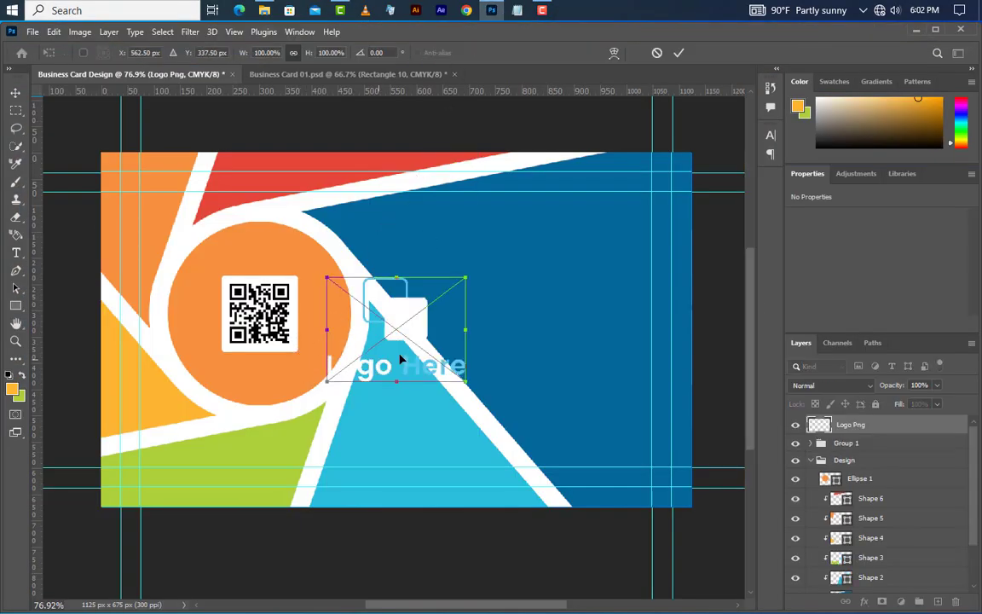
drag(412, 326, 602, 242)
drag(648, 288, 645, 283)
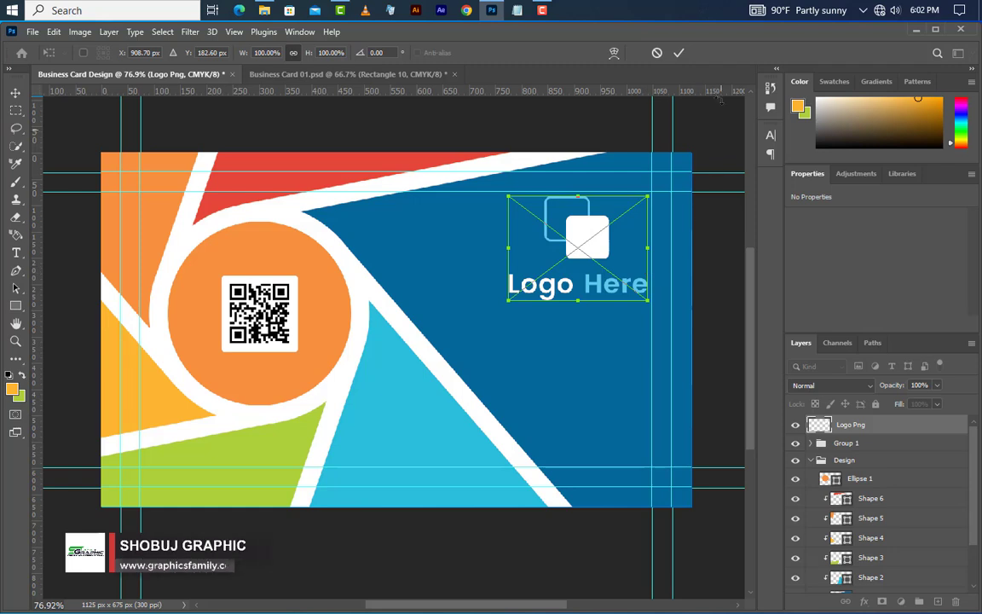
click(678, 54)
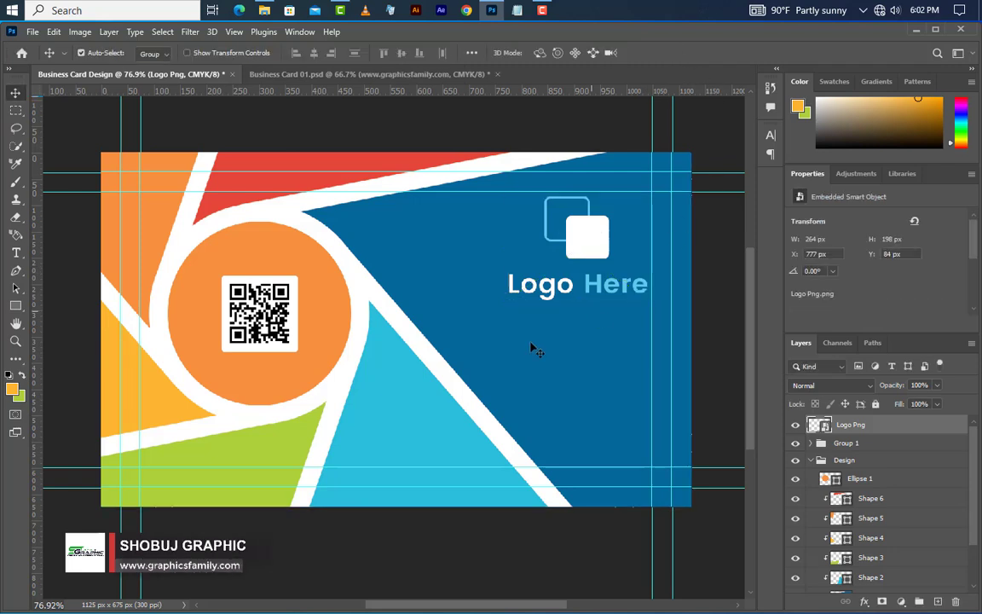
click(15, 252)
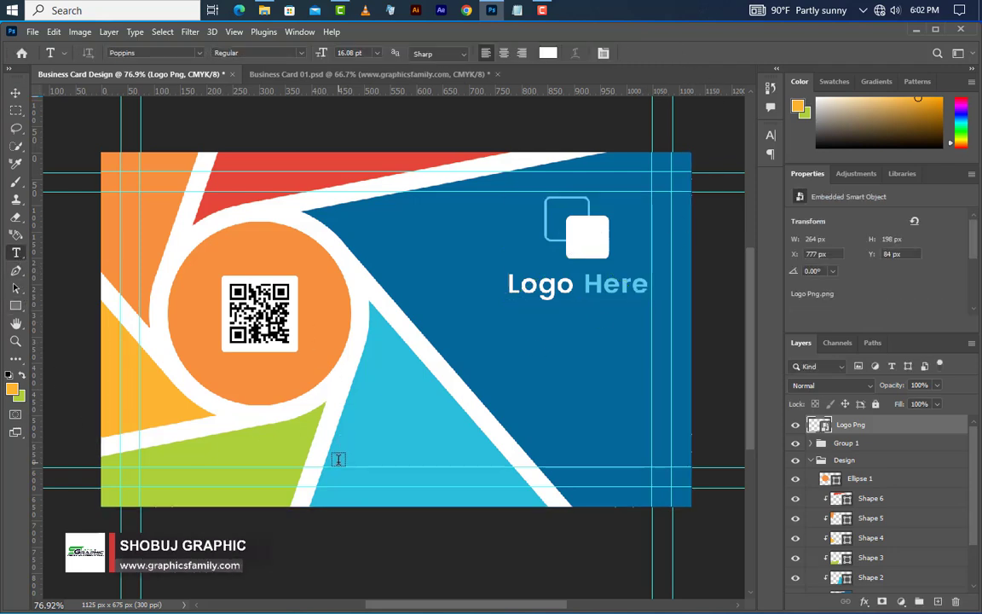
click(338, 461)
text(www)
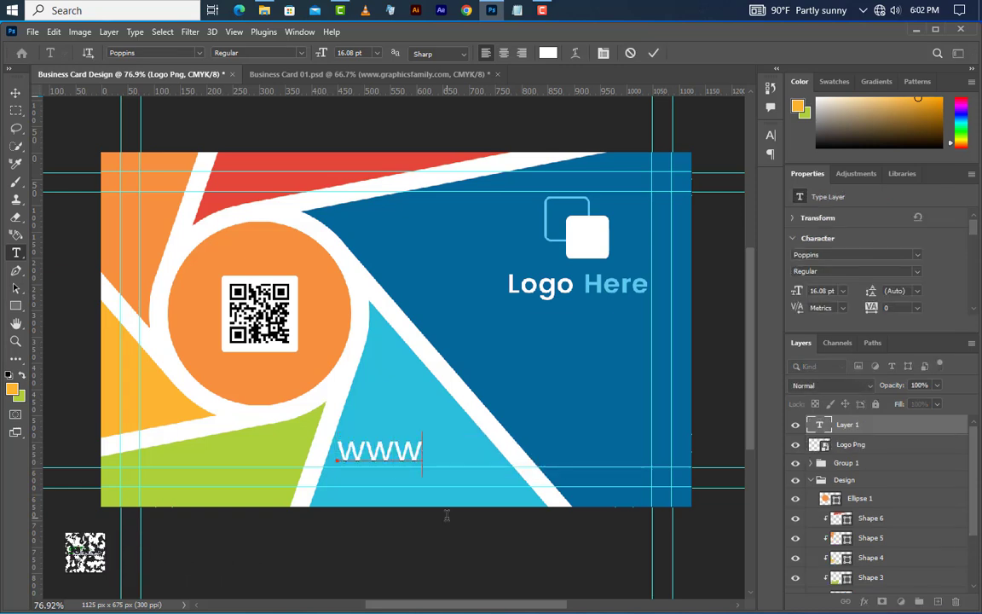
text(.graphicsfamily)
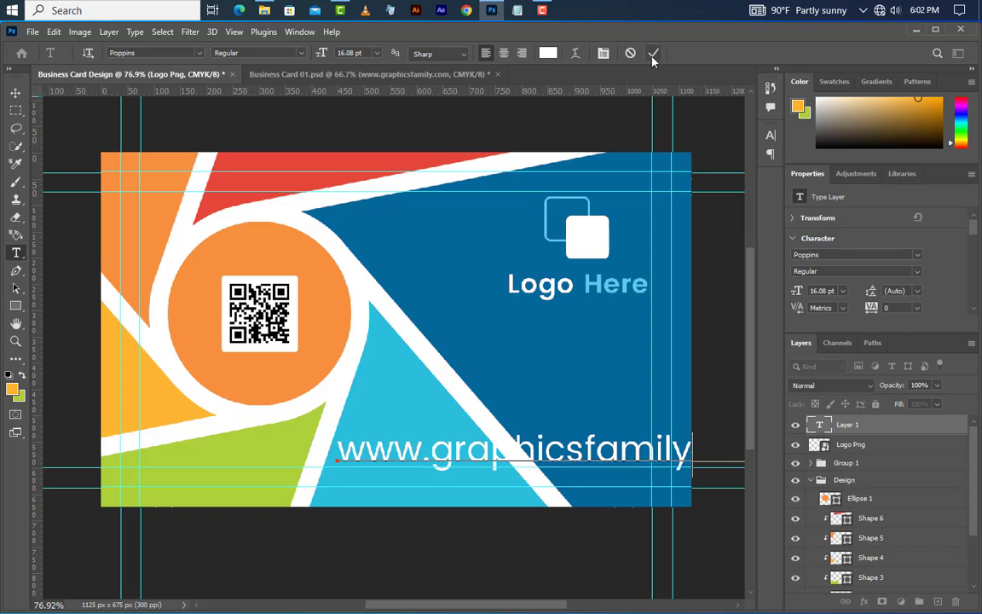
key(ctrl+Return)
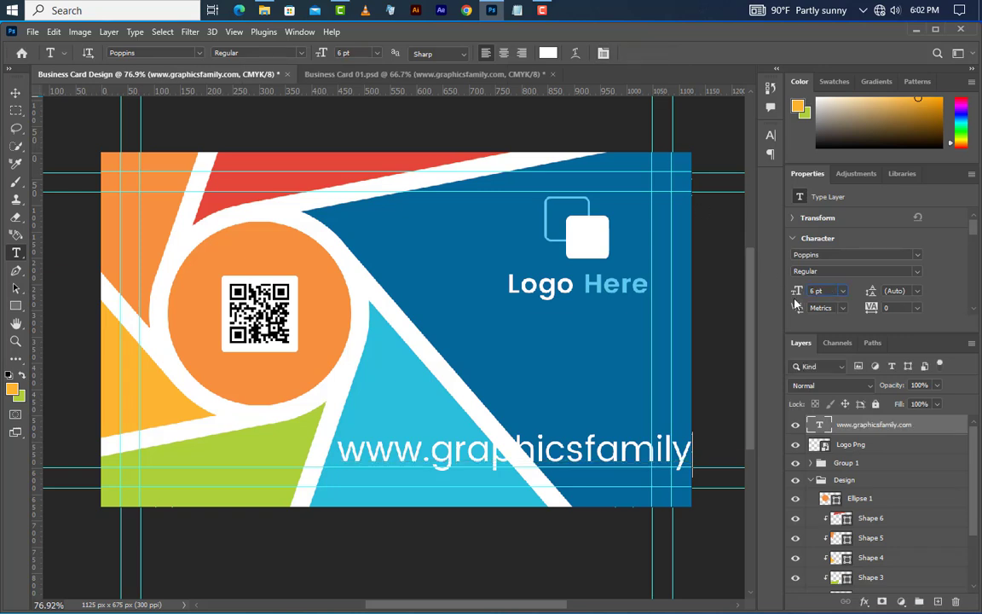
key(v)
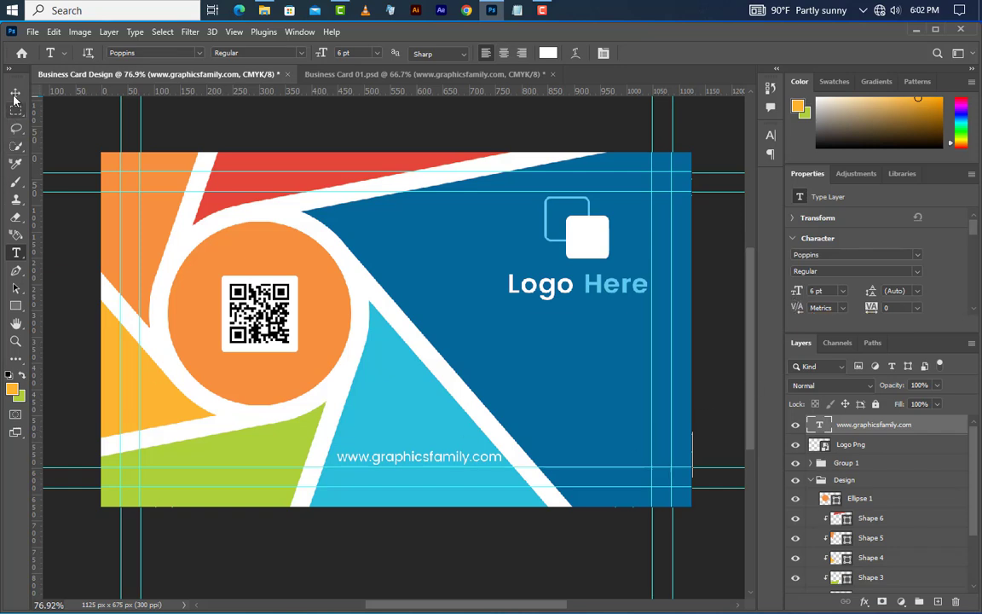
key(Left)
key(Left)
key(Left)
key(Left)
key(Left)
key(Left)
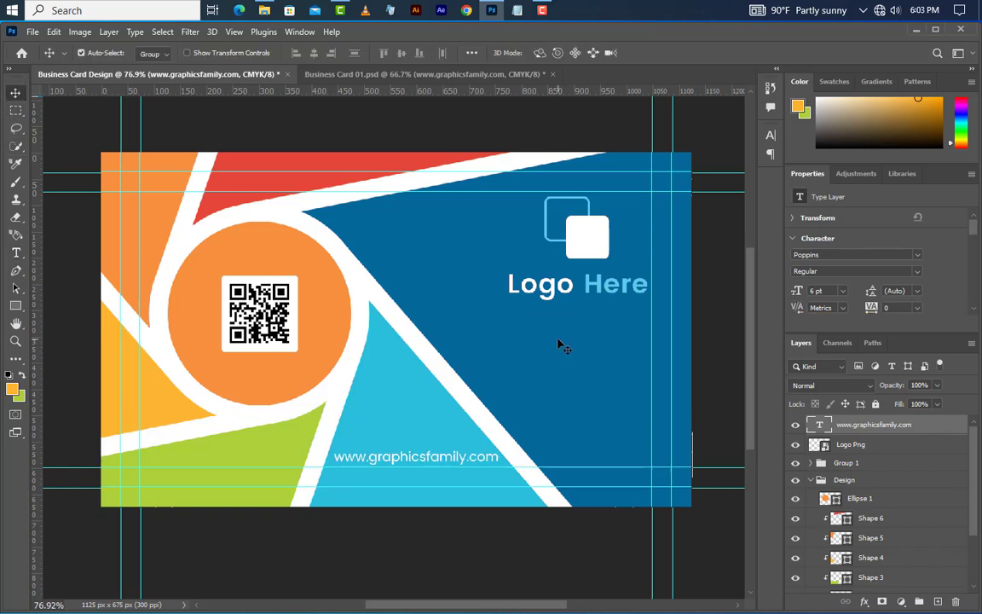
scroll(562, 345, up, 1)
Step: Free-transform the Design group and flip it horizontally
click(848, 483)
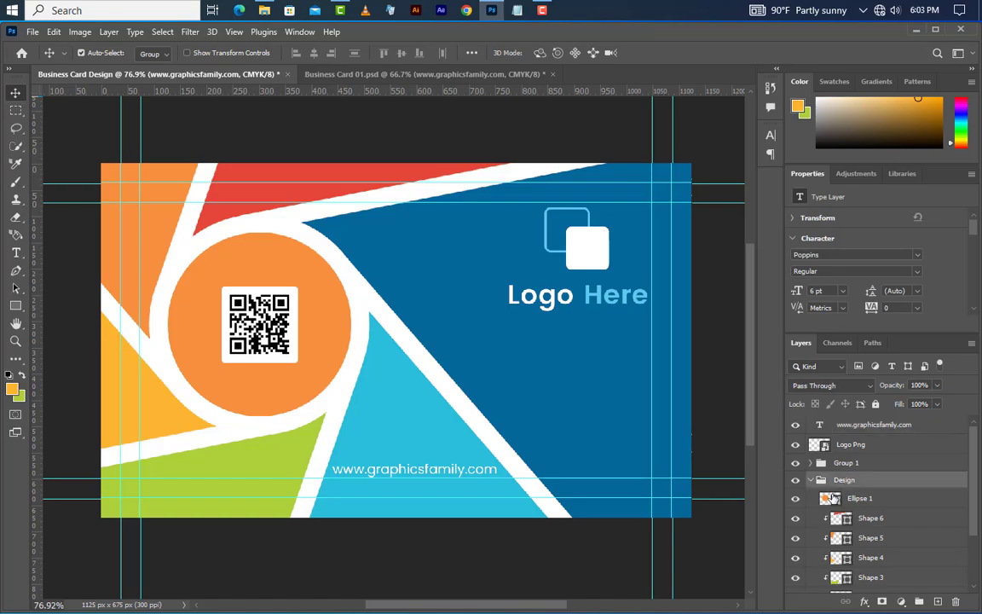
click(810, 480)
click(889, 422)
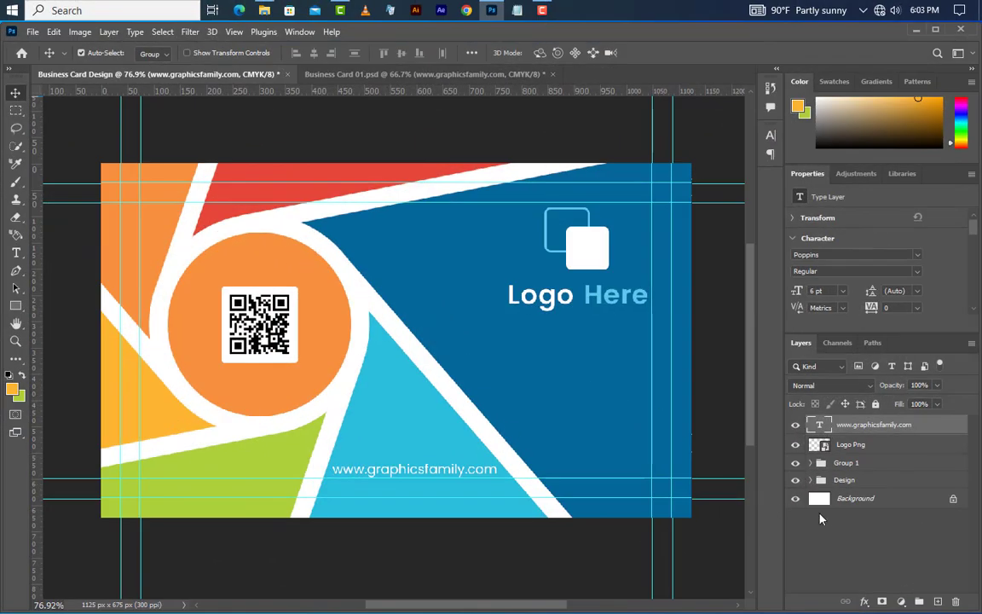
click(852, 479)
click(53, 32)
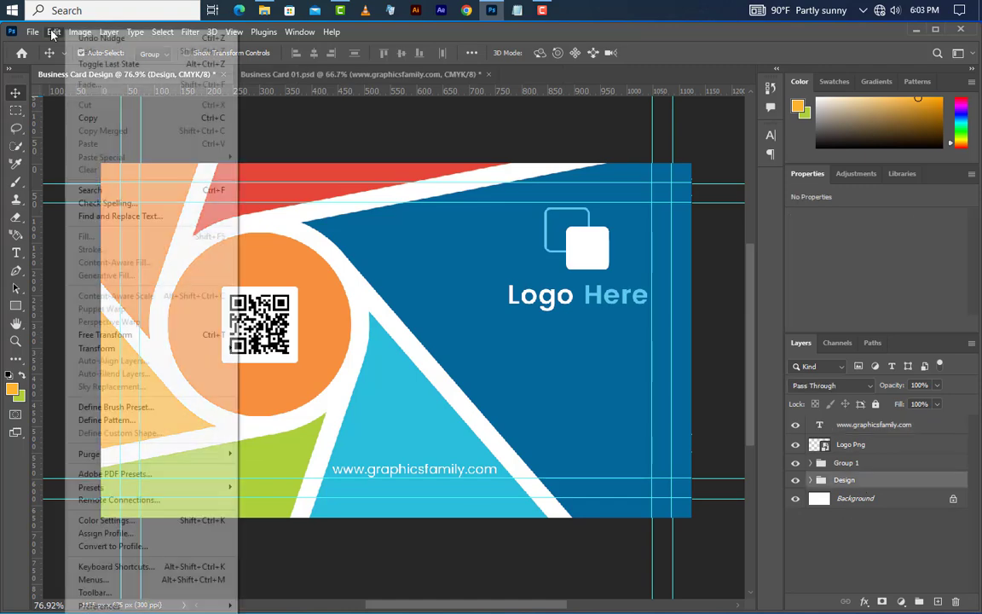
click(127, 334)
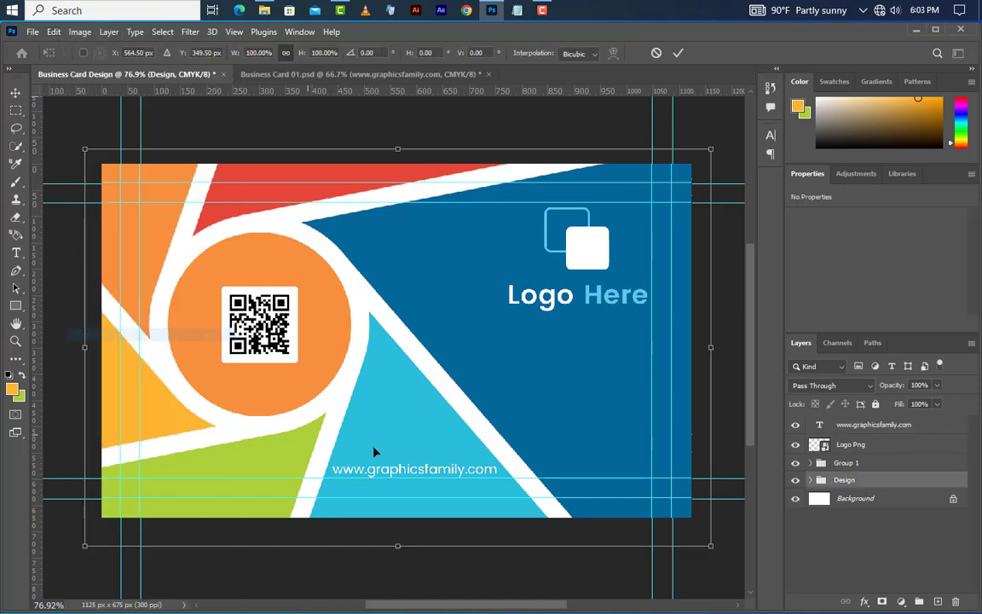
right_click(438, 373)
click(478, 344)
Step: Flip the Design group vertically, nudge it up slightly and apply the transform
right_click(479, 350)
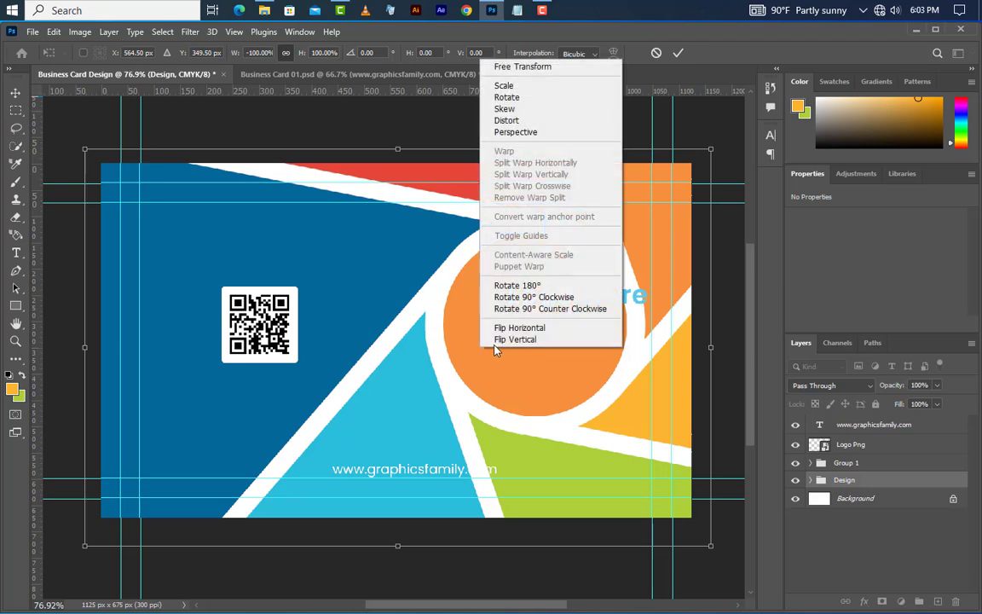
click(497, 340)
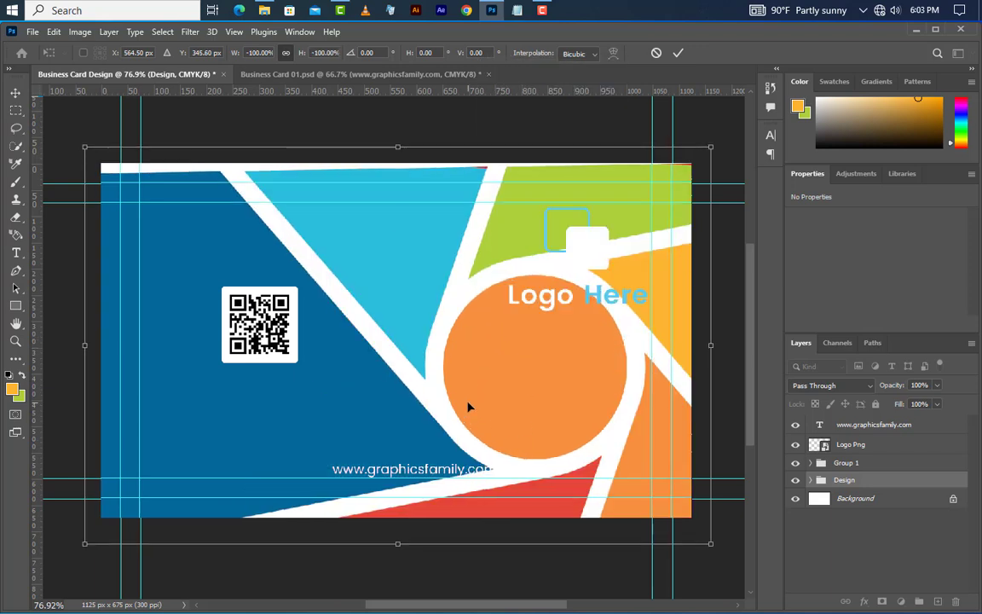
key(Up)
key(Up)
key(Up)
key(Up)
key(Up)
key(Up)
key(Up)
key(Up)
key(Up)
key(Up)
key(Up)
key(Up)
key(Up)
key(Up)
key(Up)
key(Up)
key(Up)
key(Up)
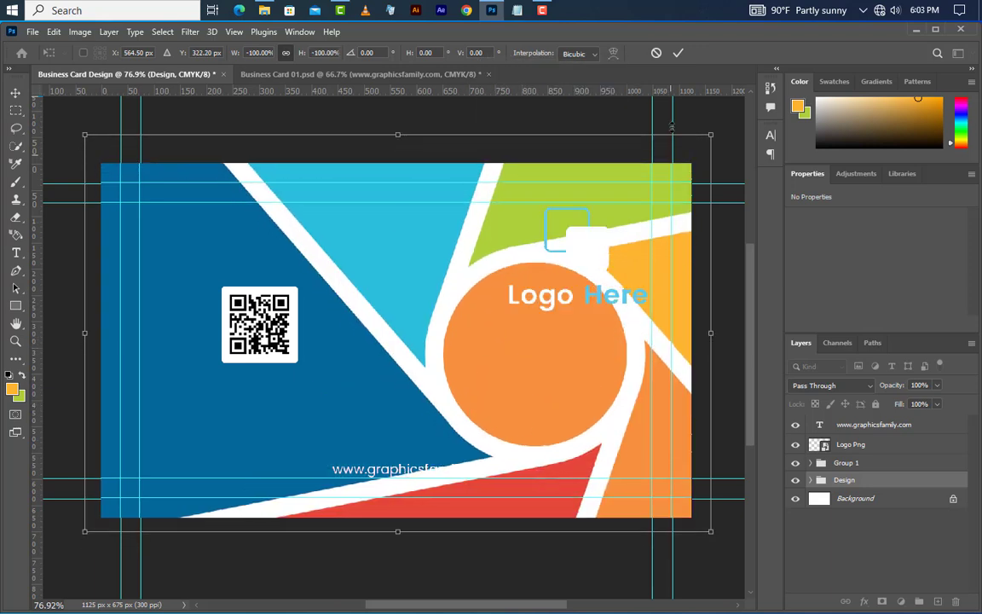
click(678, 53)
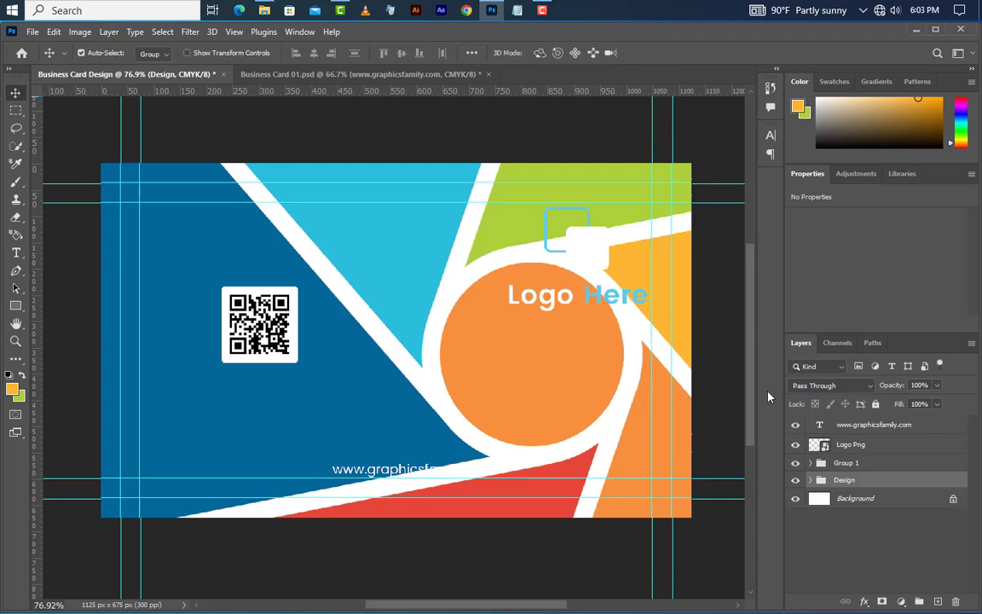
click(852, 445)
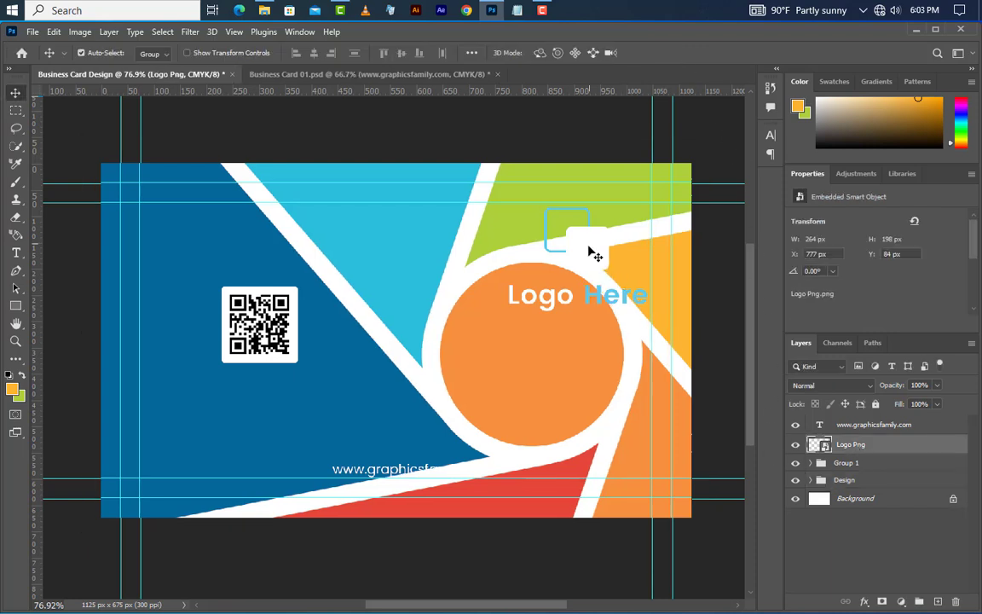
Step: Move the logo to the upper-left corner and scale it to 200 × 150 px (75.62%)
drag(594, 254, 225, 249)
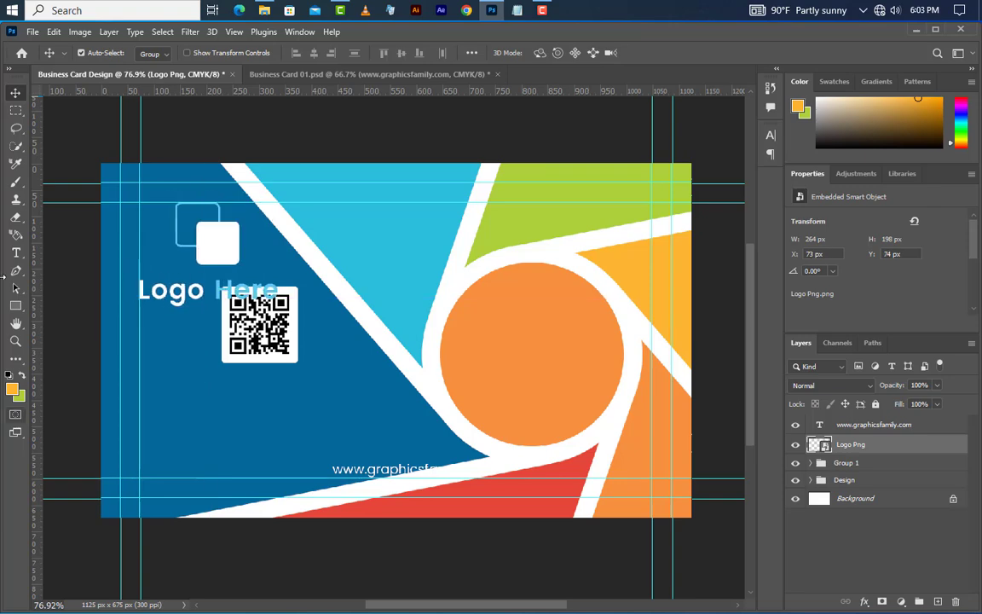
click(53, 31)
click(77, 333)
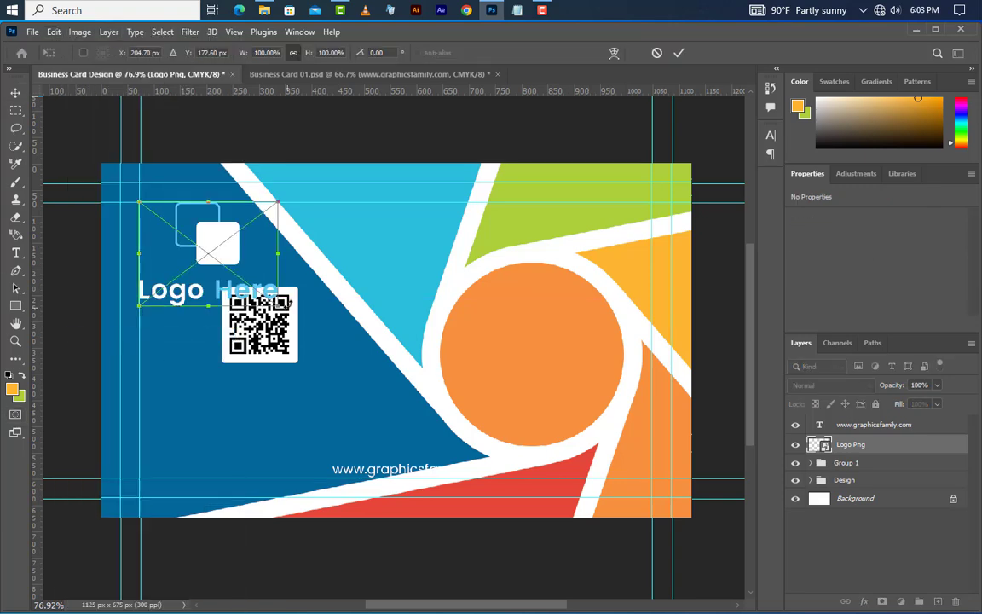
drag(278, 304, 244, 279)
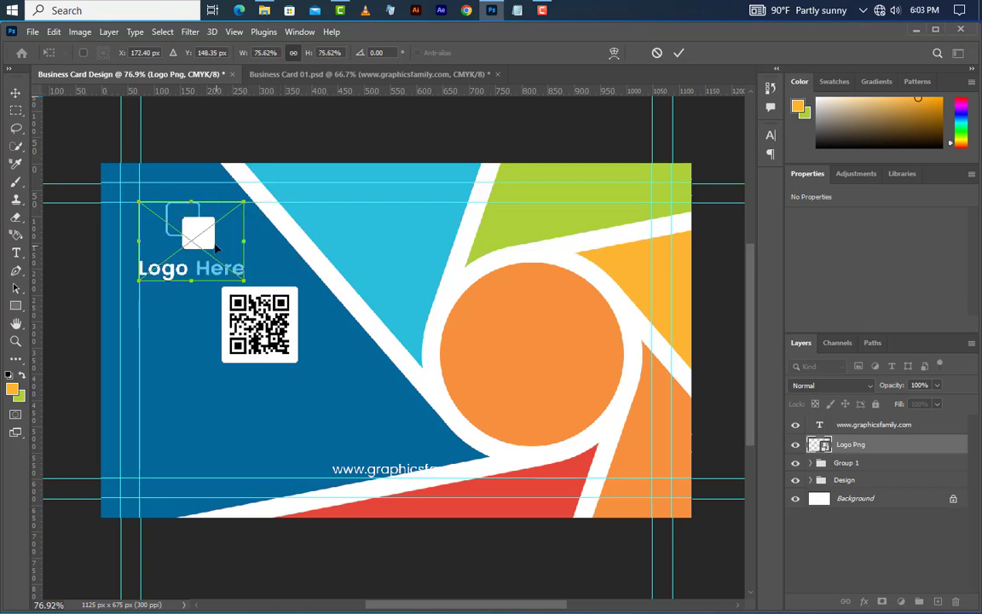
drag(213, 243, 219, 250)
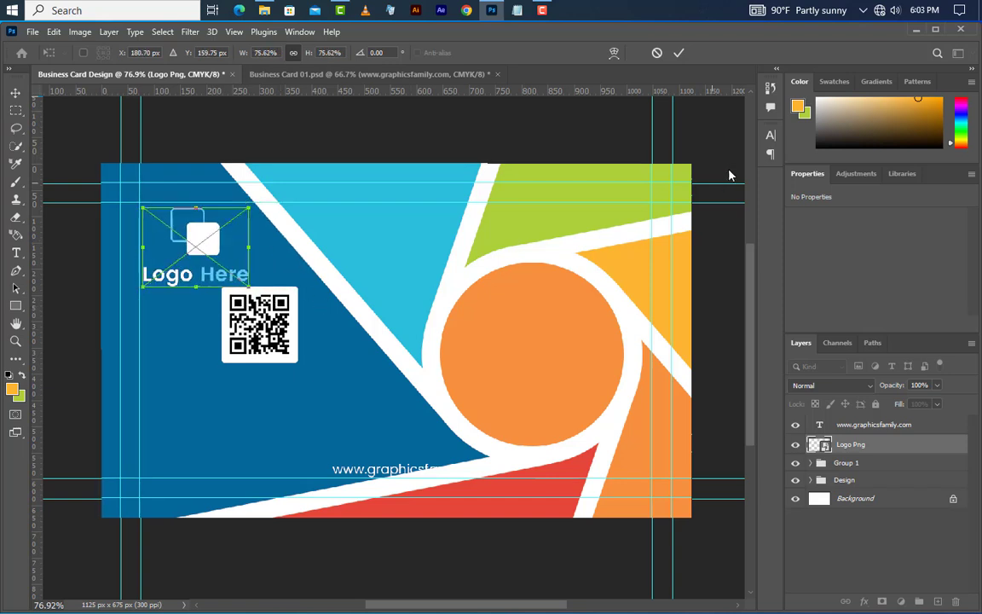
click(678, 54)
click(855, 480)
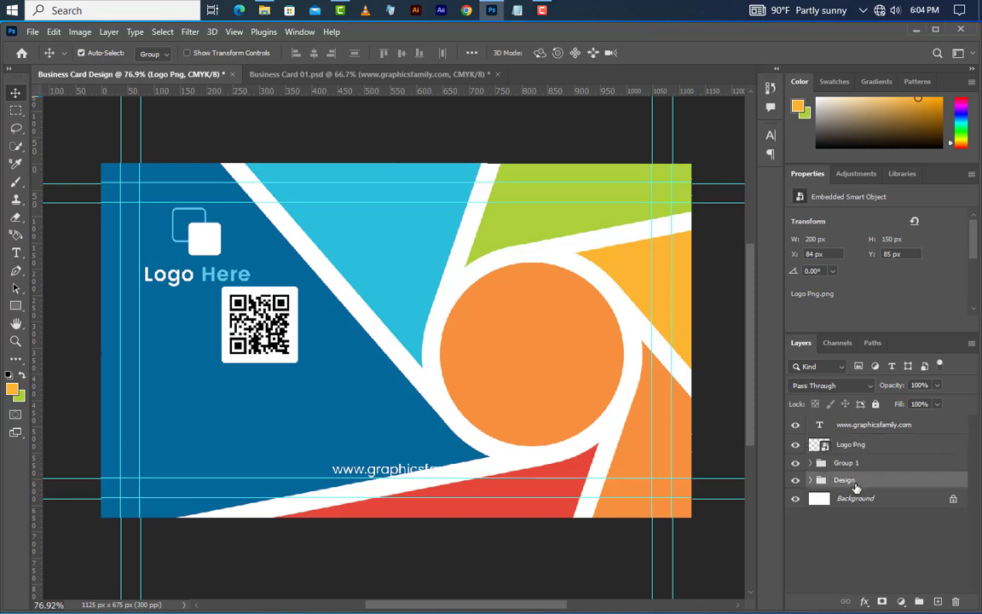
click(846, 463)
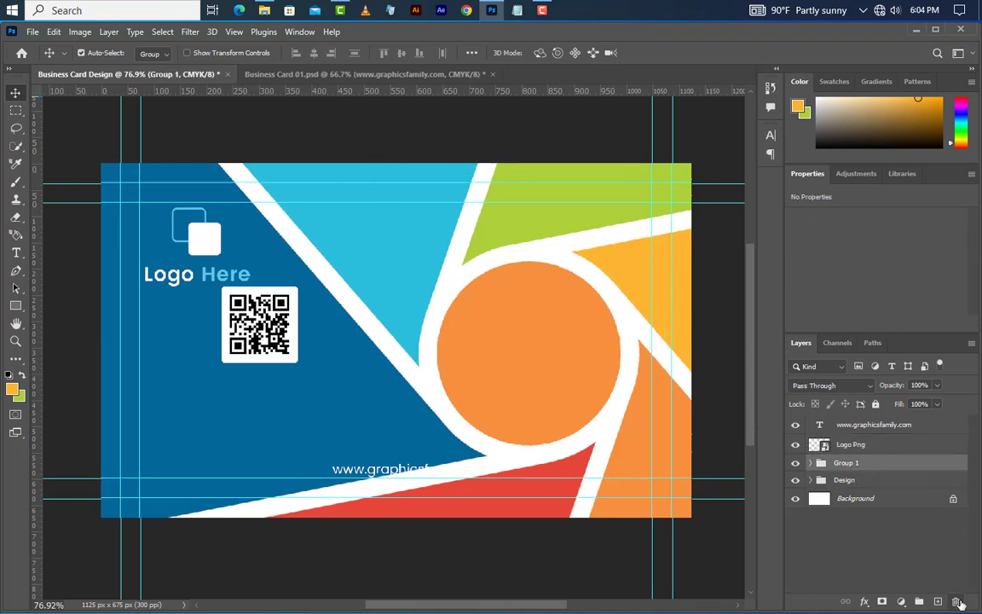
Step: Delete Group 1 with its QR code contents and the web address text layer
click(955, 601)
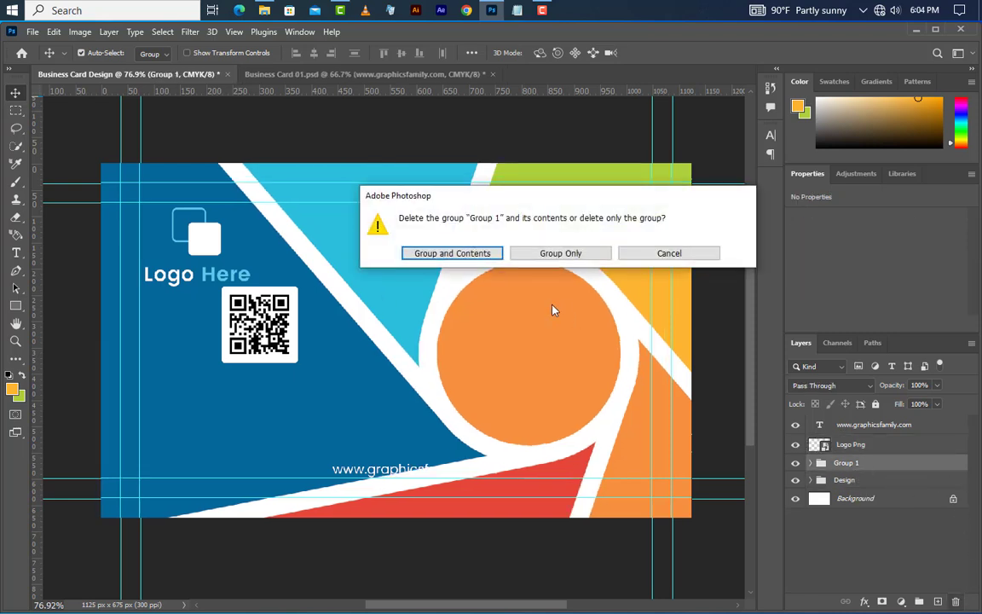
click(479, 253)
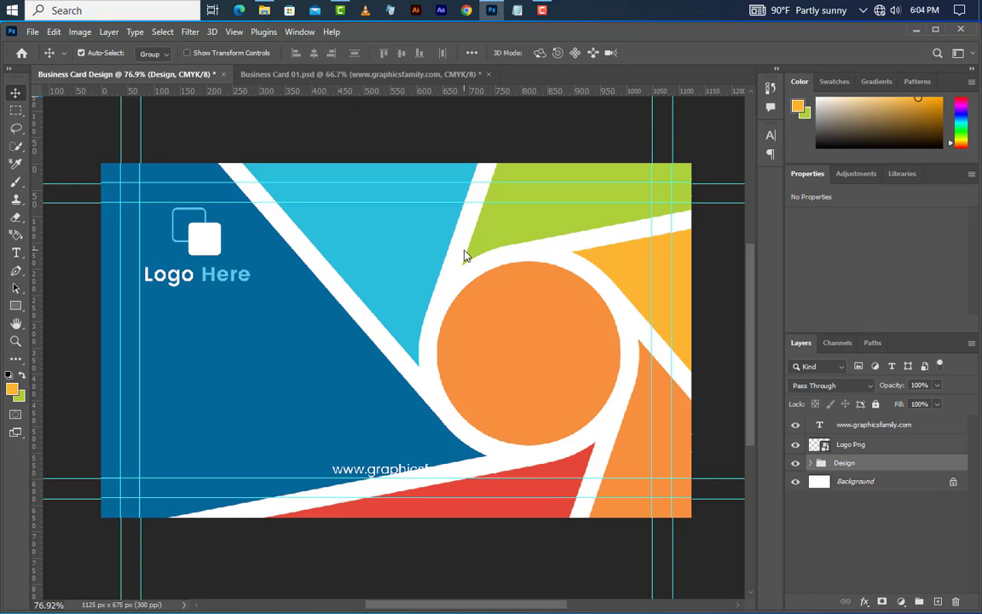
click(902, 428)
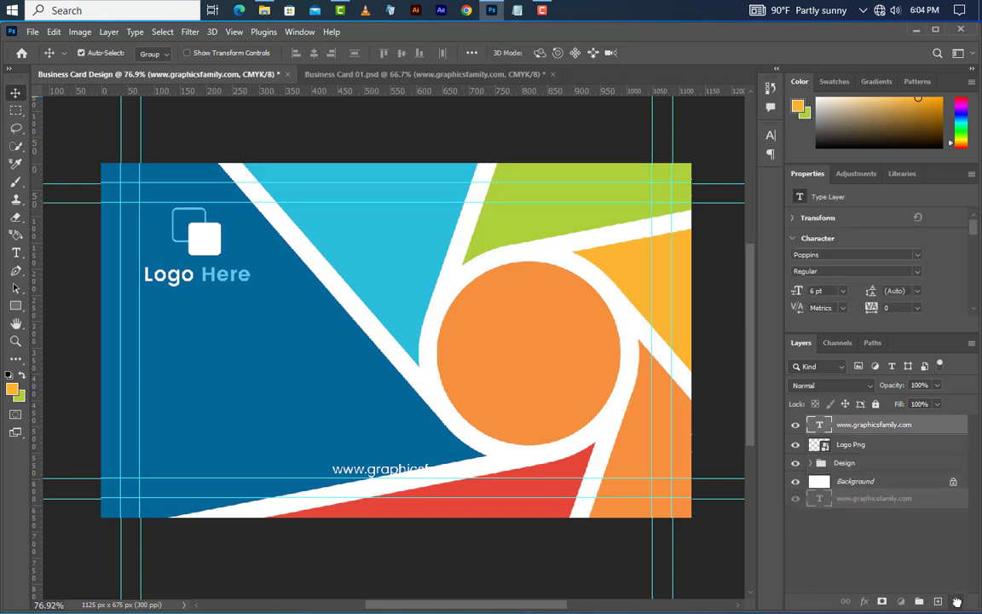
click(956, 602)
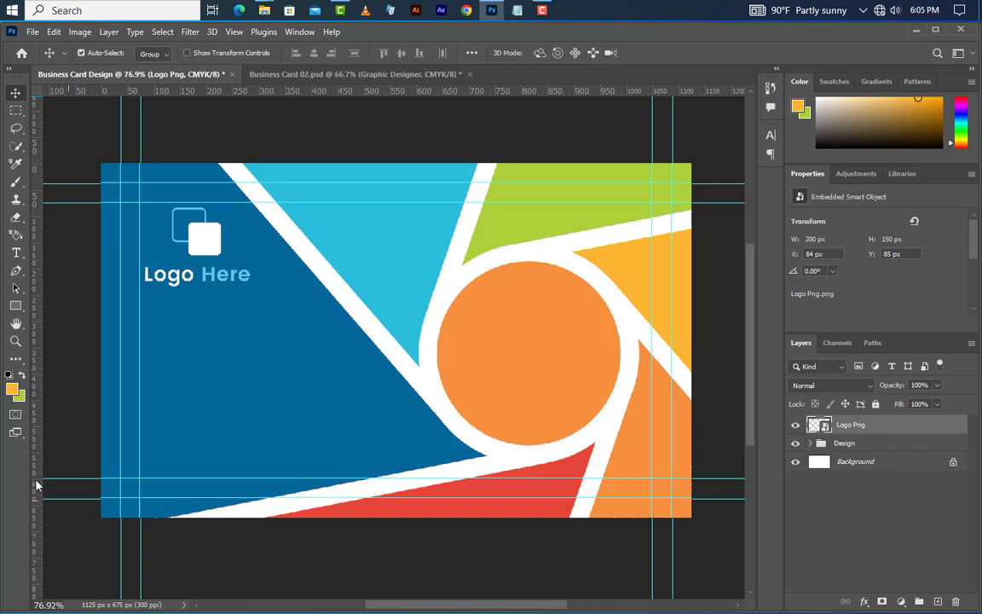
Step: Type the cardholder's name in the orange circle in Poppins SemiBold 13.3 pt
click(15, 252)
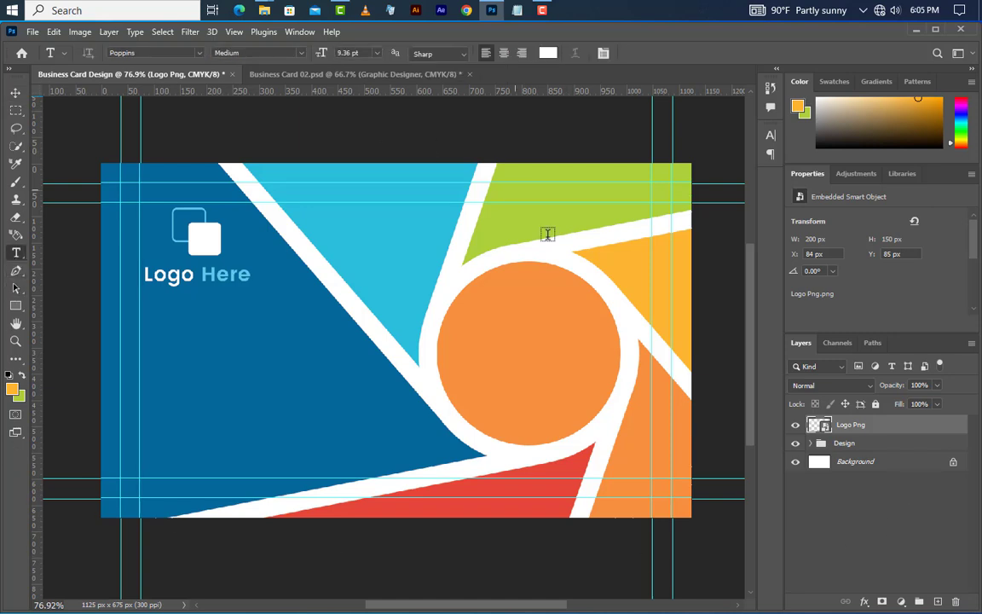
click(457, 341)
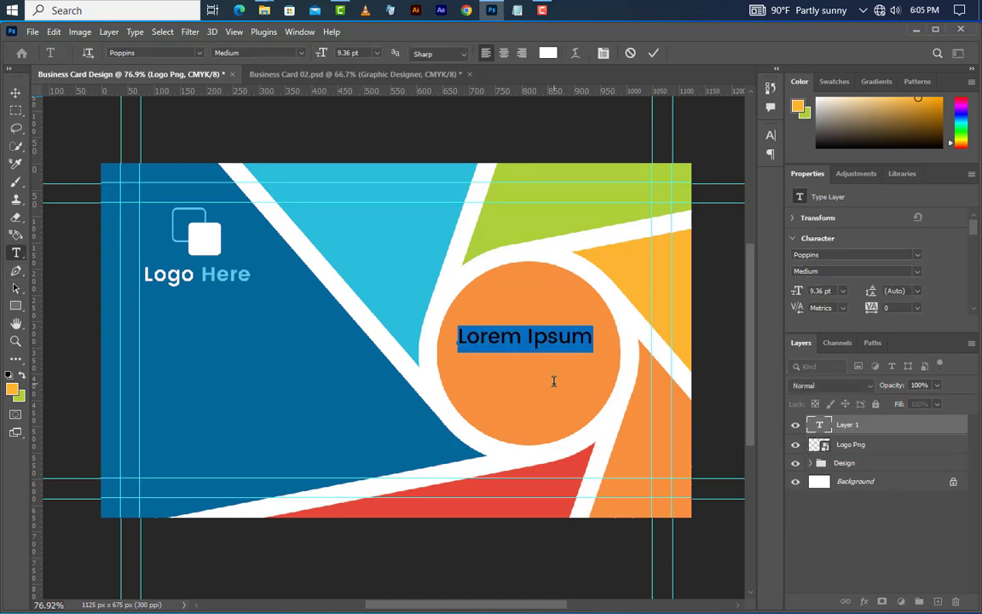
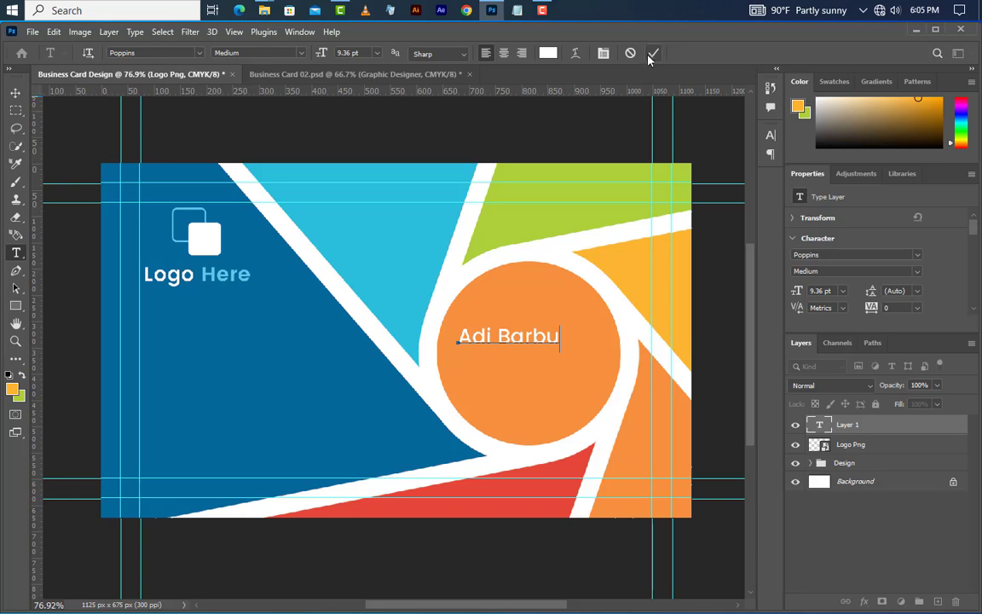
click(653, 53)
click(915, 271)
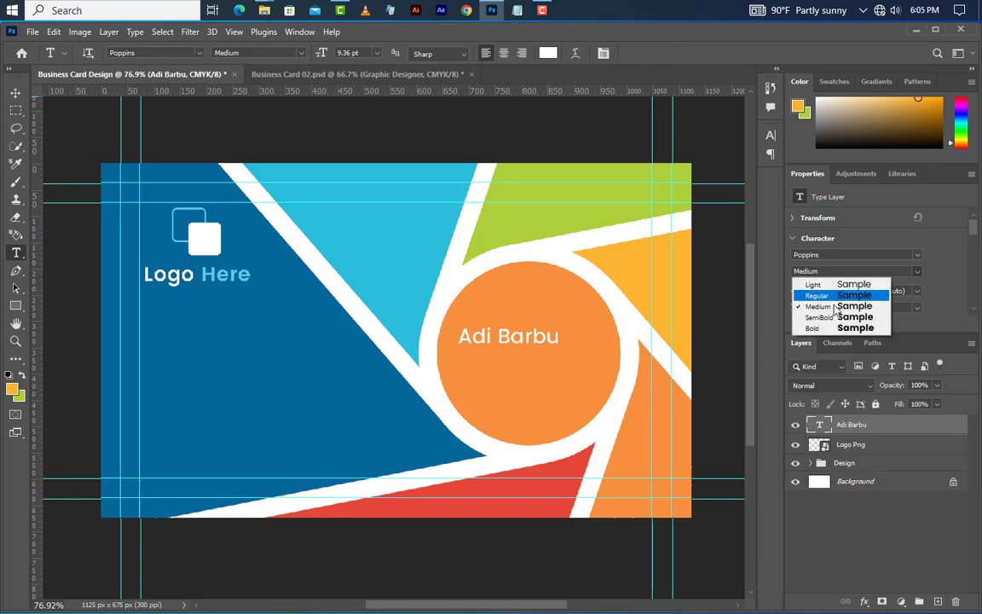
click(828, 316)
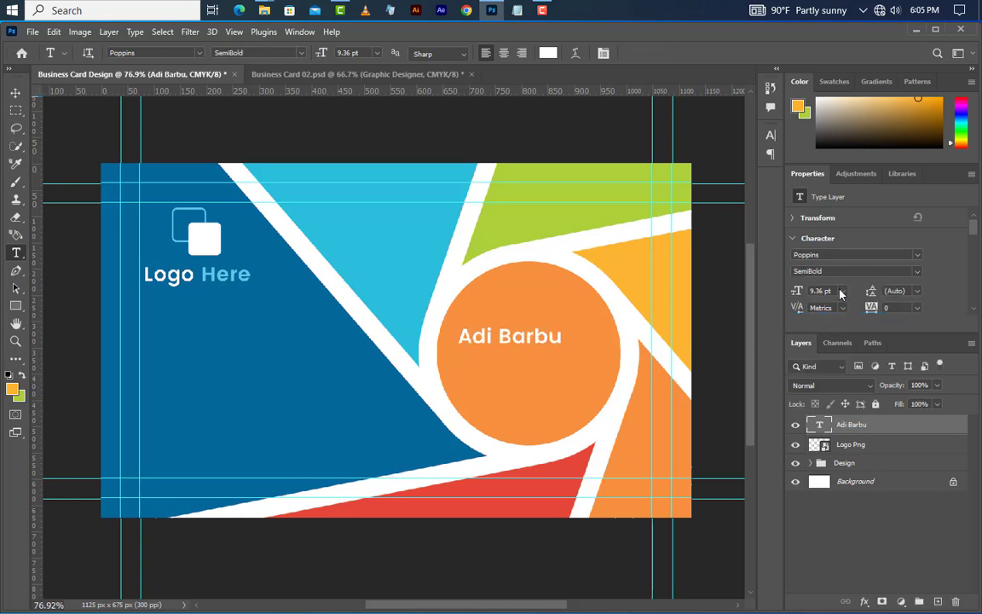
click(820, 290)
key(Return)
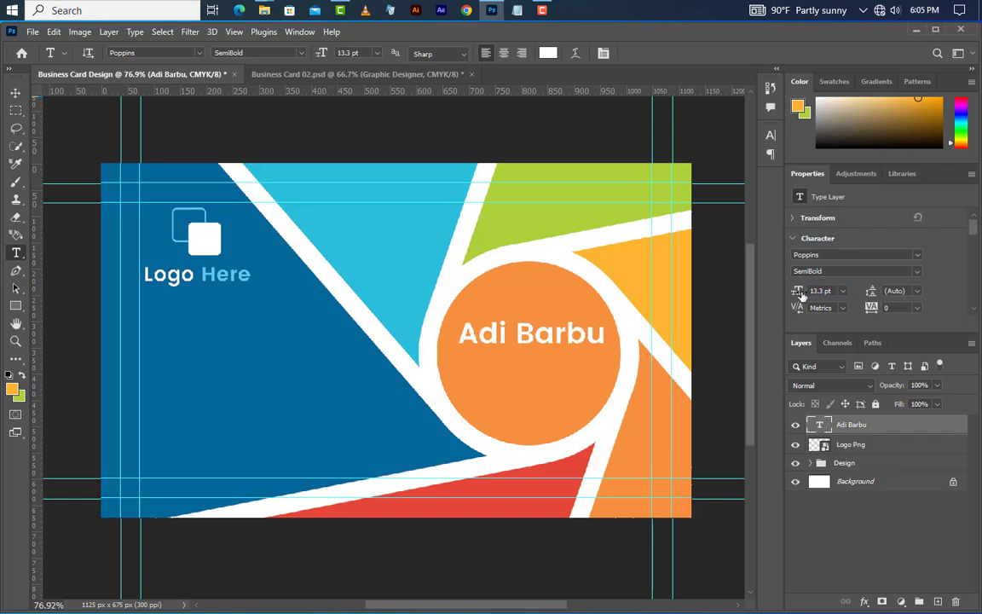
Step: Recolour the surname dark grey #262626
drag(524, 341, 606, 337)
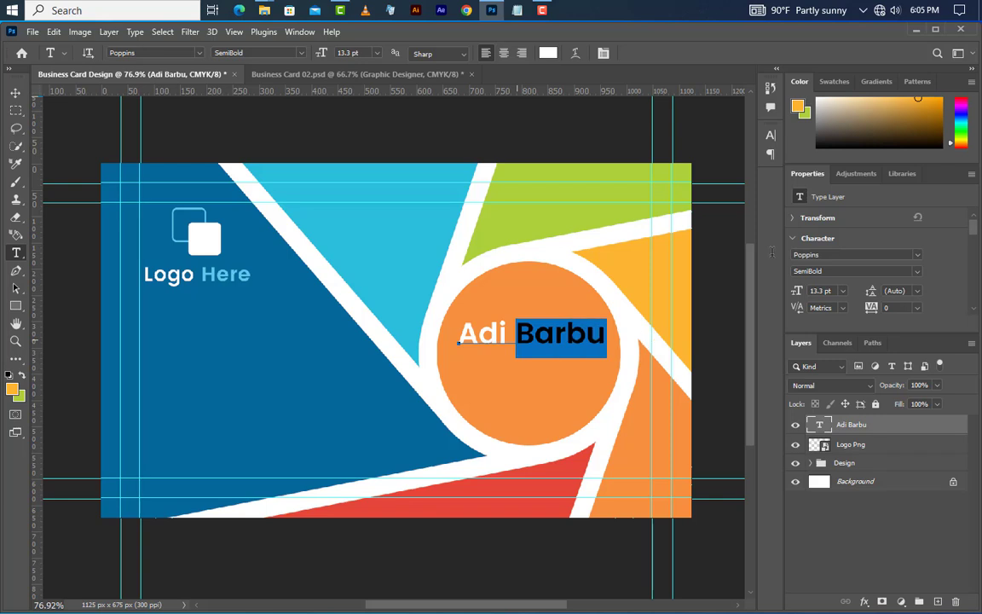
click(770, 134)
click(738, 214)
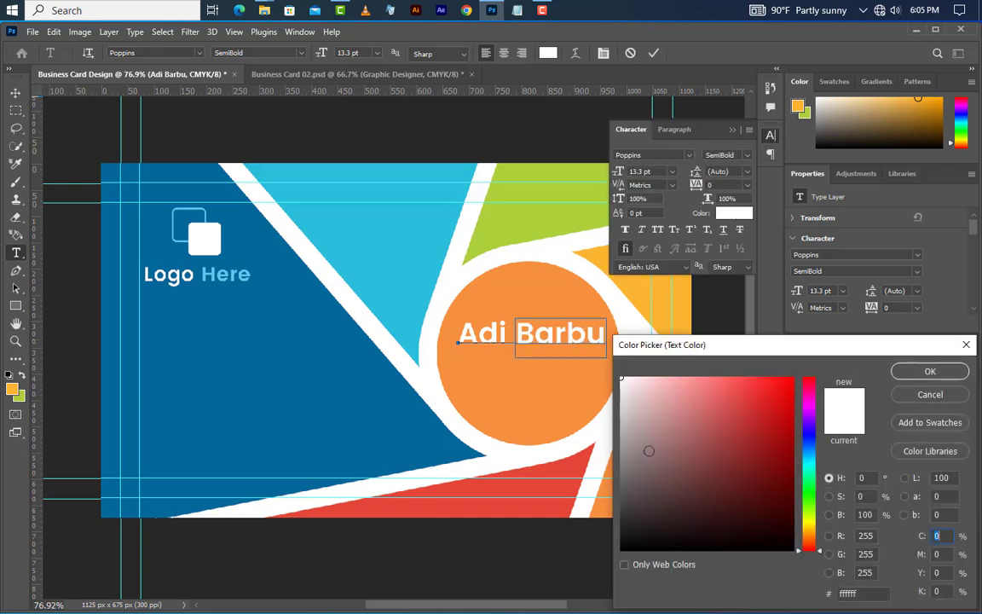
click(621, 524)
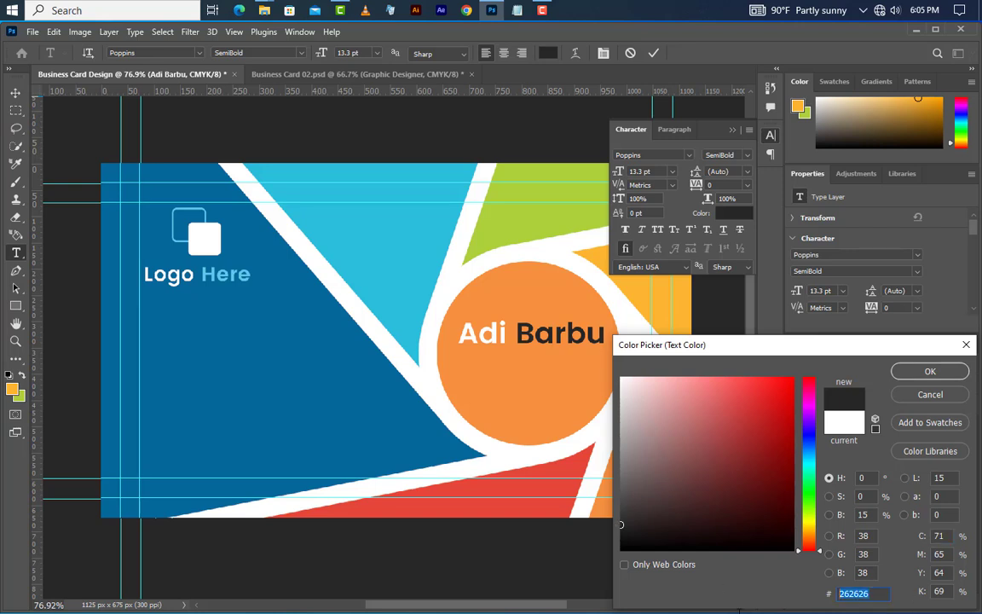
click(928, 371)
click(731, 130)
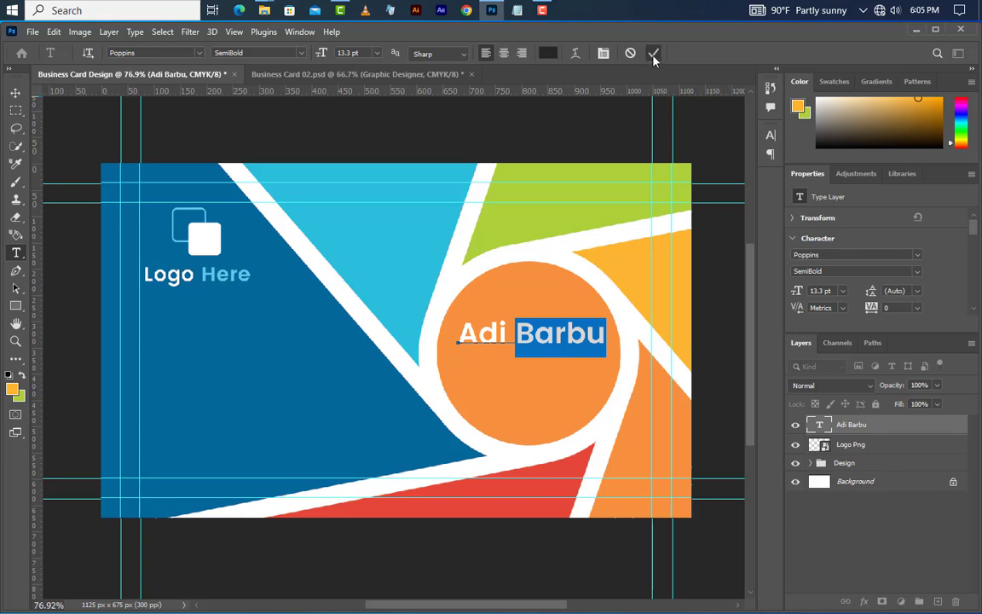
click(653, 53)
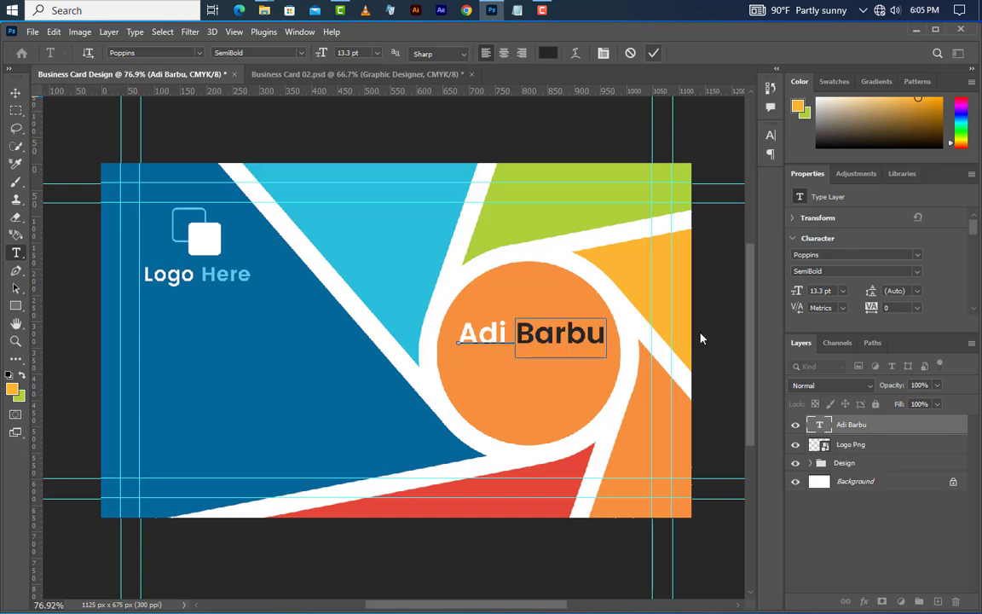
Step: Type the title 'Graphic Designer' on a new line below the name
click(466, 364)
text(Grap)
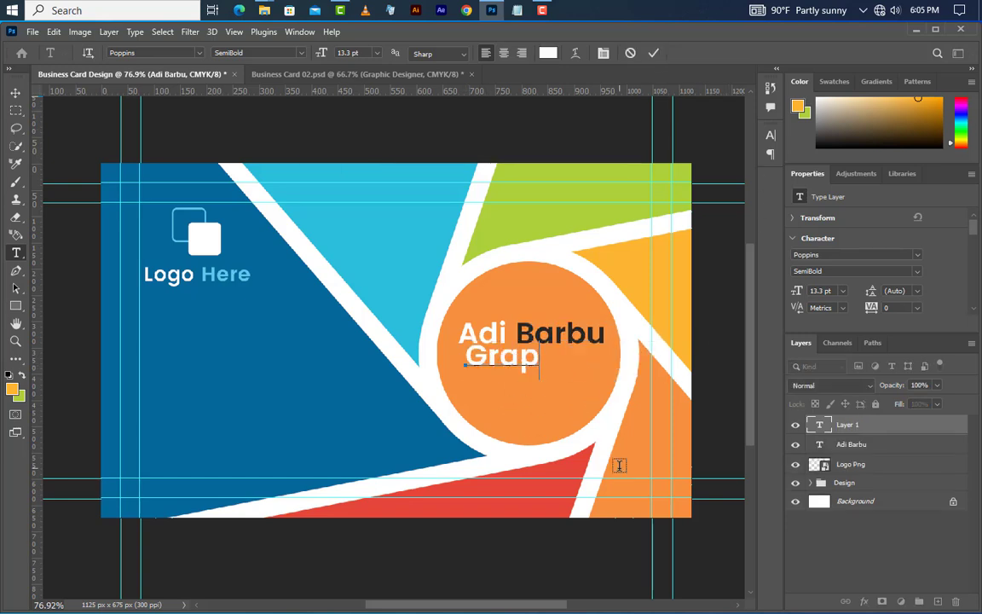
text(hic Des)
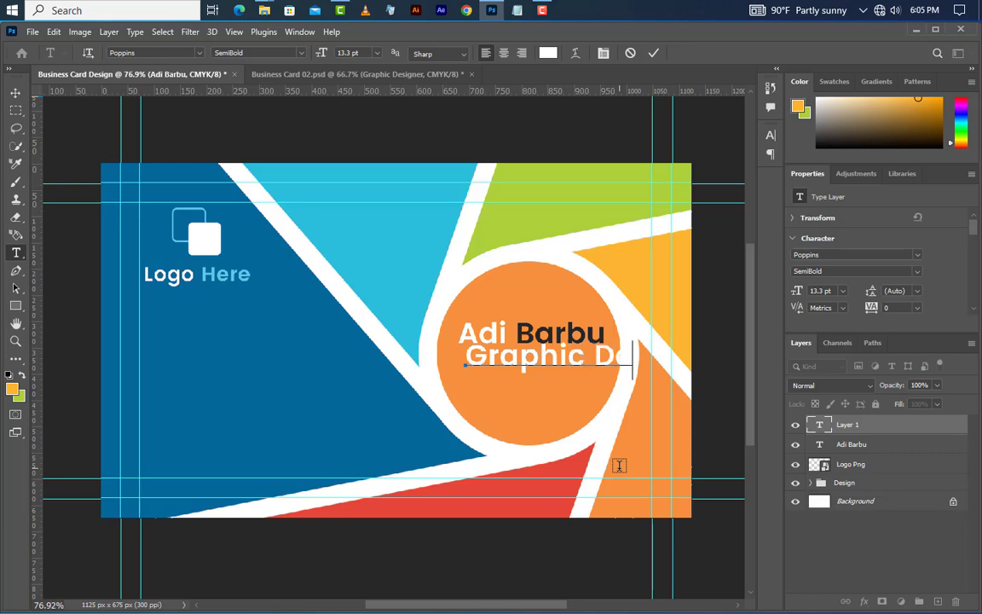
text(ign)
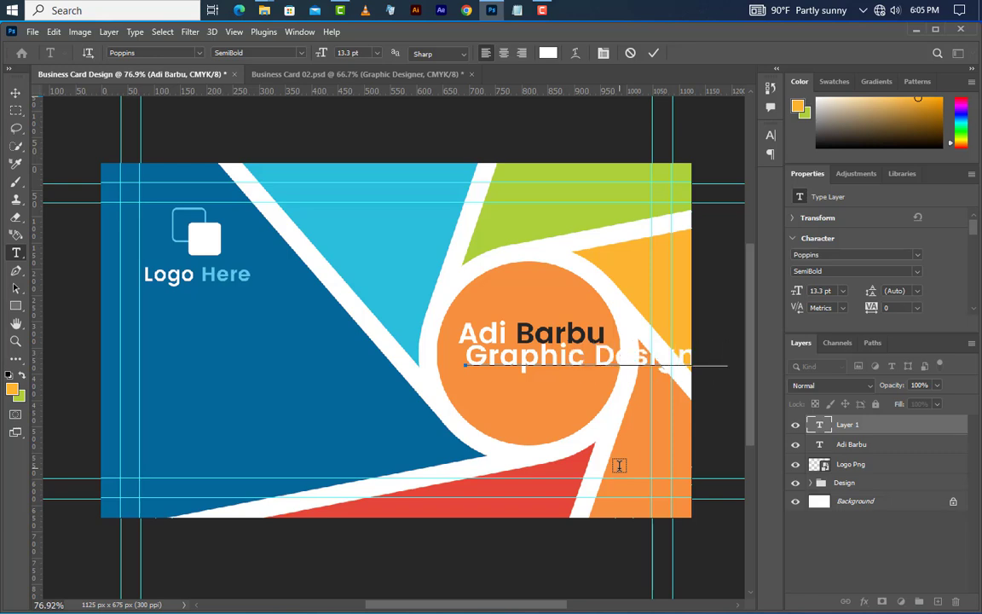
text(er)
click(653, 53)
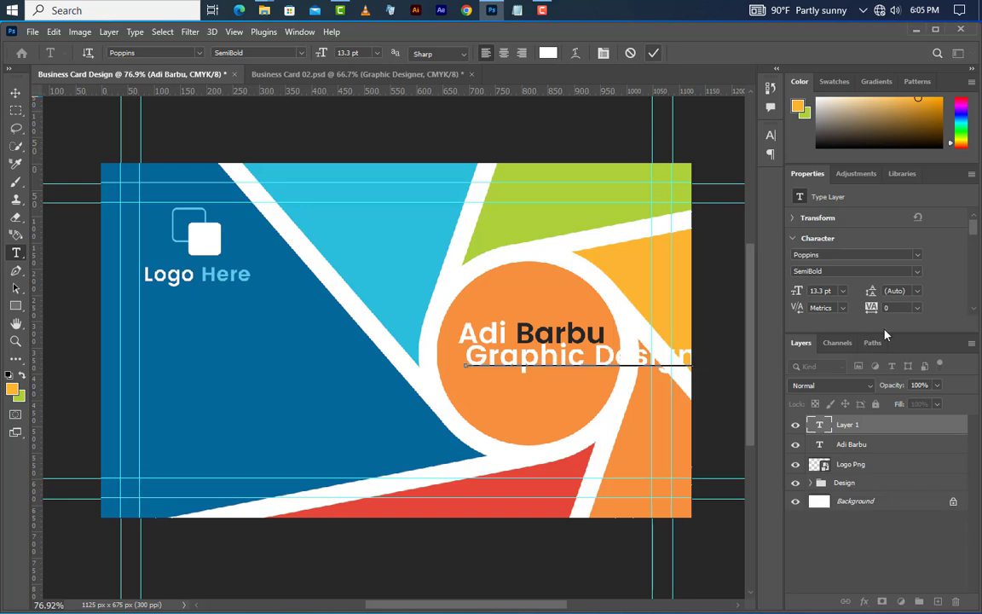
Step: Set the title to Medium weight at 6 pt and centre it beneath the name
click(913, 271)
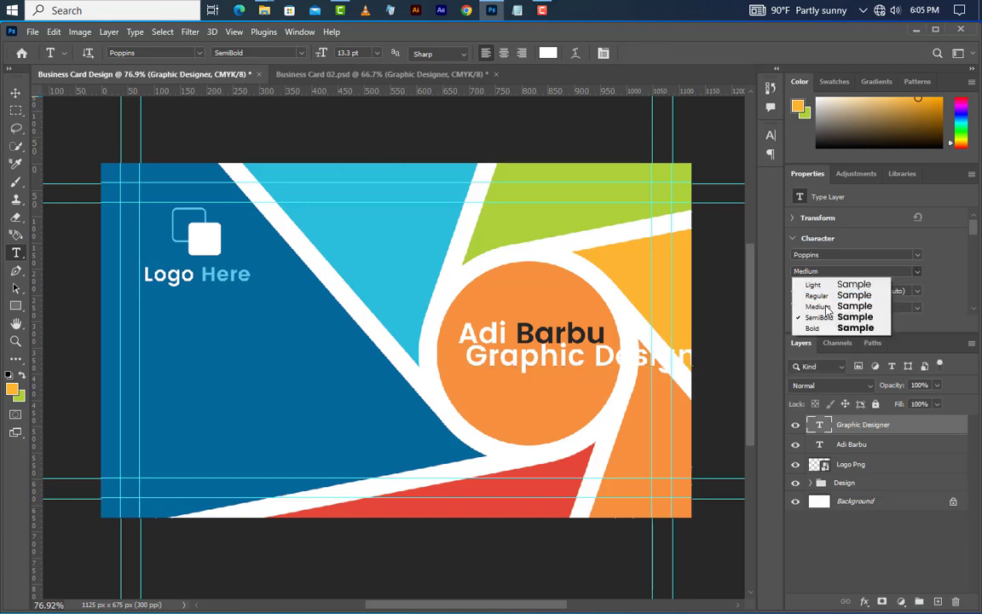
click(844, 307)
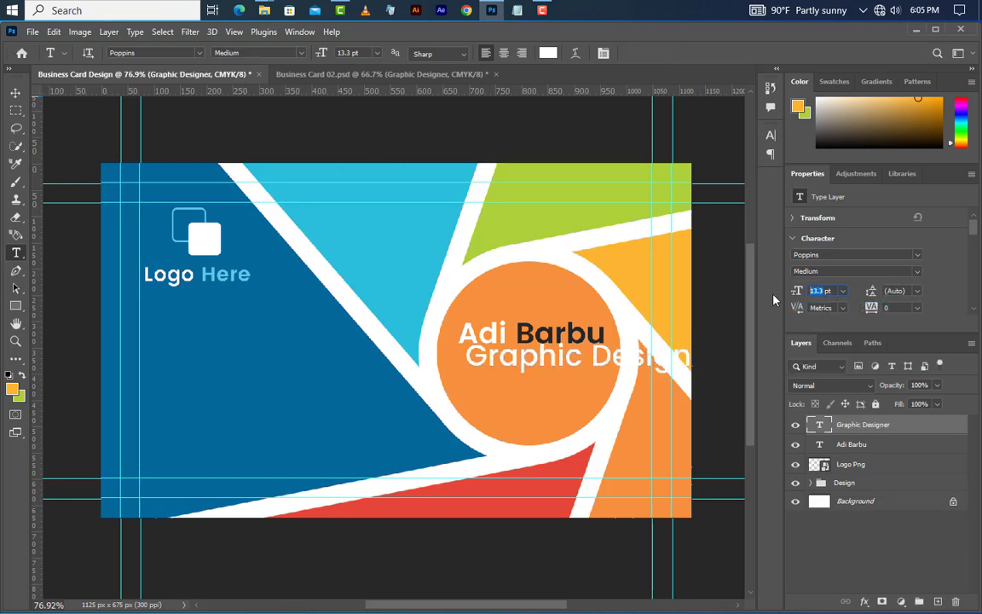
text(6)
key(Return)
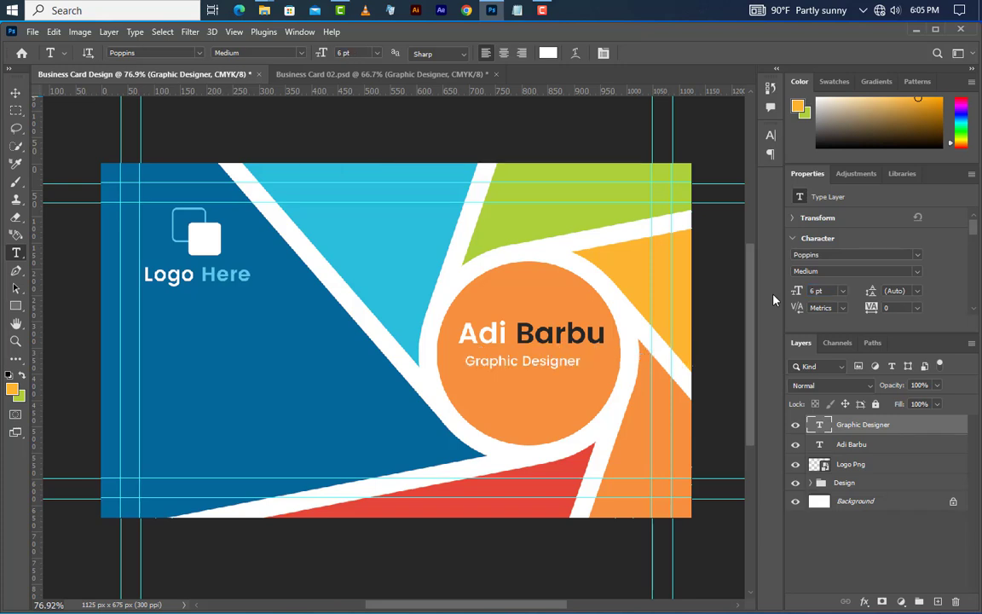
click(16, 92)
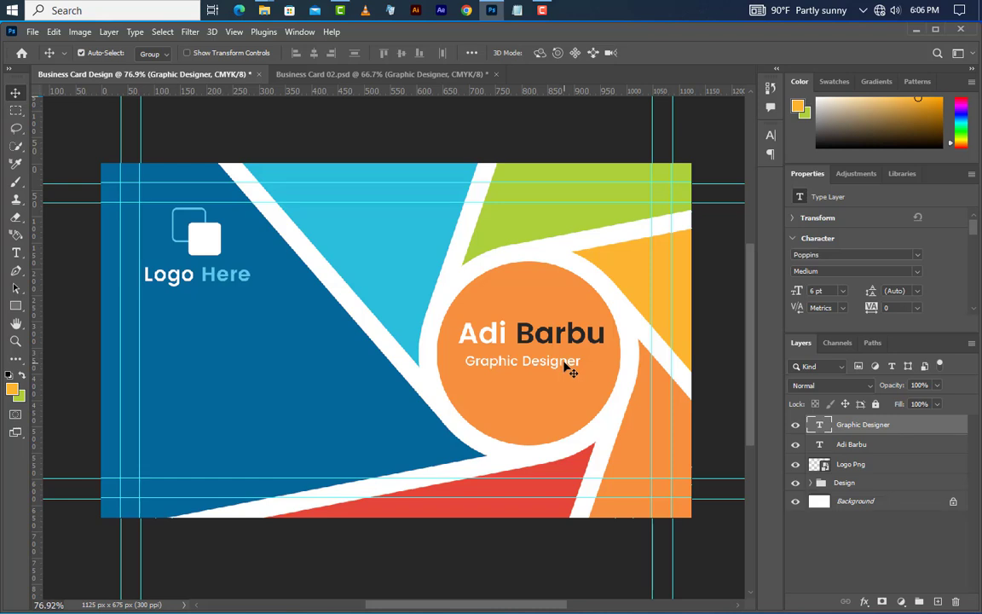
drag(567, 366, 575, 362)
Step: Draw a thin 129 × 3 px white line under Graphic Designer
scroll(576, 442, up, 5)
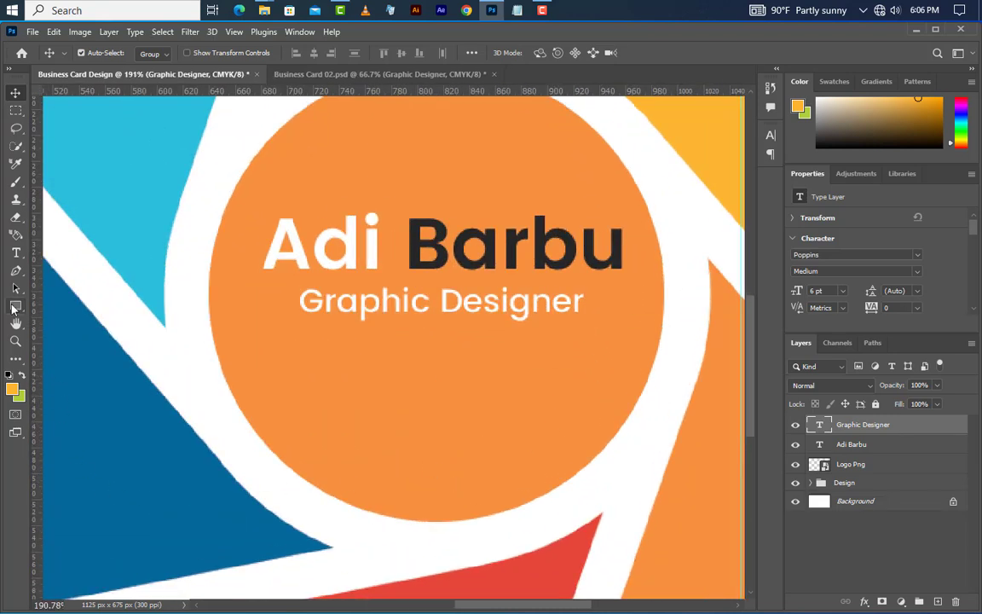
drag(15, 305, 84, 305)
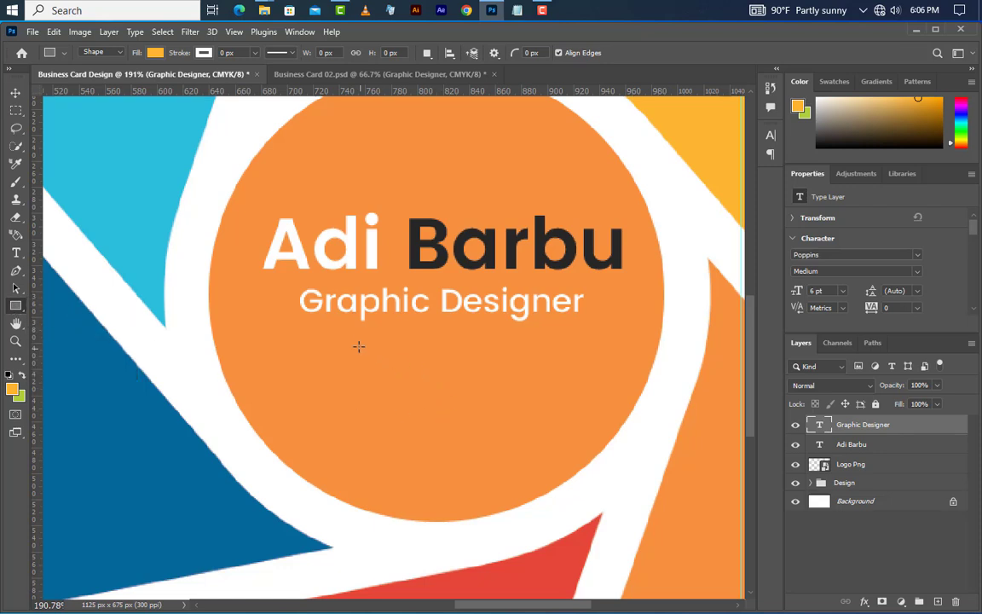
drag(345, 337, 513, 341)
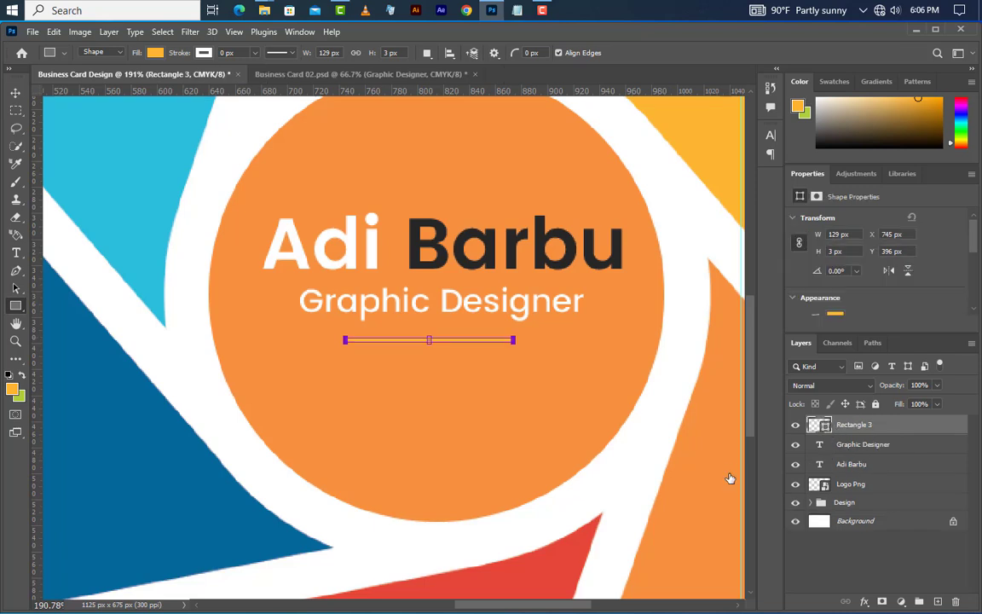
drag(690, 438, 610, 363)
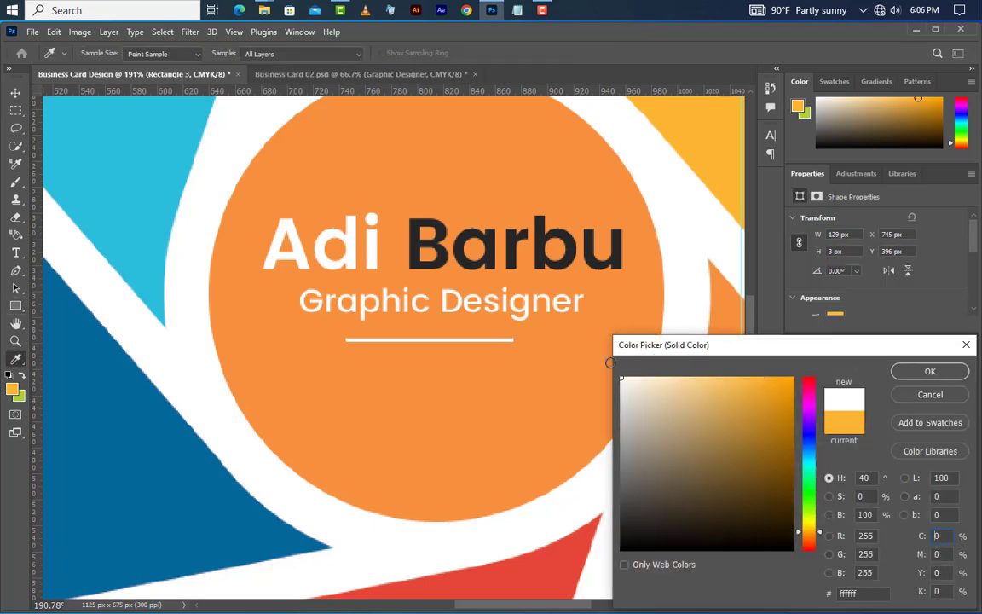
click(929, 375)
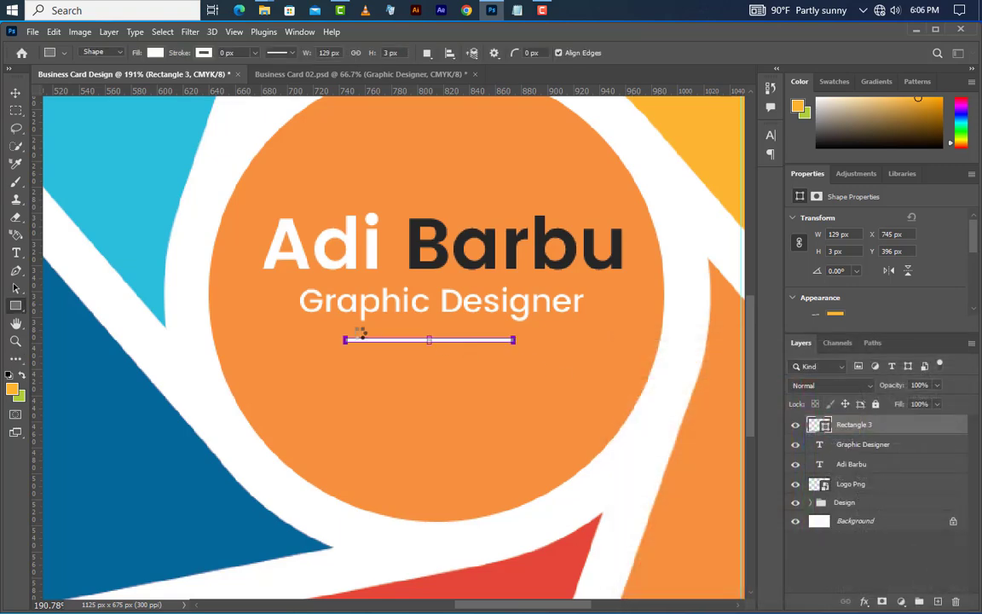
click(15, 92)
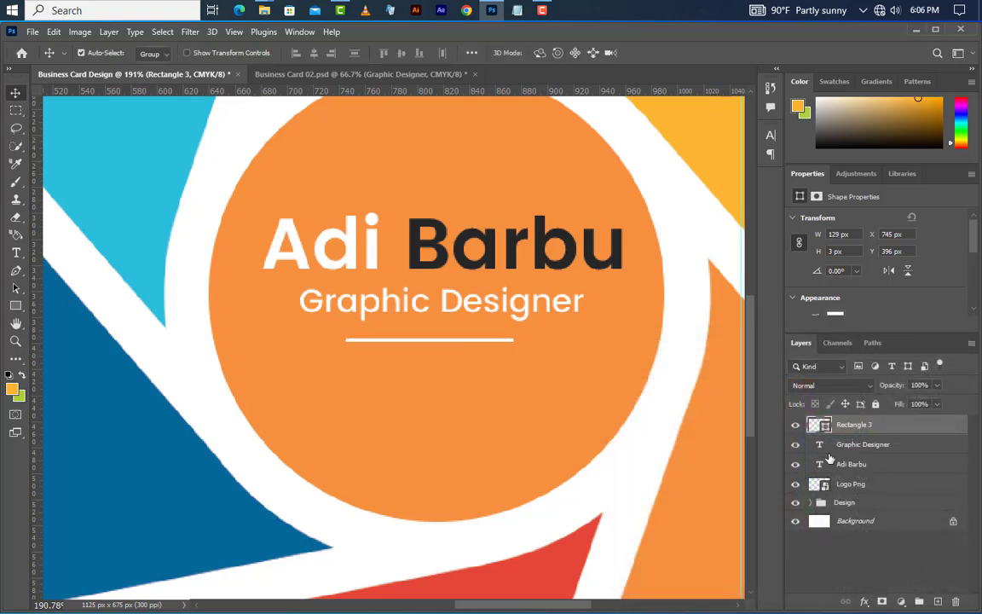
ctrl+click(820, 464)
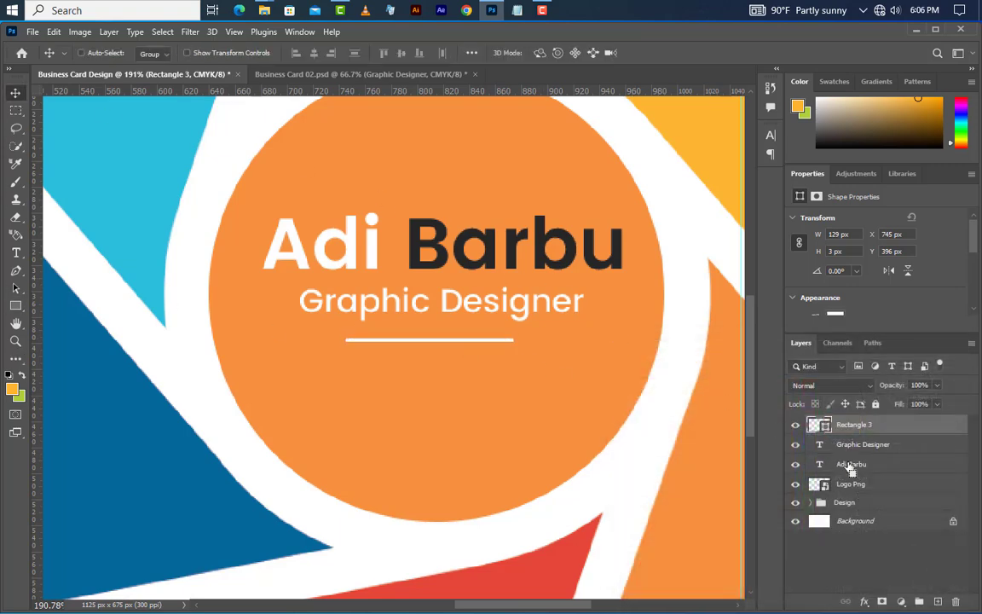
shift+click(902, 447)
click(313, 54)
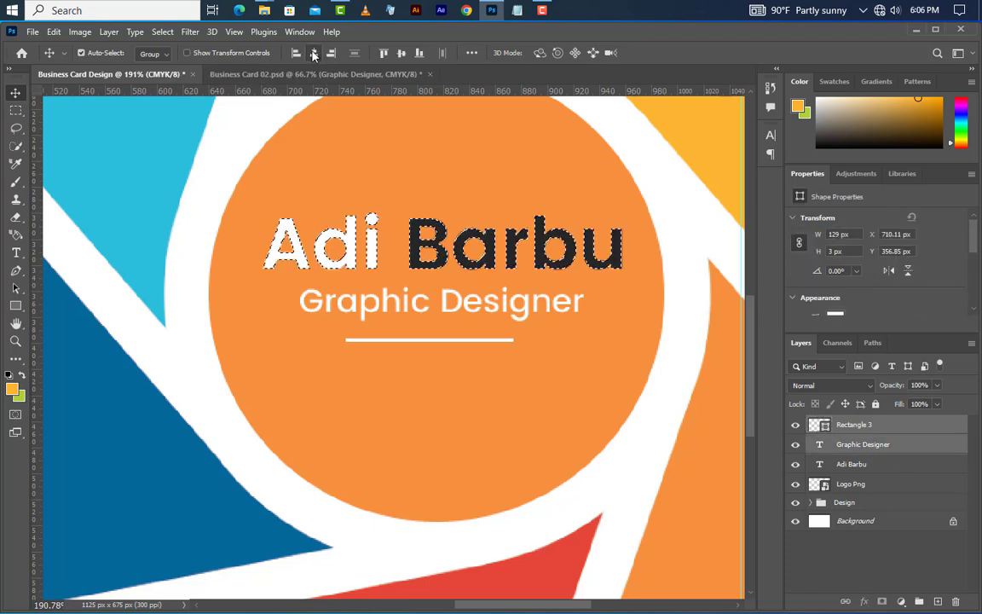
click(313, 53)
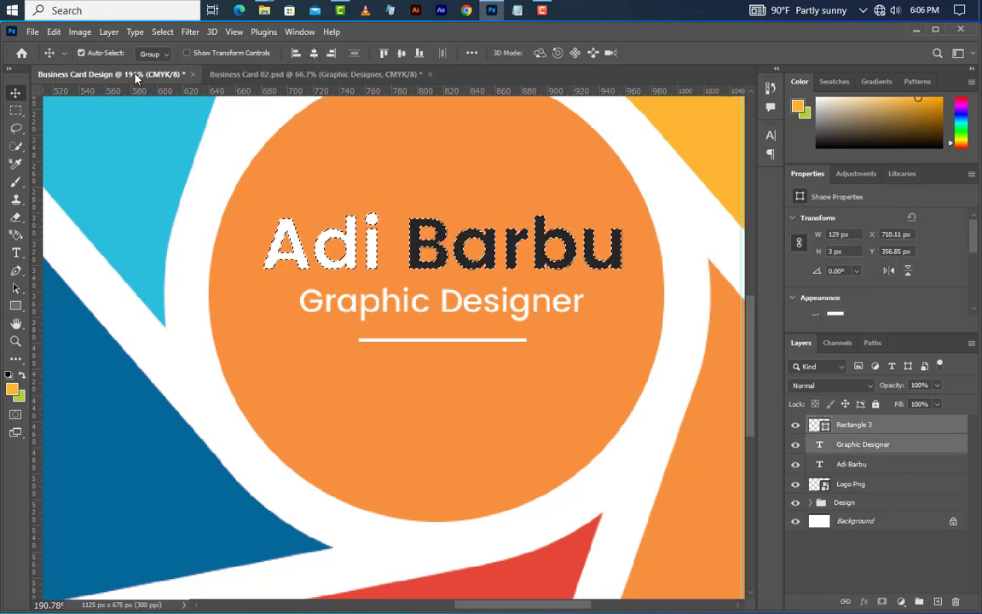
click(159, 34)
click(171, 59)
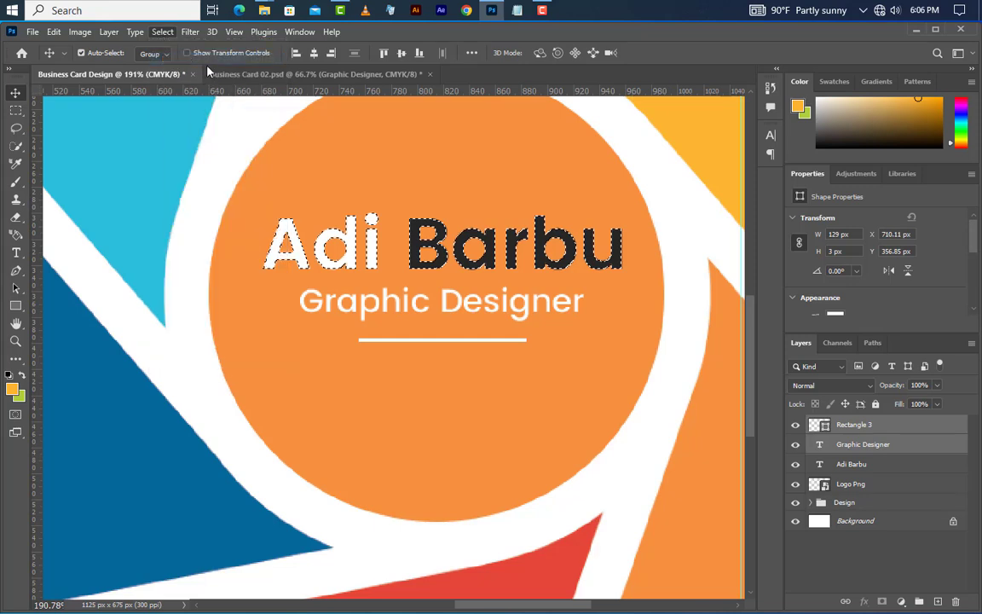
click(903, 430)
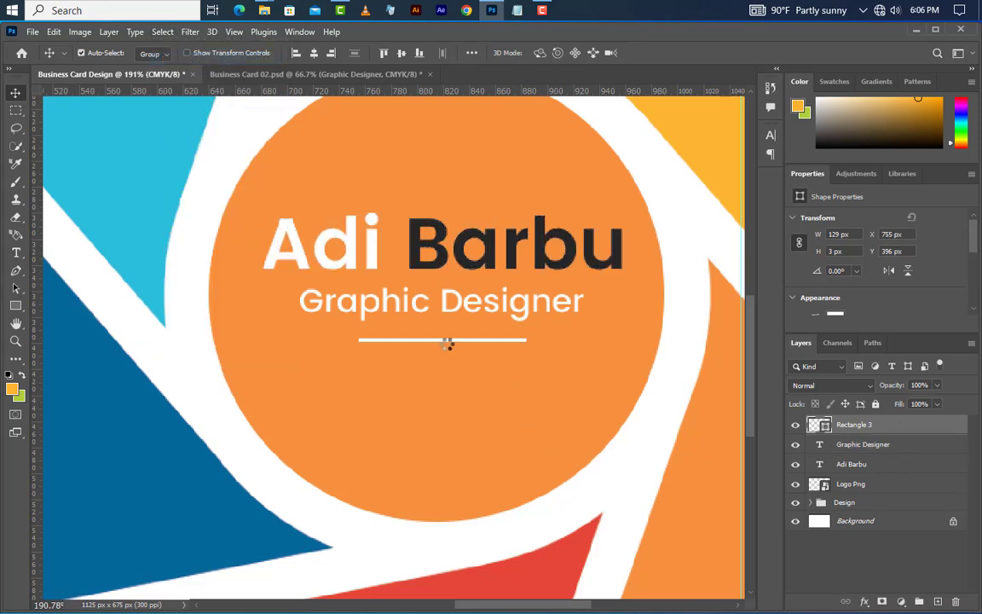
drag(438, 342, 635, 345)
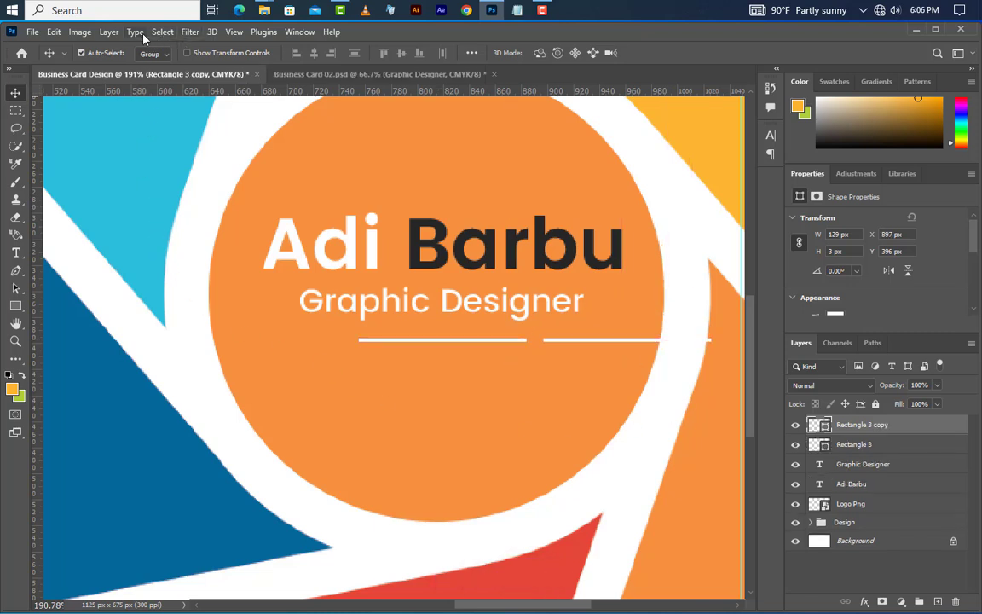
Step: Shrink the copied line to 60 px wide and recolour it dark #262626 like Barbu
click(53, 32)
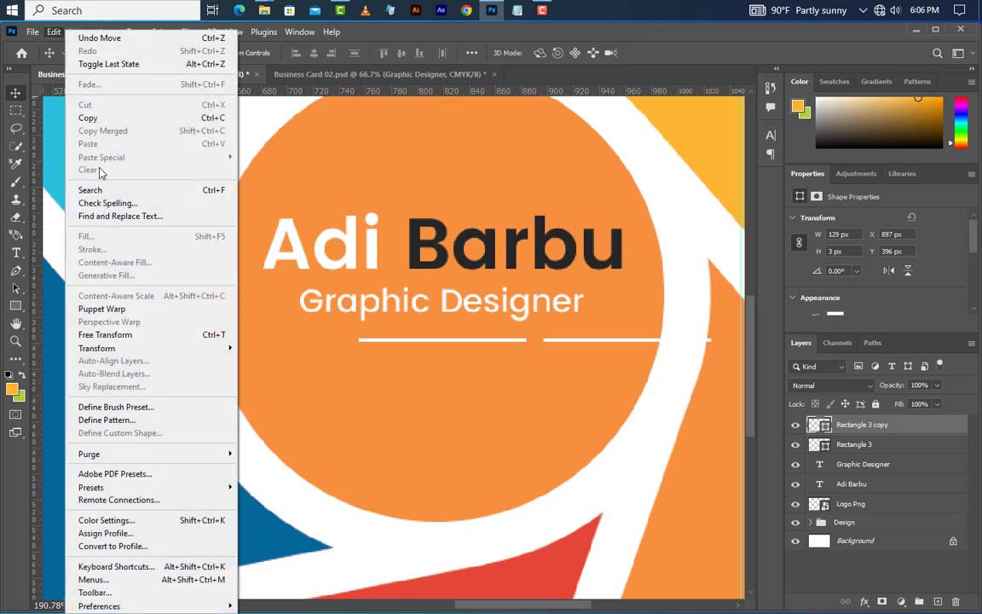
click(107, 334)
drag(714, 340, 622, 338)
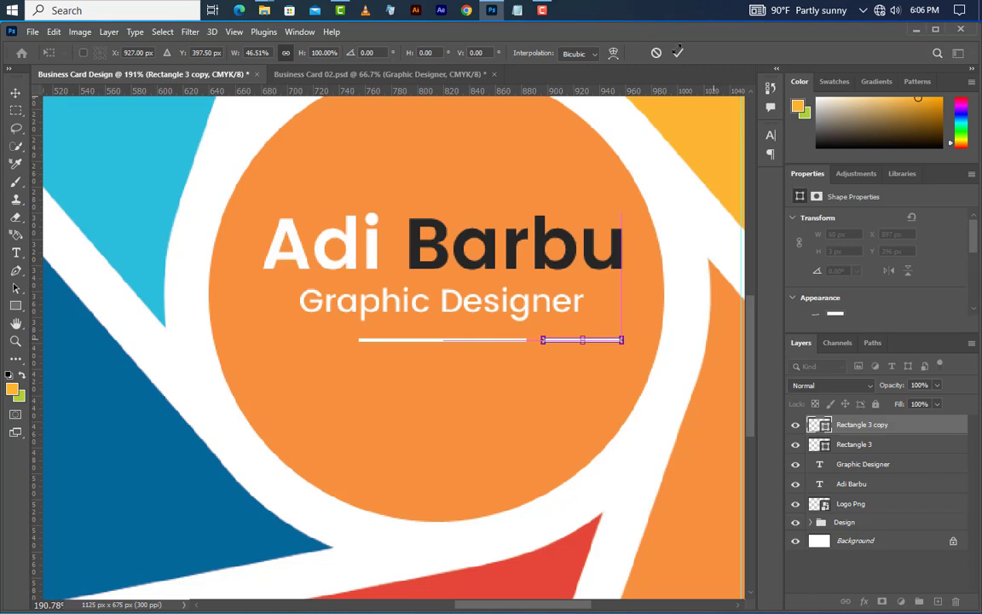
key(Return)
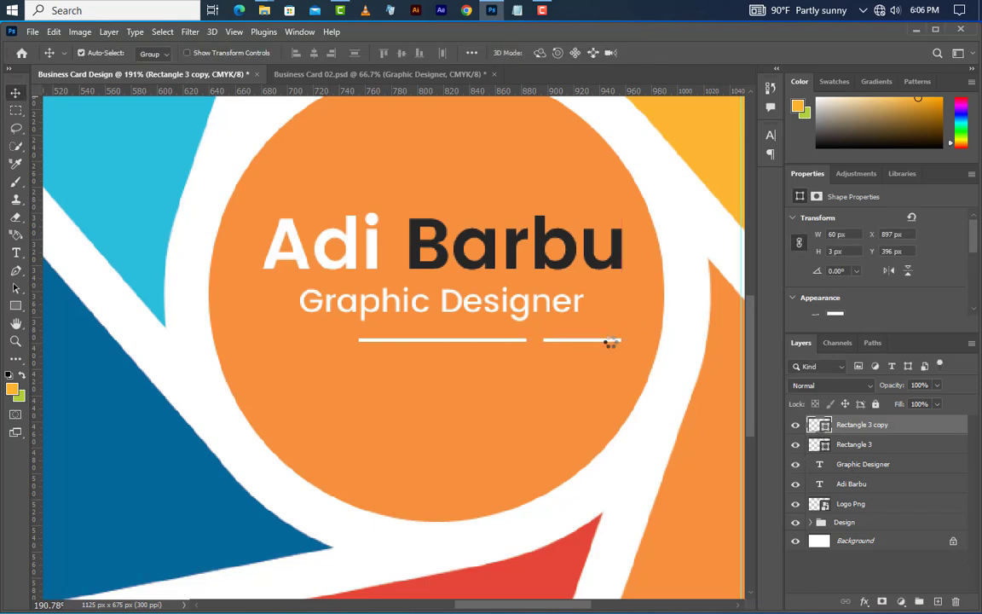
double_click(819, 425)
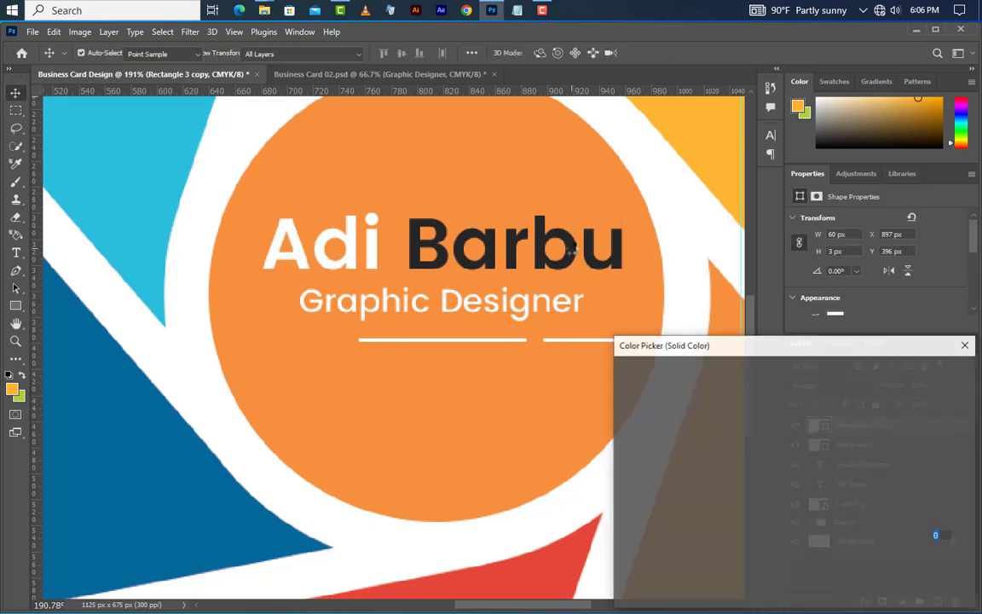
click(516, 227)
click(899, 373)
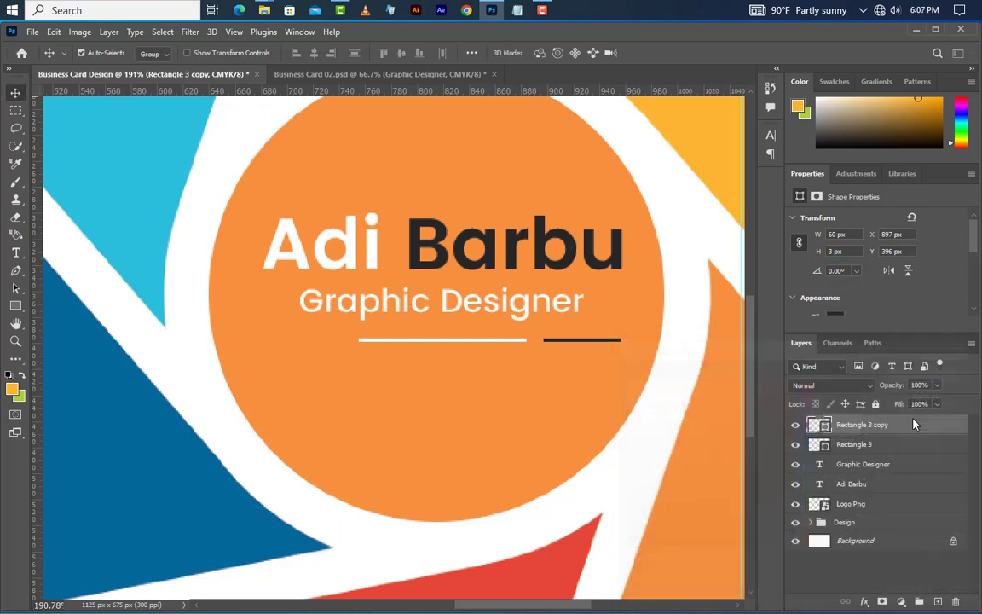
Step: Duplicate the dark line to the left and select both lines, the white line and the text layers
drag(567, 344, 285, 337)
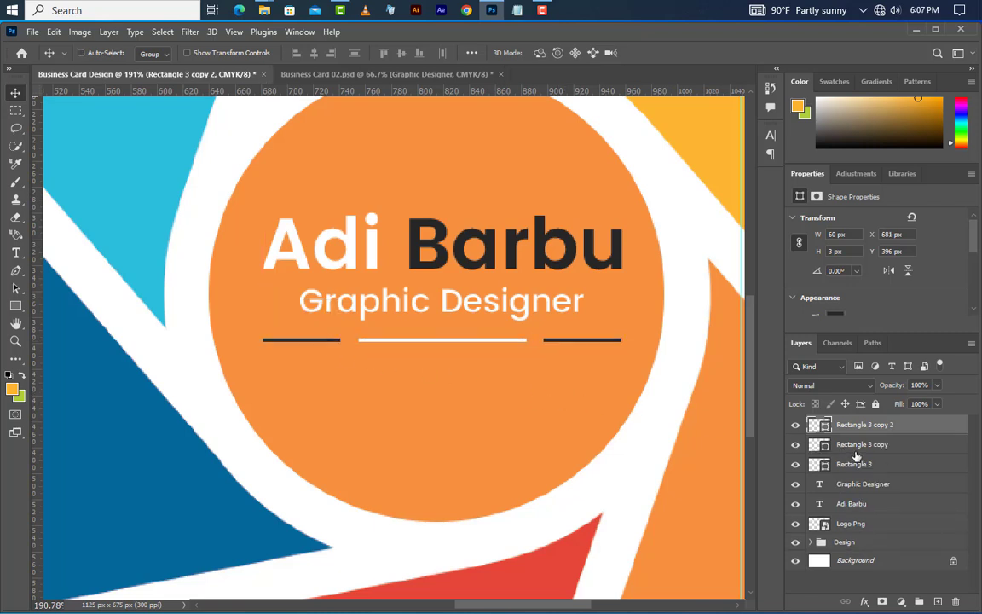
ctrl+click(858, 461)
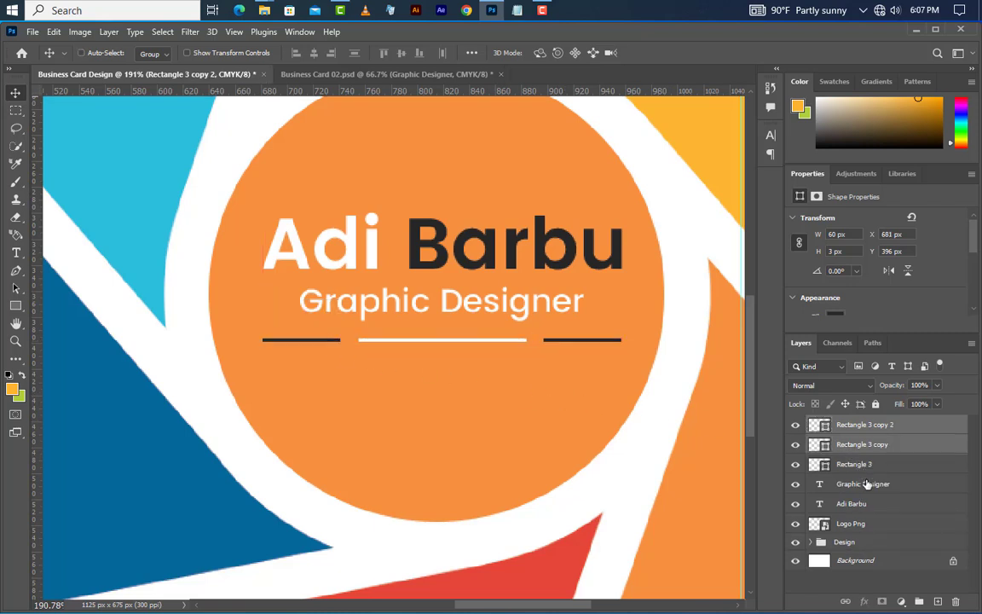
shift+click(861, 503)
Step: Group the name, title and lines as Group 1 and centre it on the orange Ellipse 1 circle
click(919, 602)
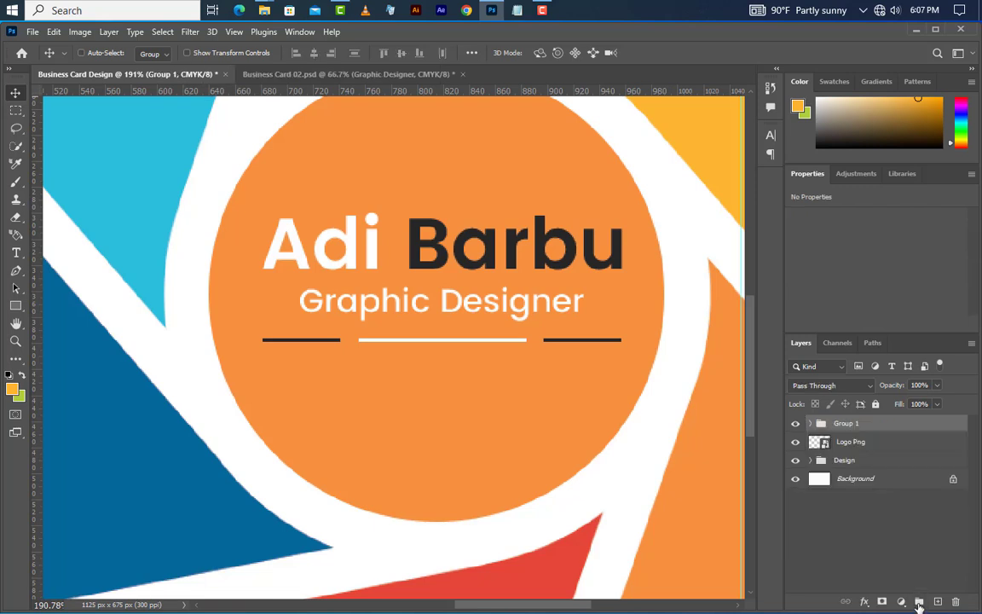
click(810, 461)
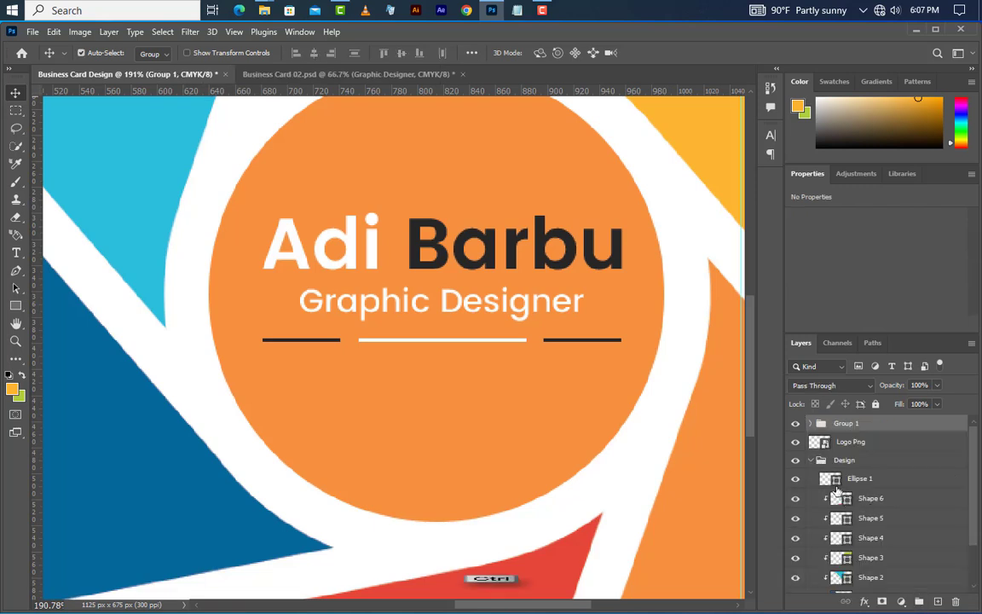
ctrl+click(836, 480)
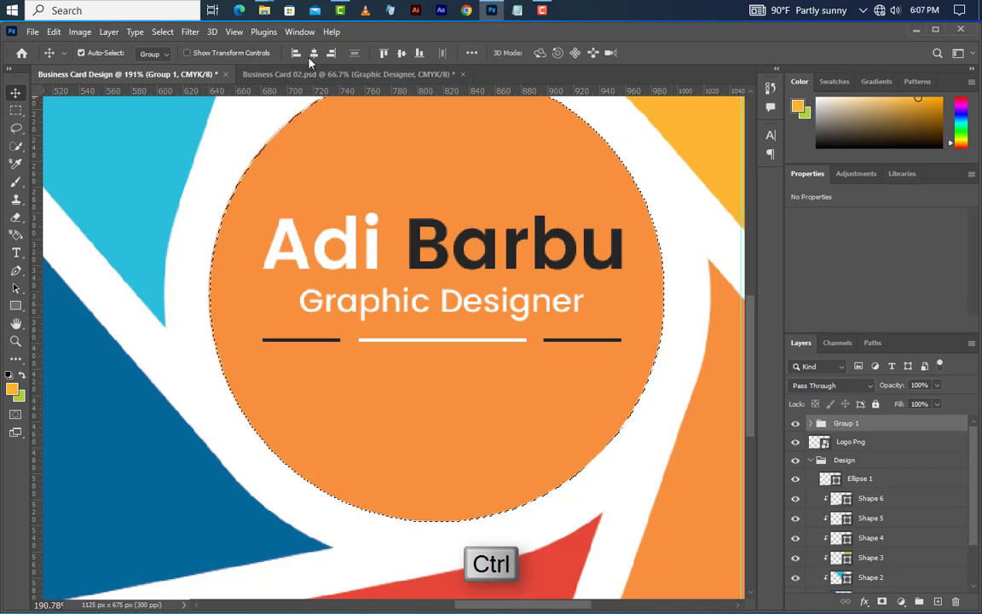
click(402, 53)
click(401, 54)
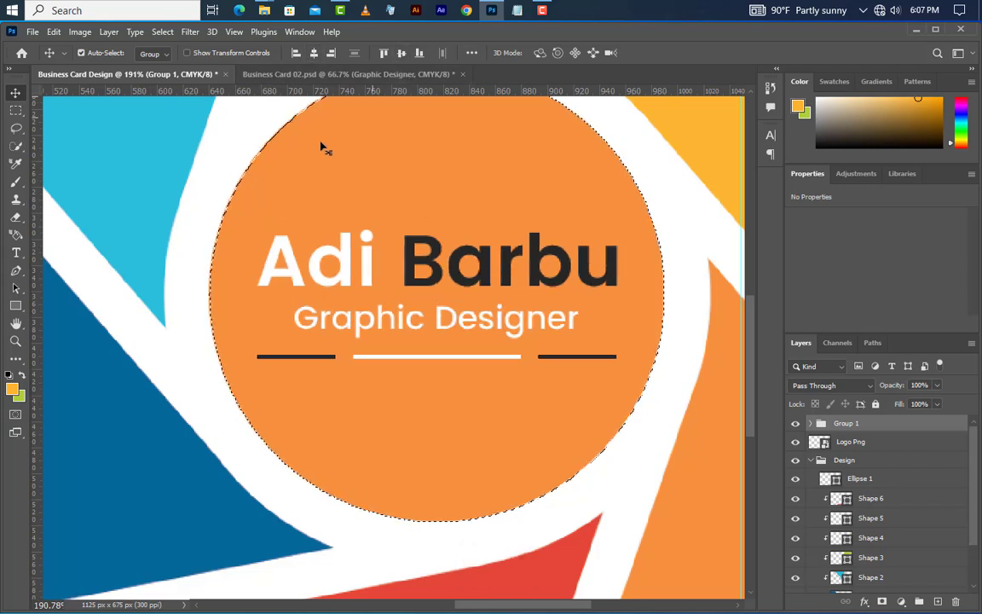
click(162, 31)
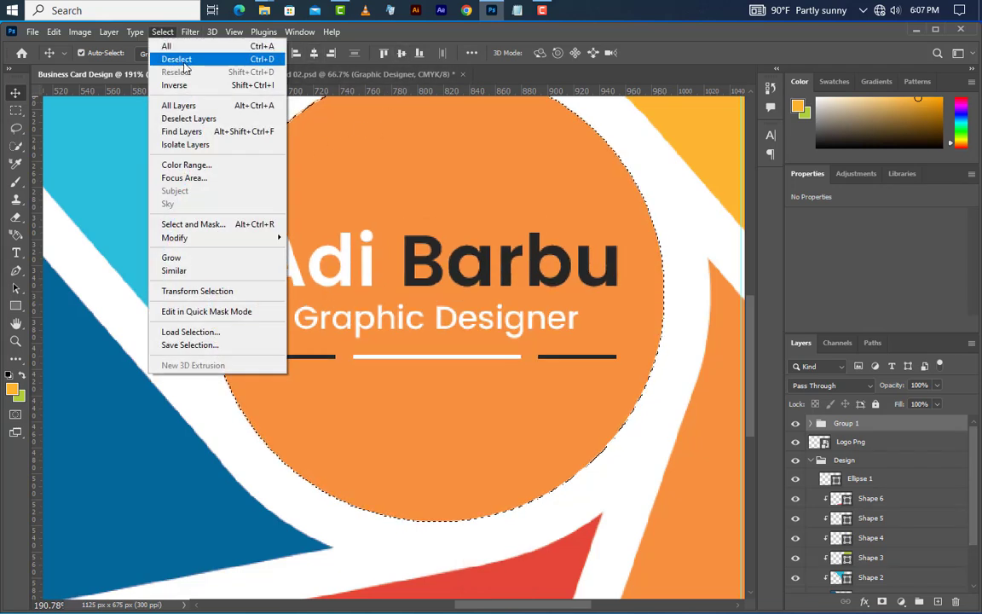
click(174, 59)
scroll(524, 305, down, 6)
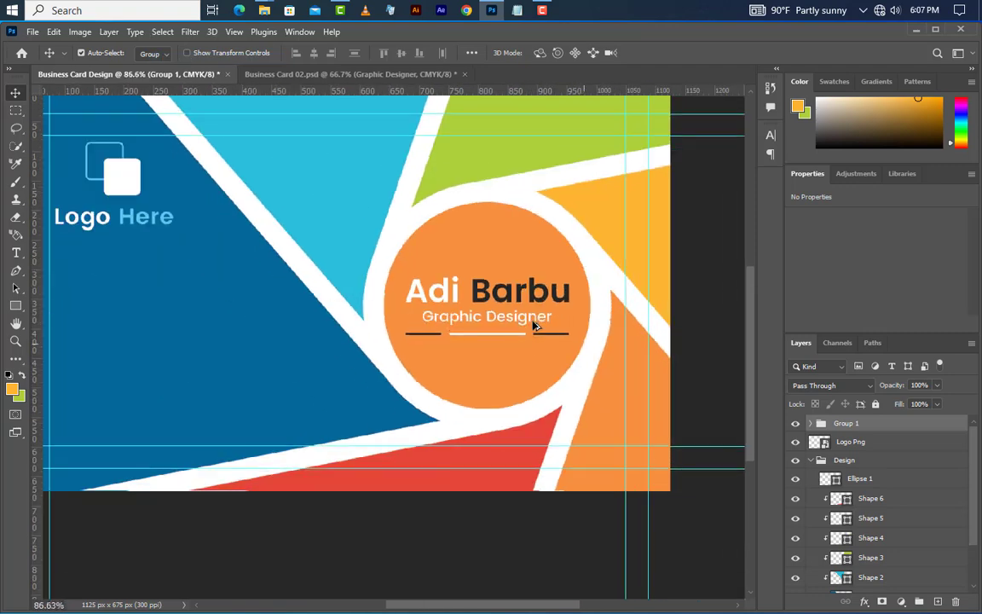
scroll(256, 333, up, 5)
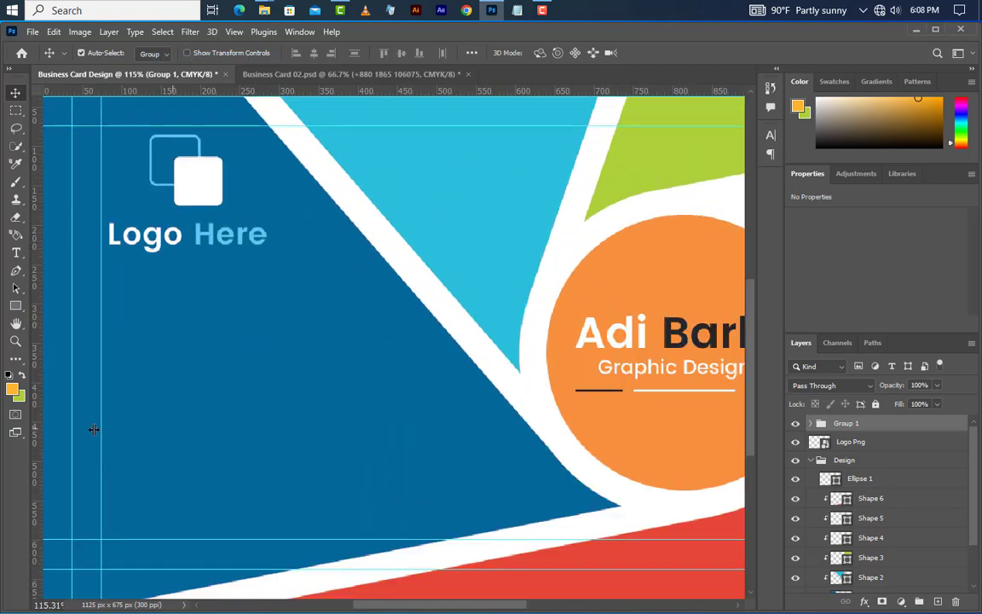
Step: Draw an orange square below the logo on the left and resize it to 46 × 46 px
click(15, 305)
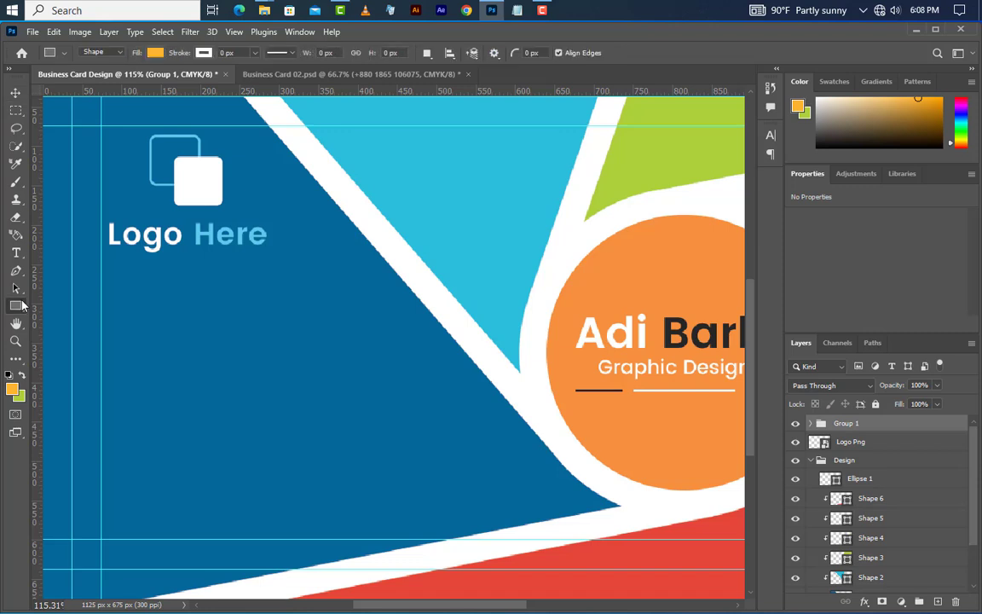
right_click(16, 305)
click(55, 305)
drag(102, 318, 148, 365)
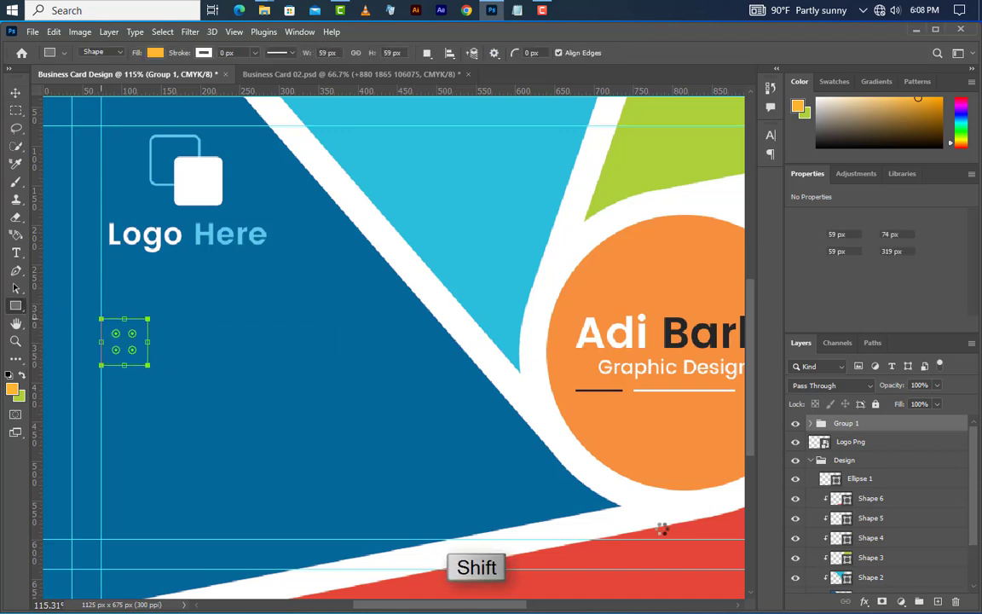
click(823, 240)
text(4)
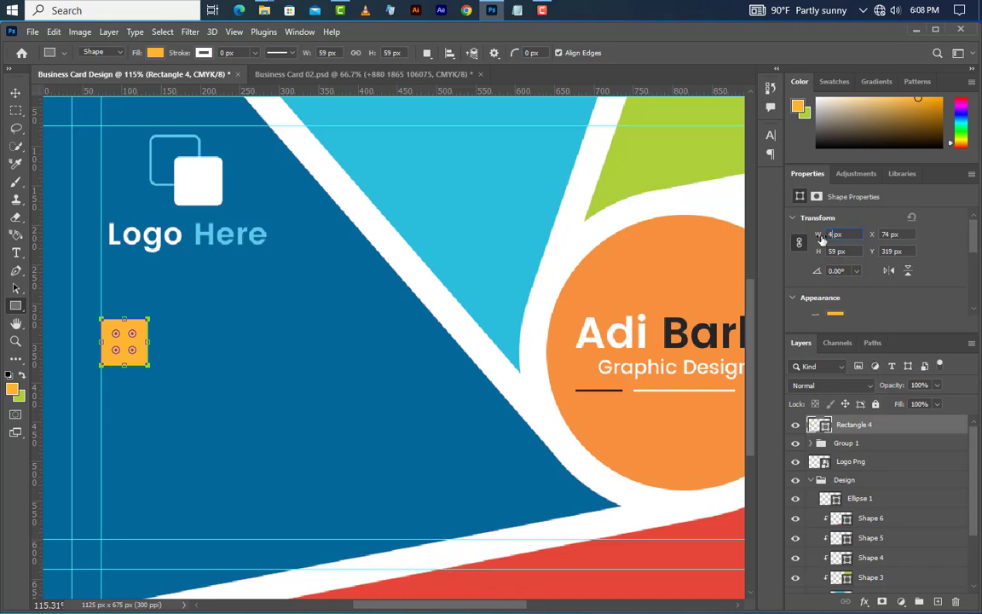
text(6)
key(Return)
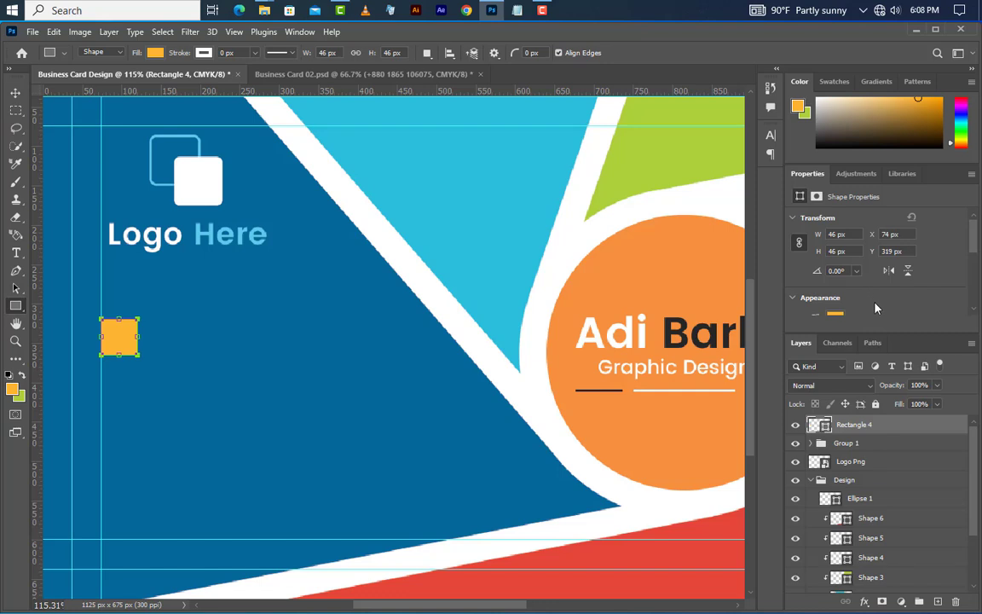
scroll(875, 307, down, 5)
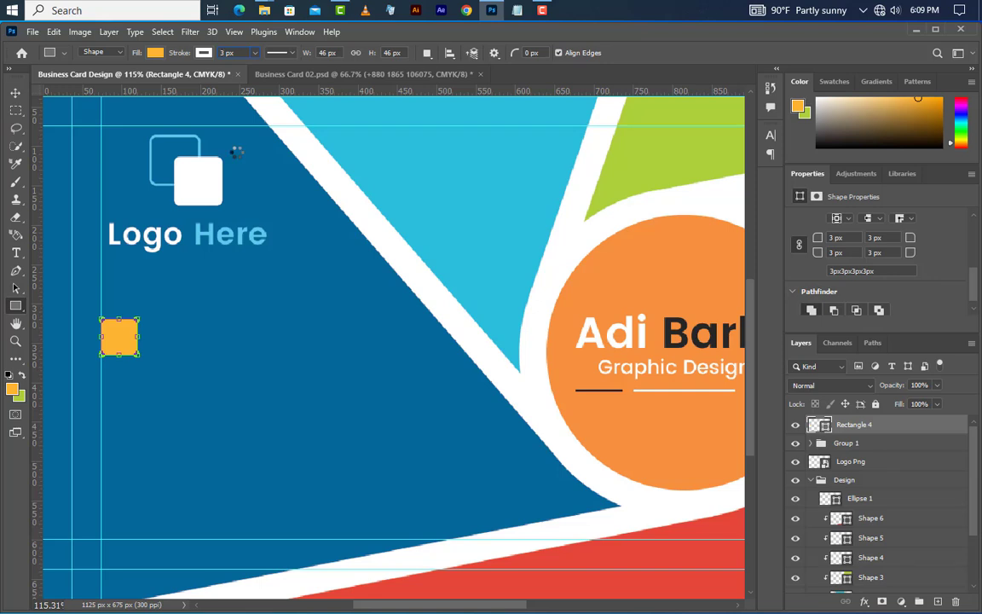
Step: Set the orange square's fill to None, leaving only a white outline
click(154, 53)
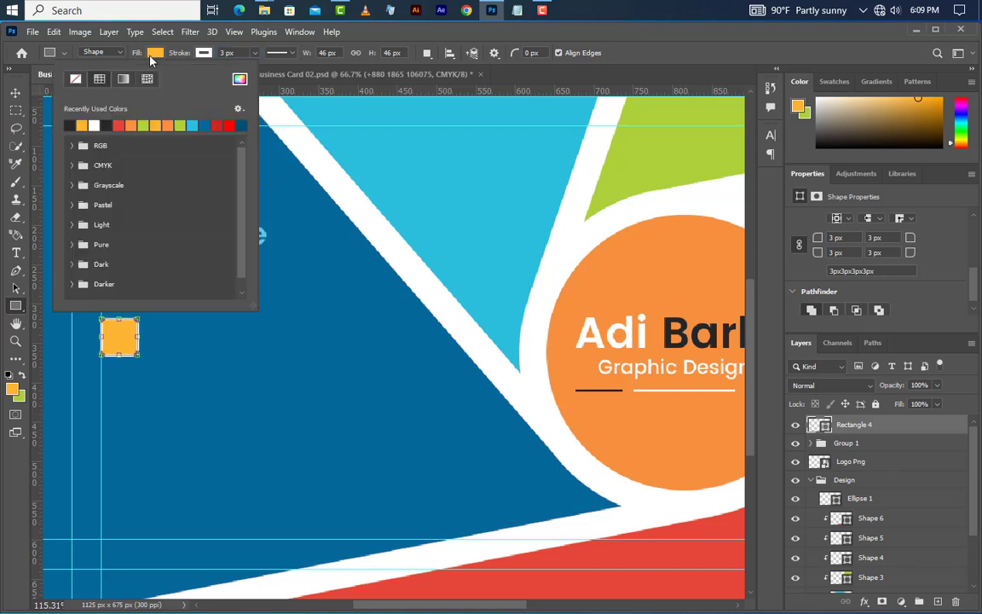
click(74, 79)
click(15, 98)
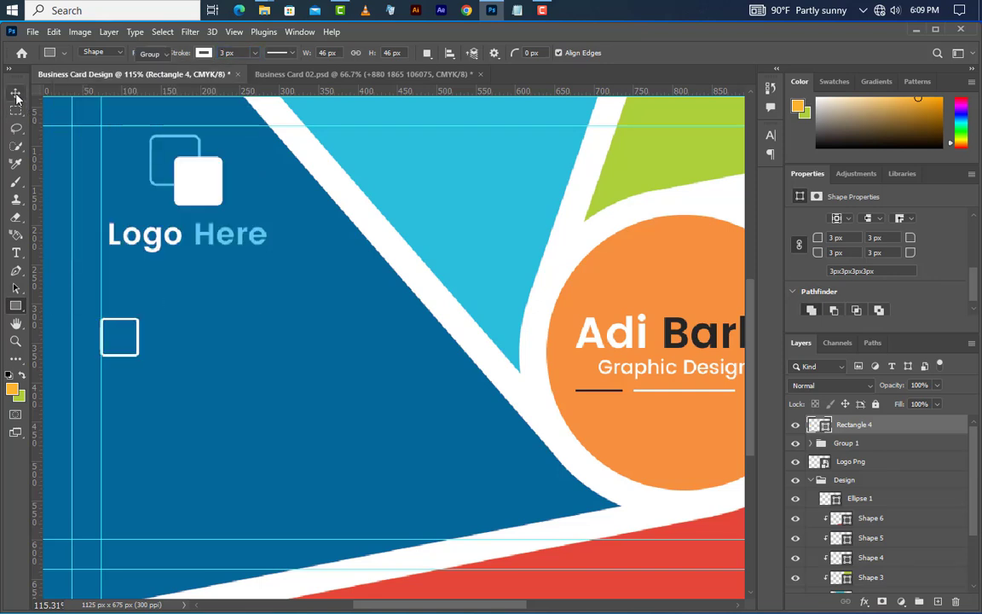
Step: Drag dial_phone_telephone_call-512.png from the icons folder onto the card
click(15, 98)
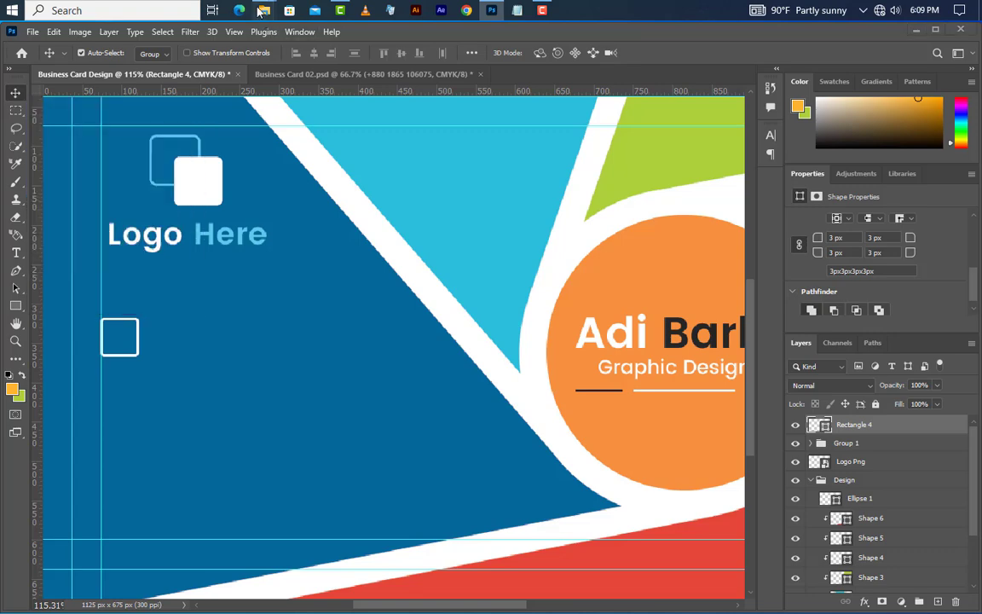
click(222, 83)
click(480, 143)
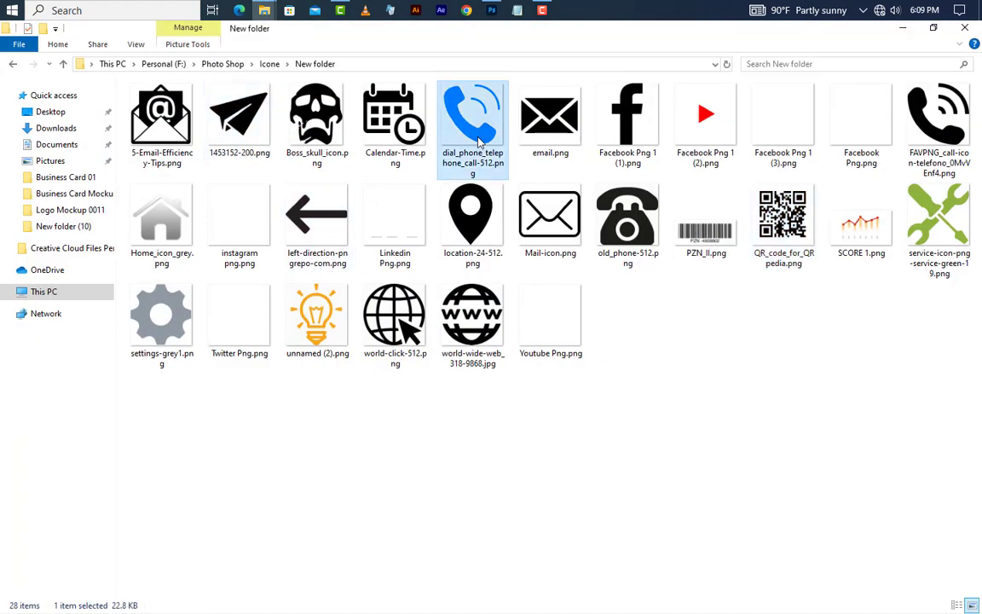
drag(471, 126, 358, 328)
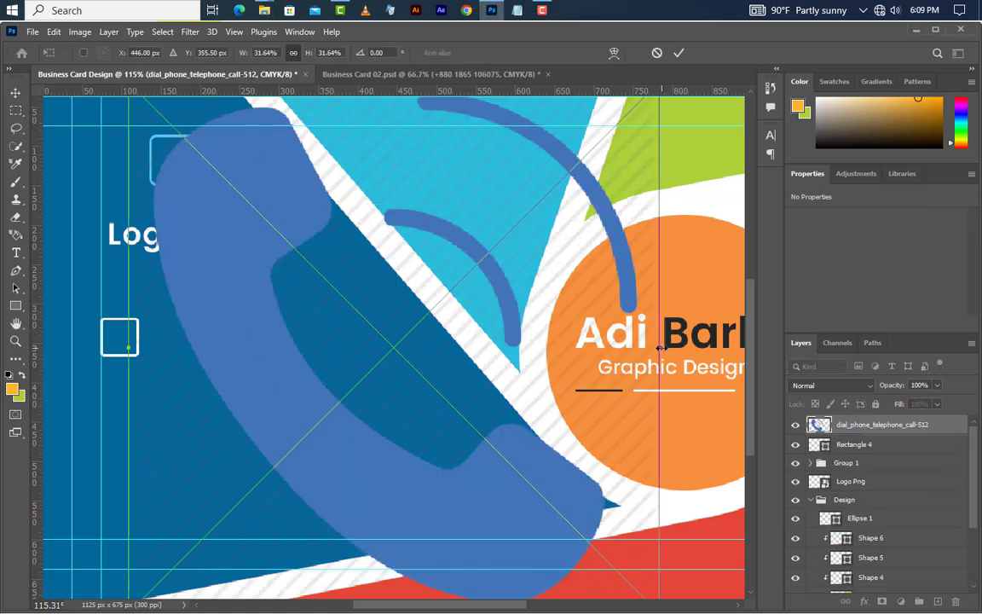
Step: Shrink the phone icon into the outlined square, give it a white Color Overlay, and select it with Rectangle 4
drag(411, 347, 132, 340)
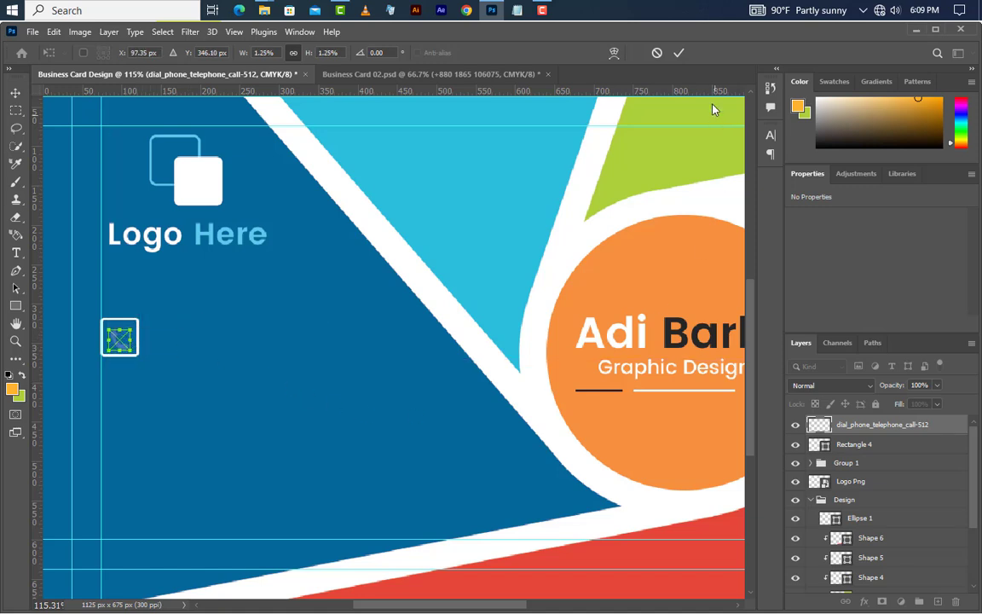
click(678, 52)
double_click(950, 436)
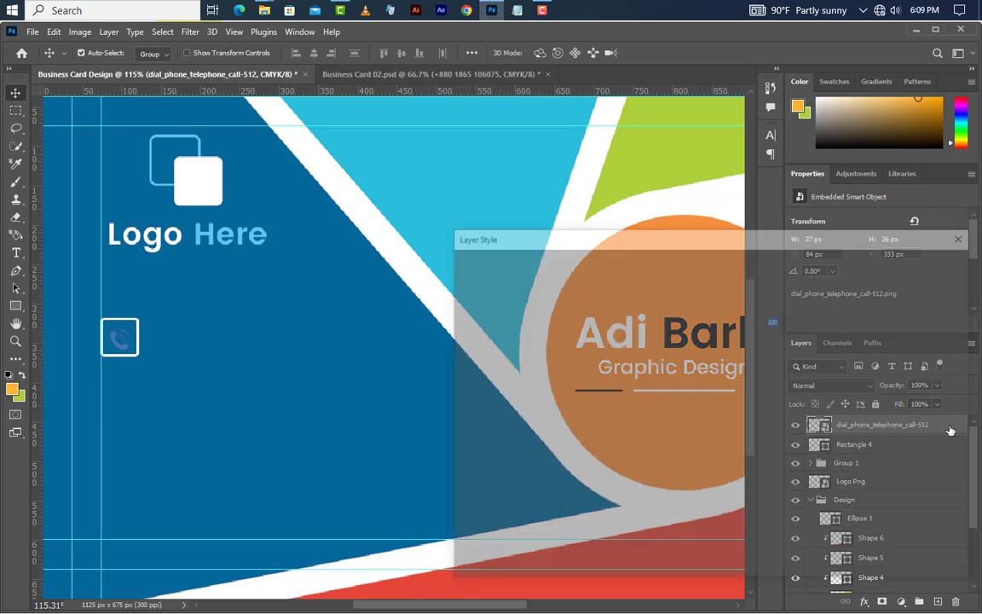
click(528, 443)
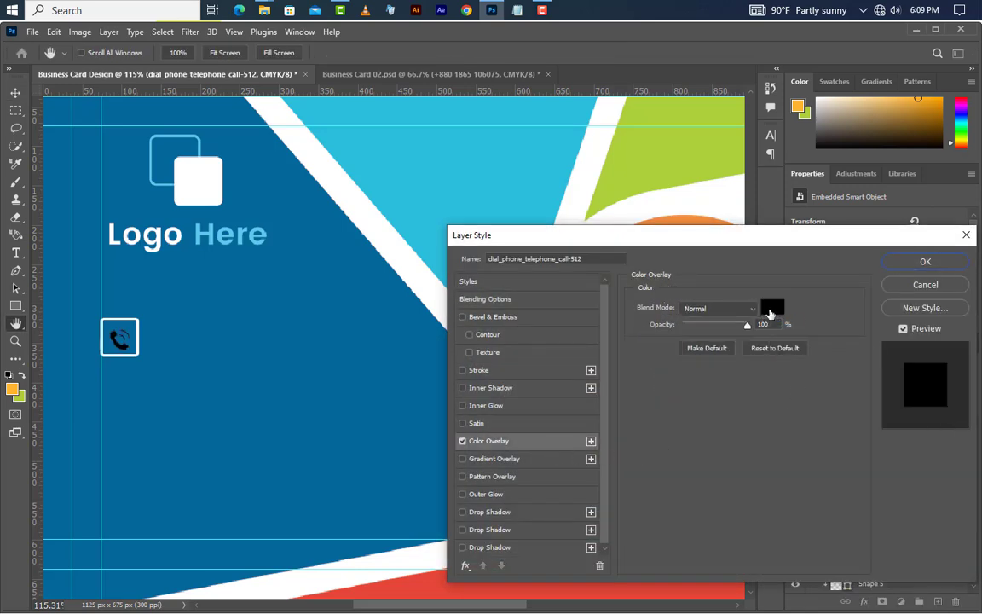
click(771, 307)
click(621, 377)
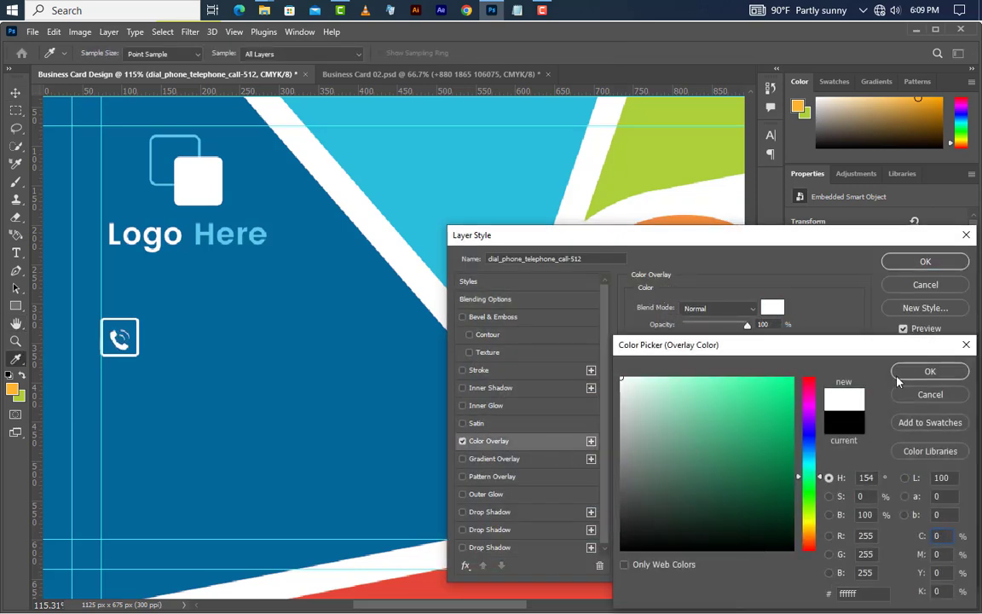
click(930, 371)
click(938, 265)
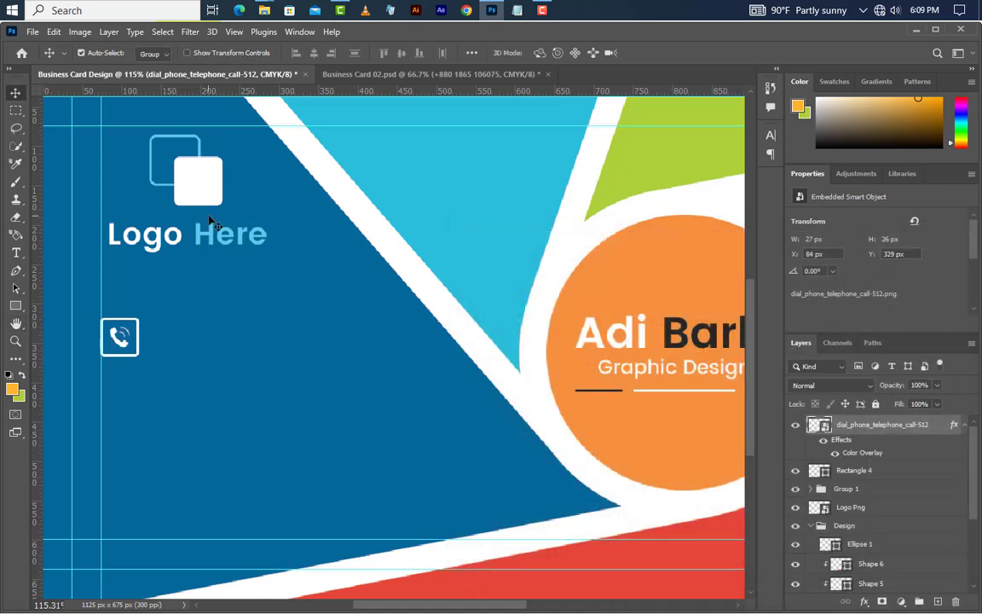
click(905, 477)
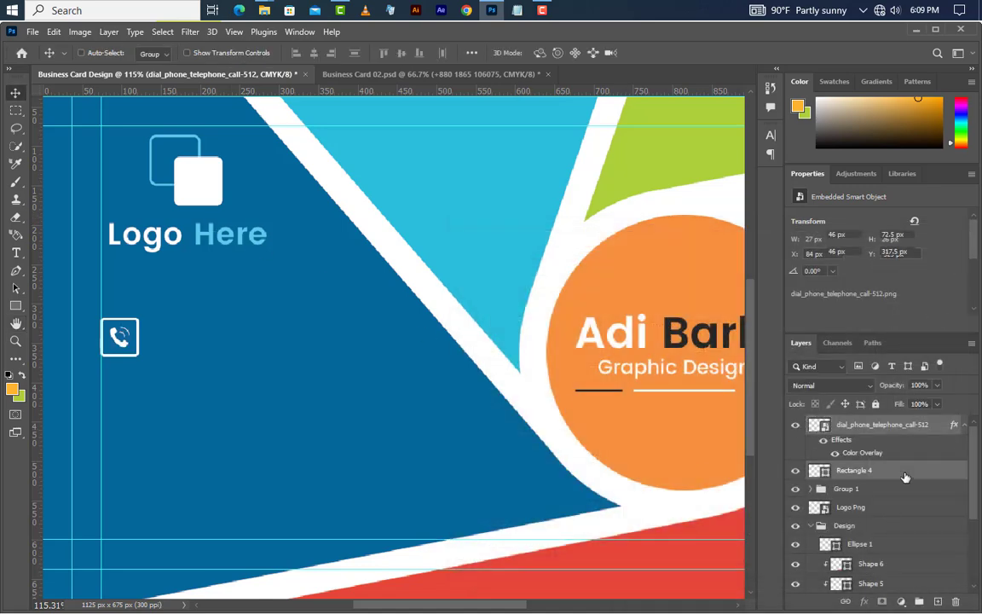
Step: Group the icon and square as Group 2, then type a phone number beside the icon
click(920, 602)
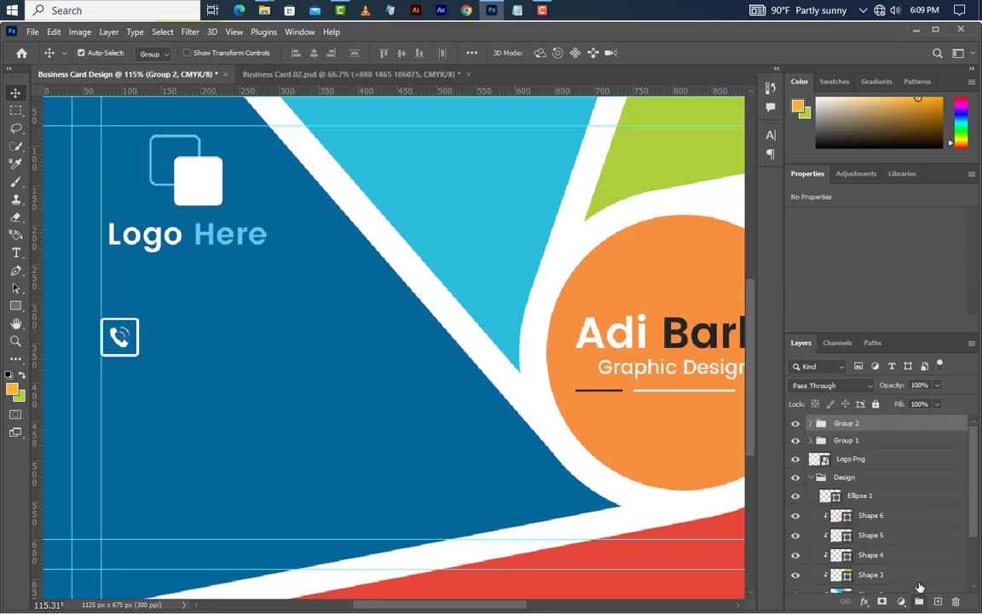
click(15, 253)
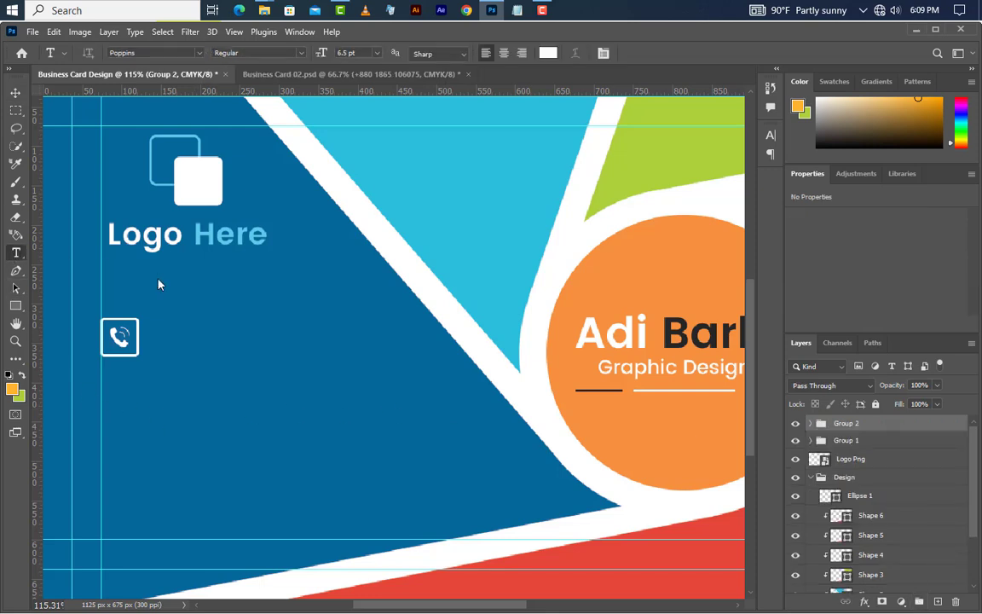
click(158, 339)
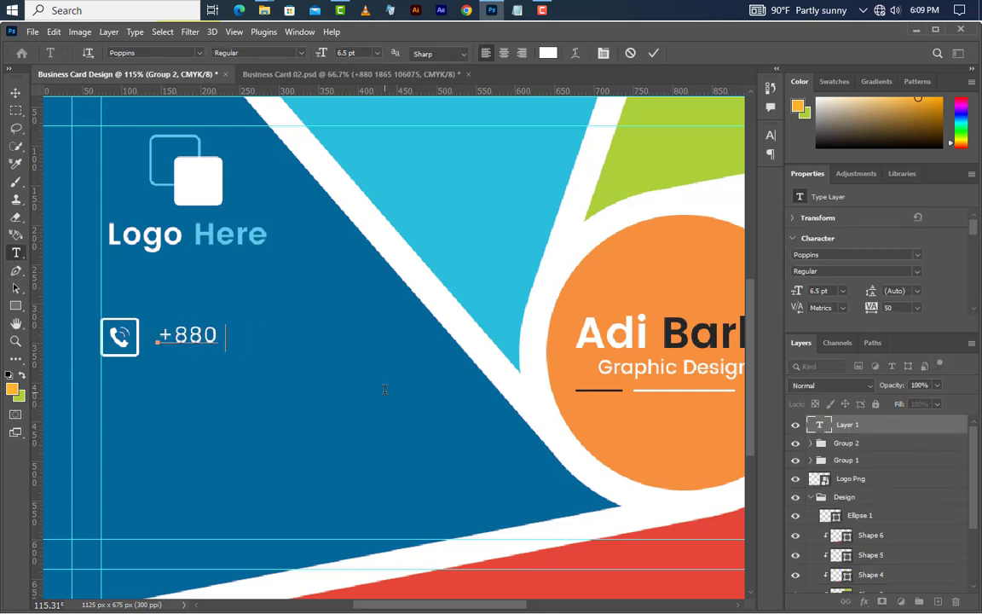
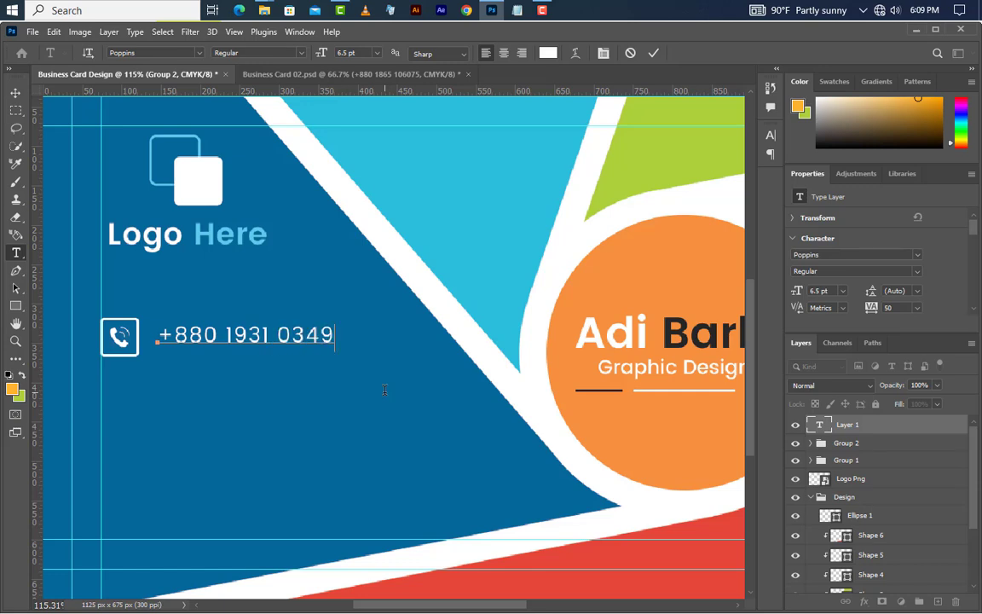
click(652, 54)
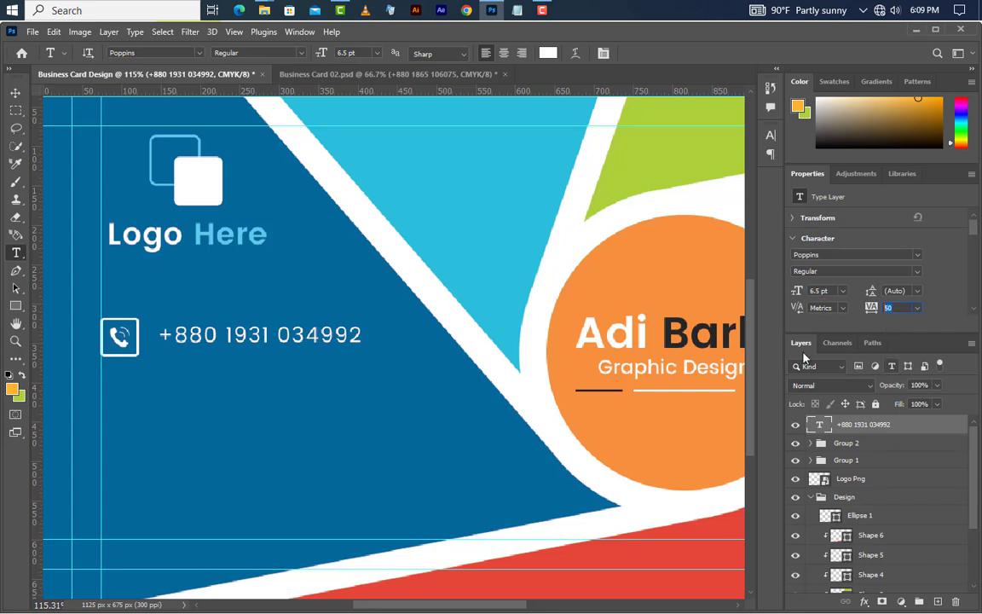
Step: Duplicate the number line below, change its last digits, and select both number layers
click(16, 92)
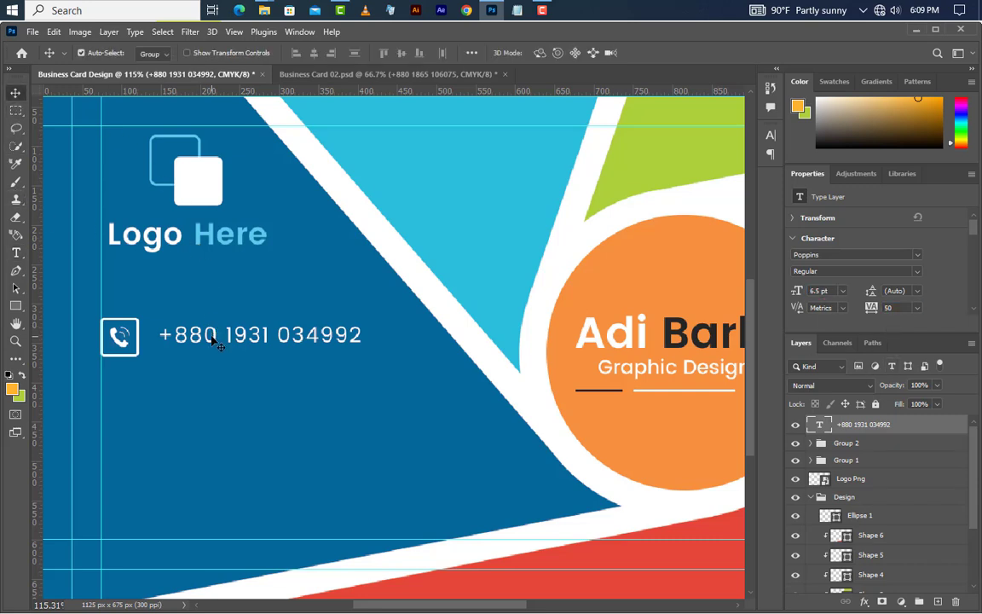
drag(217, 339, 255, 355)
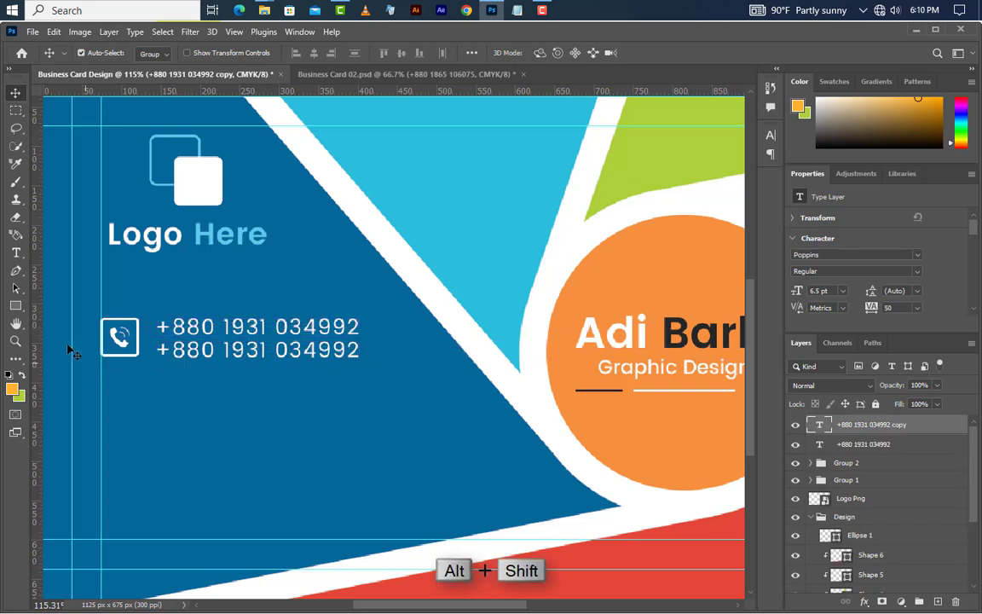
click(18, 253)
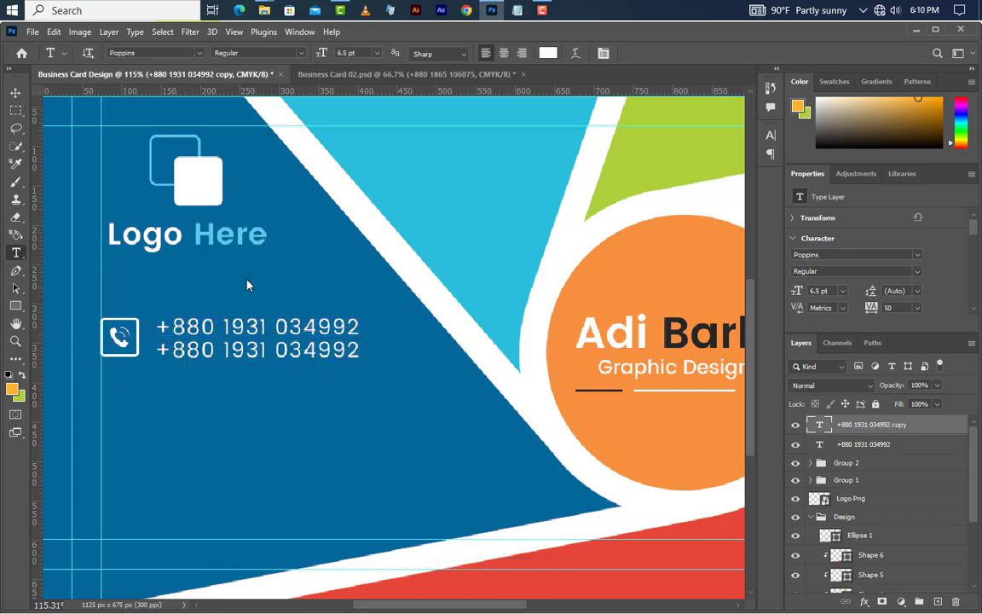
click(226, 352)
drag(226, 352, 366, 356)
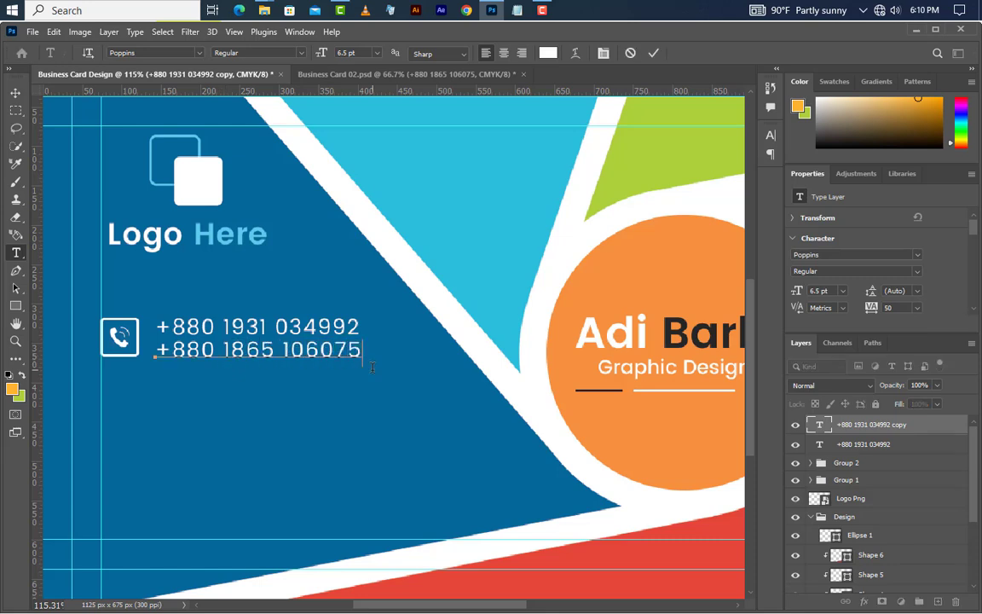
click(654, 53)
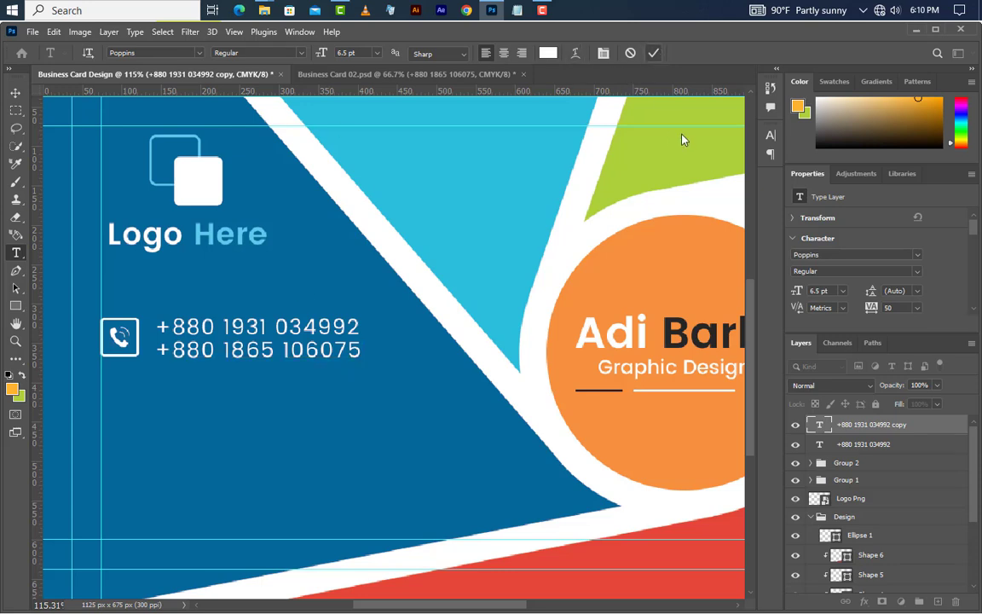
shift+click(885, 450)
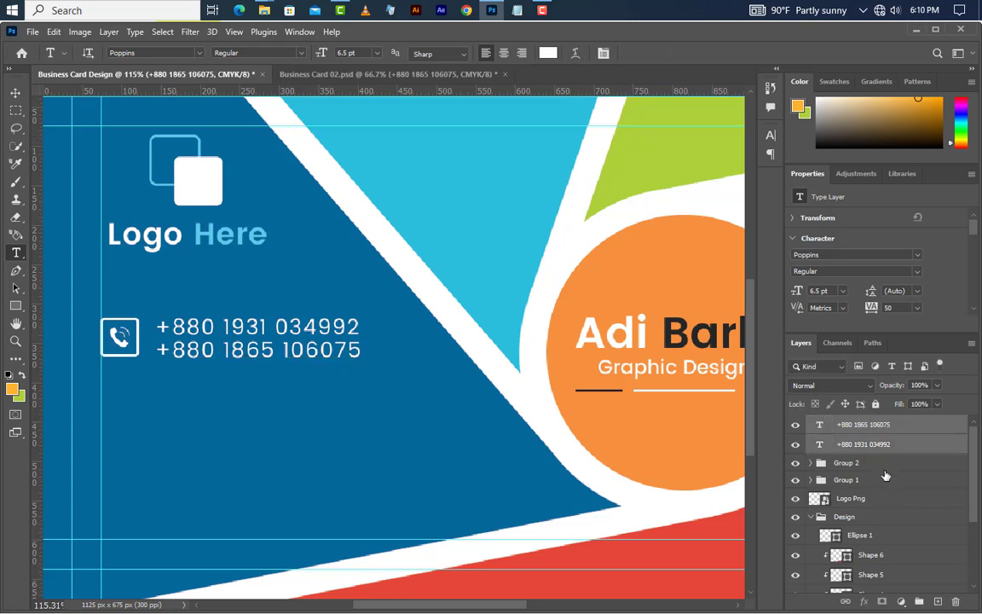
Step: Group the number lines as Group 3, duplicate the block downward, and nudge all three rows down
click(917, 603)
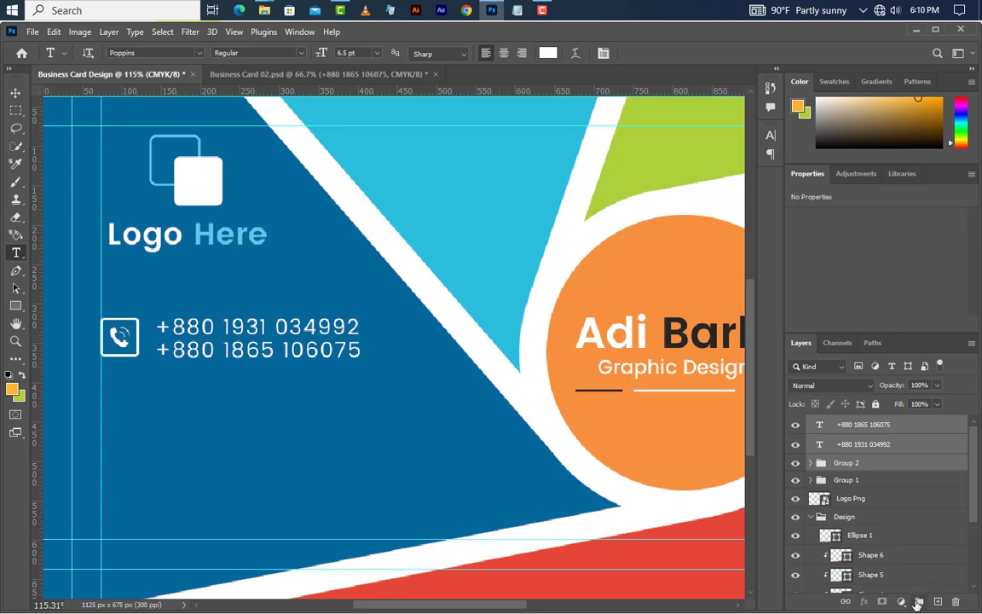
click(15, 93)
drag(139, 349, 142, 489)
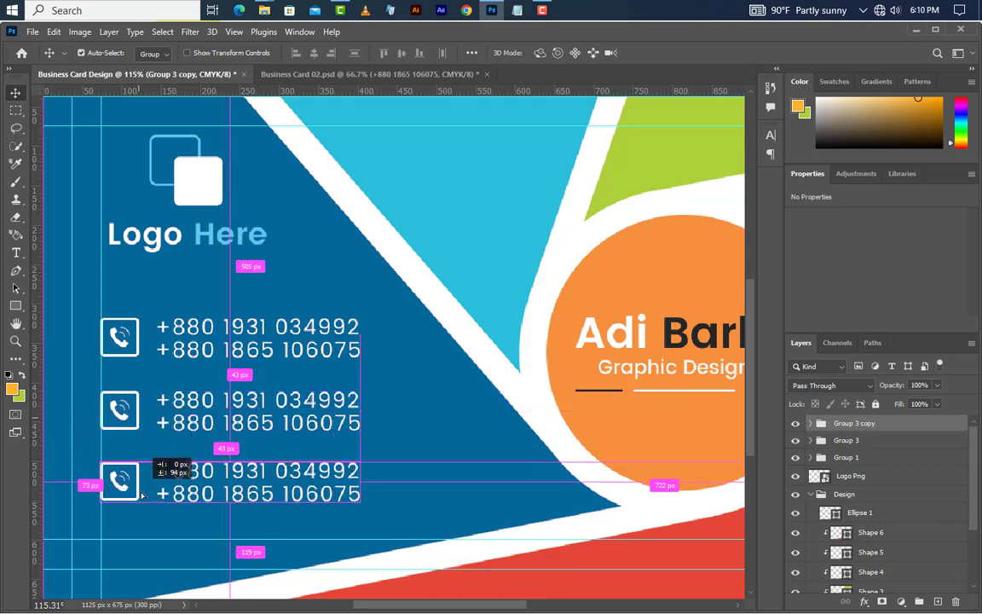
shift+click(882, 440)
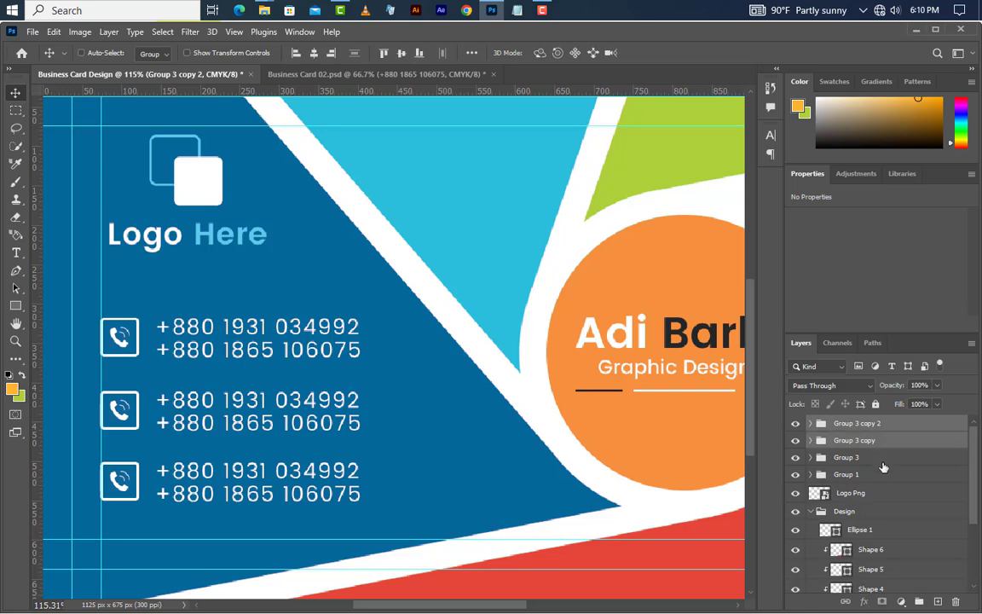
shift+click(883, 458)
key(Down)
key(Down)
key(Down)
key(Down)
key(Down)
key(Down)
key(Down)
key(Down)
key(Down)
key(Down)
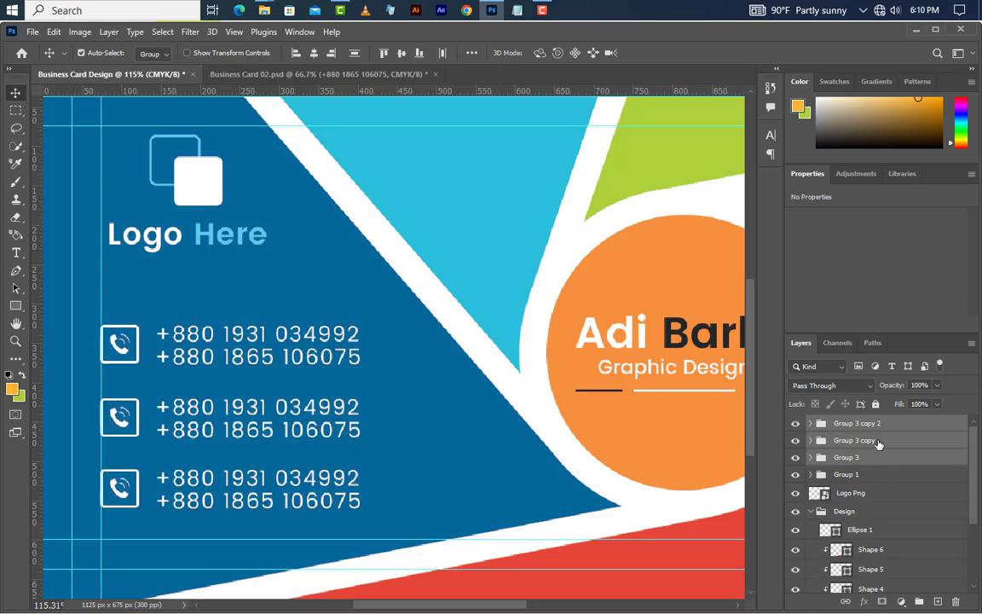
Step: Select the middle row's phone icon layer and drag in the paper-plane icon 1453152-200.png
click(818, 427)
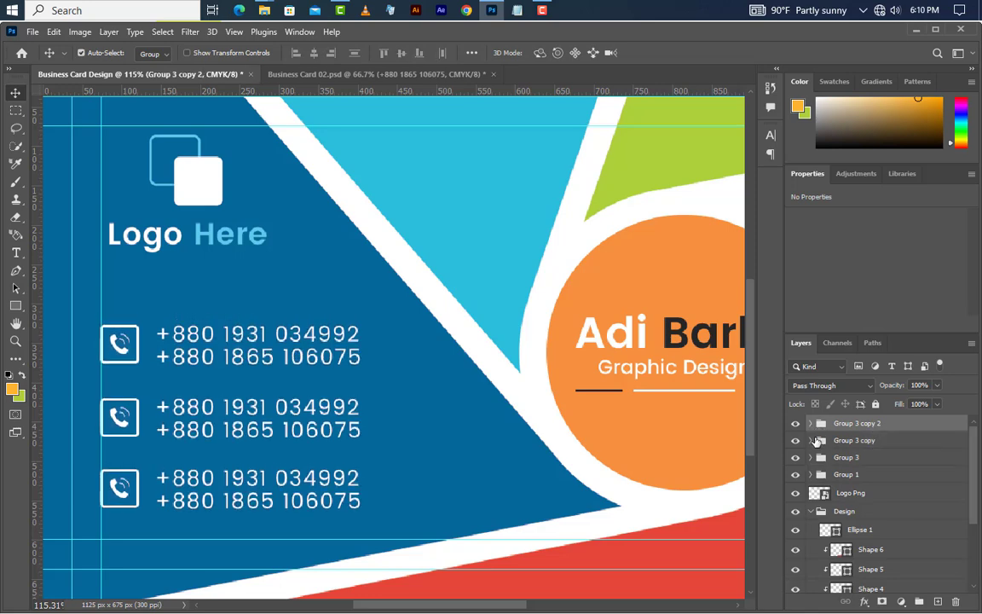
click(811, 440)
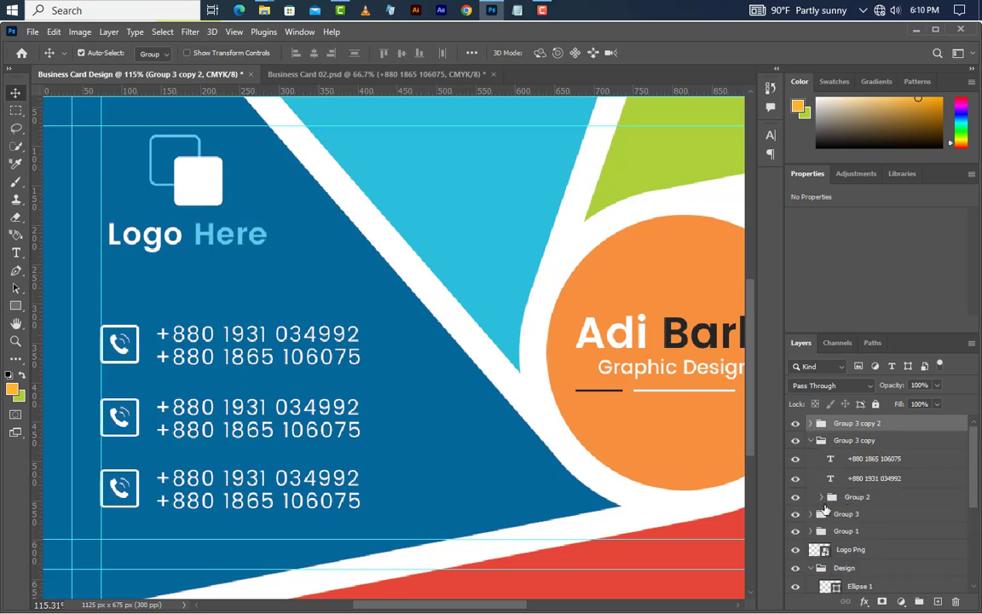
click(823, 497)
click(897, 517)
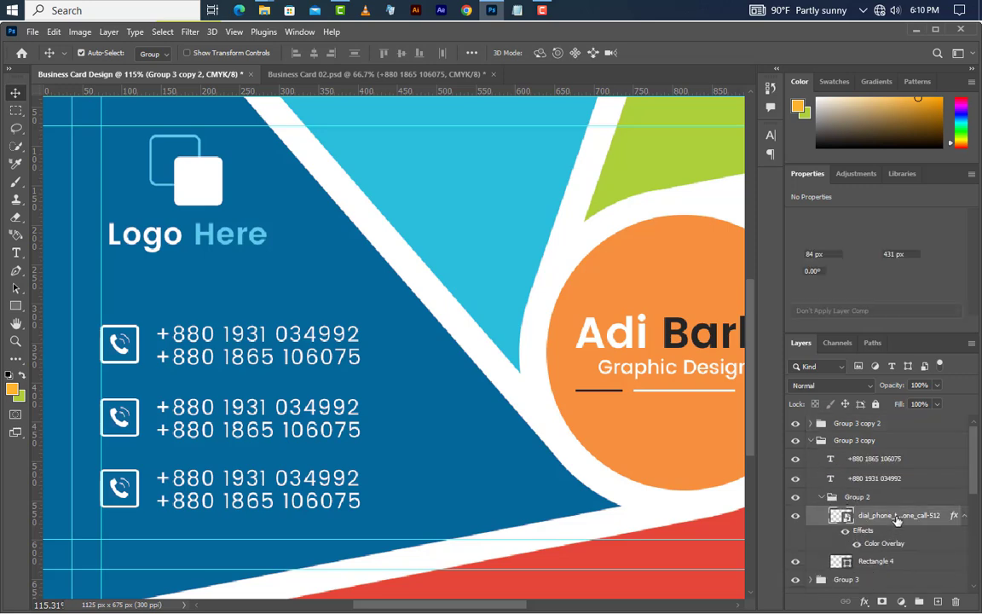
click(916, 32)
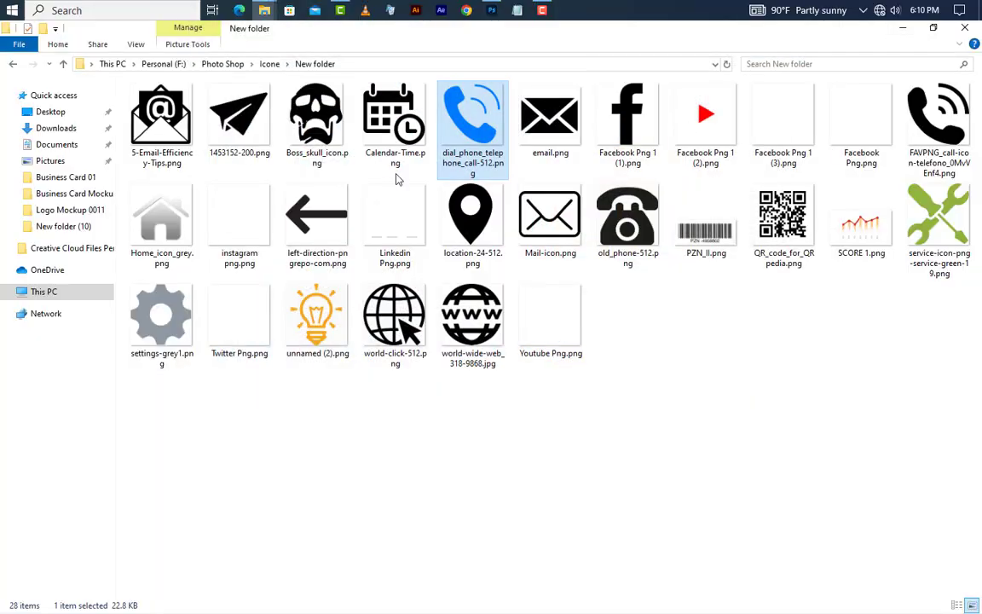
click(226, 122)
drag(245, 123, 223, 402)
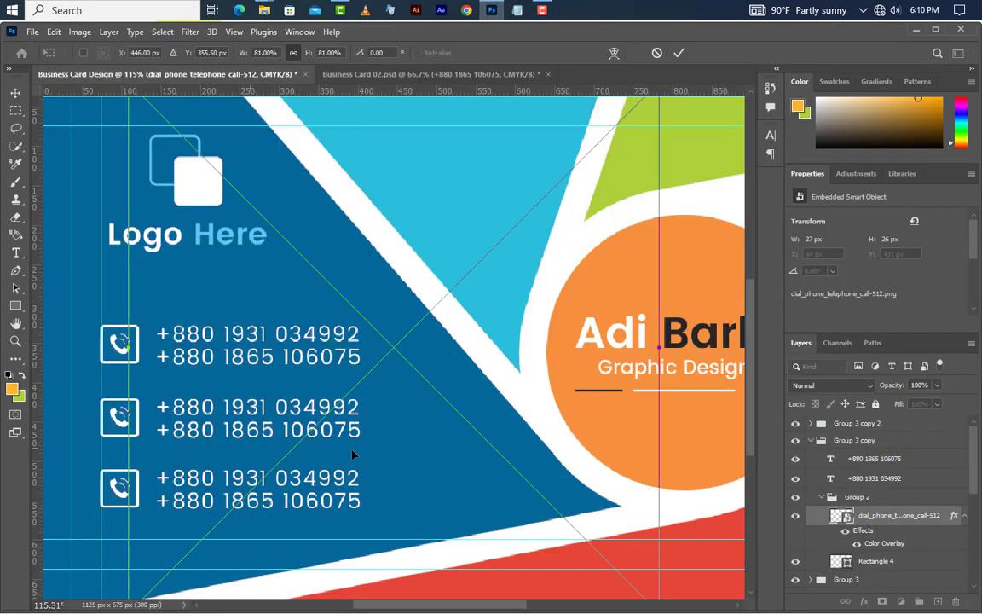
Step: Scale the paper-plane into the middle icon box and give it a white Color Overlay
drag(661, 347, 132, 426)
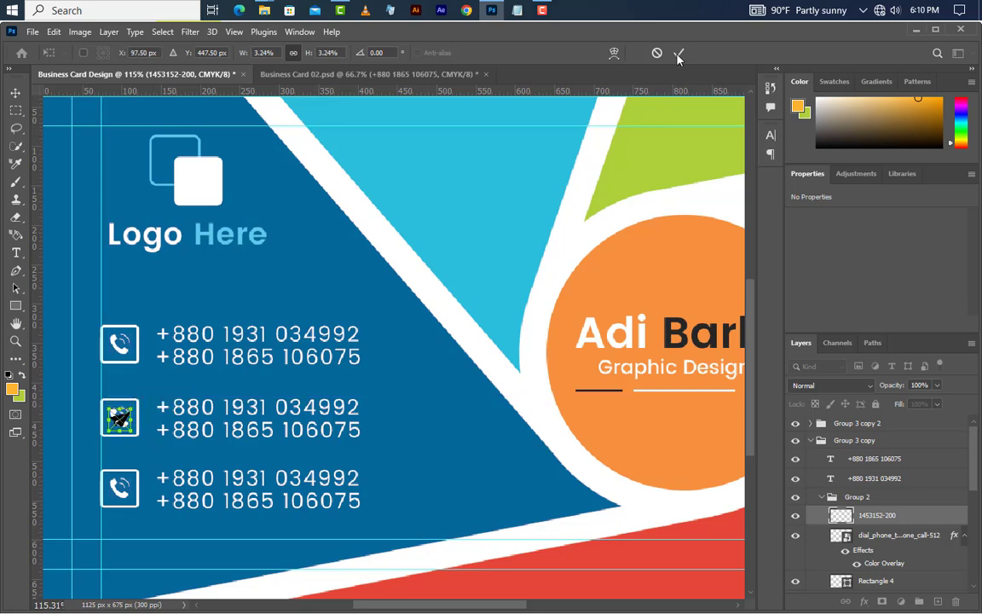
click(679, 54)
double_click(929, 519)
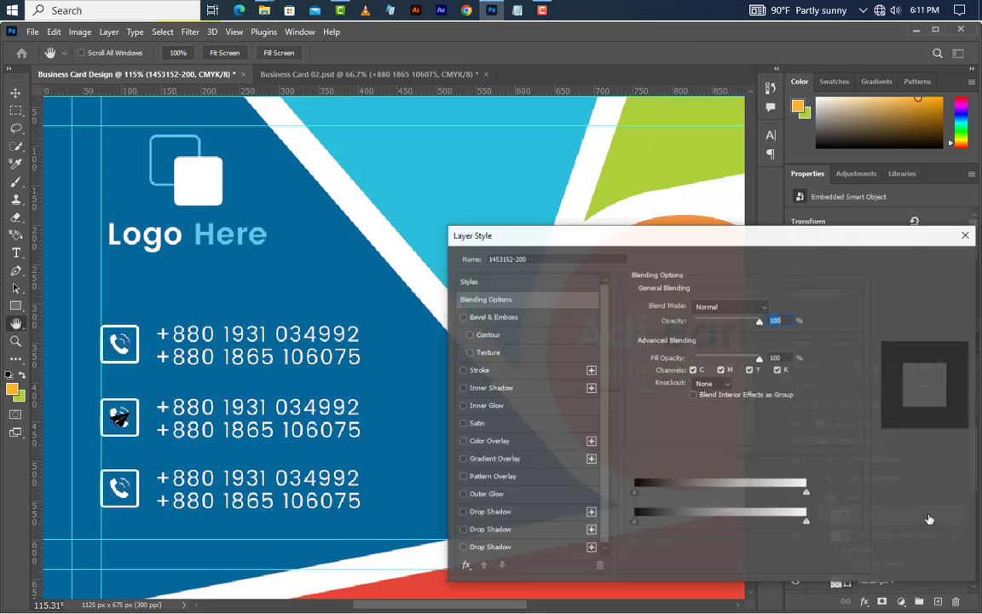
click(489, 441)
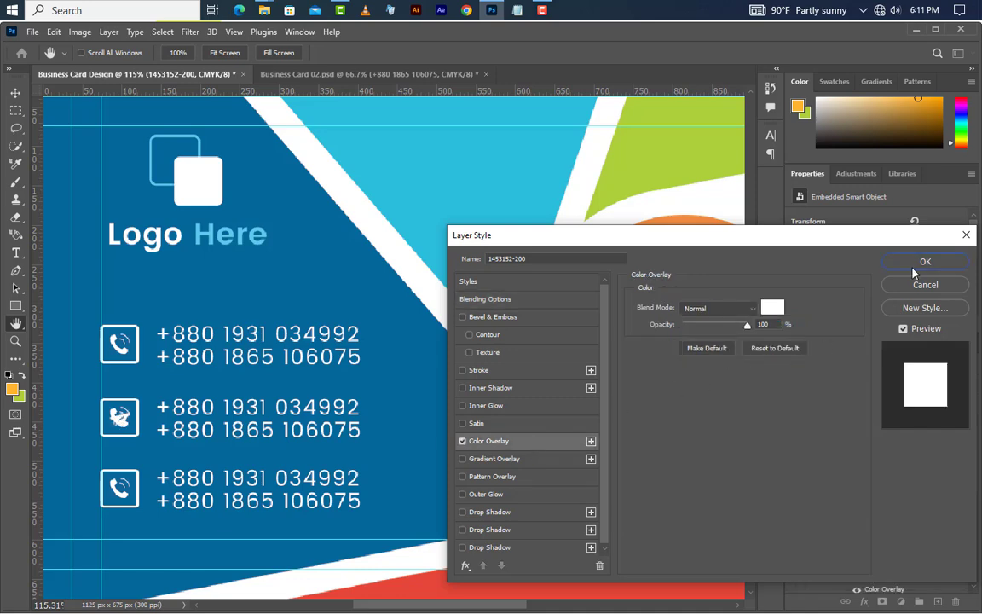
click(919, 263)
Step: Delete the old phone icon layer and collapse Group 2
click(930, 578)
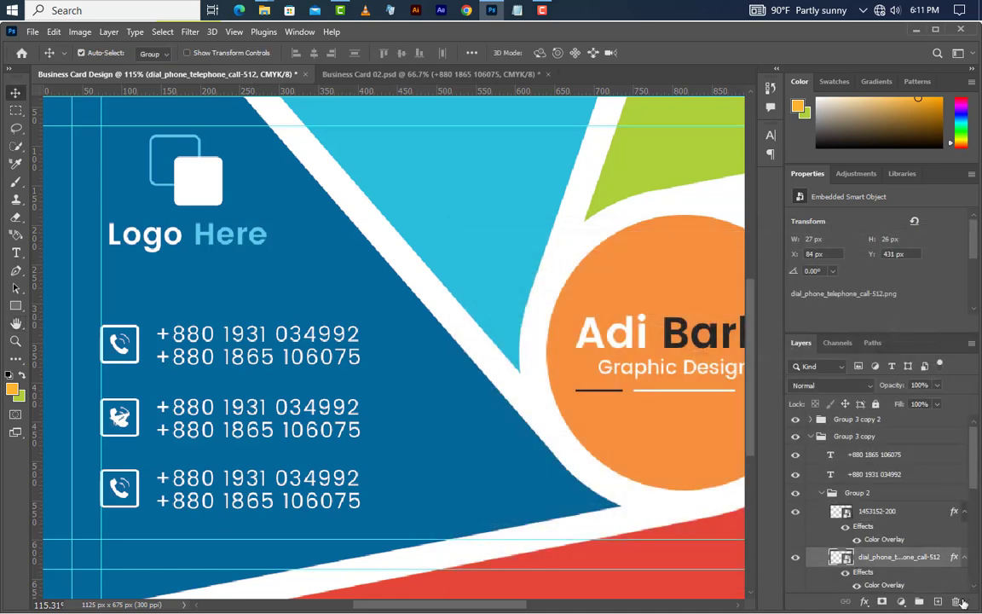
click(956, 602)
click(433, 253)
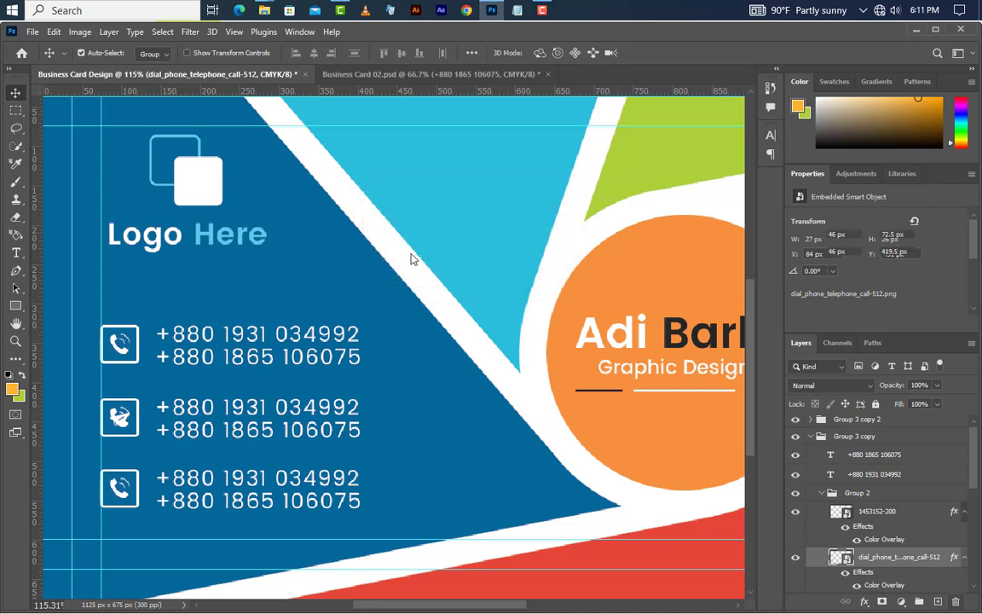
click(890, 512)
click(819, 495)
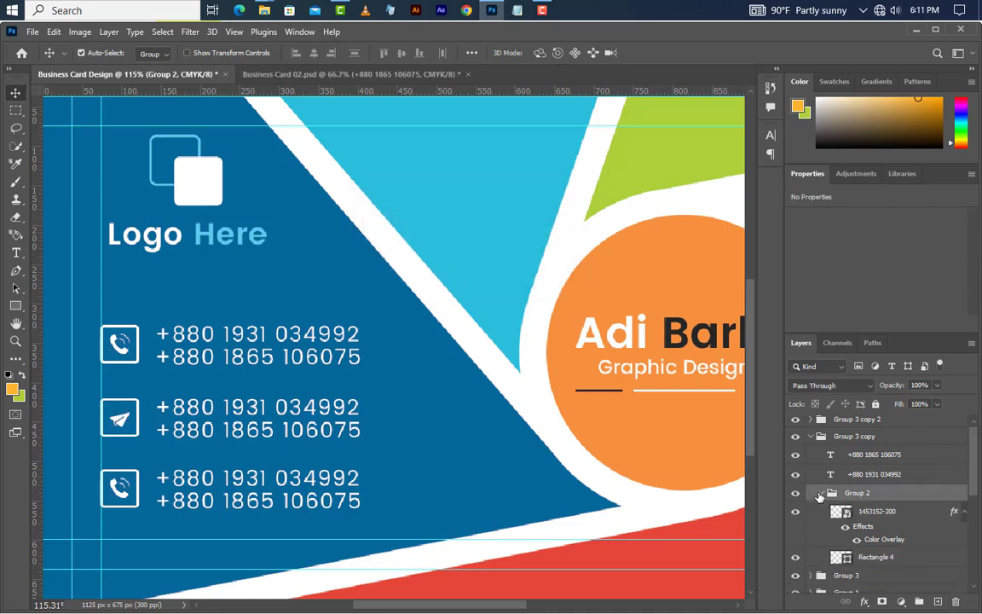
click(819, 494)
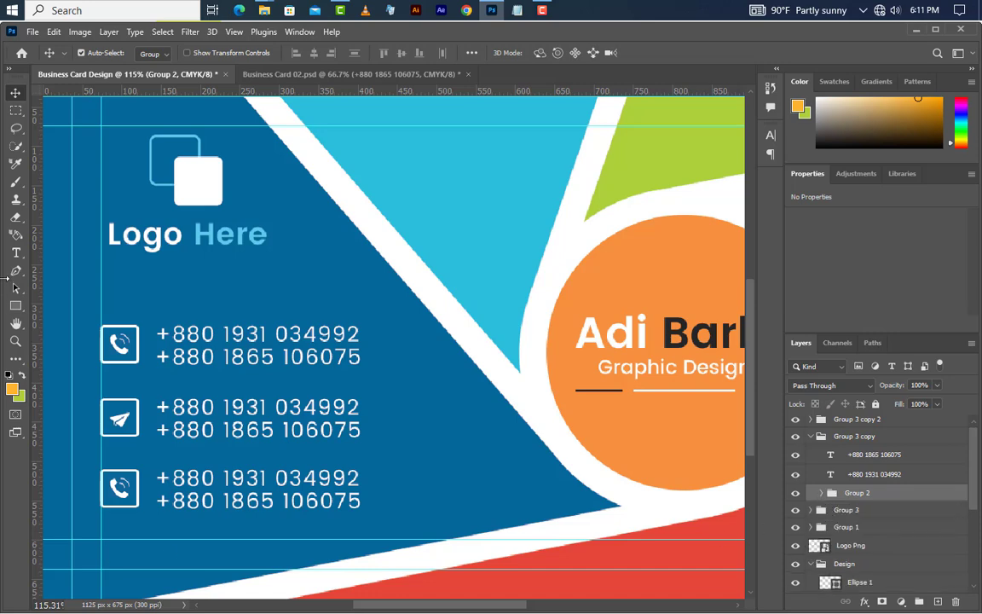
Step: Replace the middle row's first phone number with an e-mail address and set tracking to 0
click(15, 253)
drag(157, 408, 363, 408)
text(example)
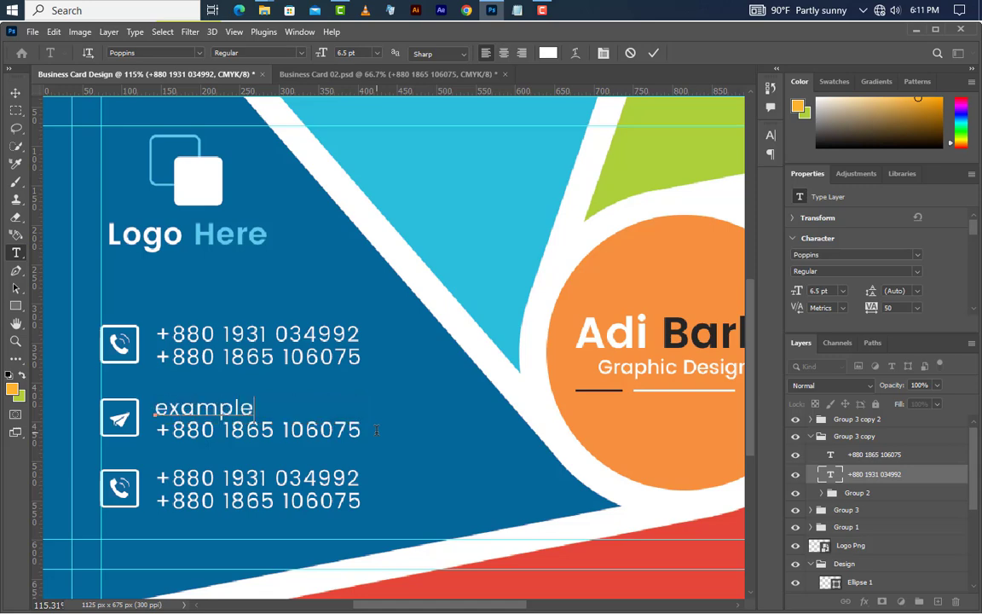
text(@gmail.com)
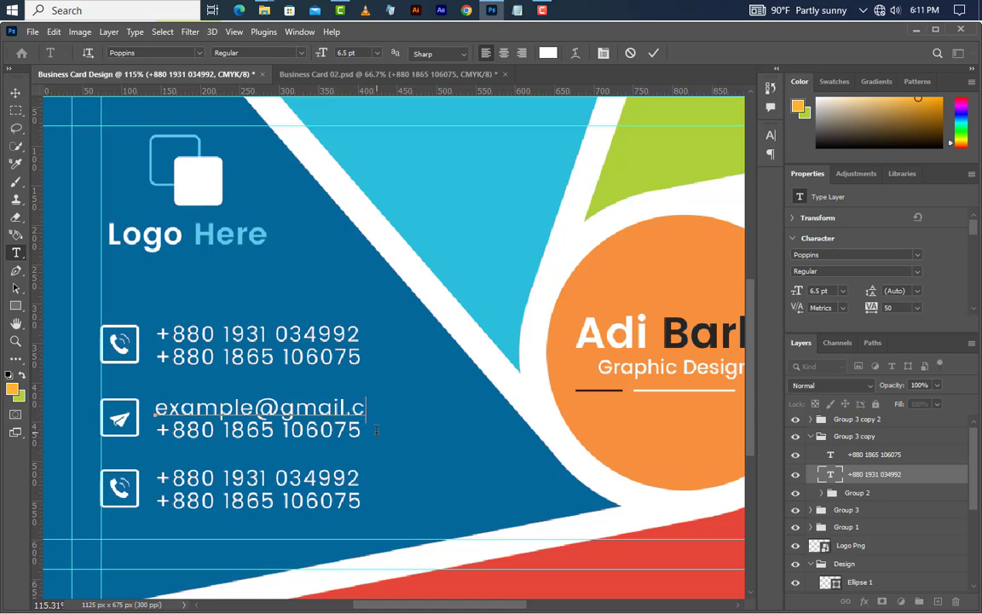
click(654, 53)
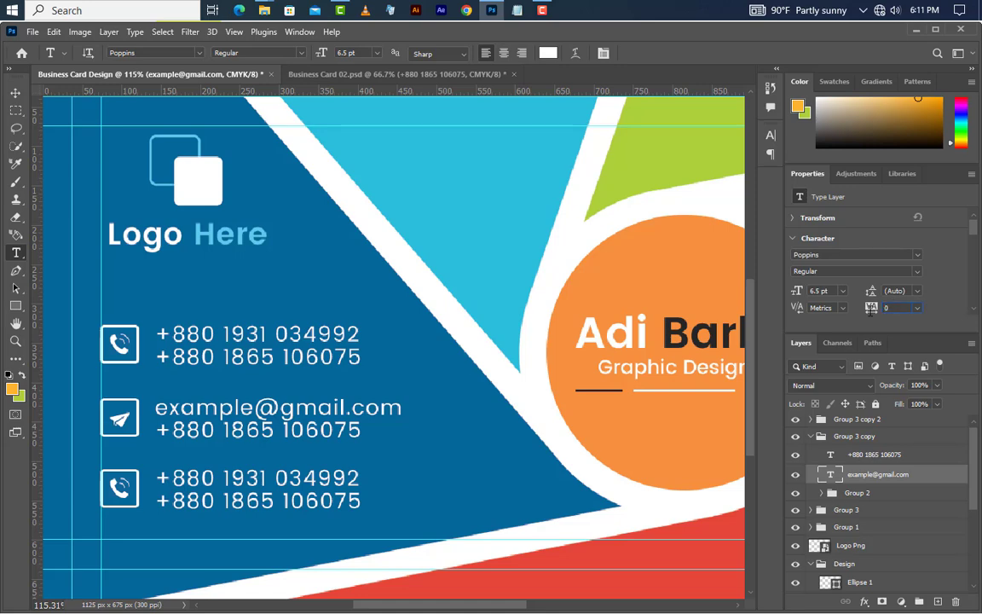
key(Return)
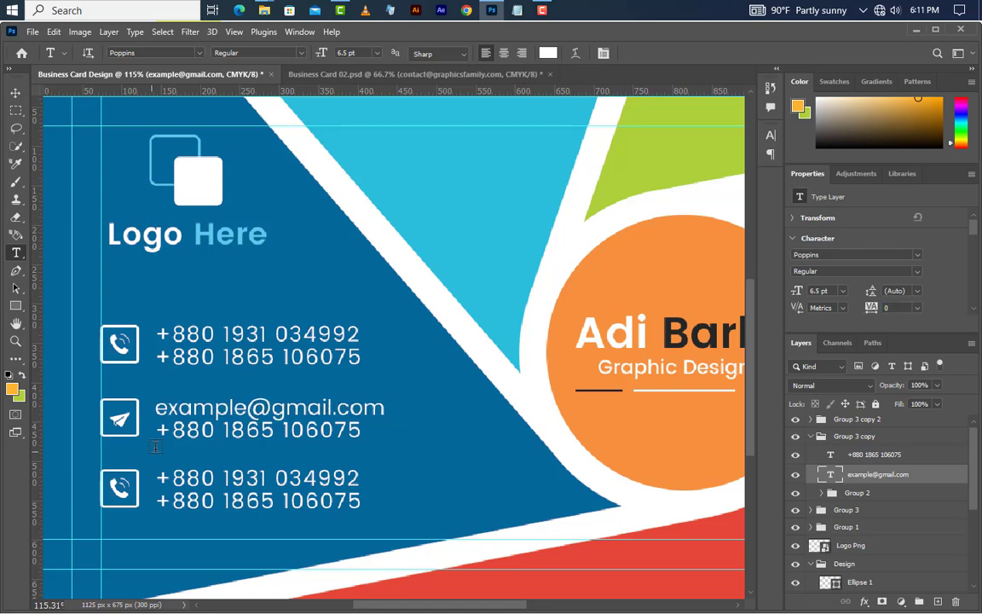
Step: Paste a second e-mail address over the middle row's second number line
click(161, 431)
key(ctrl+a)
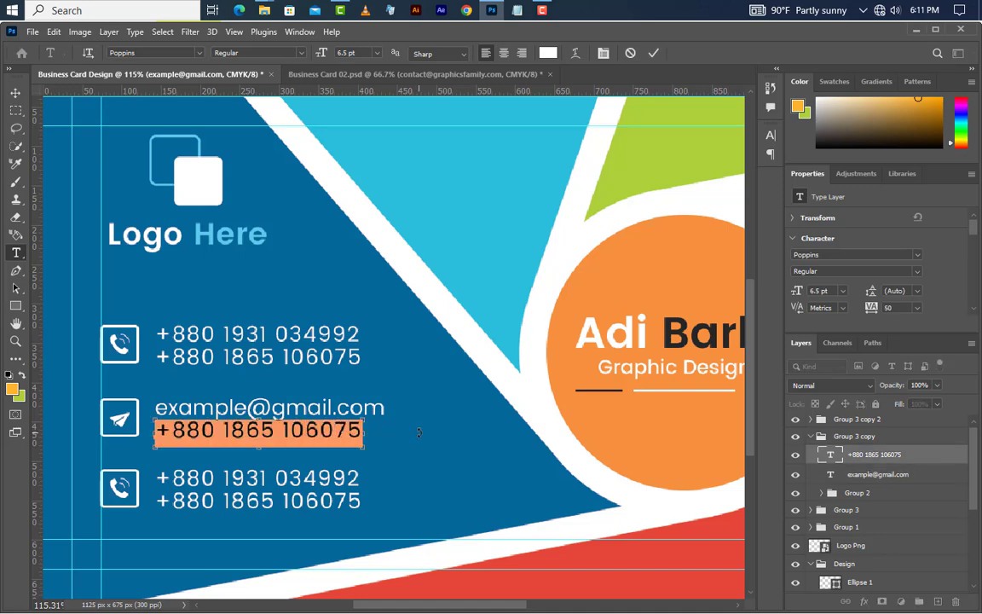
key(ctrl+v)
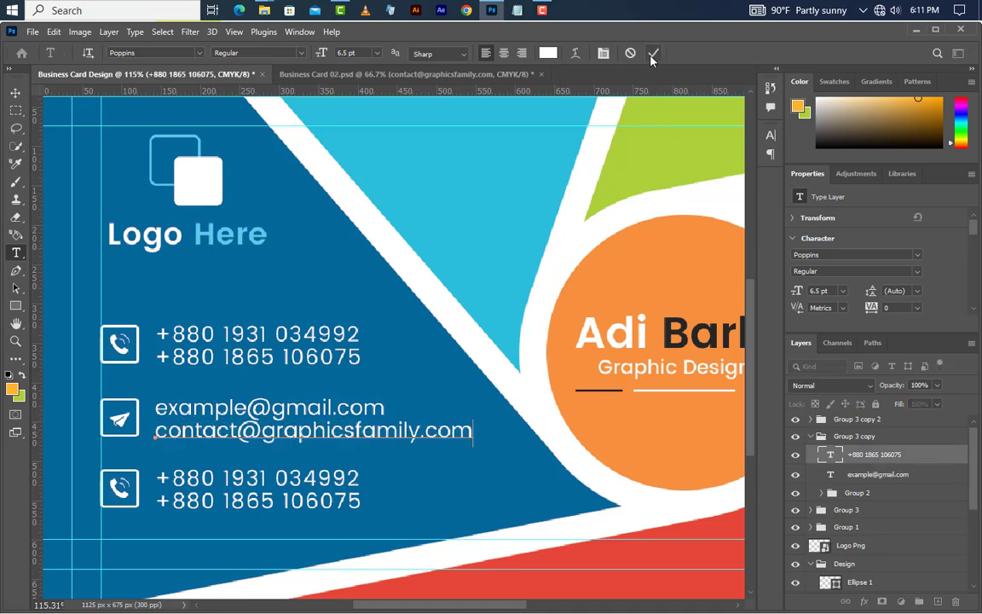
click(653, 54)
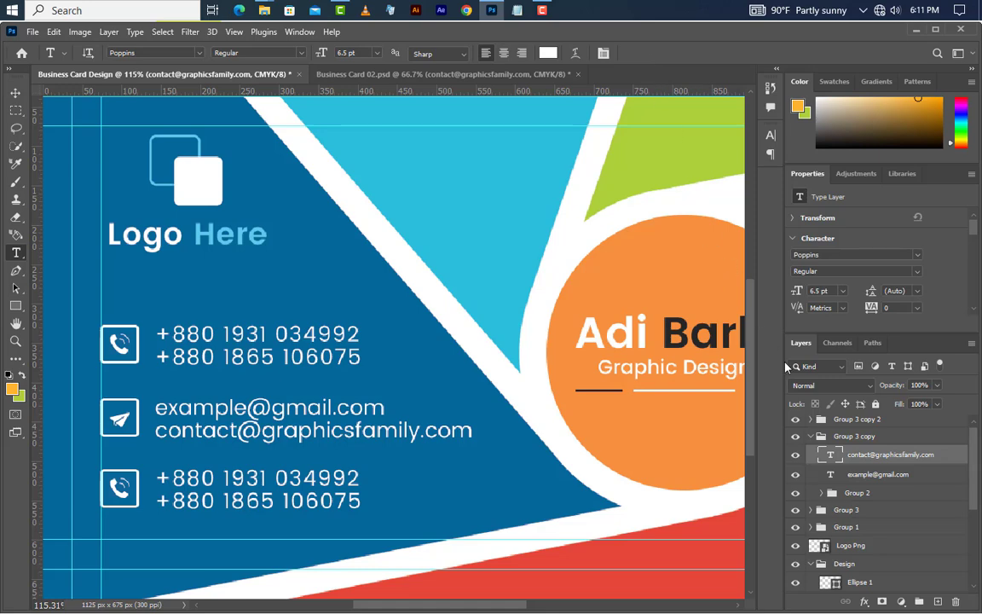
click(813, 436)
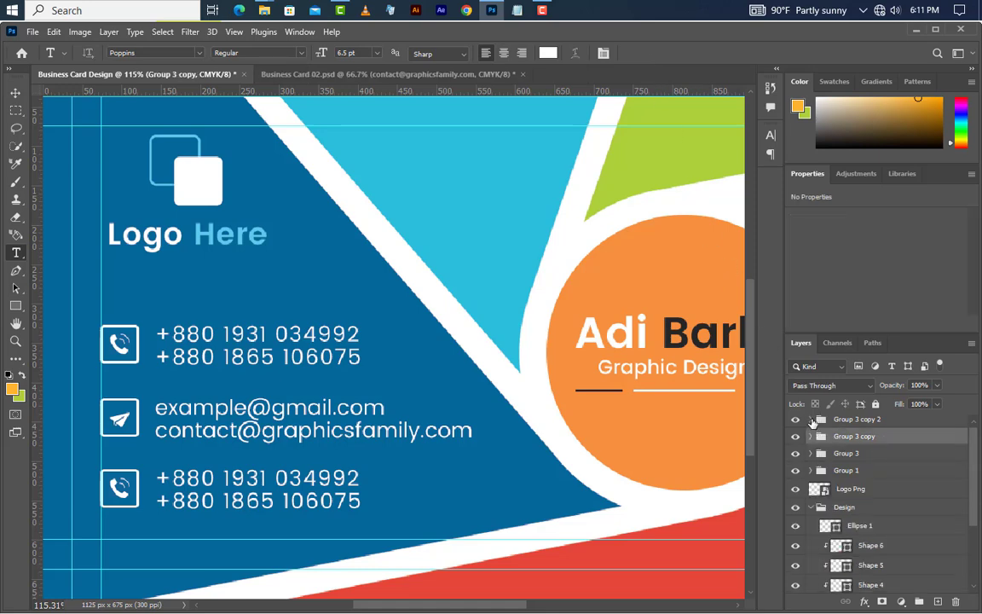
Step: Place the location-24-512 pin icon over the third row's phone icon
click(823, 477)
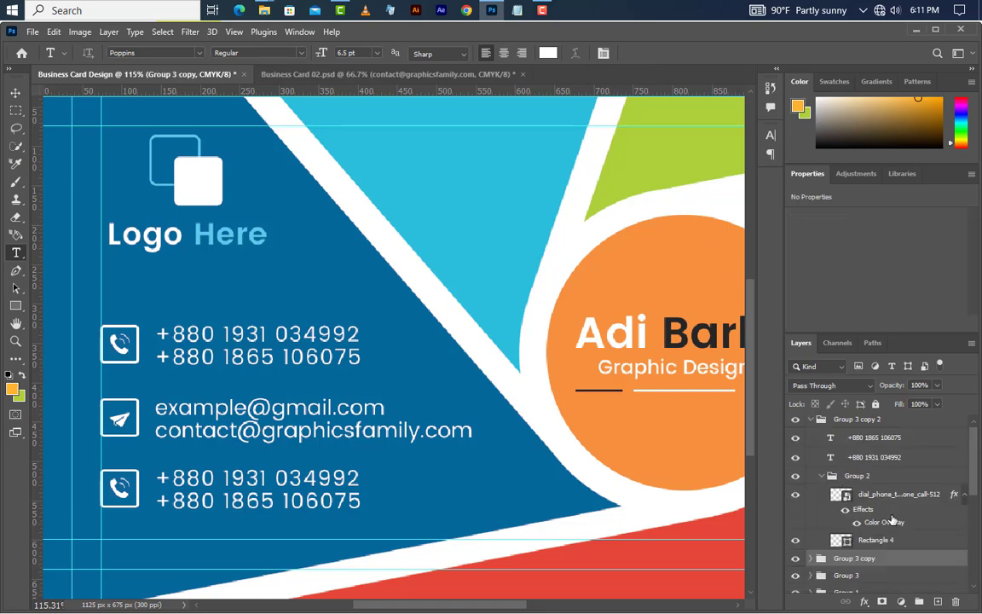
click(886, 495)
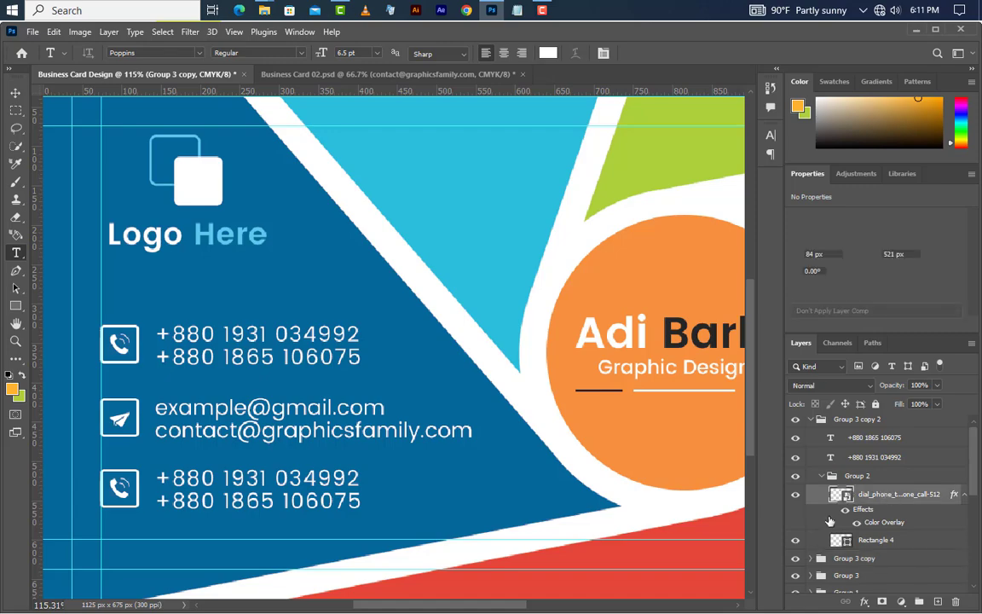
click(492, 9)
drag(460, 196, 132, 475)
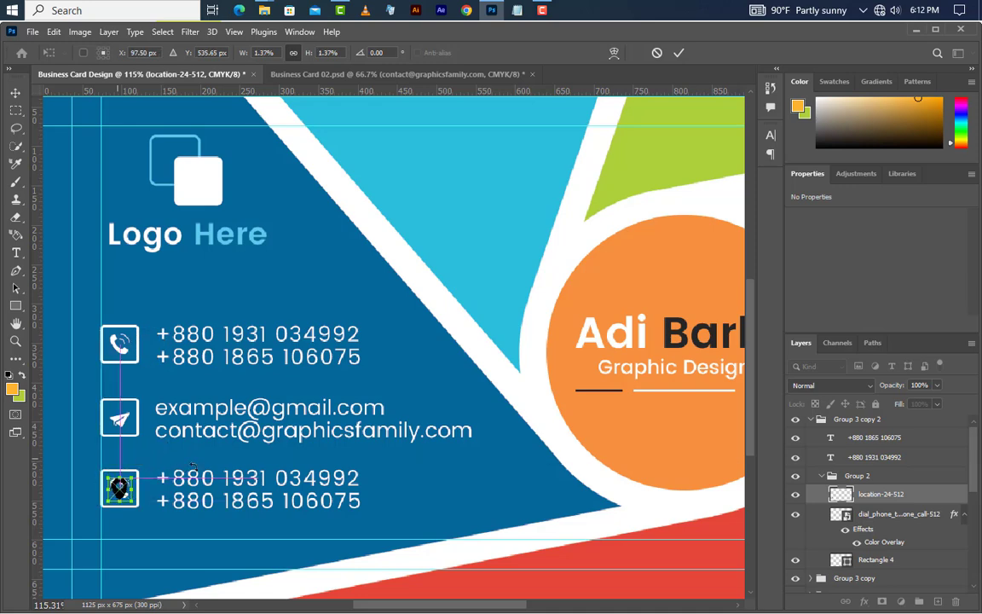
key(Return)
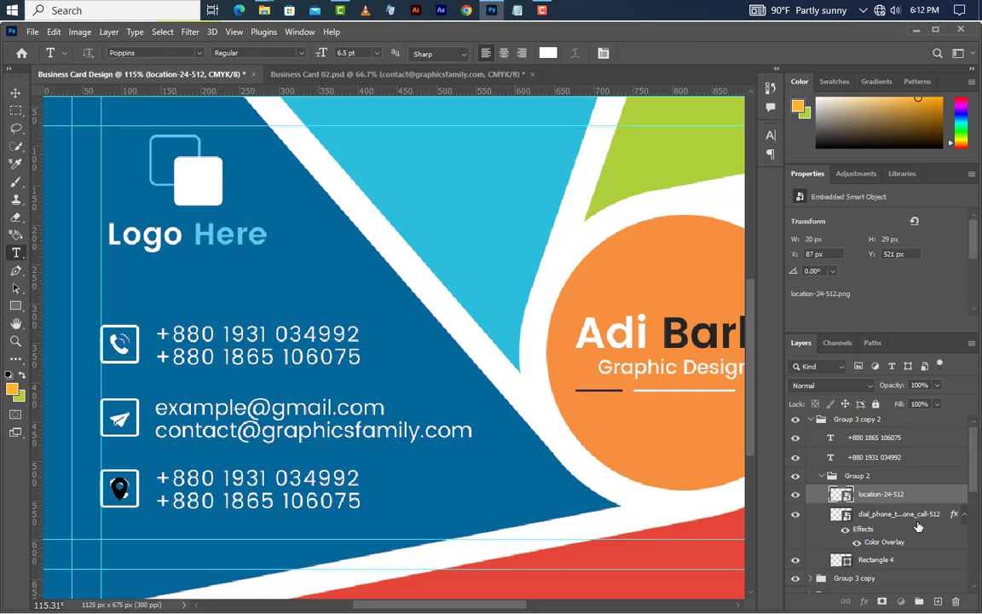
Step: Delete the third row's old phone icon and give the location pin a white Color Overlay
click(857, 514)
click(954, 602)
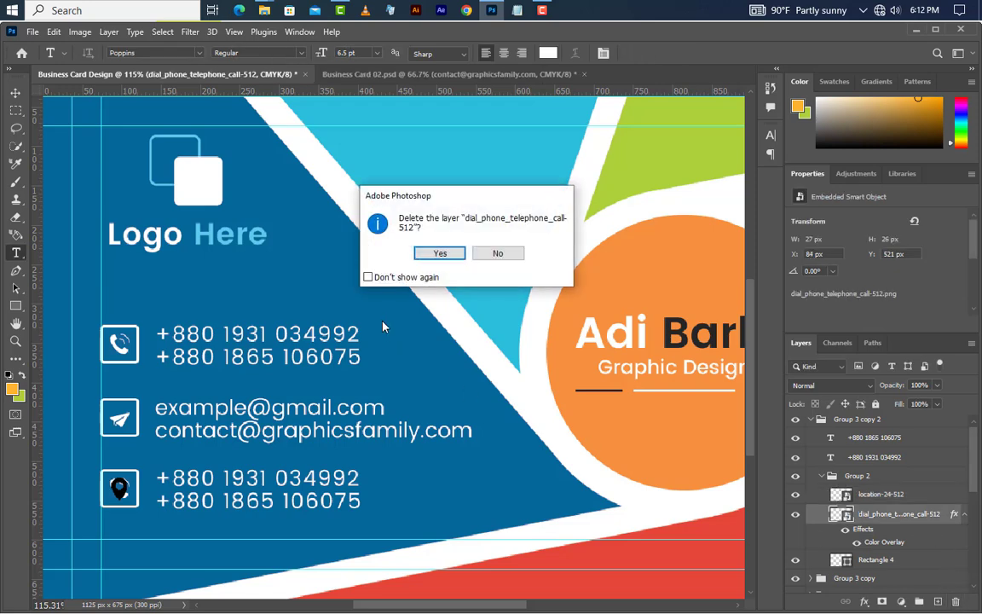
click(430, 254)
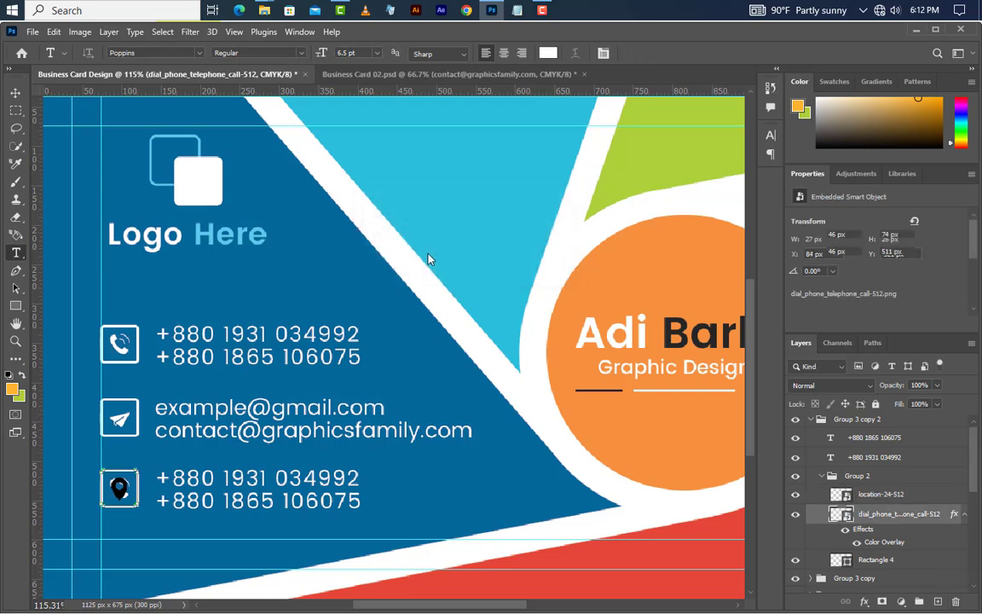
click(942, 497)
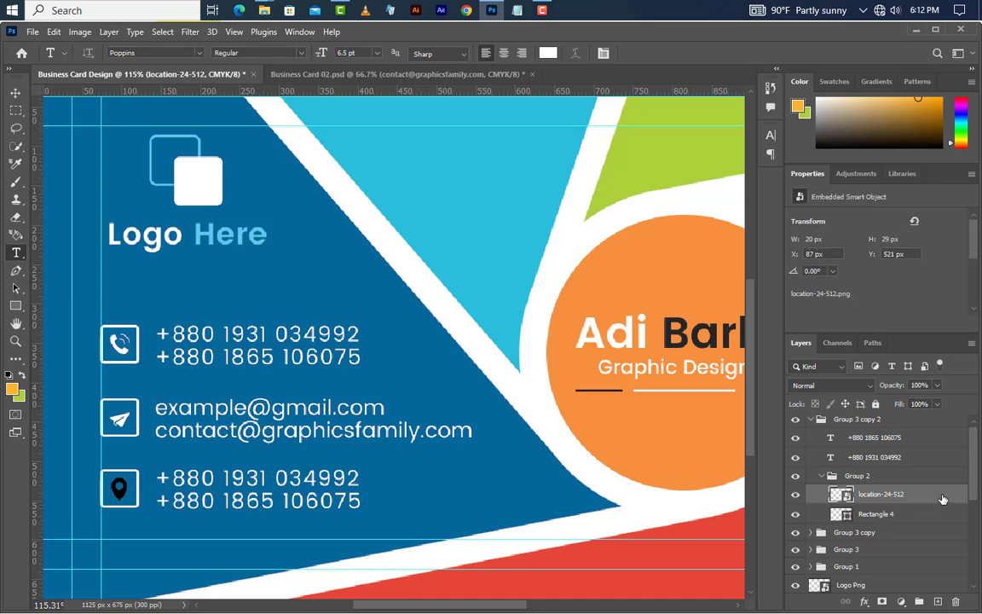
double_click(941, 498)
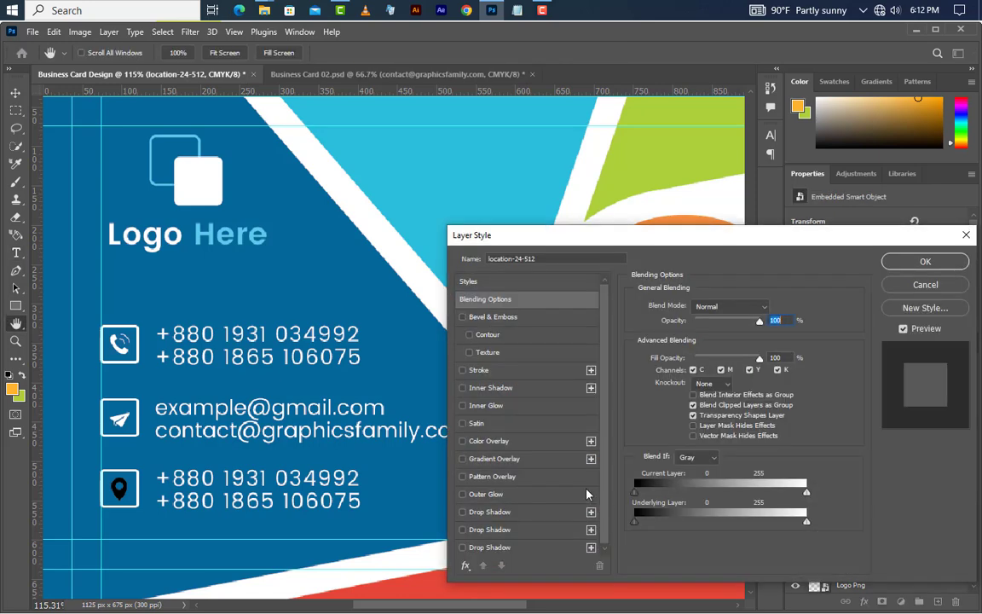
click(525, 442)
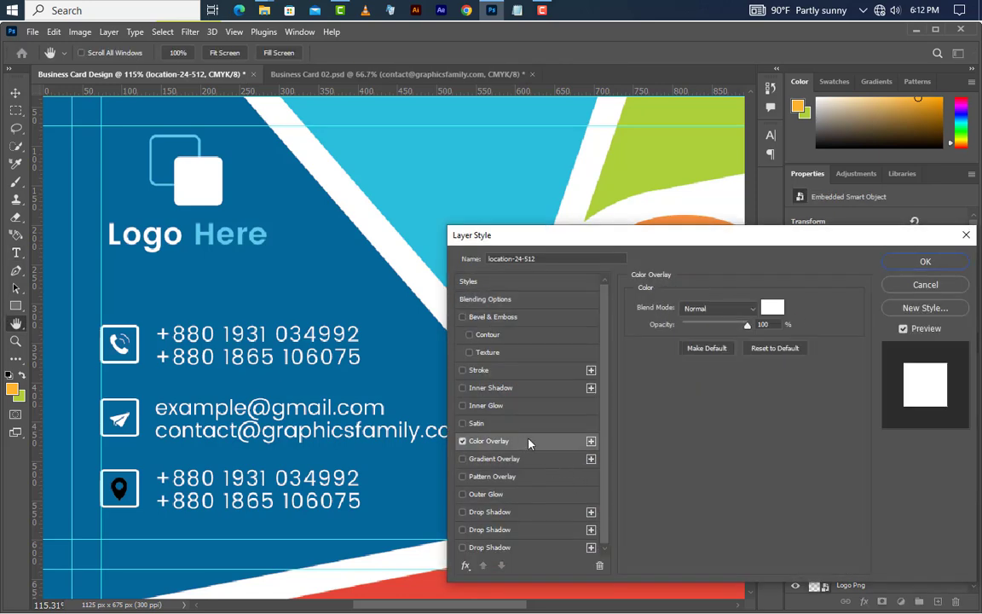
click(904, 264)
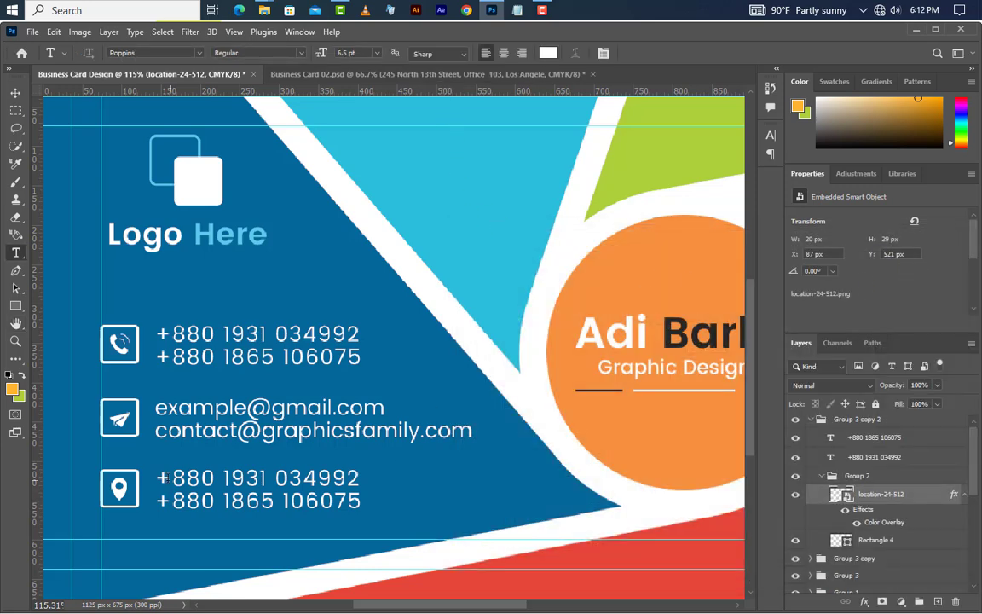
Step: Paste the street address over the third row's first phone line
drag(160, 477, 362, 479)
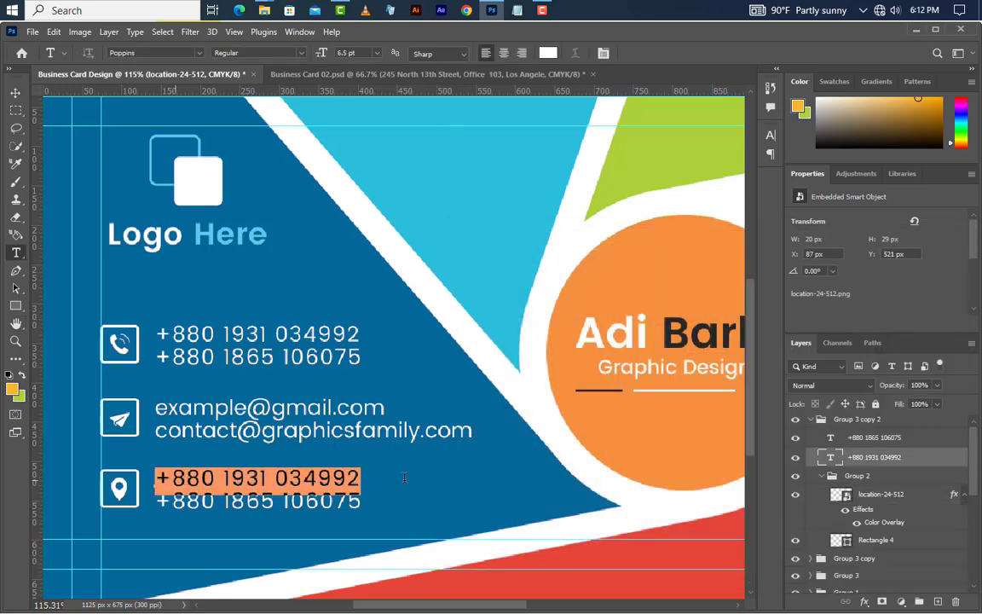
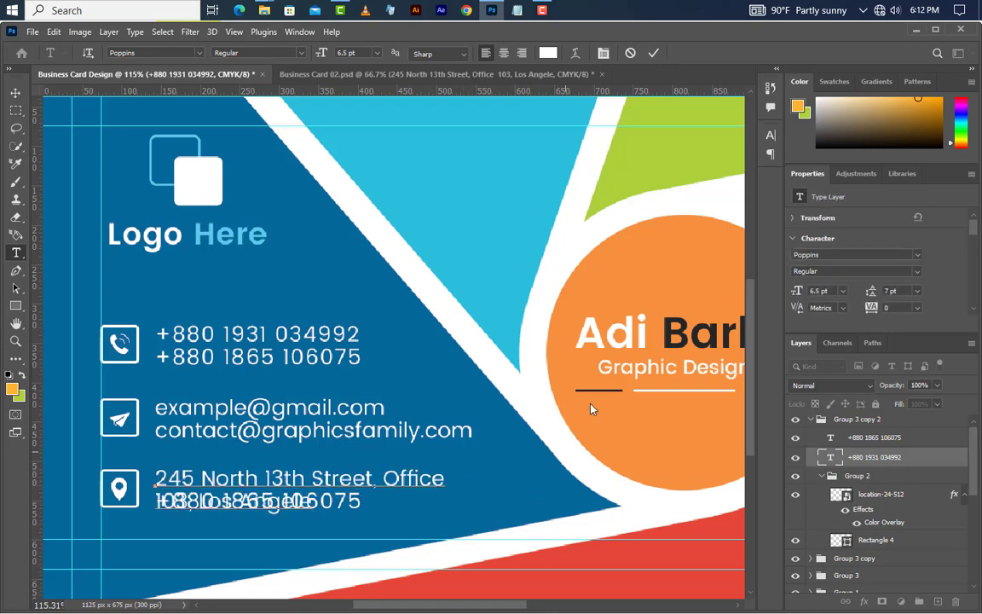
click(654, 54)
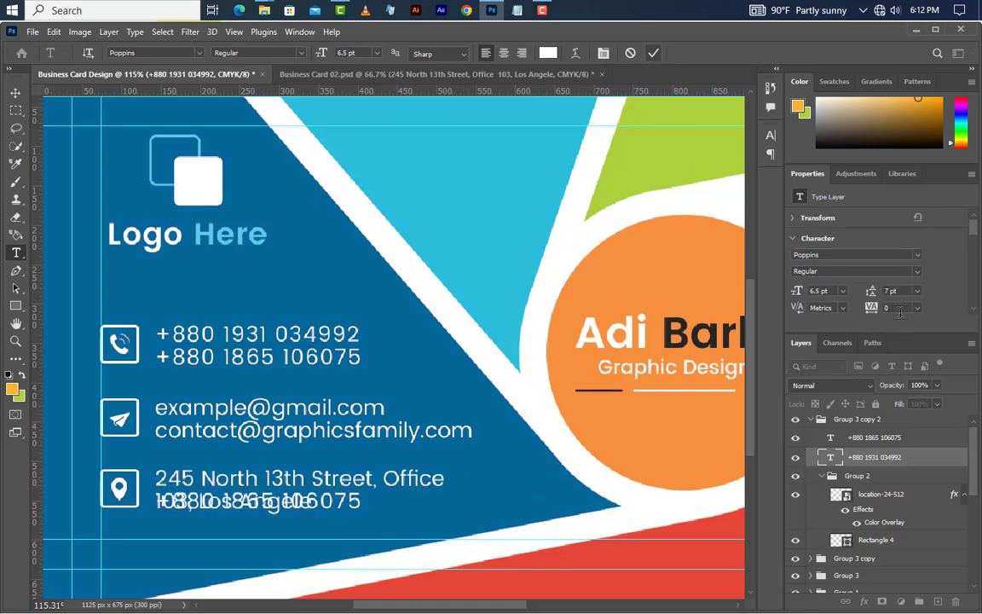
Step: Delete the leftover second phone-number layer in the third row
click(907, 438)
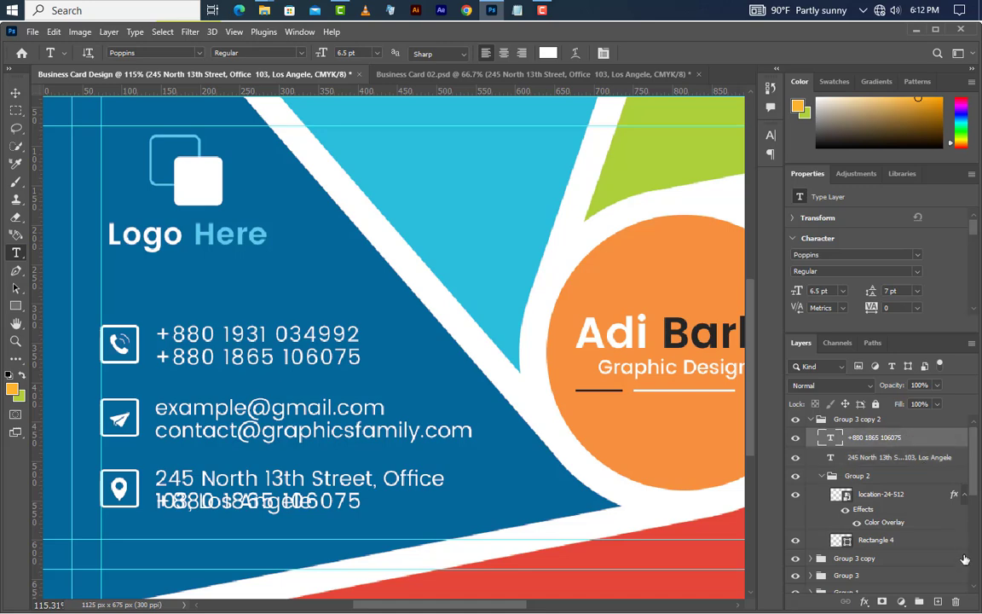
key(Delete)
click(432, 253)
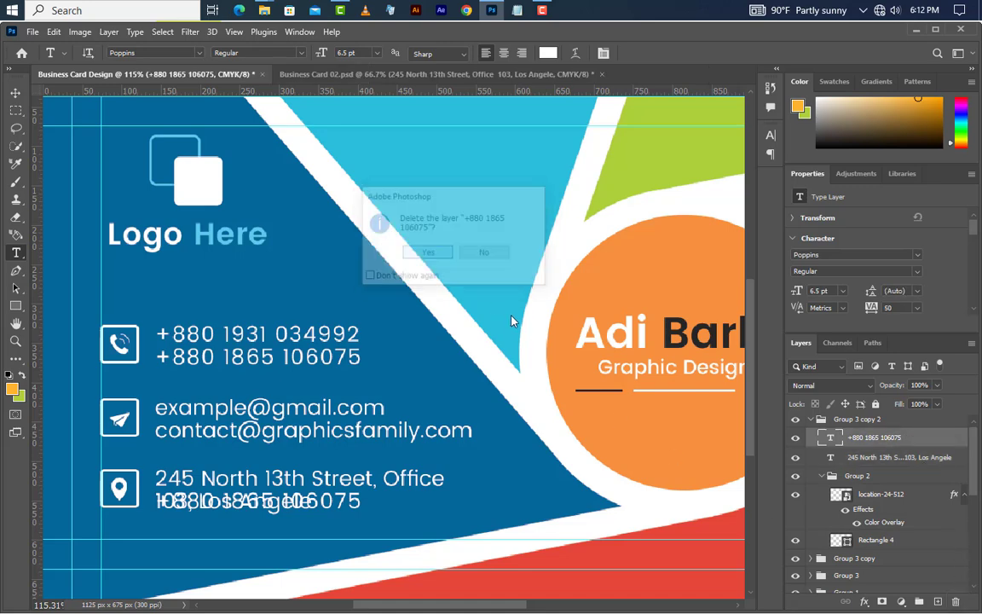
click(15, 92)
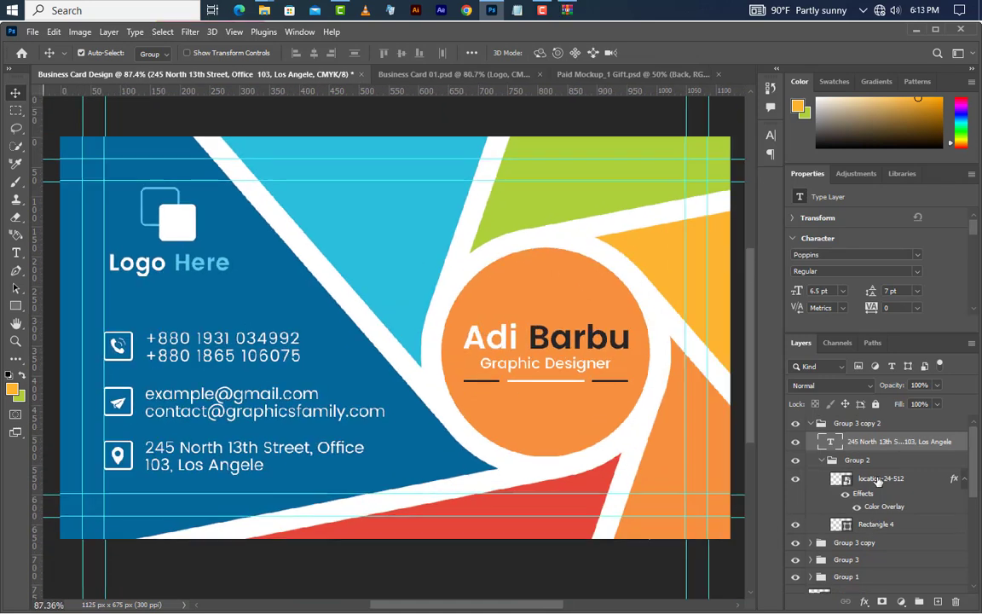
Step: Open the mockup's Front smart object and drag a stamped-visible merge of the QR-code card into it
click(889, 426)
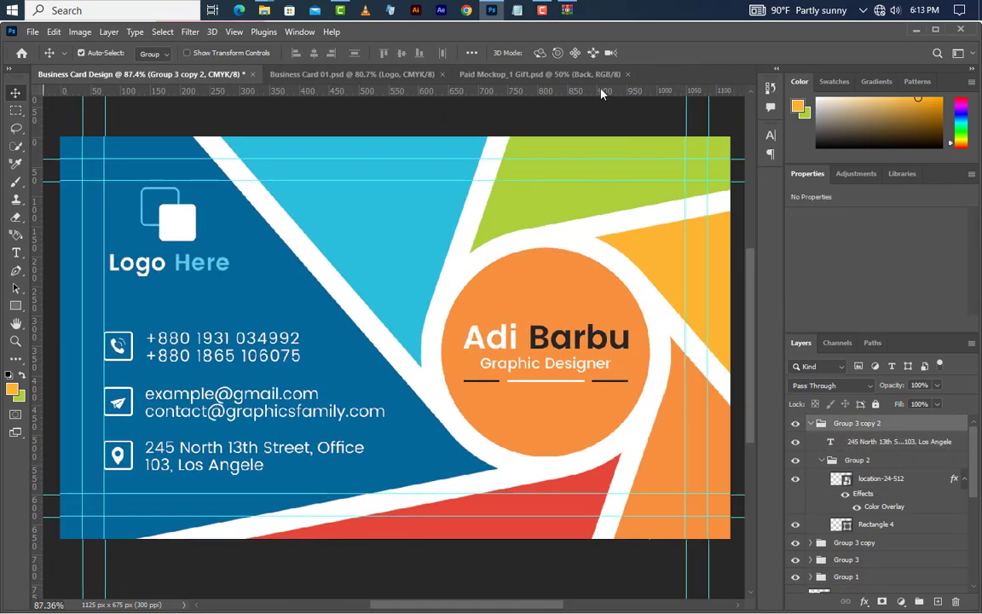
click(540, 74)
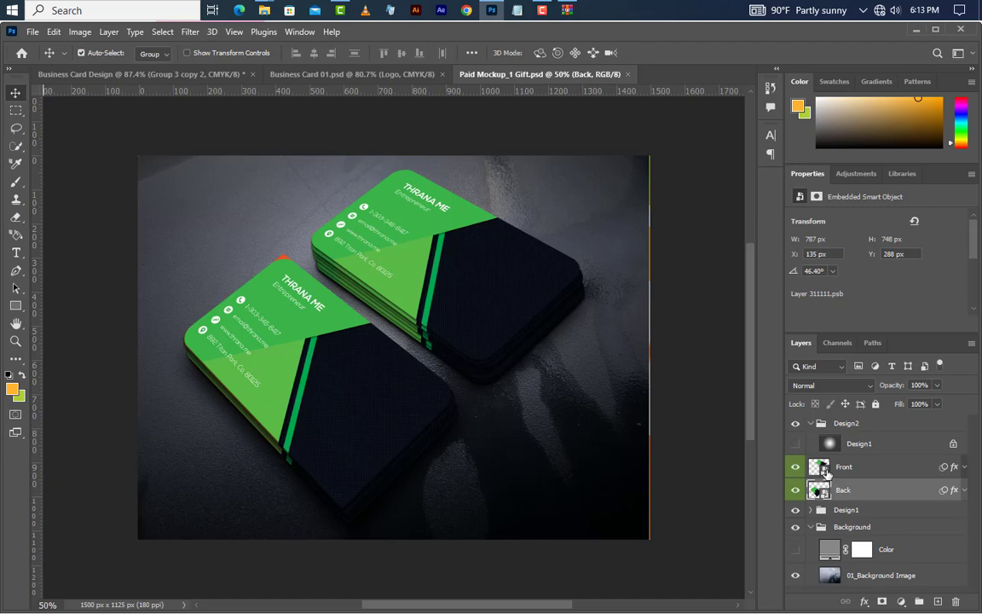
double_click(819, 467)
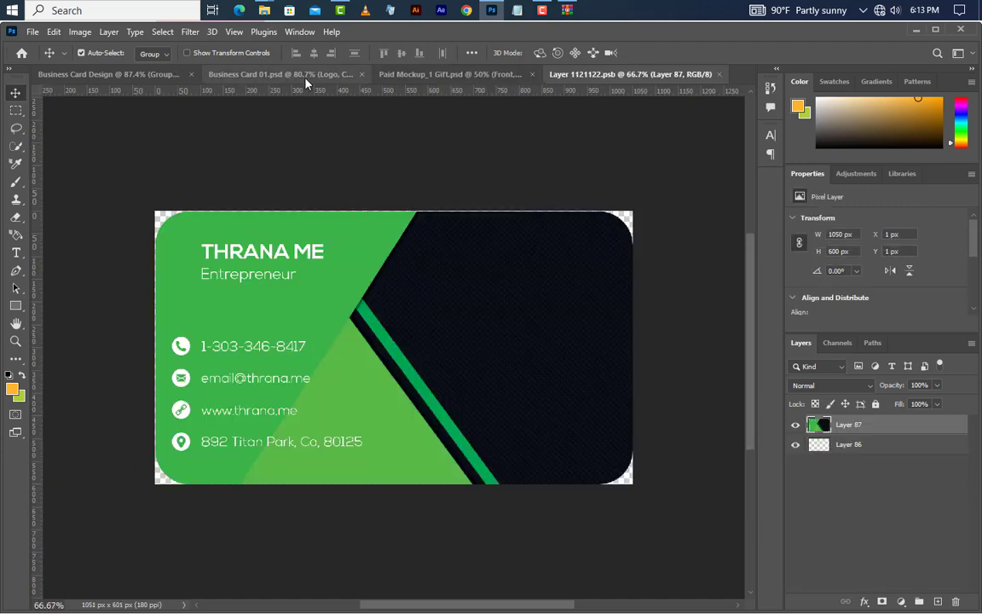
click(305, 74)
key(ctrl+alt+shift+e)
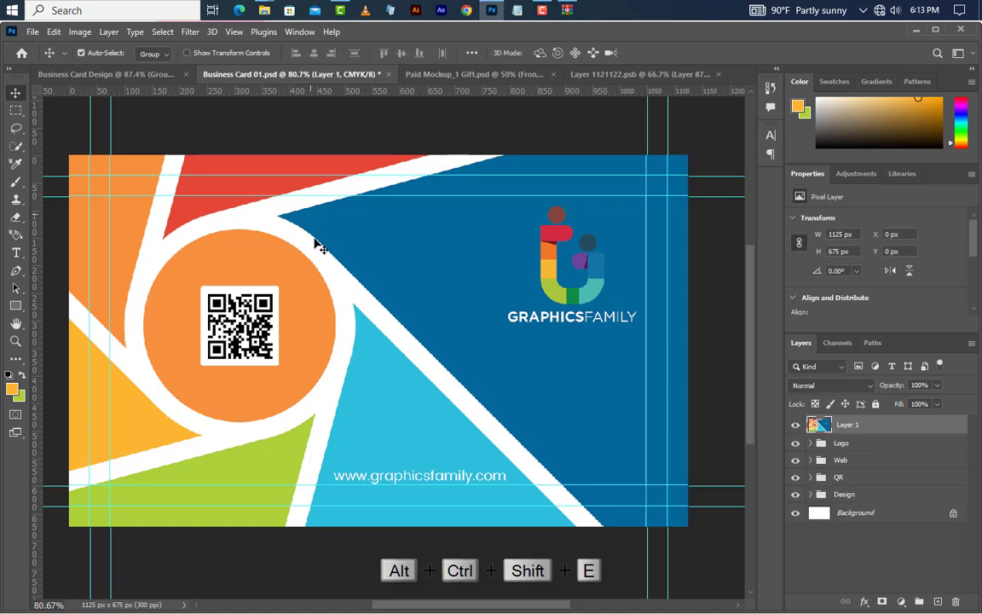
drag(319, 246, 563, 101)
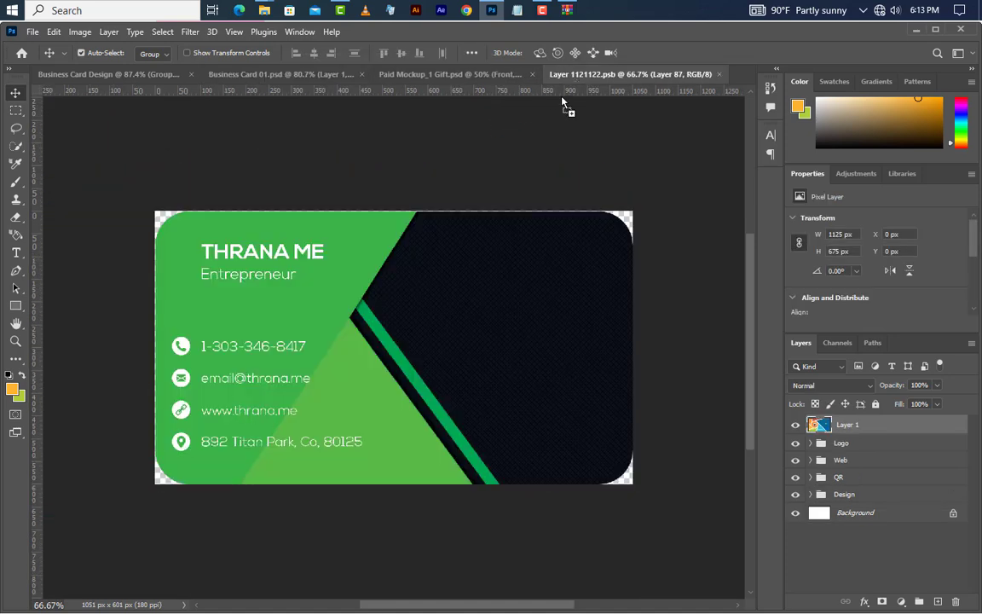
drag(408, 313, 392, 325)
Step: Centre the QR-code card on the canvas, deselect, and save the Front smart object on closing
key(ctrl+a)
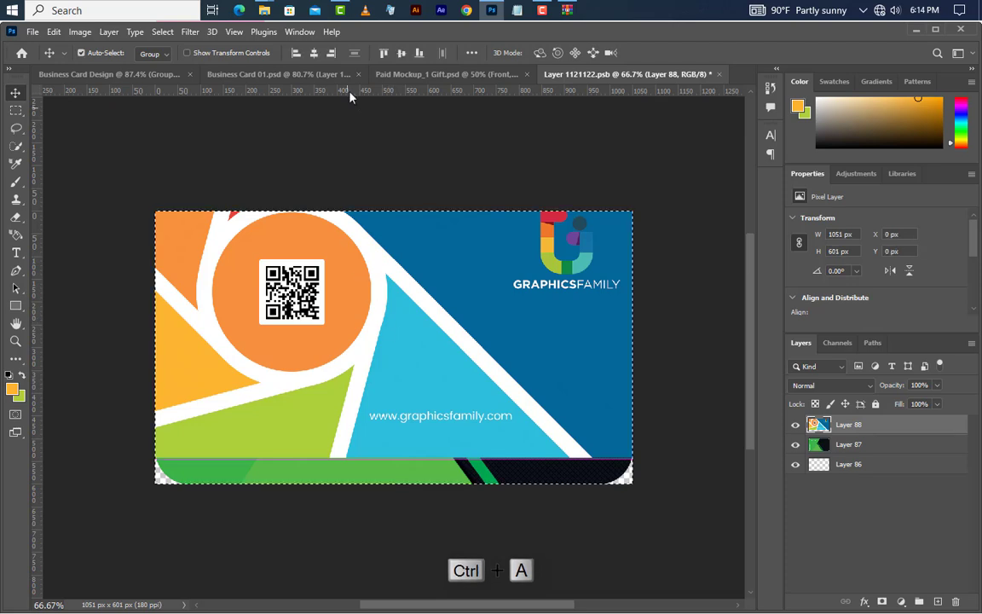
click(400, 53)
click(314, 52)
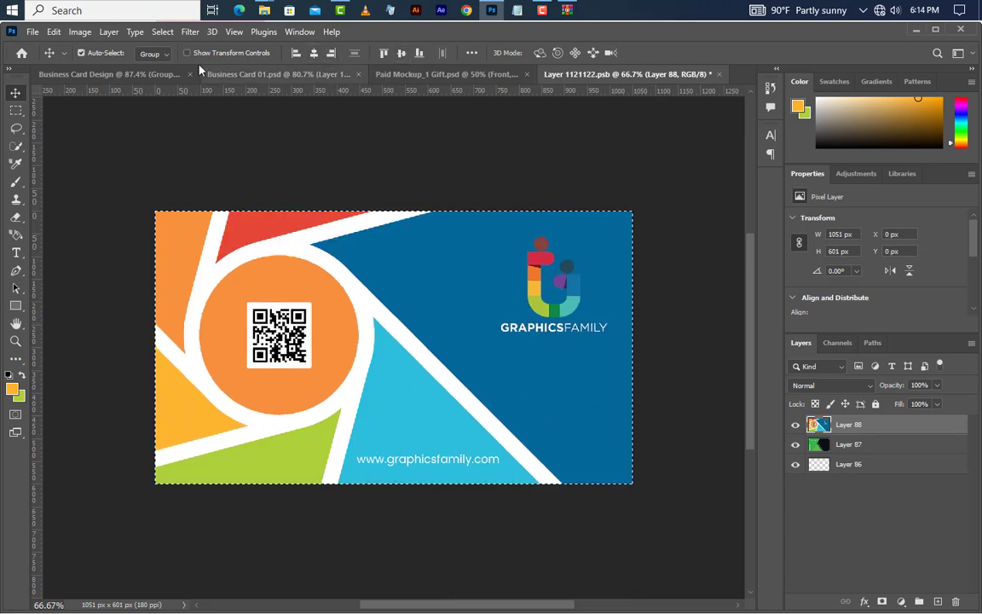
click(162, 32)
click(175, 61)
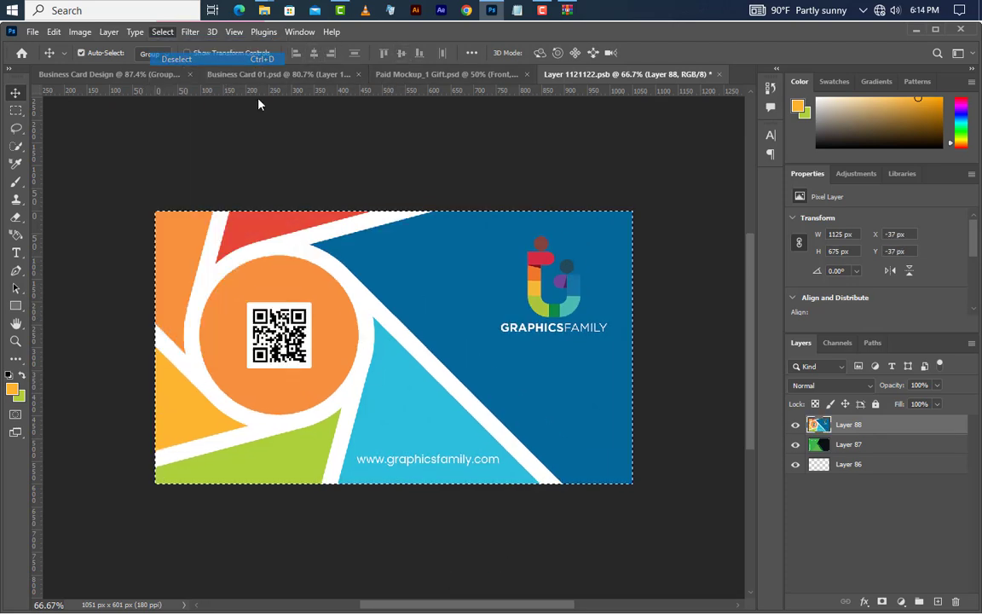
click(718, 74)
click(430, 253)
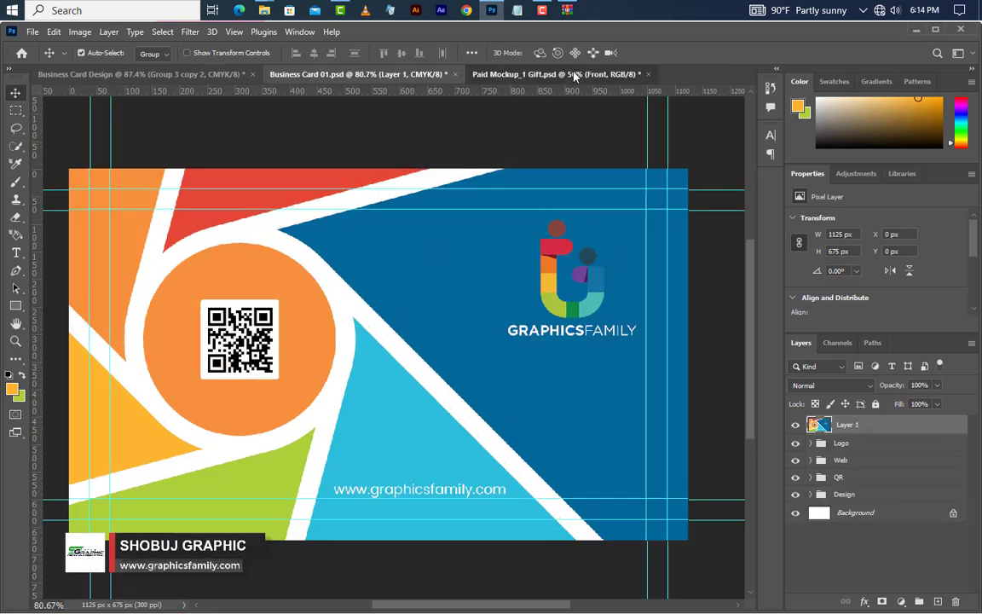
Step: Open the mockup's Back smart object and drag in a stamped-visible merge of the blue contact card
click(576, 75)
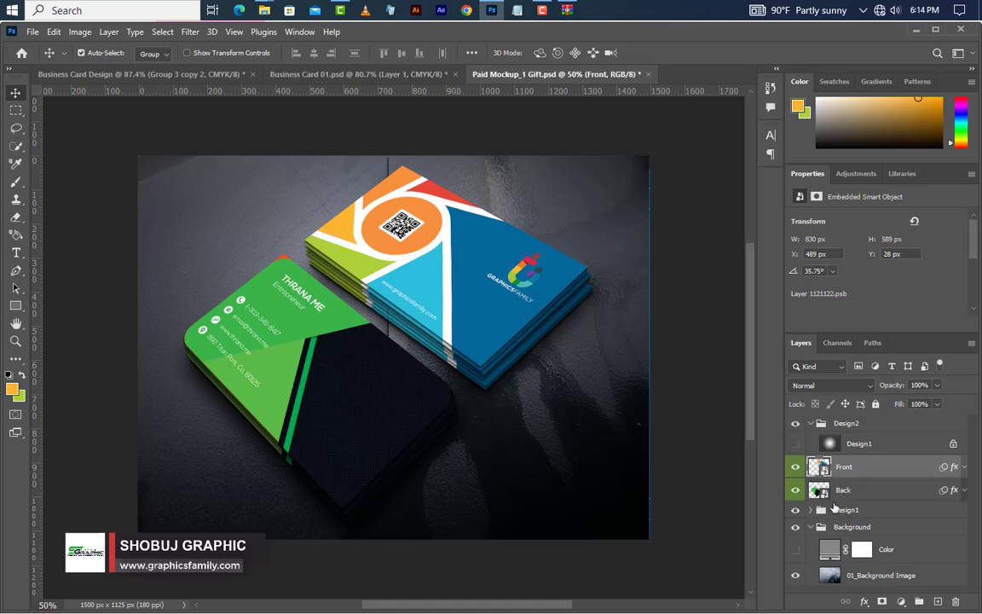
double_click(819, 491)
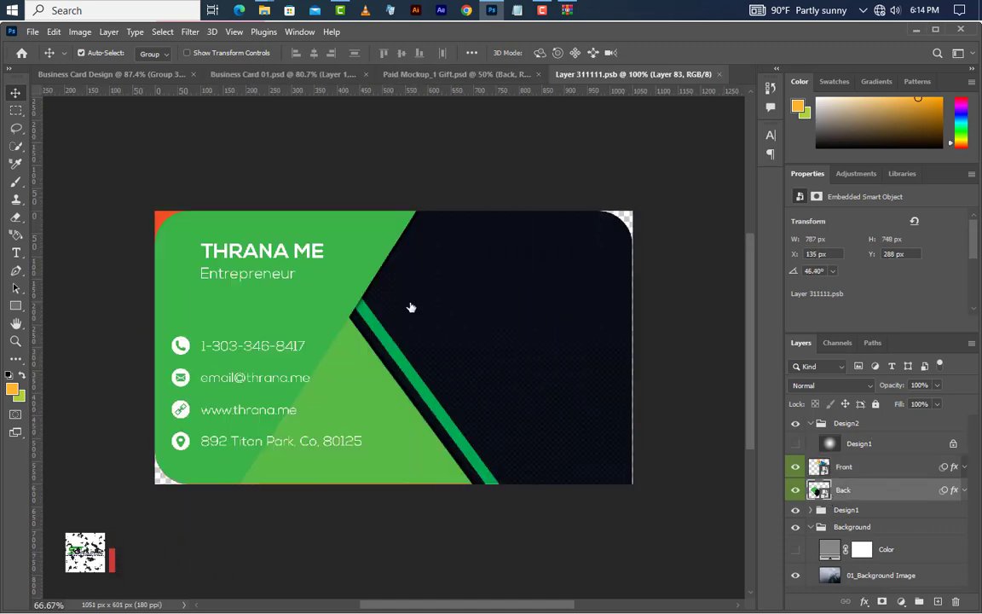
click(97, 74)
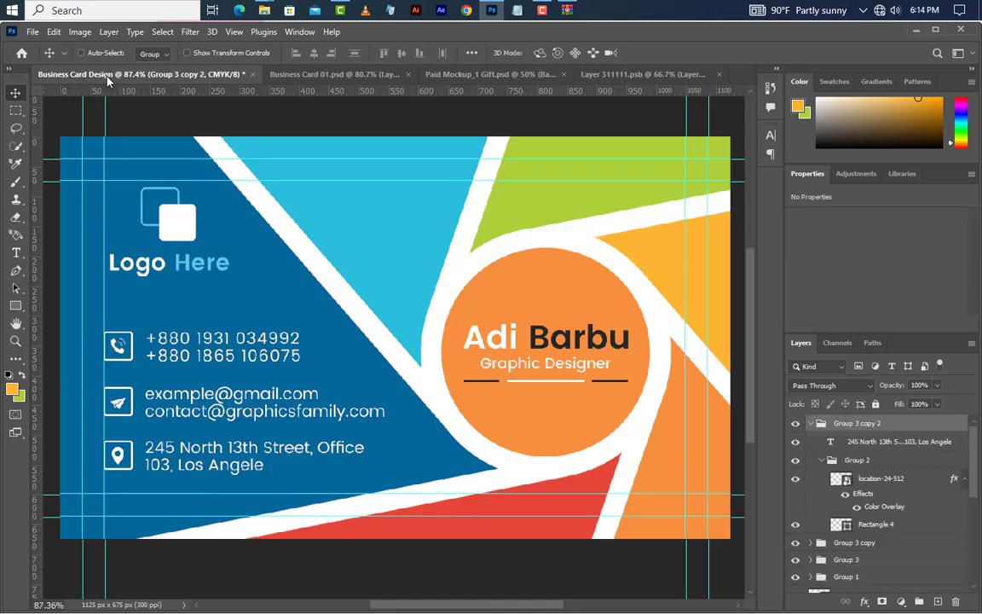
key(ctrl+alt+shift+e)
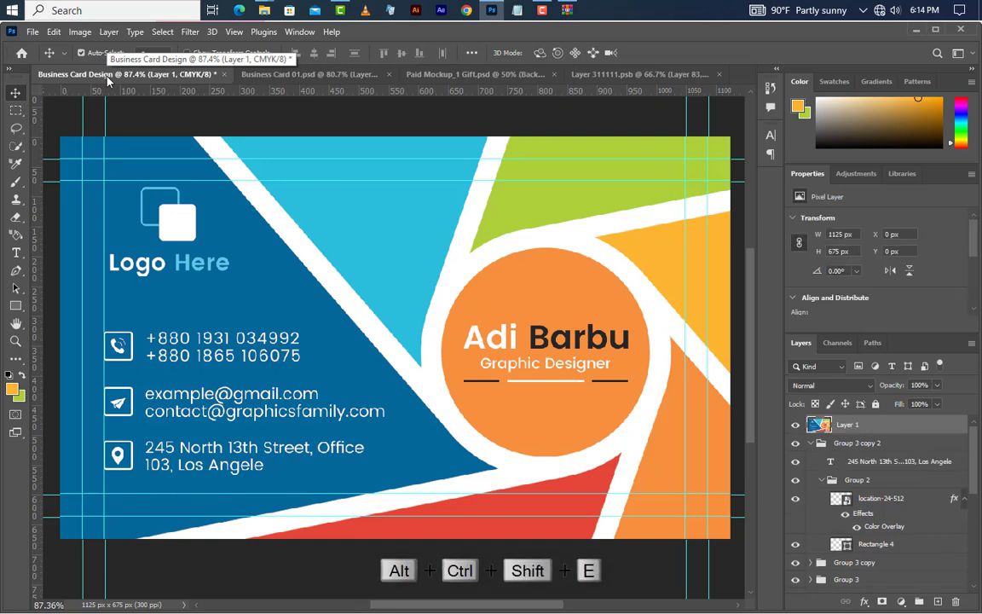
drag(126, 317, 593, 124)
drag(407, 350, 413, 350)
Step: Centre the blue card, deselect, save and close the Back smart object, then view the mockup
key(ctrl+a)
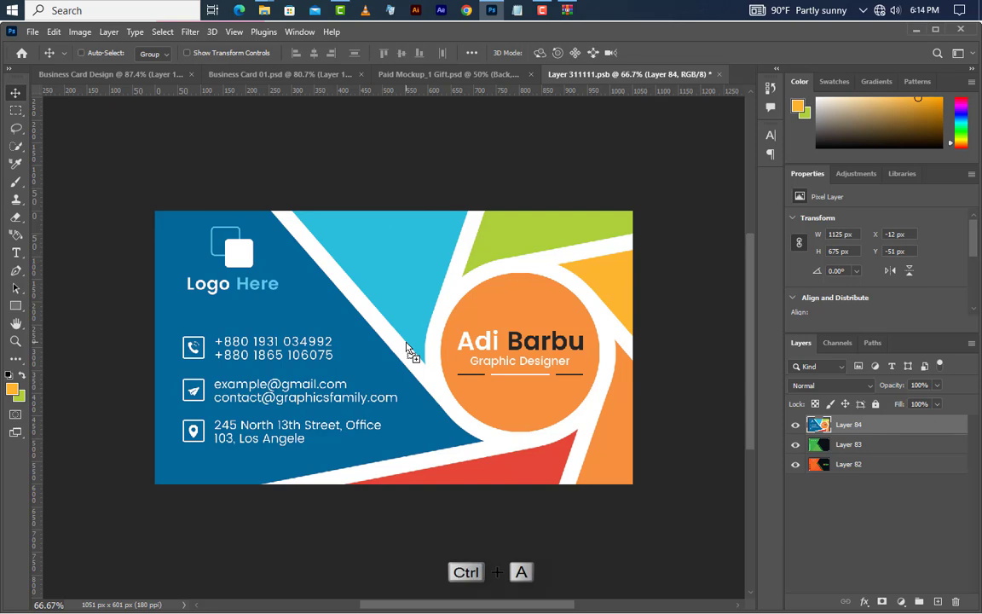
click(313, 54)
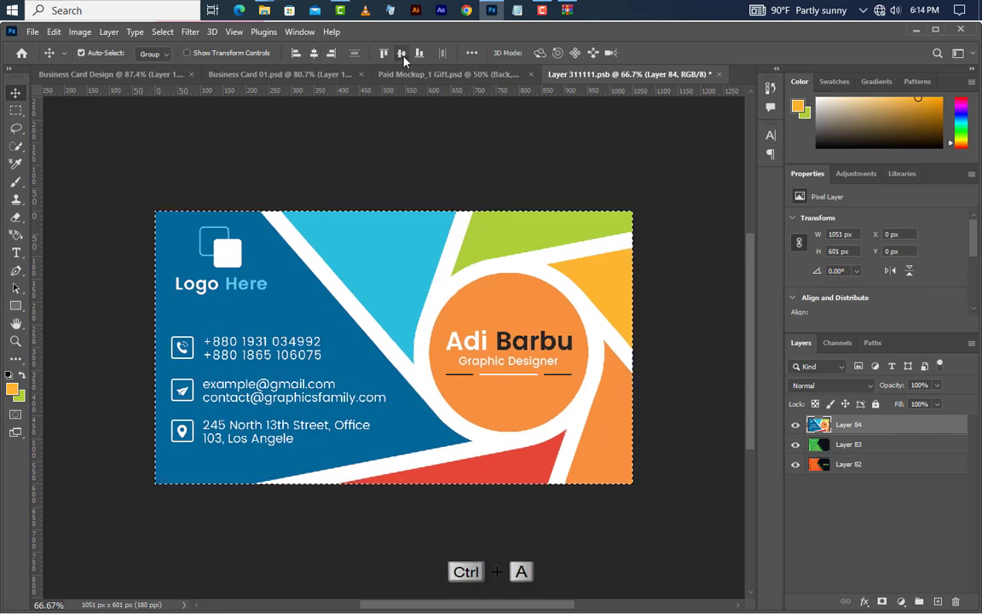
click(401, 53)
click(163, 32)
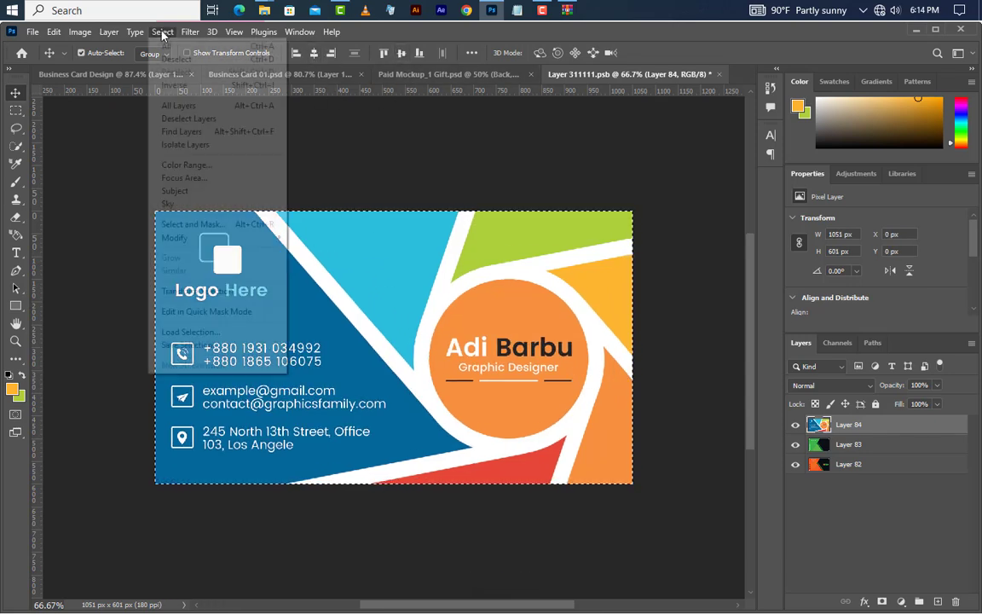
click(184, 58)
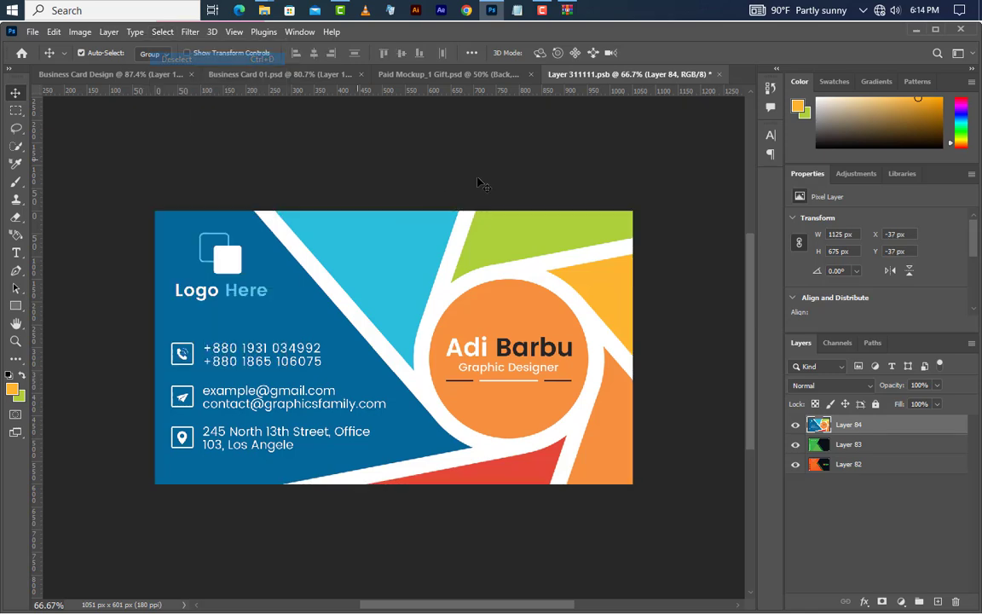
click(718, 74)
click(426, 254)
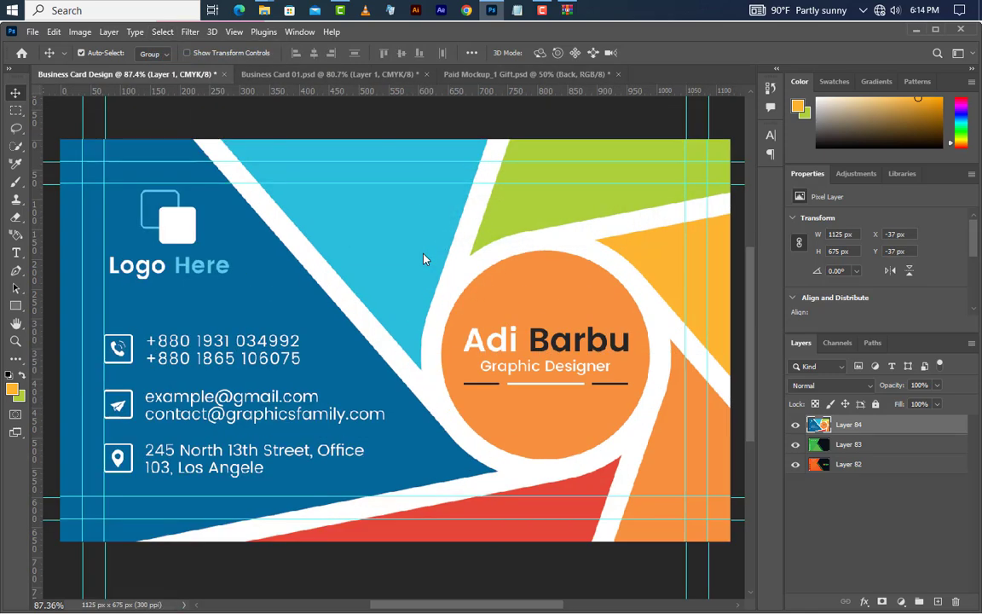
click(507, 75)
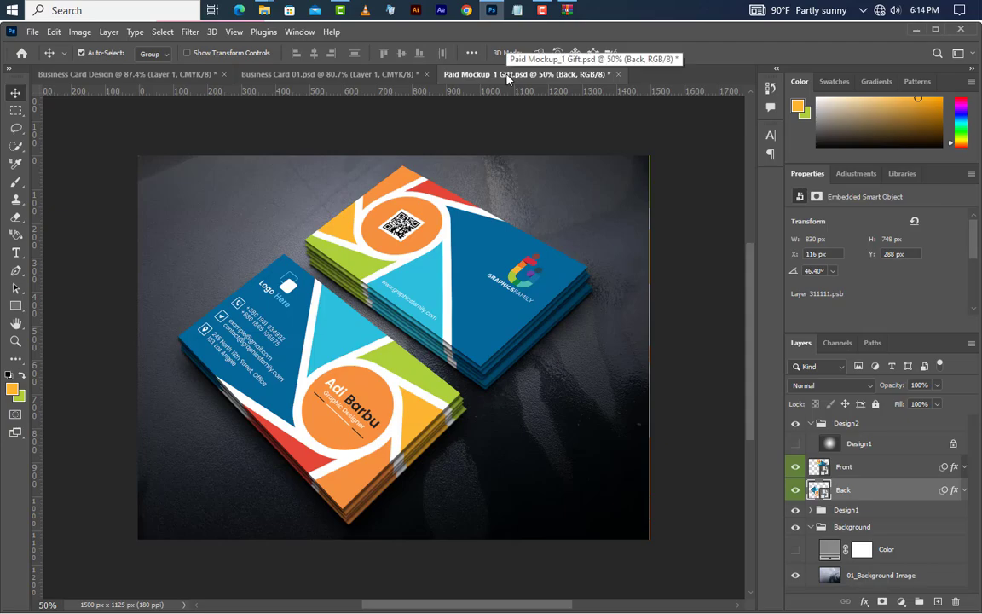